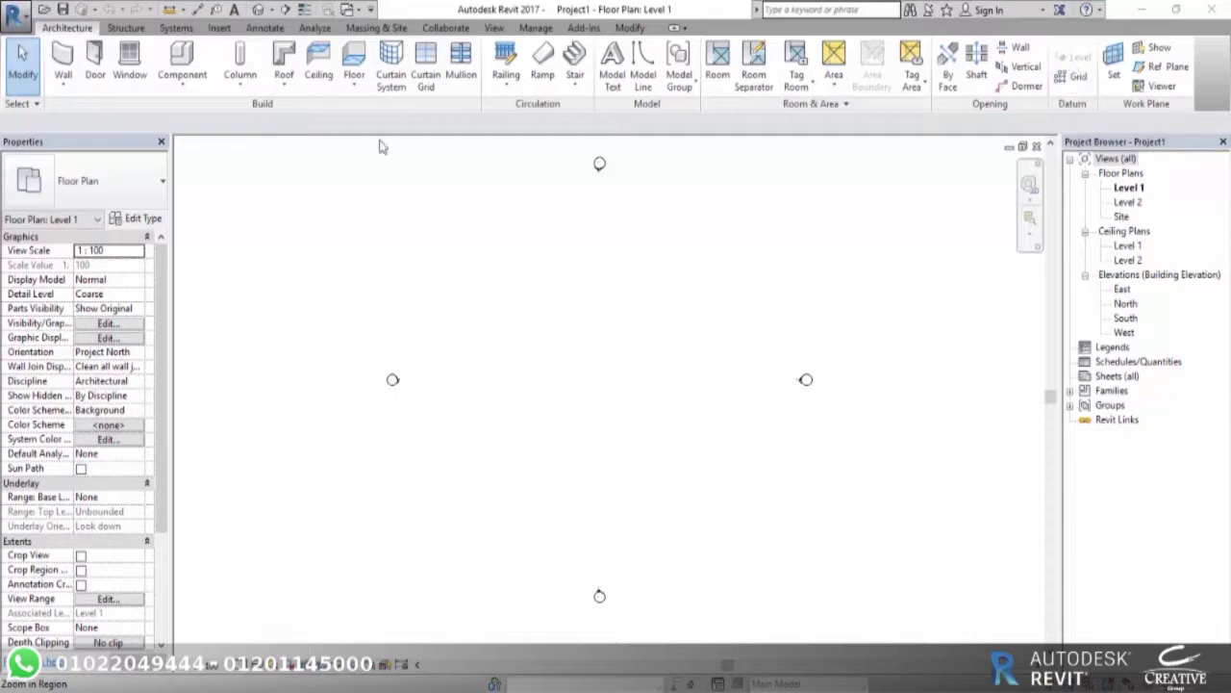
Start a model line, cancel it, and look over the roof creation options.
click(659, 92)
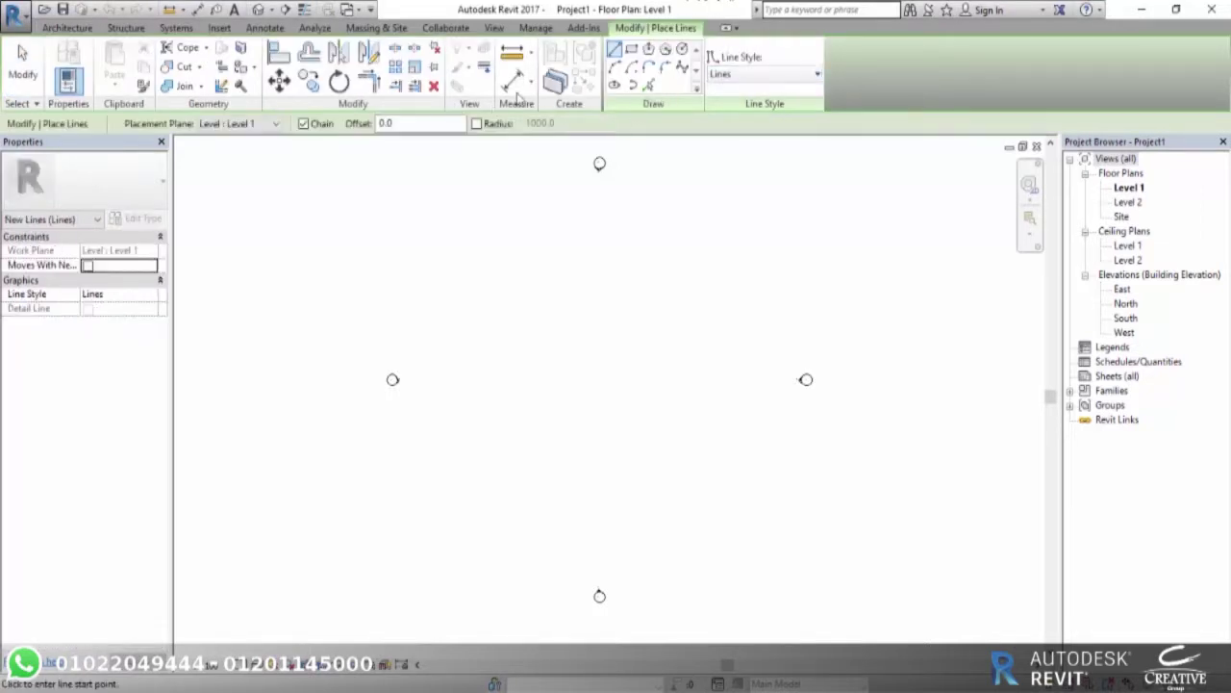
click(69, 28)
key(Escape)
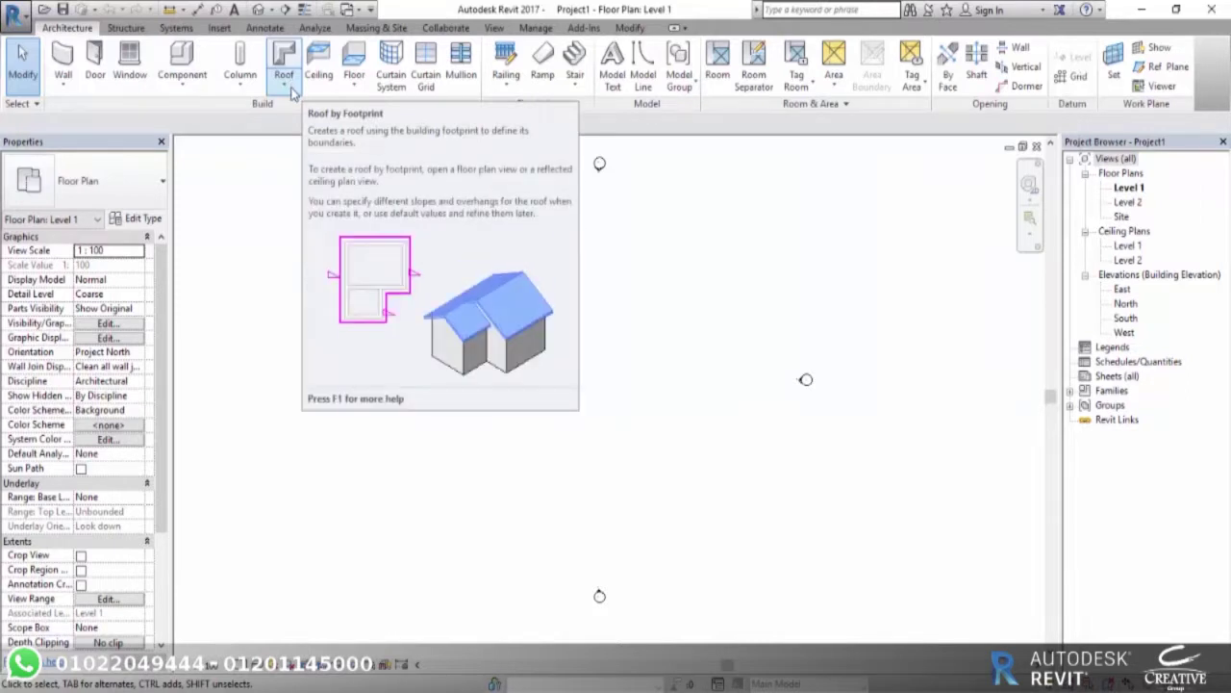
mouse_move(284, 67)
click(285, 88)
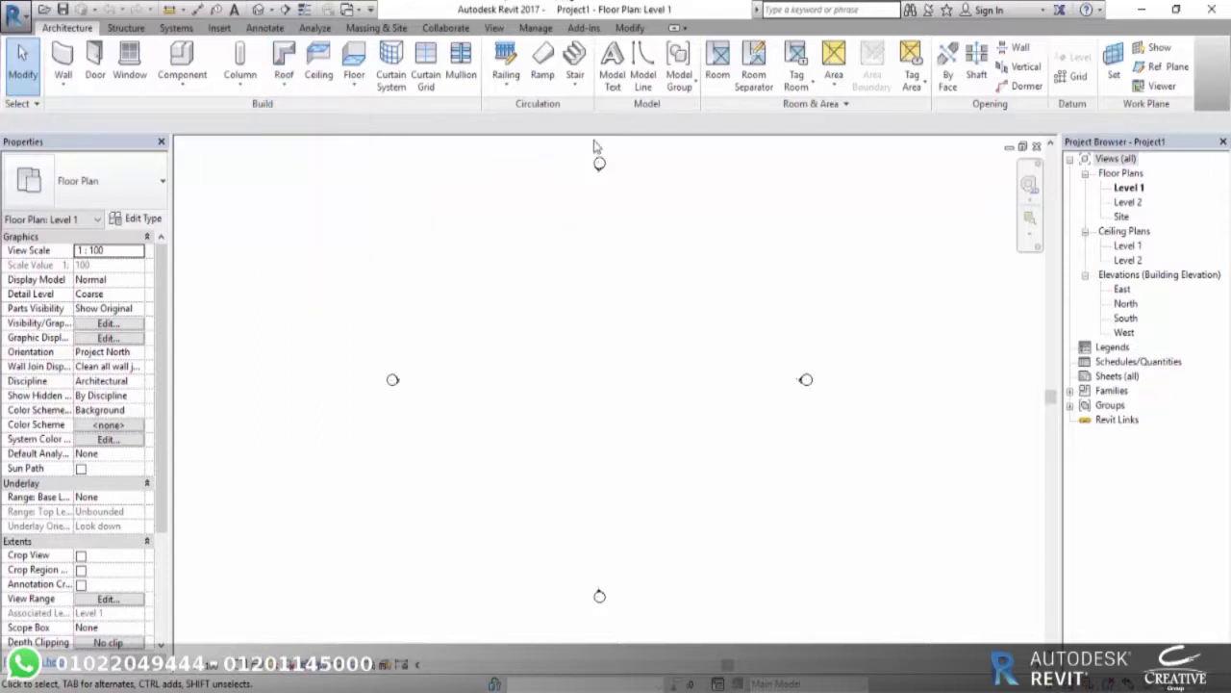
Use UN to set the length format to Meters rounded to 2 decimal places.
key(u)
key(n)
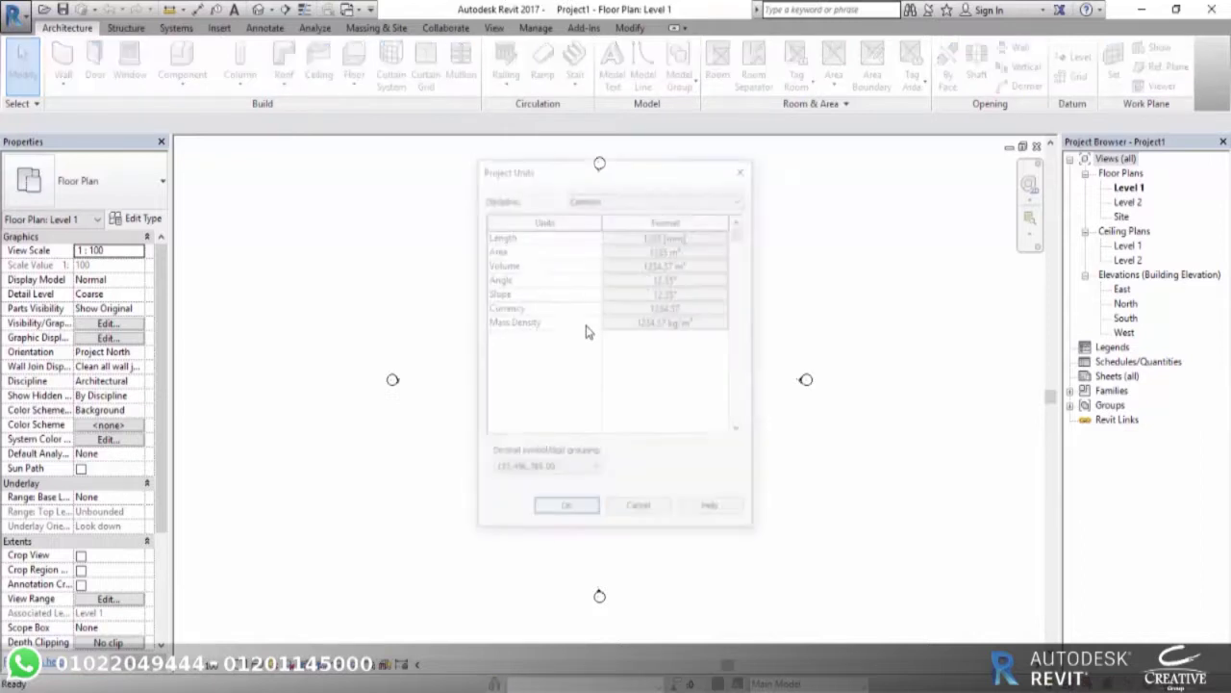
click(676, 243)
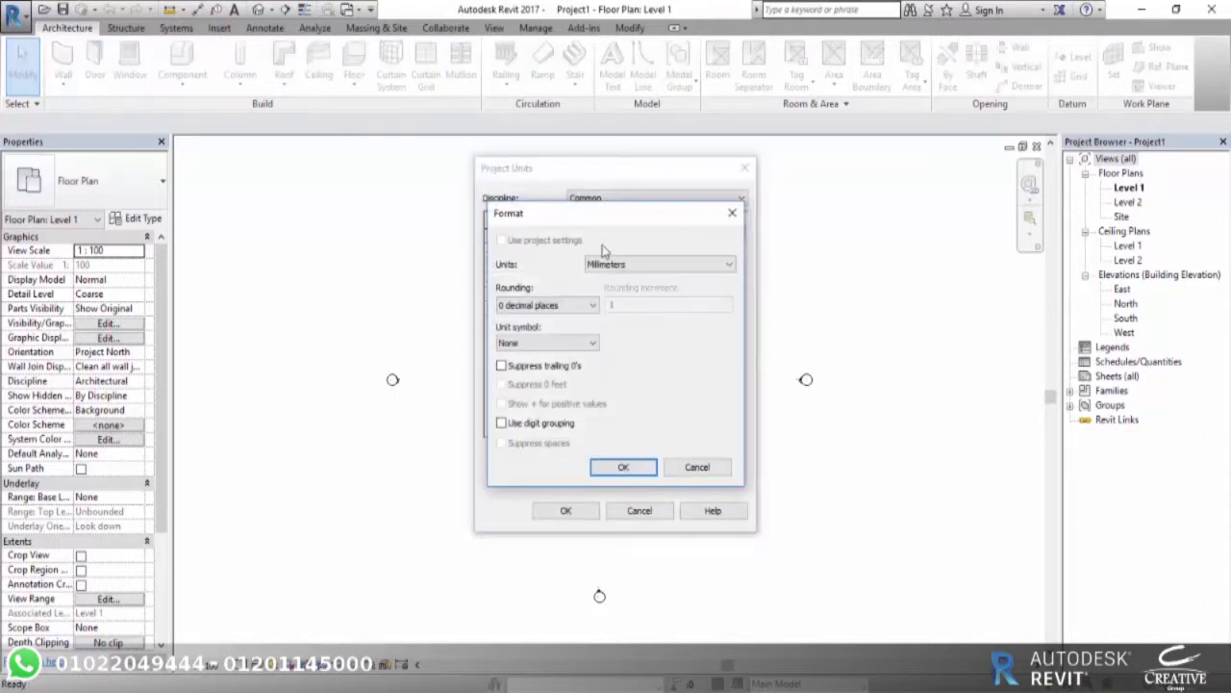
click(616, 263)
click(601, 320)
click(596, 305)
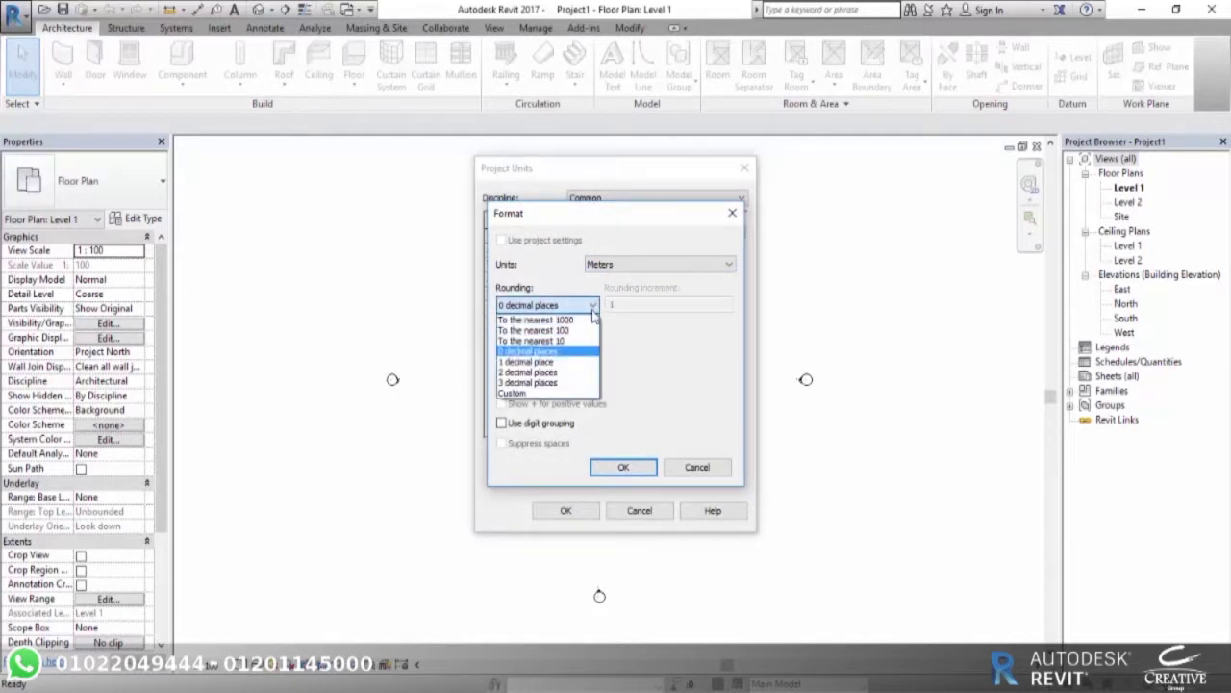
click(575, 372)
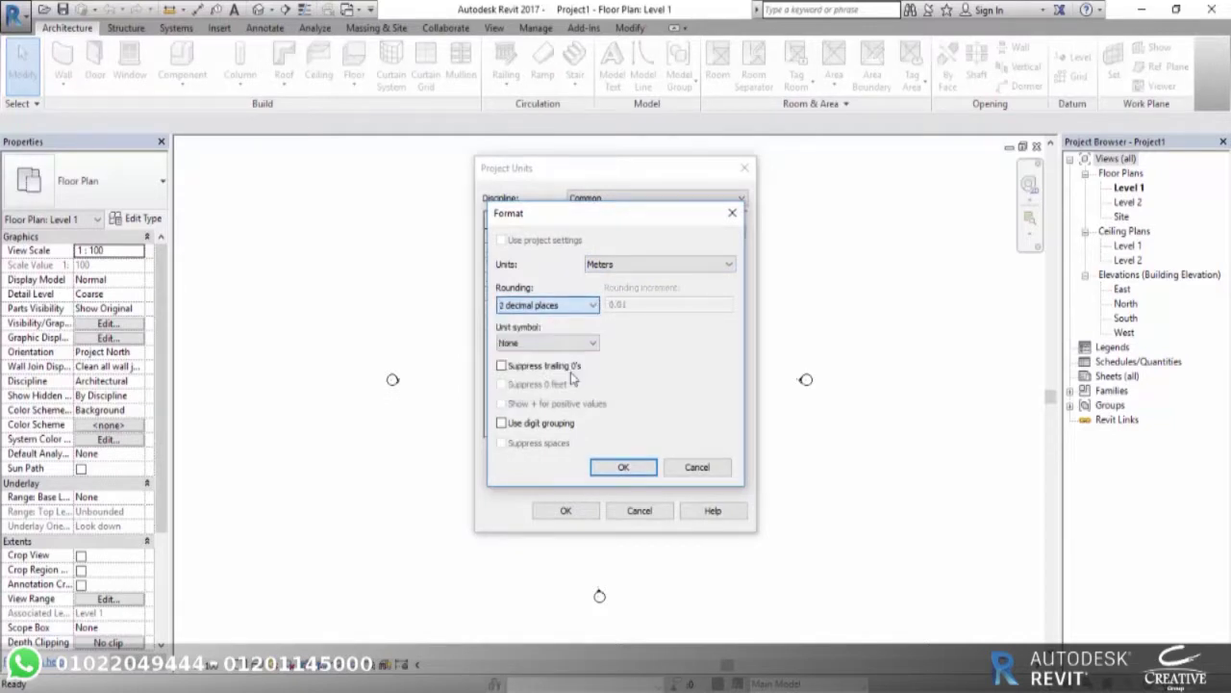
click(623, 467)
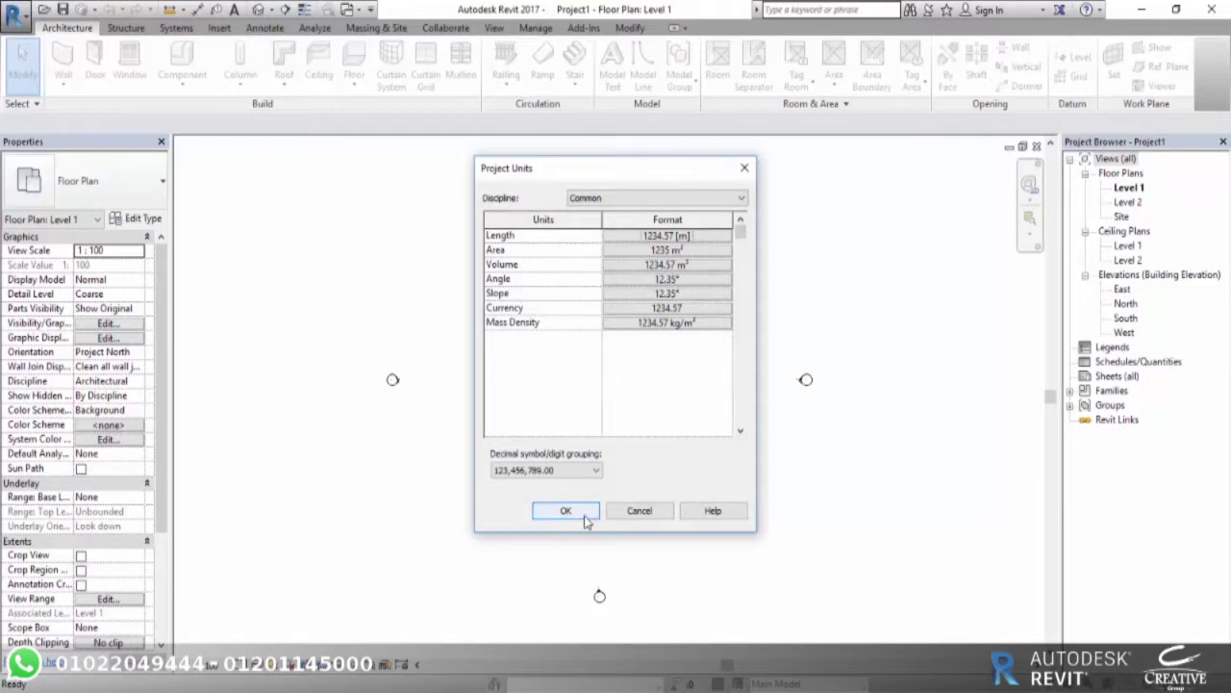
click(584, 510)
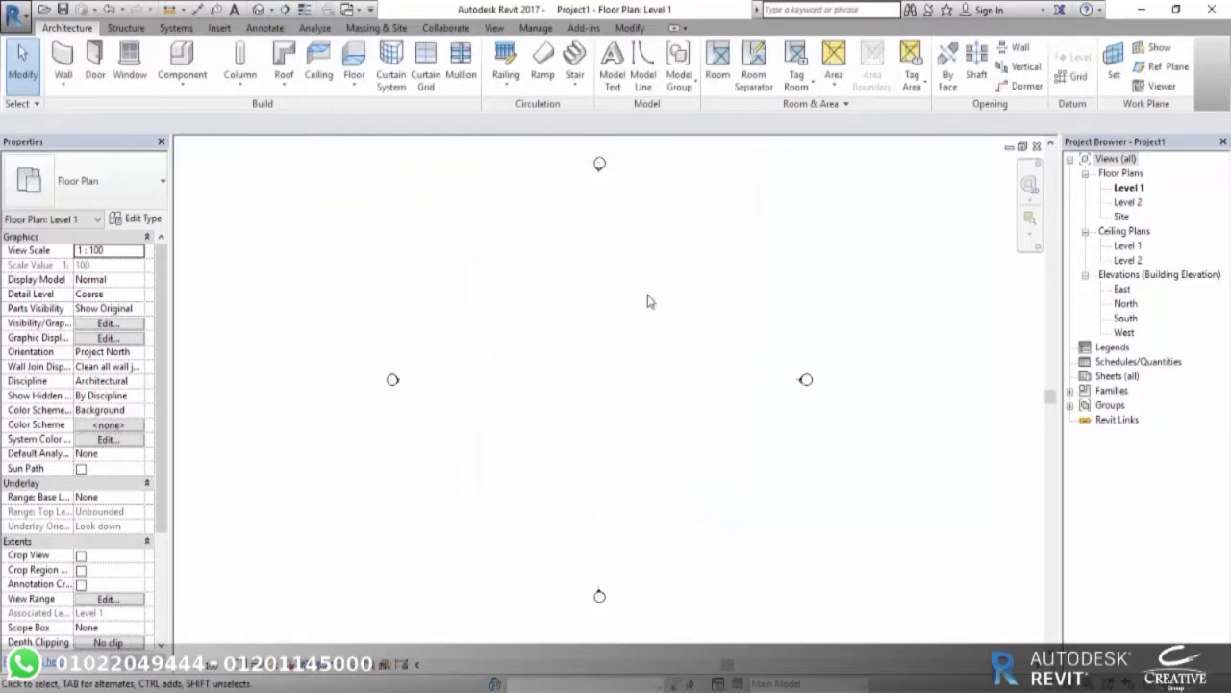
Draw a closed rectangle of four walls on Level 1.
click(63, 60)
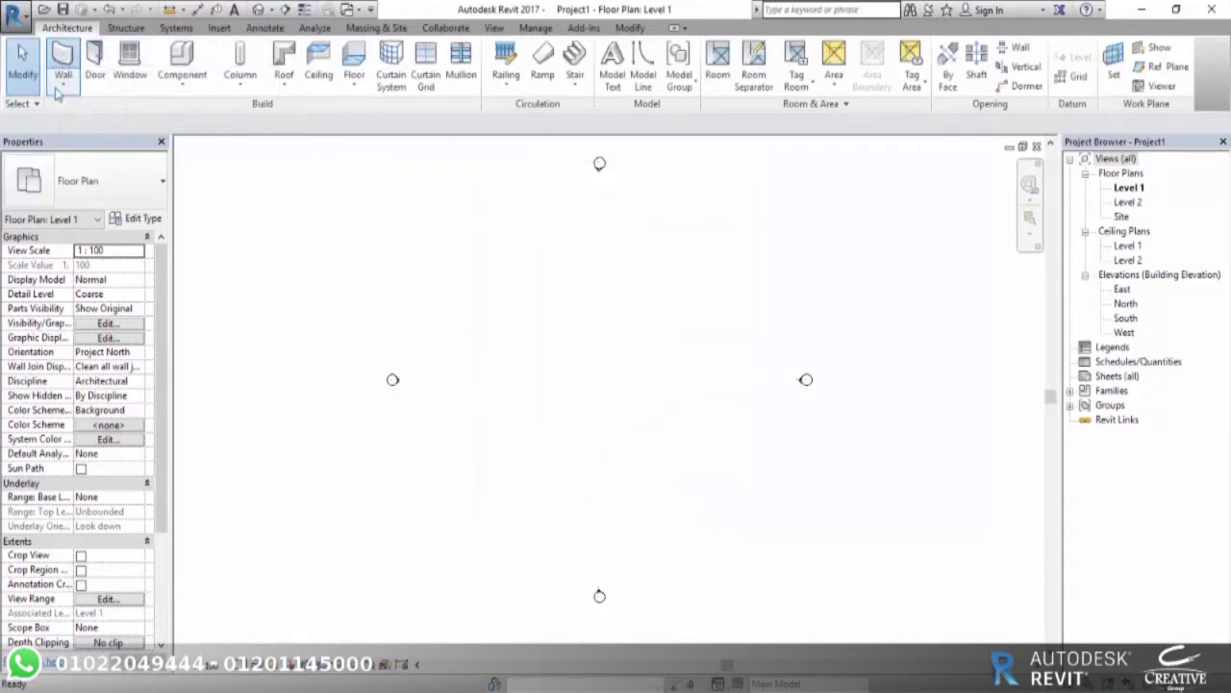
click(432, 322)
click(506, 323)
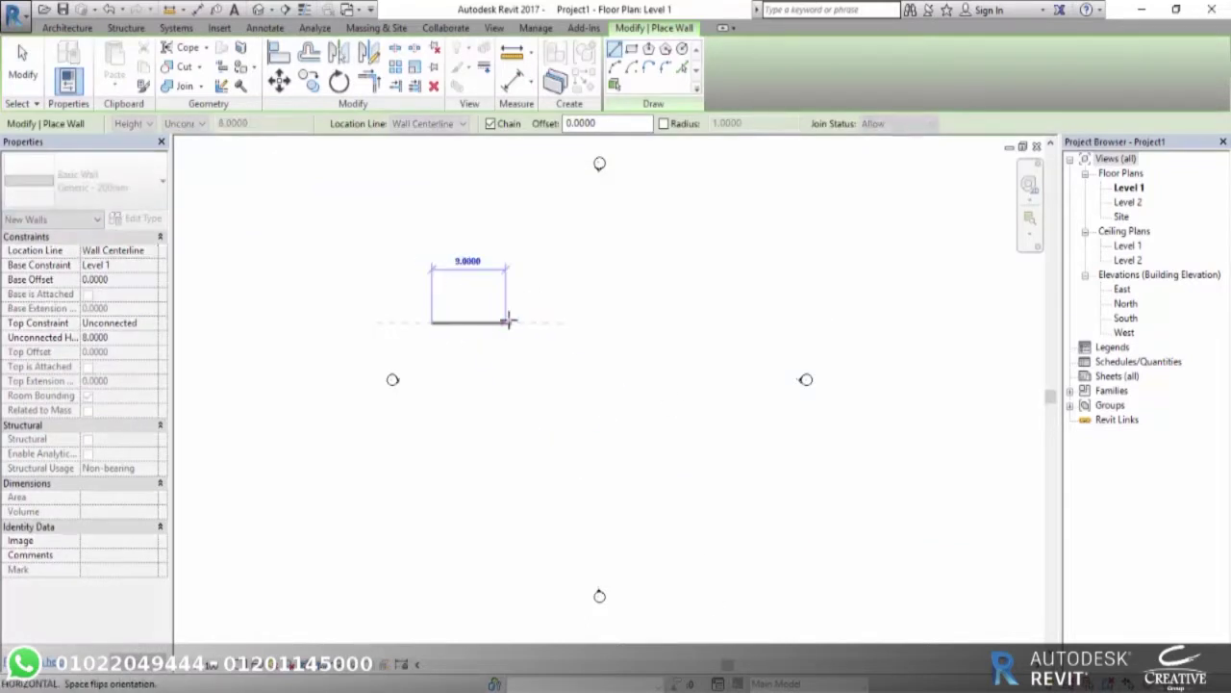
click(506, 418)
click(432, 417)
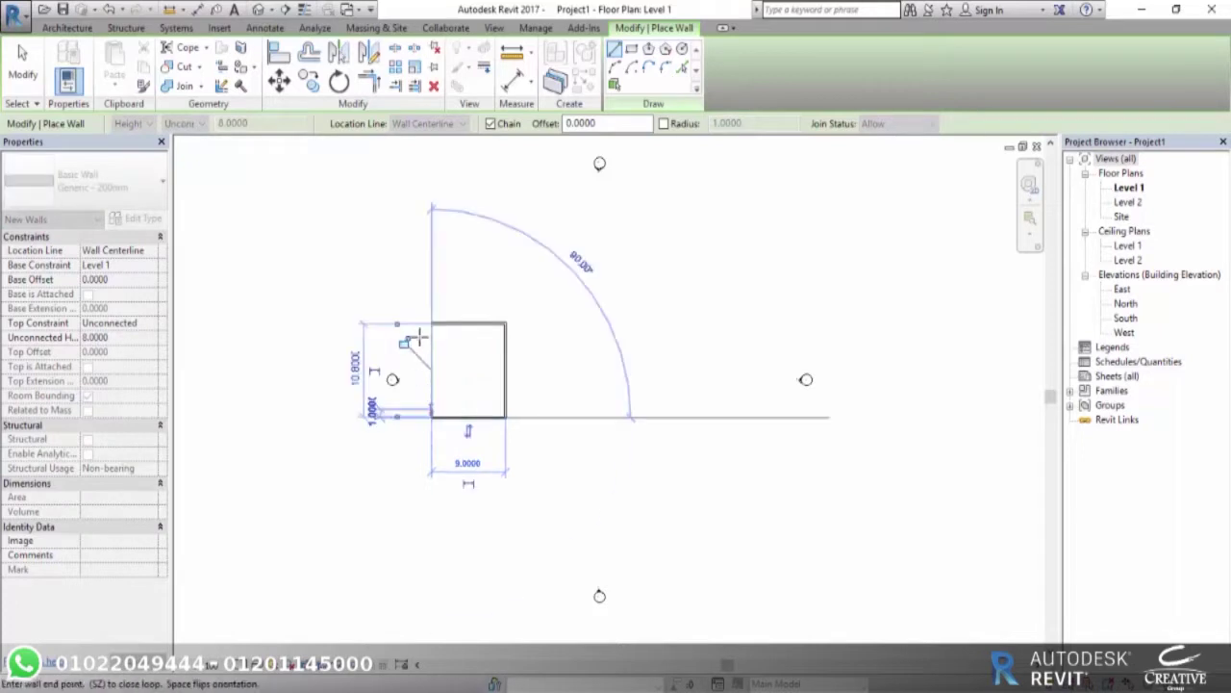
click(432, 323)
Open the North elevation view from the Project Browser.
scroll(471, 296, up, 2)
scroll(471, 296, up, 1)
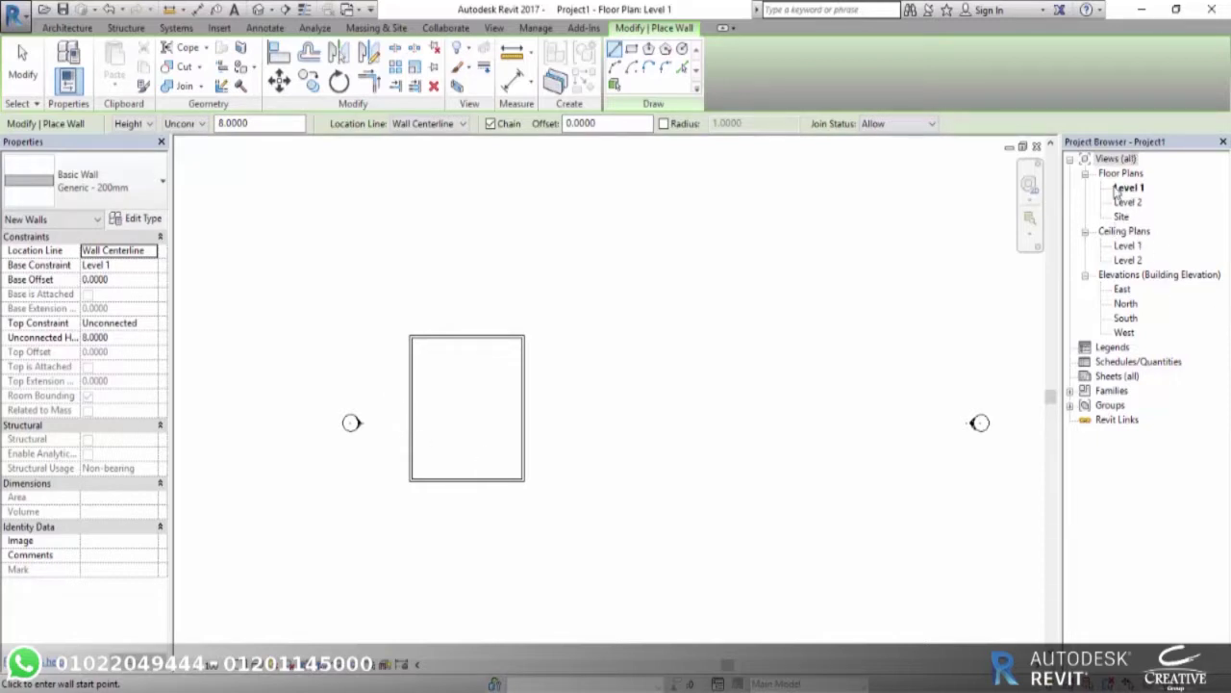
click(1123, 304)
double_click(1123, 304)
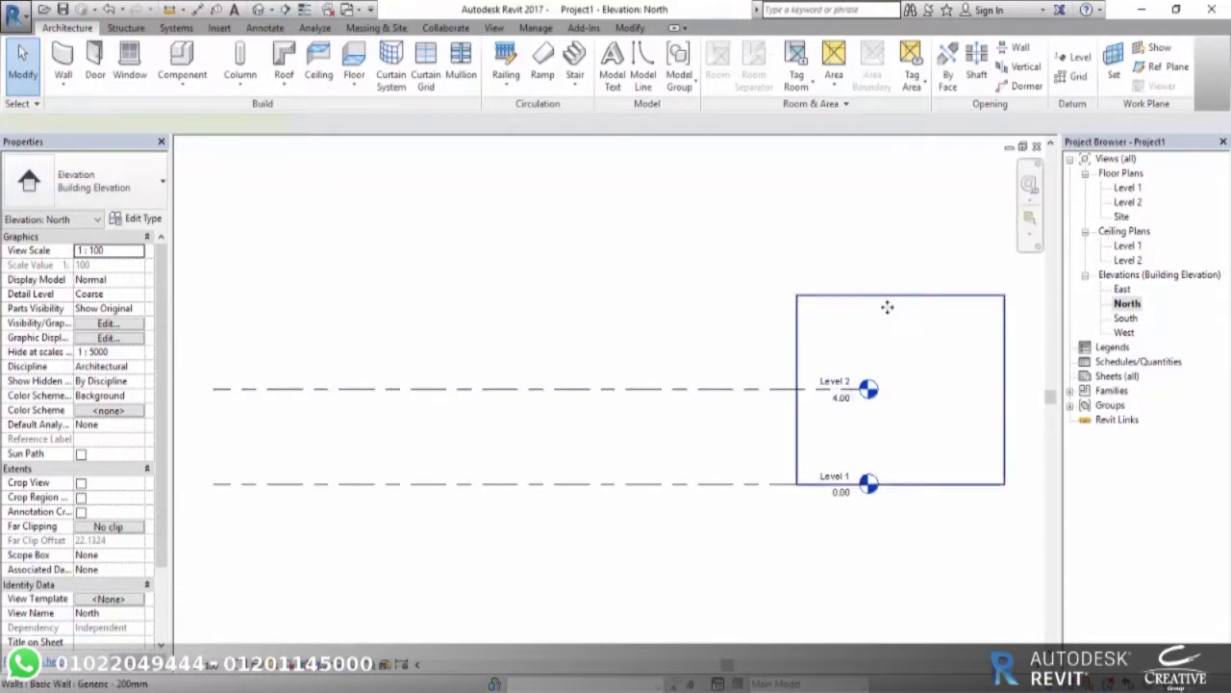
Select the enclosure wall in North elevation to check its height, then return to the Level 1 plan.
click(875, 322)
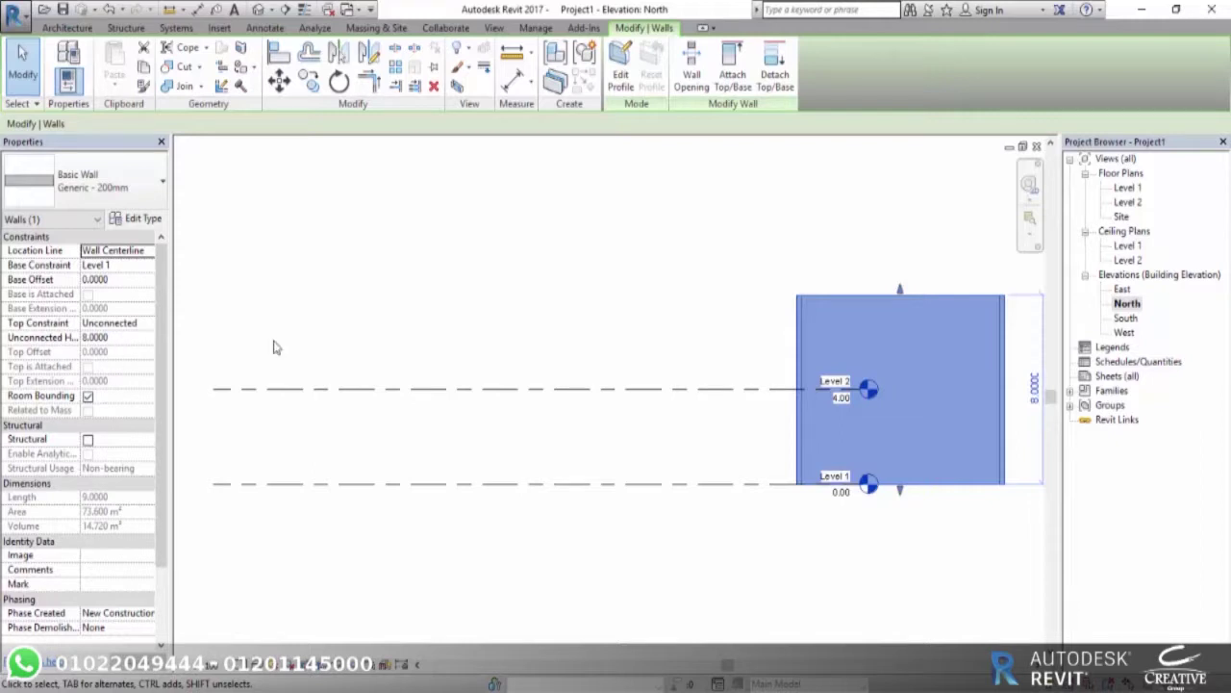
double_click(1122, 190)
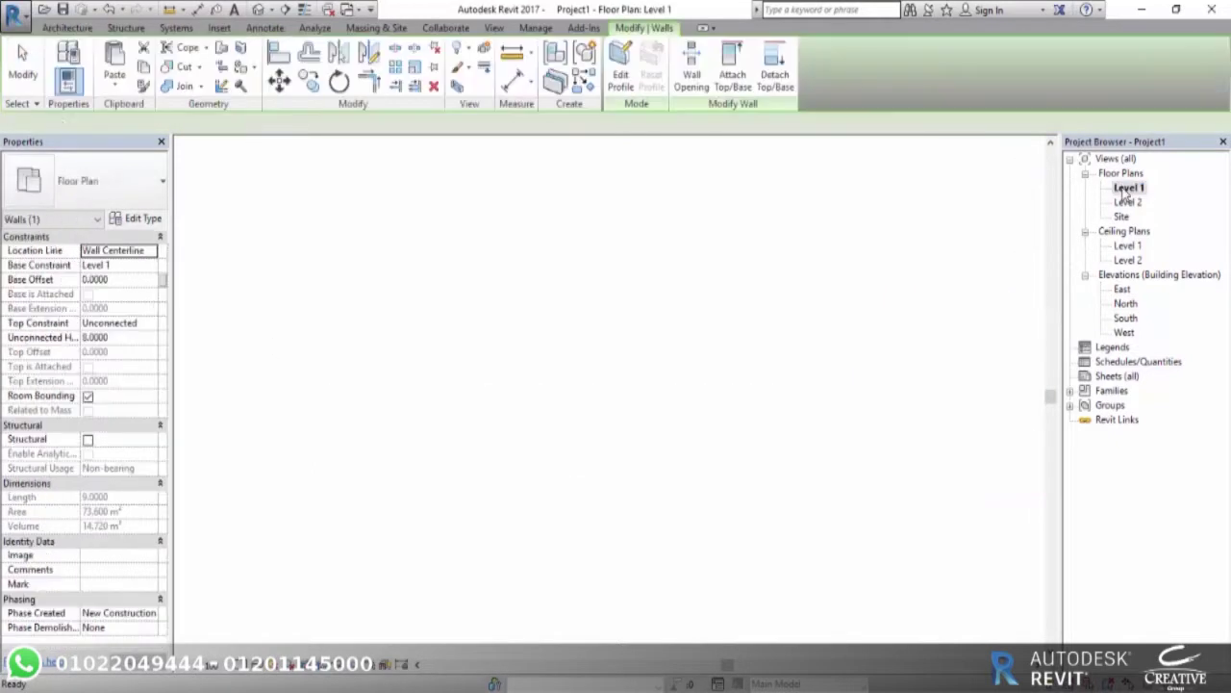
click(633, 364)
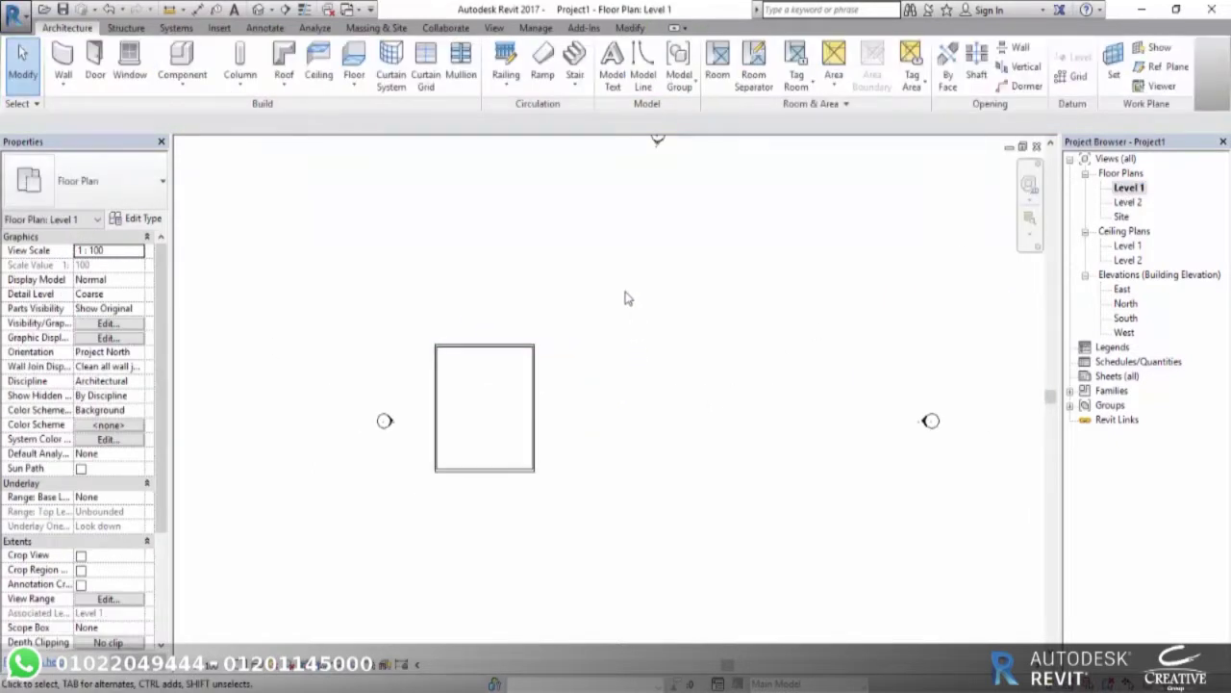
Set the four walls' Top Constraint to Up to level: Level 2, then reselect the enclosure.
drag(606, 287, 408, 567)
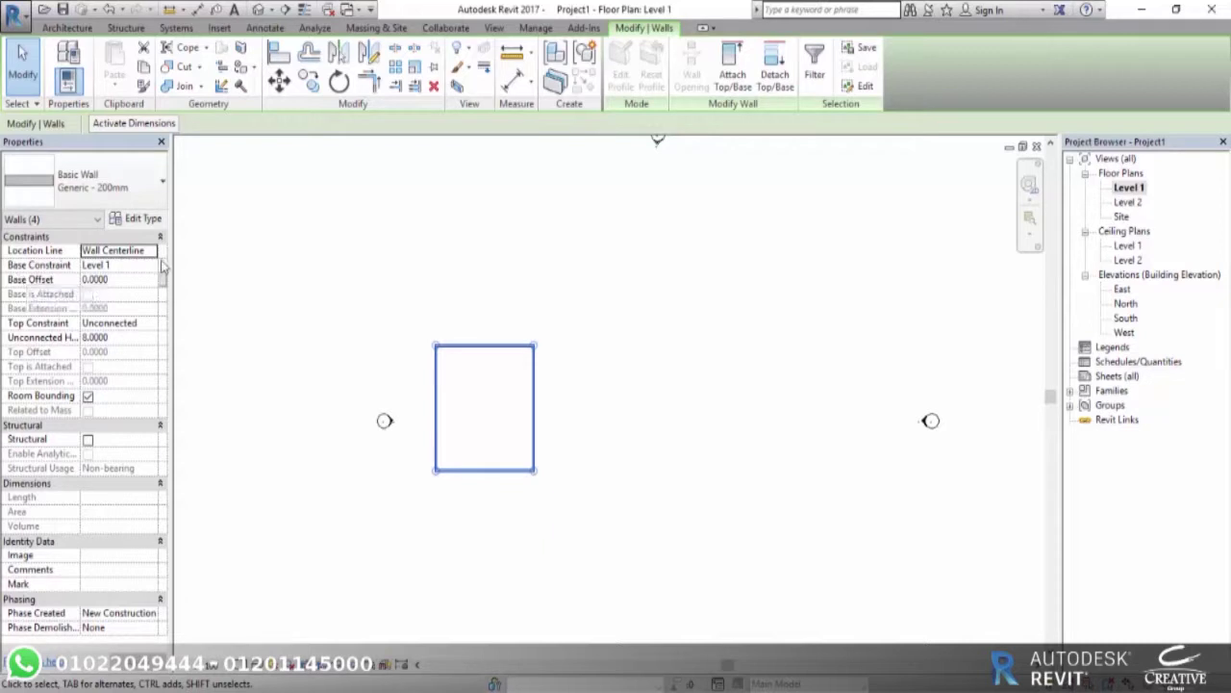
click(152, 323)
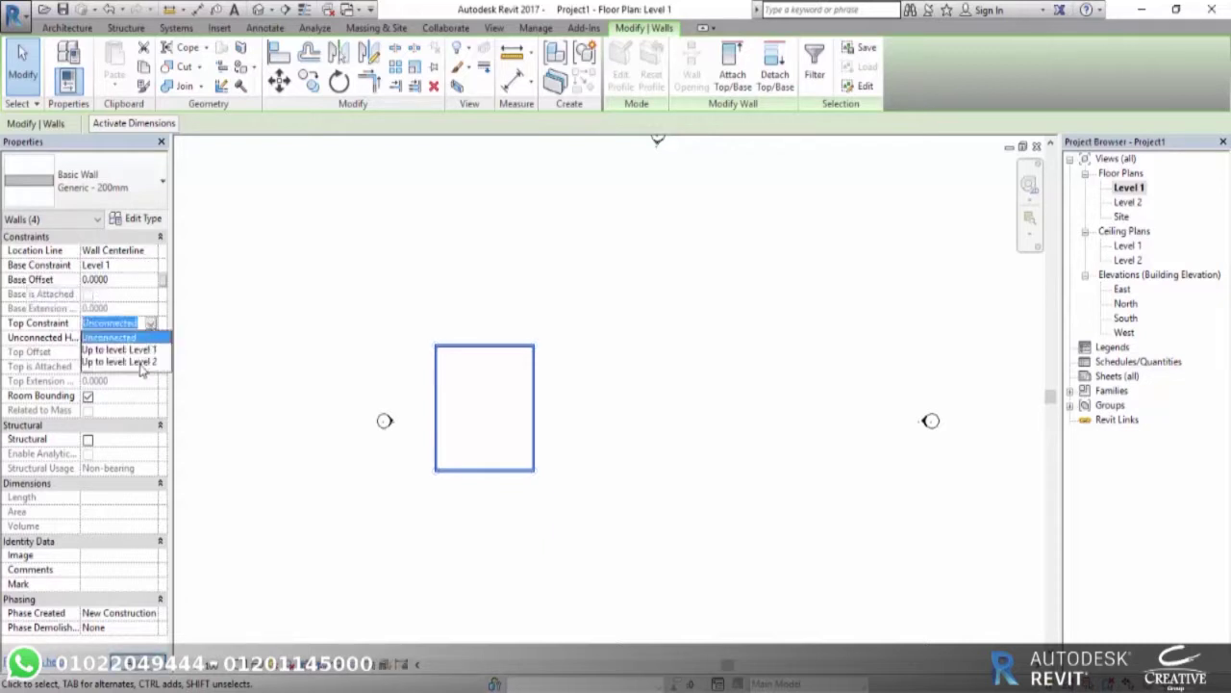
click(140, 363)
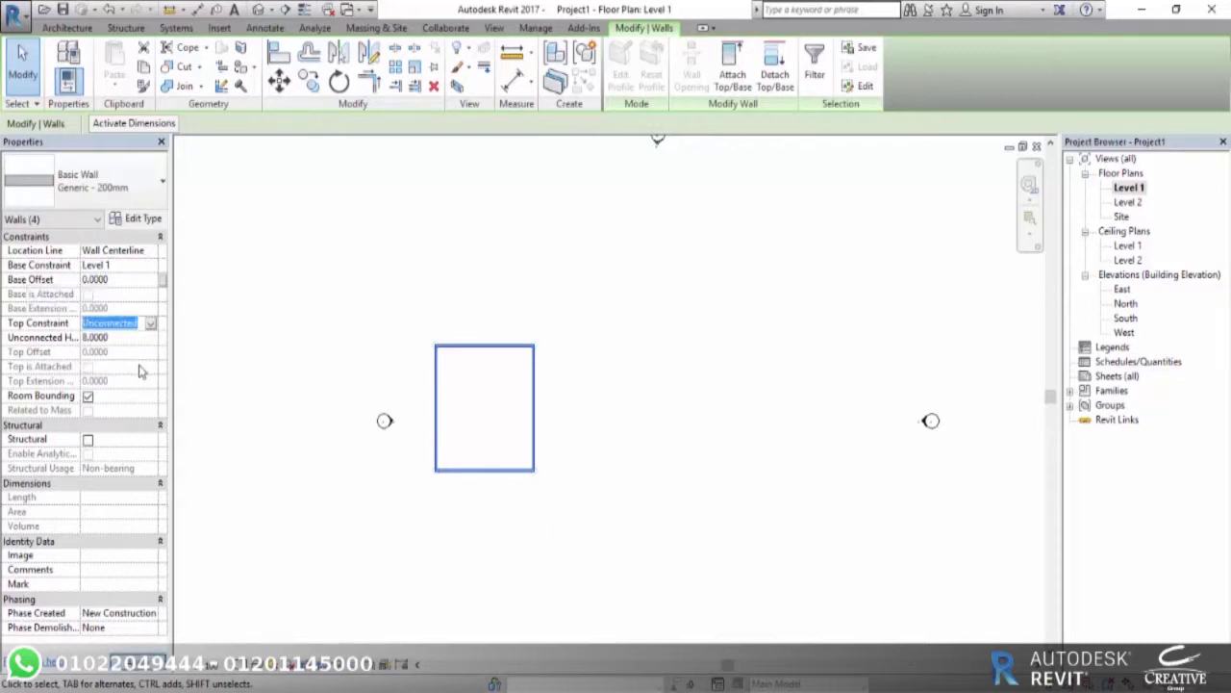
click(570, 444)
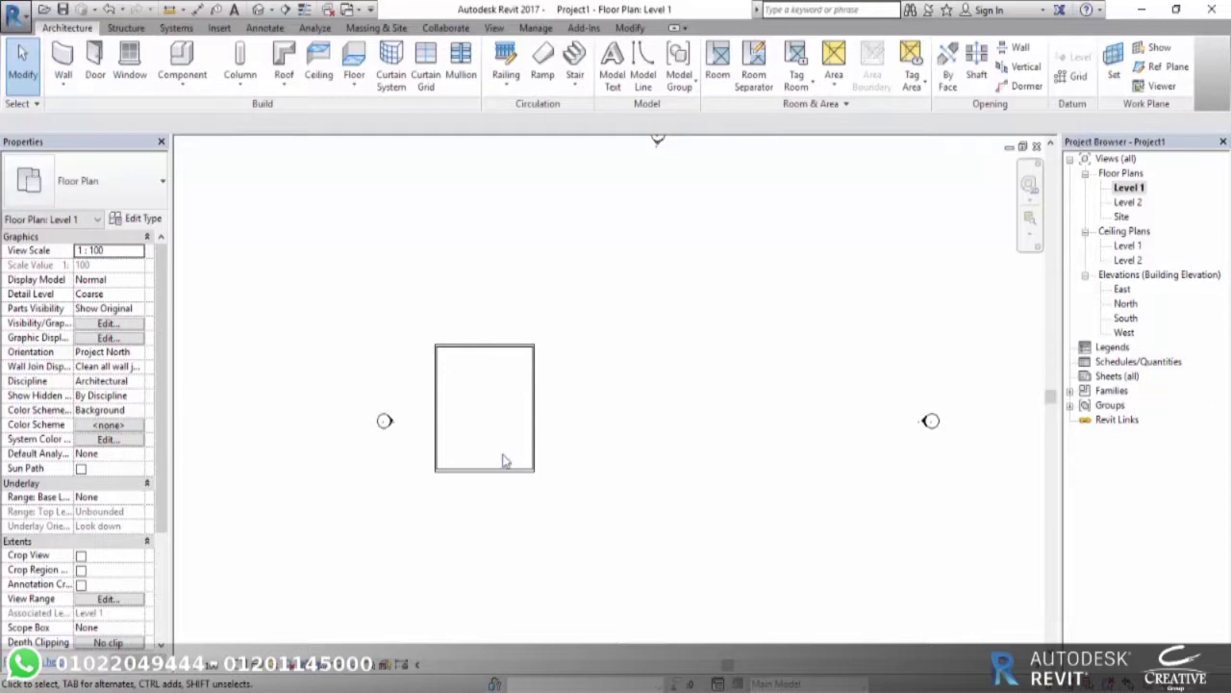
scroll(502, 452, down, 2)
drag(543, 356, 452, 514)
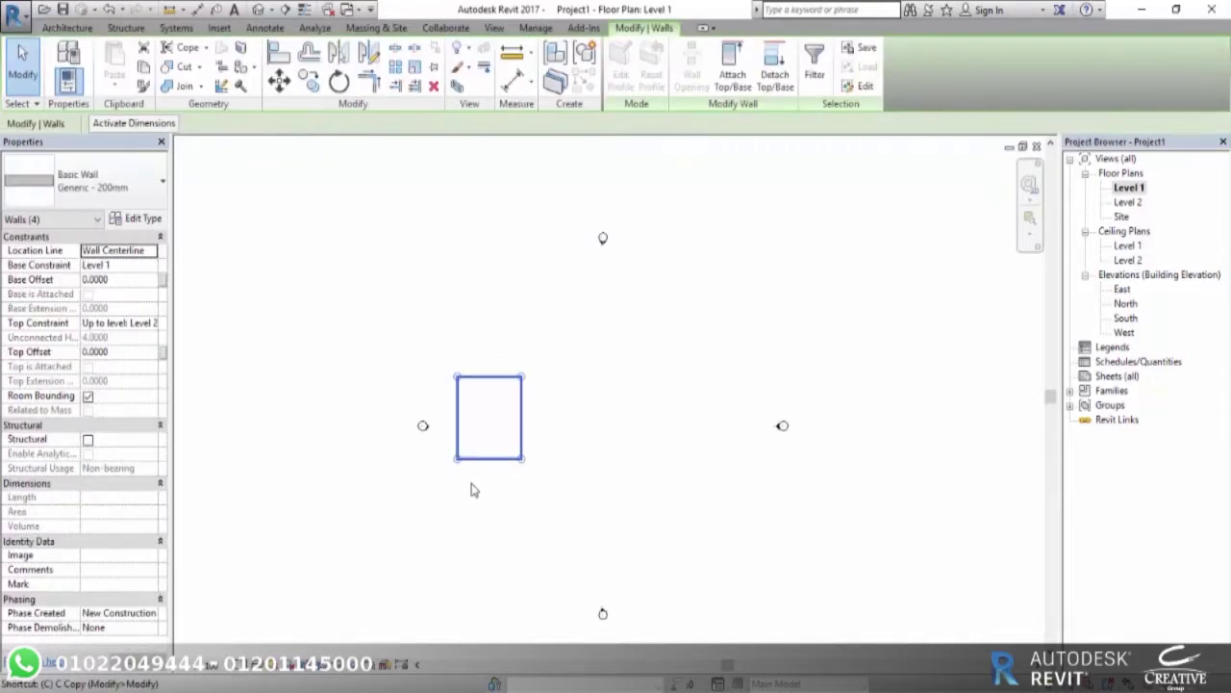
Copy the enclosure once to the right of the original.
key(c)
key(o)
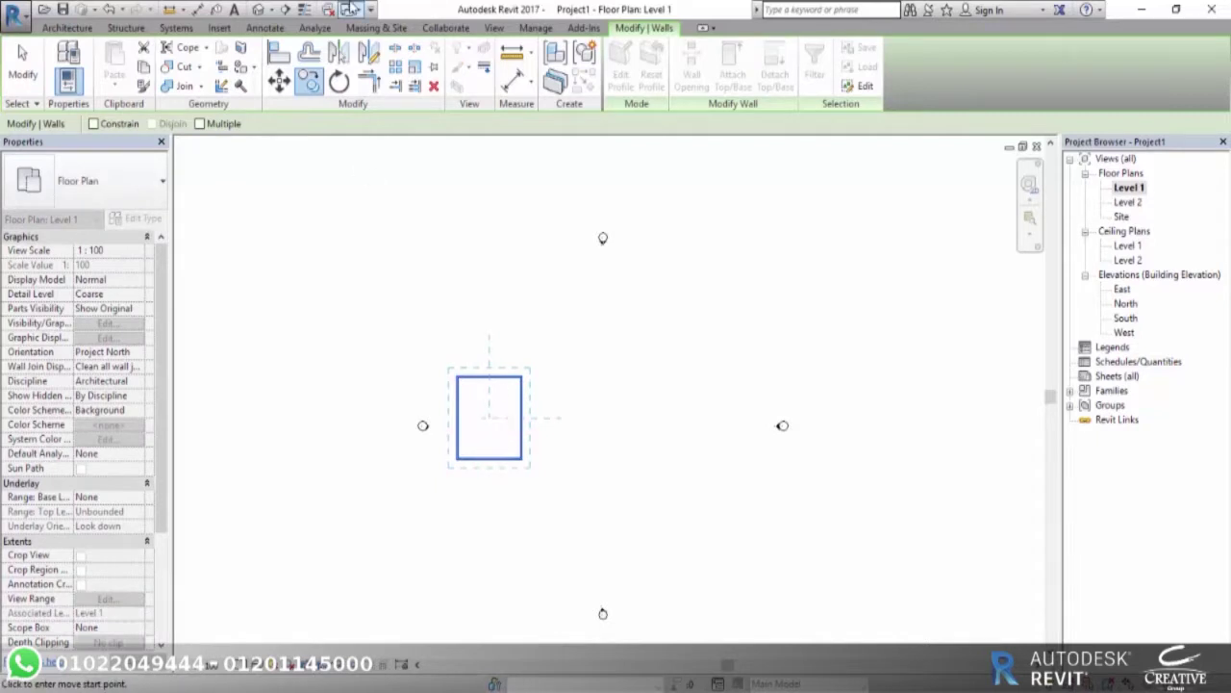
click(489, 417)
click(596, 420)
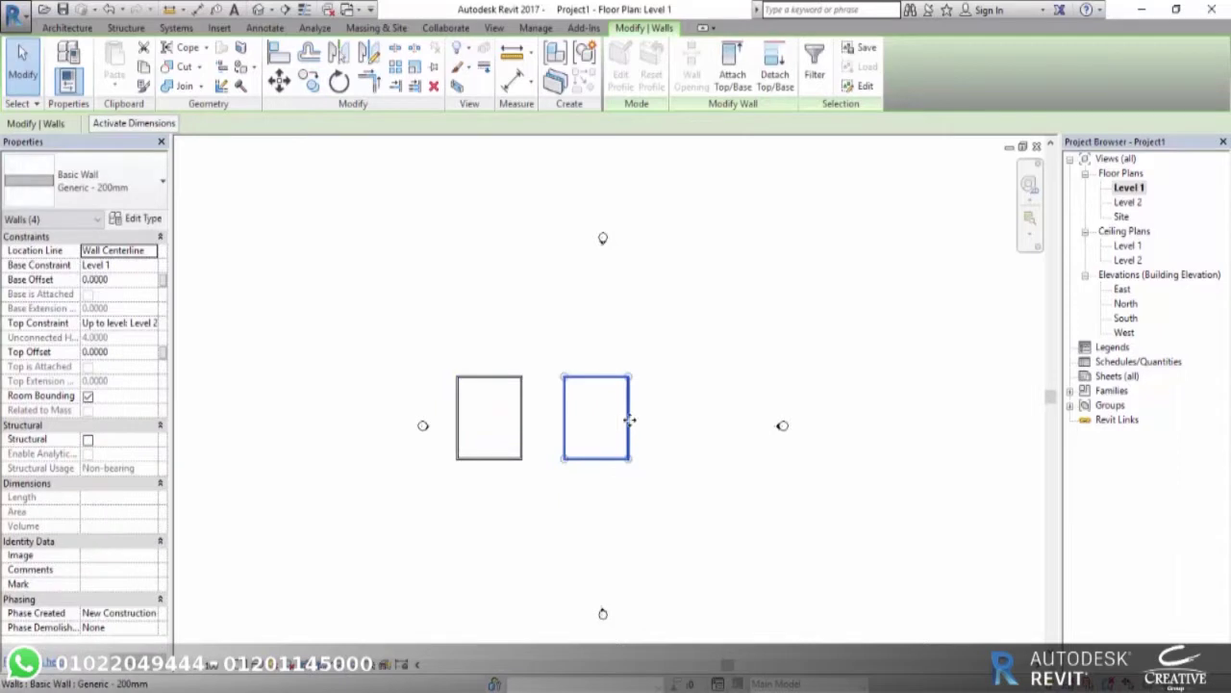
With Multiple enabled, place a third enclosure further right.
key(m)
key(v)
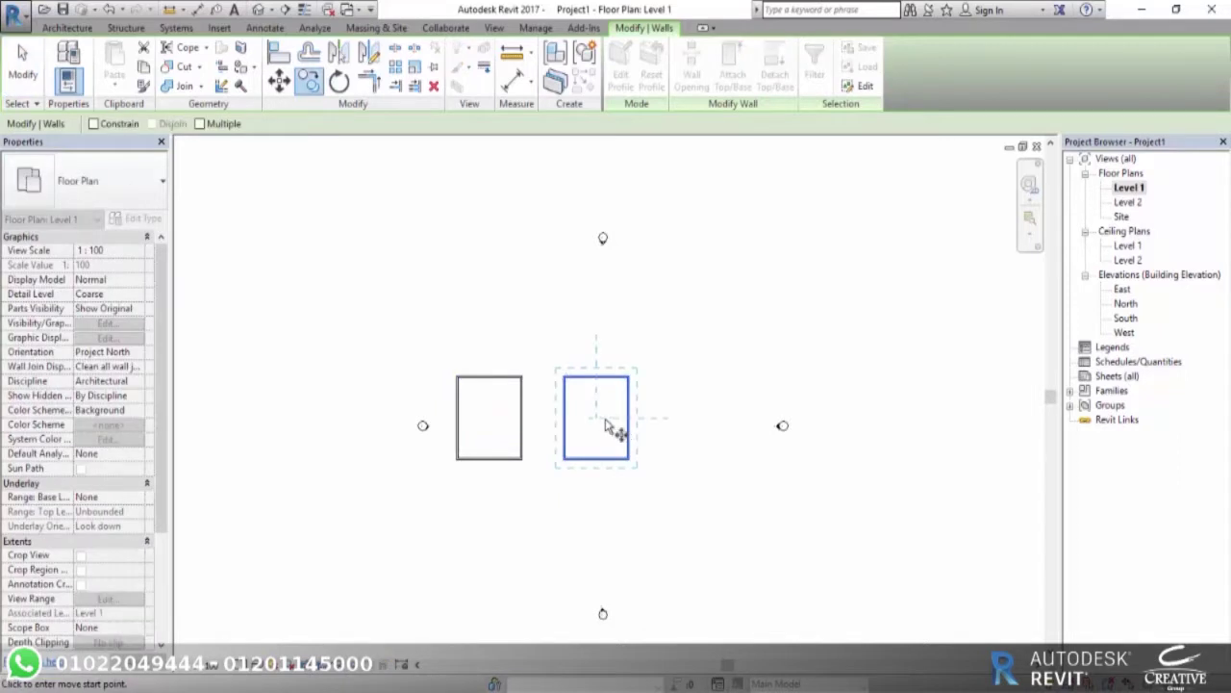
click(199, 123)
click(596, 416)
click(704, 412)
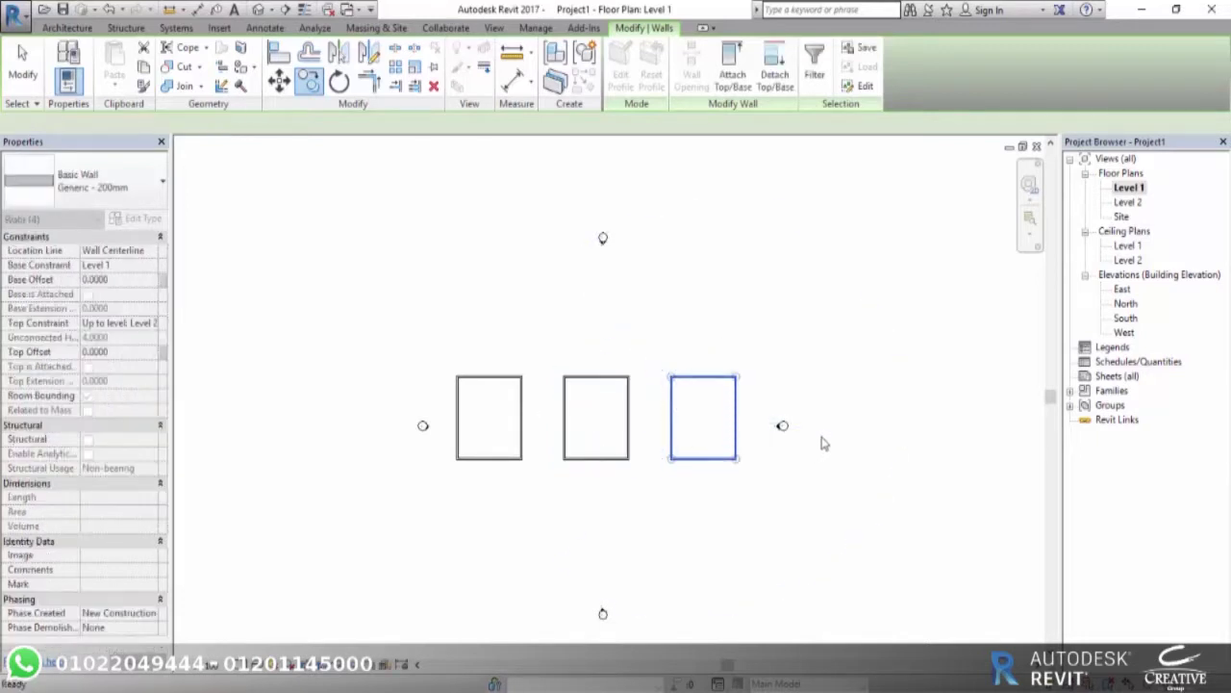
scroll(789, 423, up, 3)
Move the east elevation marker further to the right.
drag(715, 495, 737, 420)
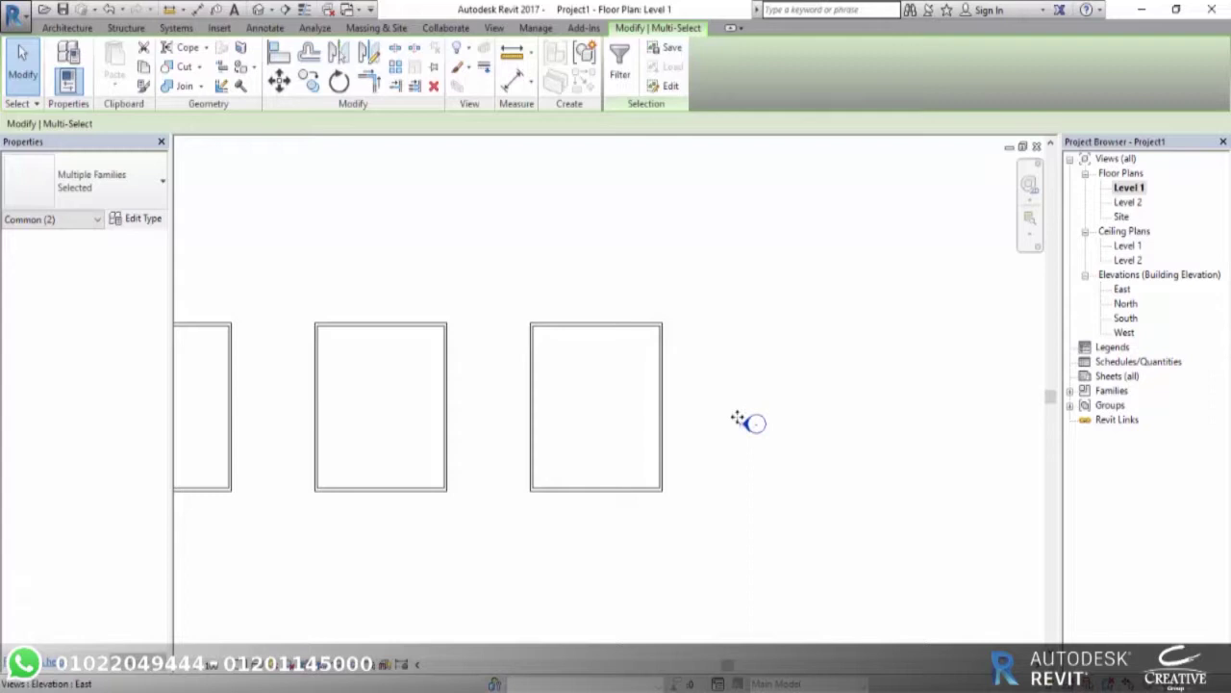
key(m)
key(v)
scroll(747, 429, down, 5)
click(748, 430)
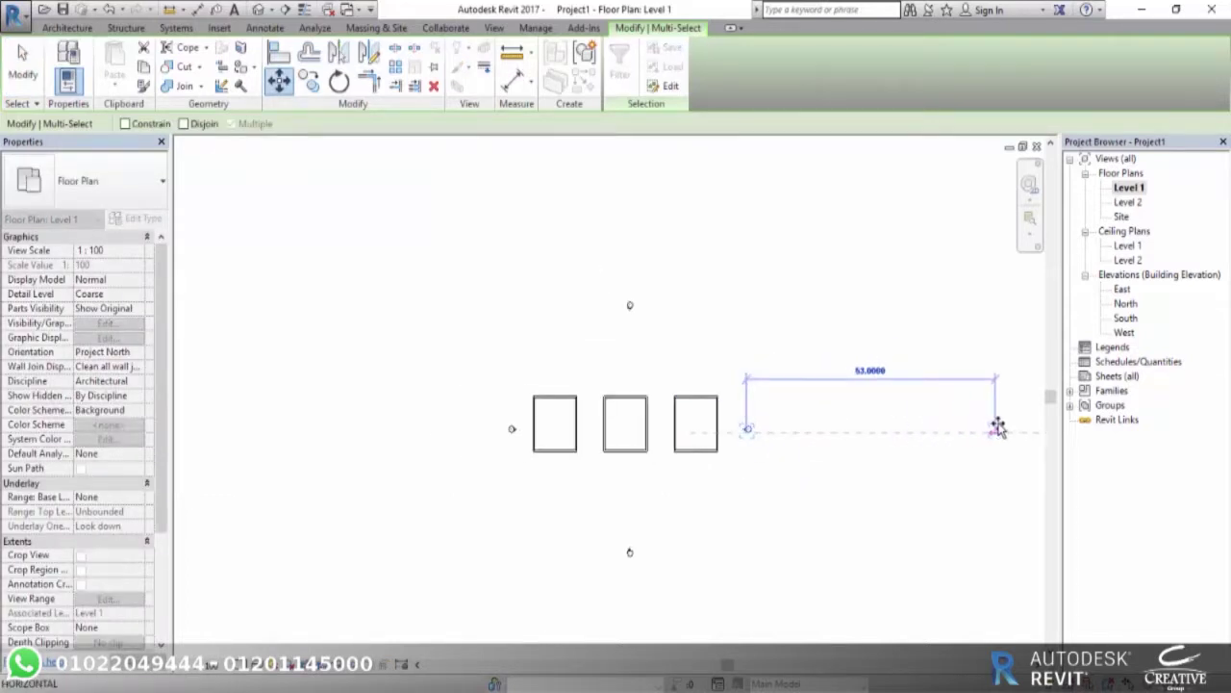
click(998, 428)
key(Escape)
Copy the two selected enclosures 41 units to the right, making five boxes.
drag(736, 363, 600, 483)
key(m)
key(v)
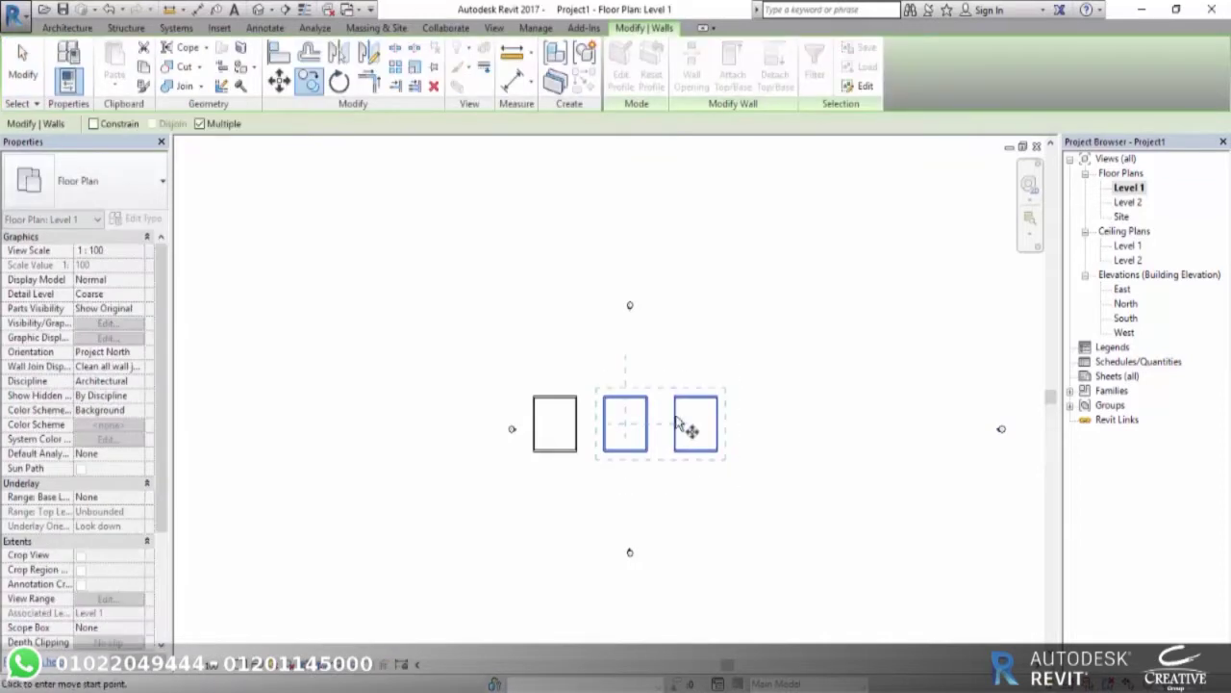
click(700, 427)
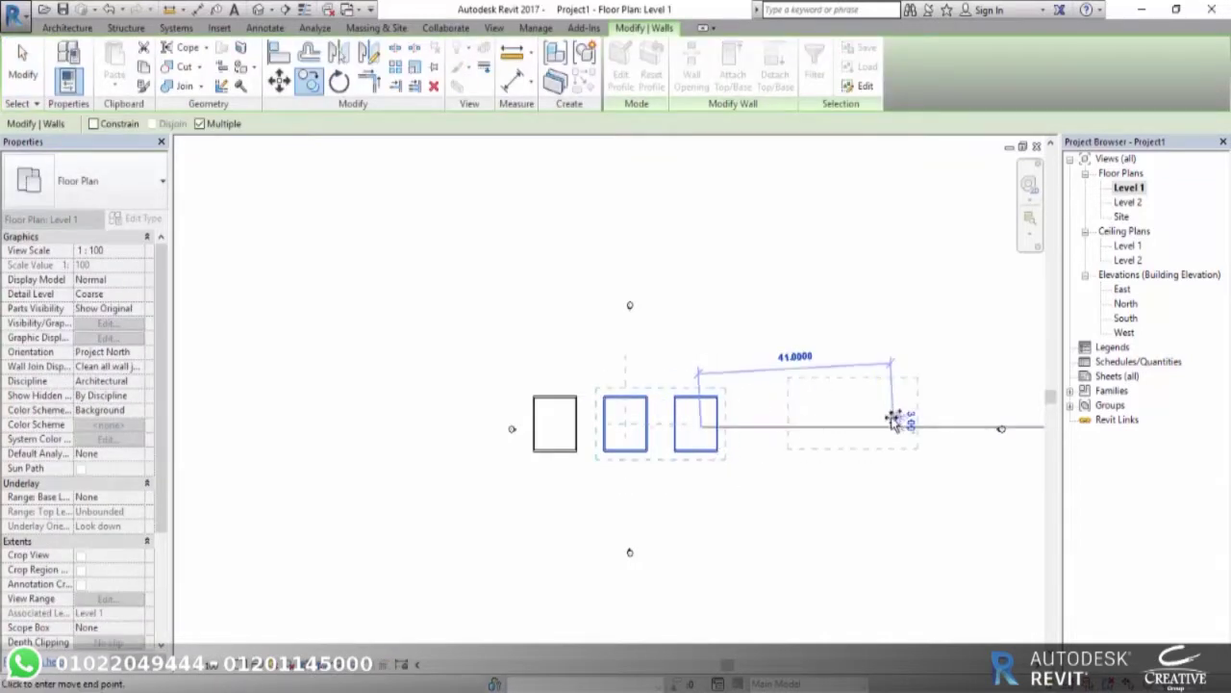
click(857, 423)
scroll(663, 428, up, 3)
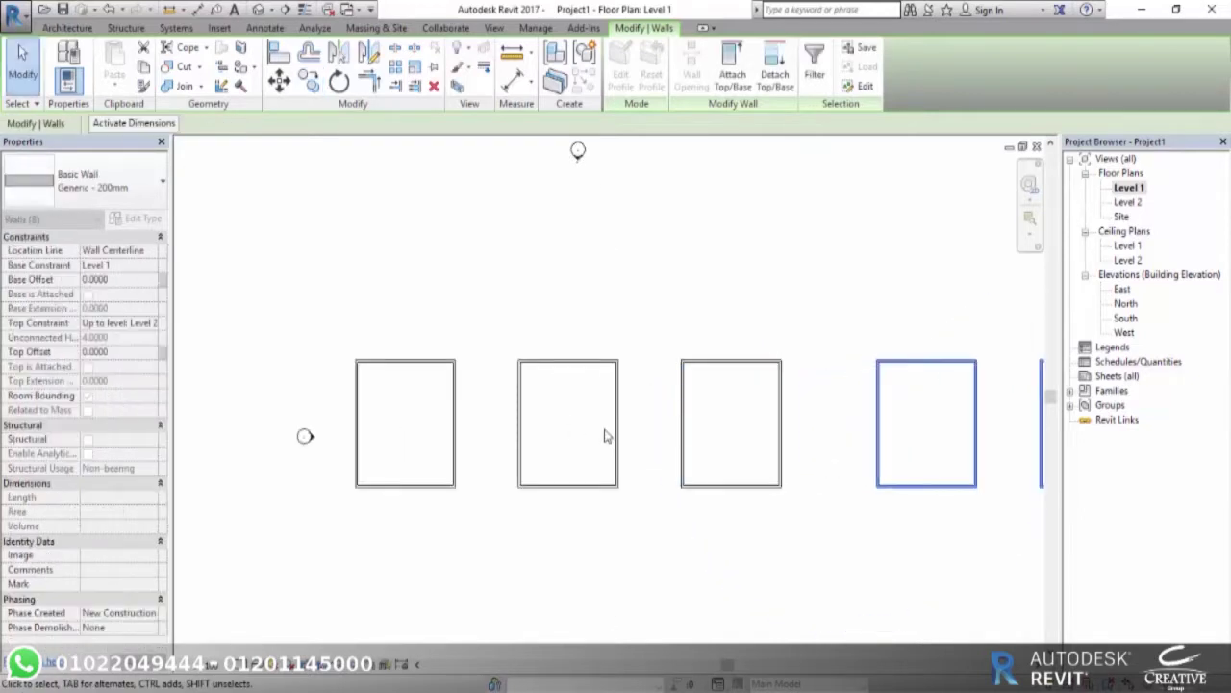
scroll(439, 346, down, 2)
key(Escape)
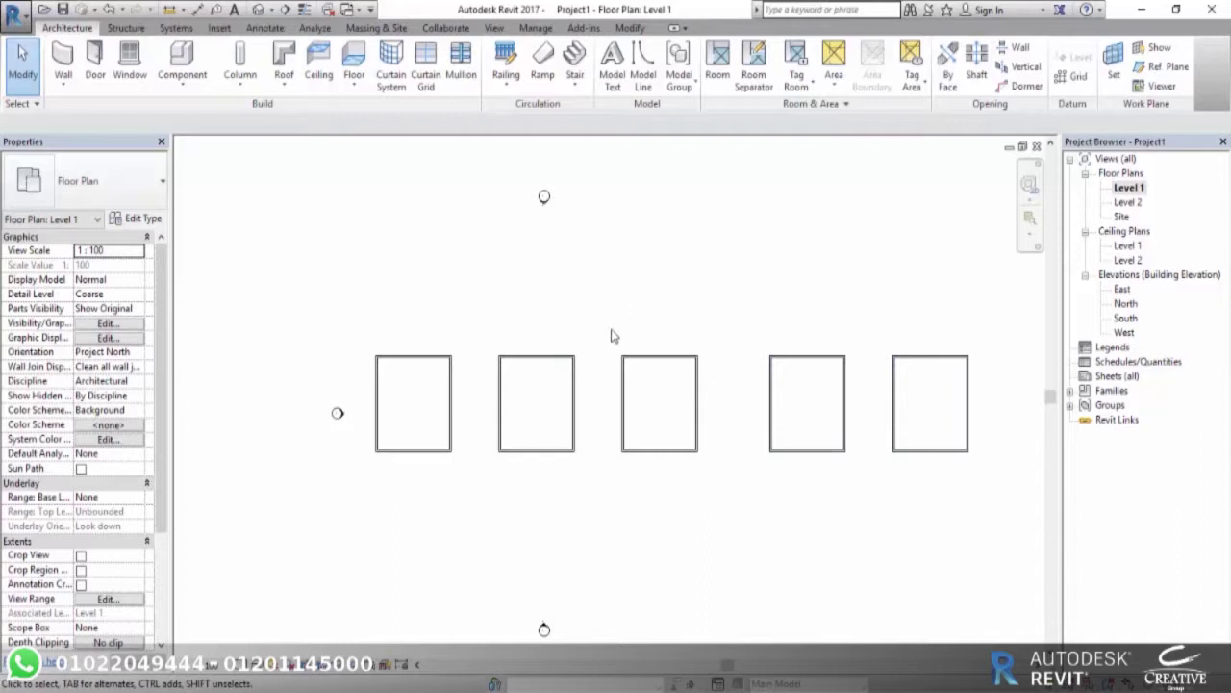
Choose Roof by Footprint from the Roof dropdown.
click(282, 87)
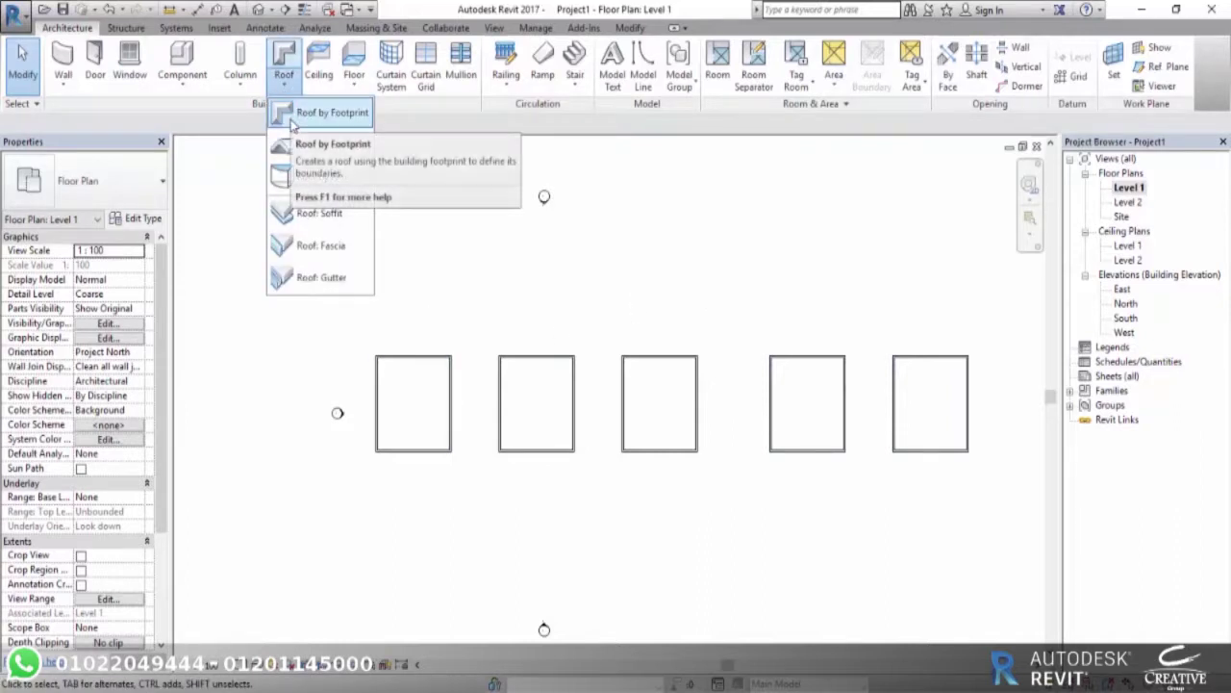
mouse_move(327, 112)
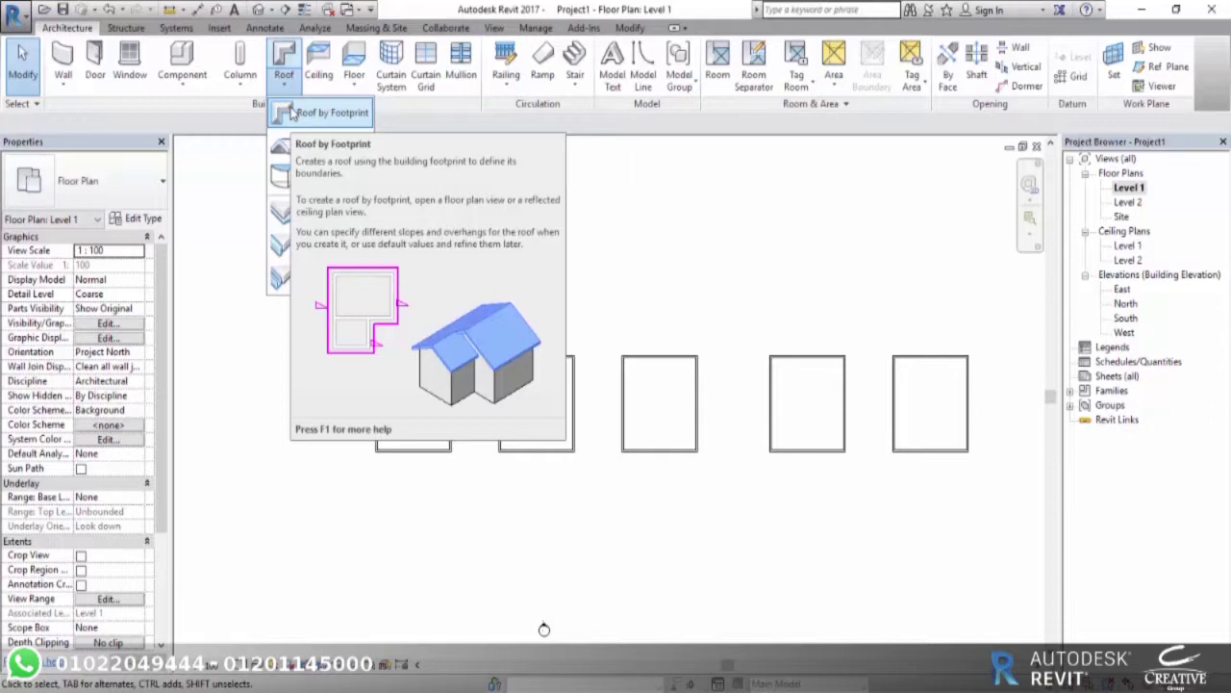
click(292, 113)
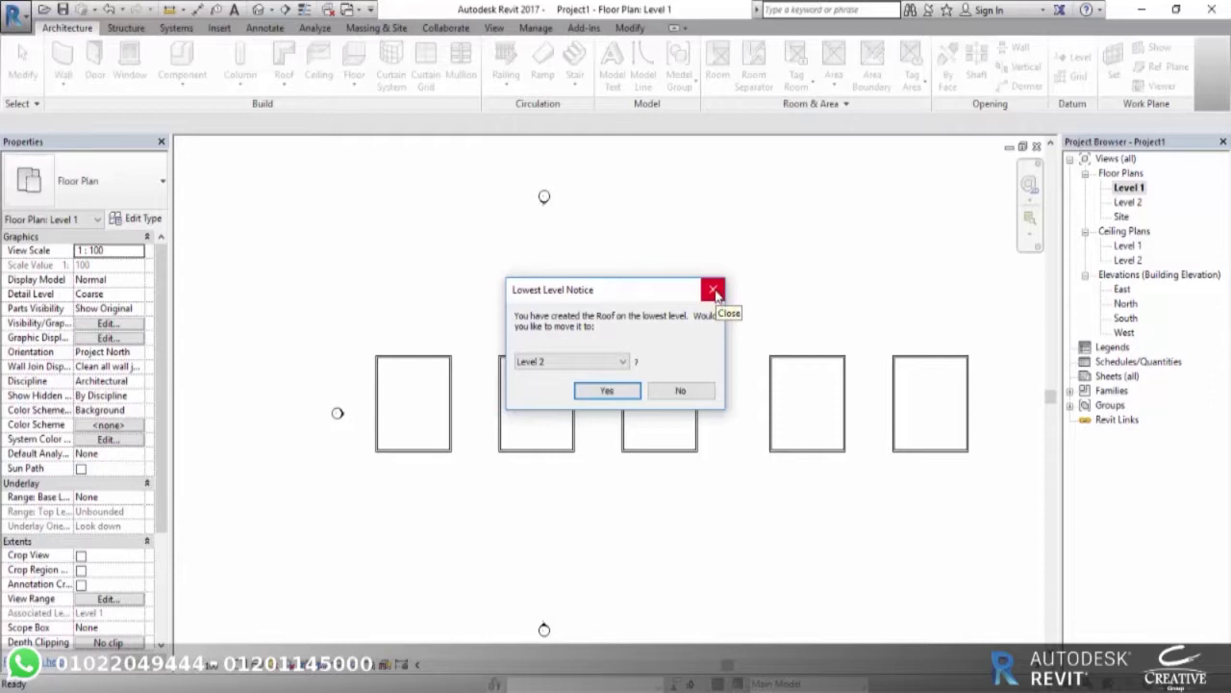
click(713, 291)
click(621, 54)
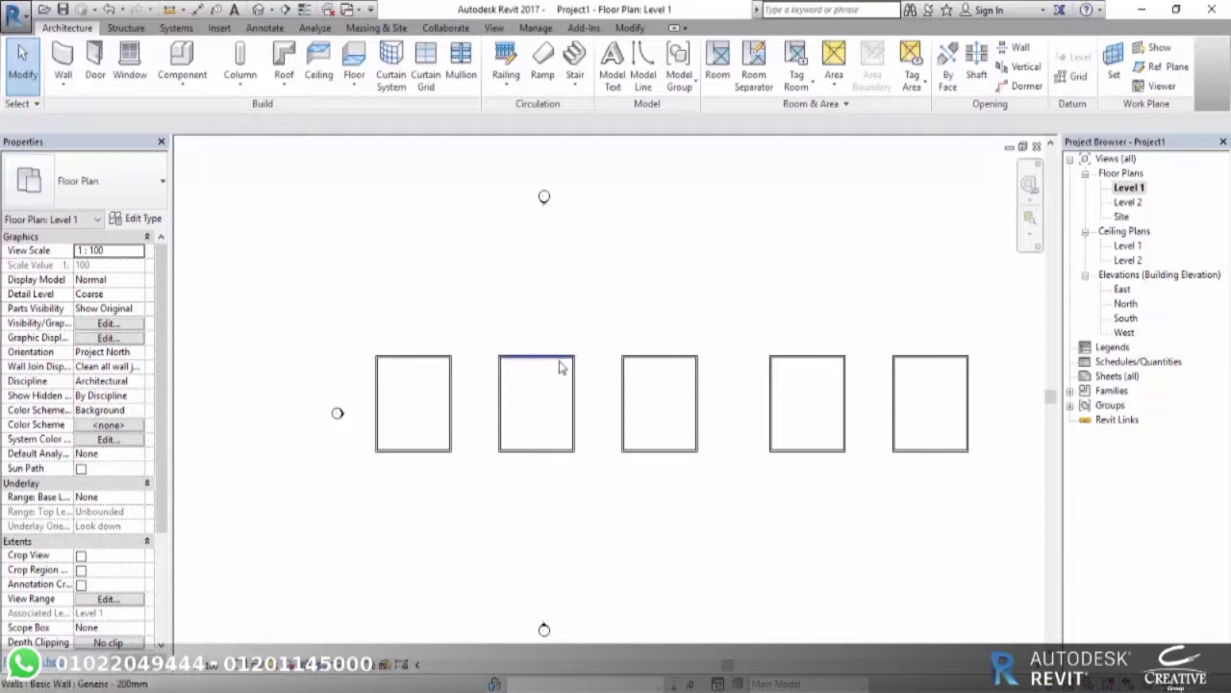
click(285, 88)
click(327, 125)
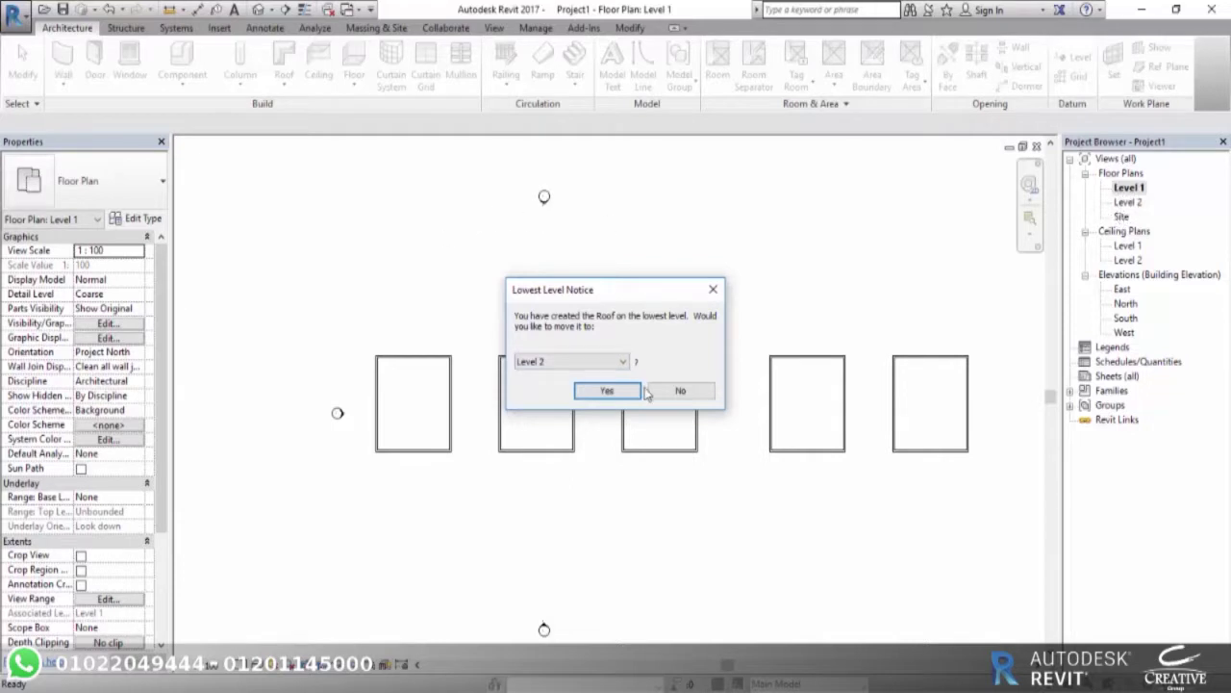
Keep Level 2 in the Lowest Level Notice and confirm with Yes.
click(624, 361)
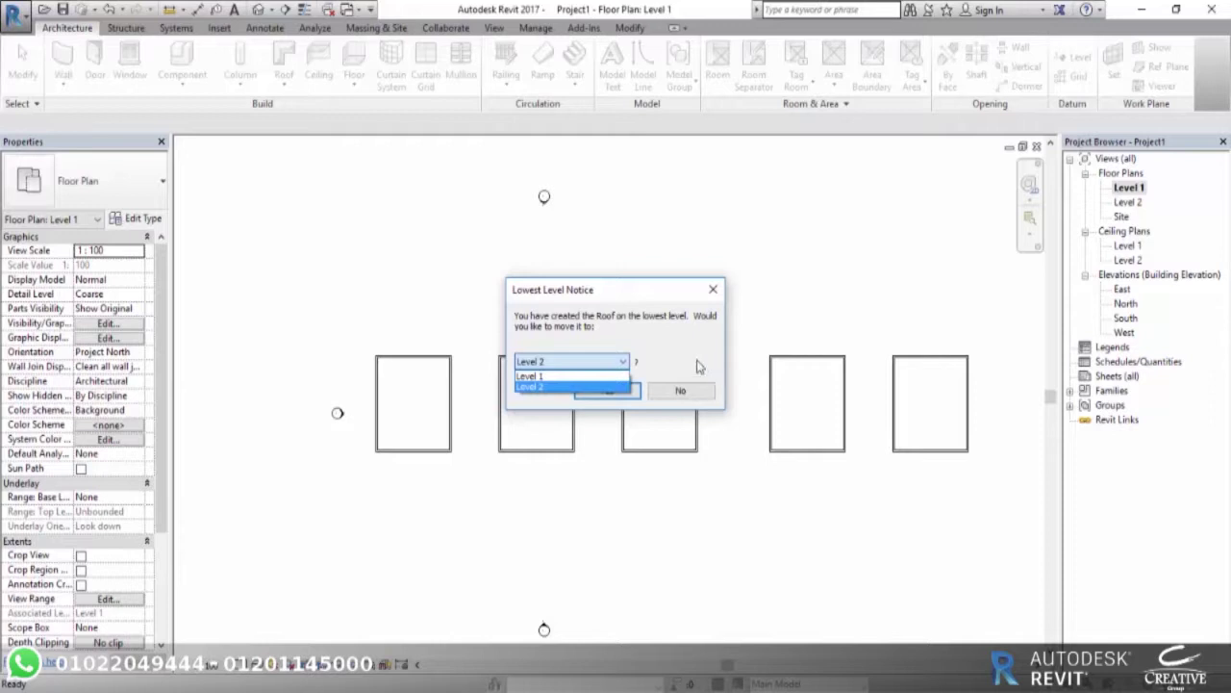
click(695, 365)
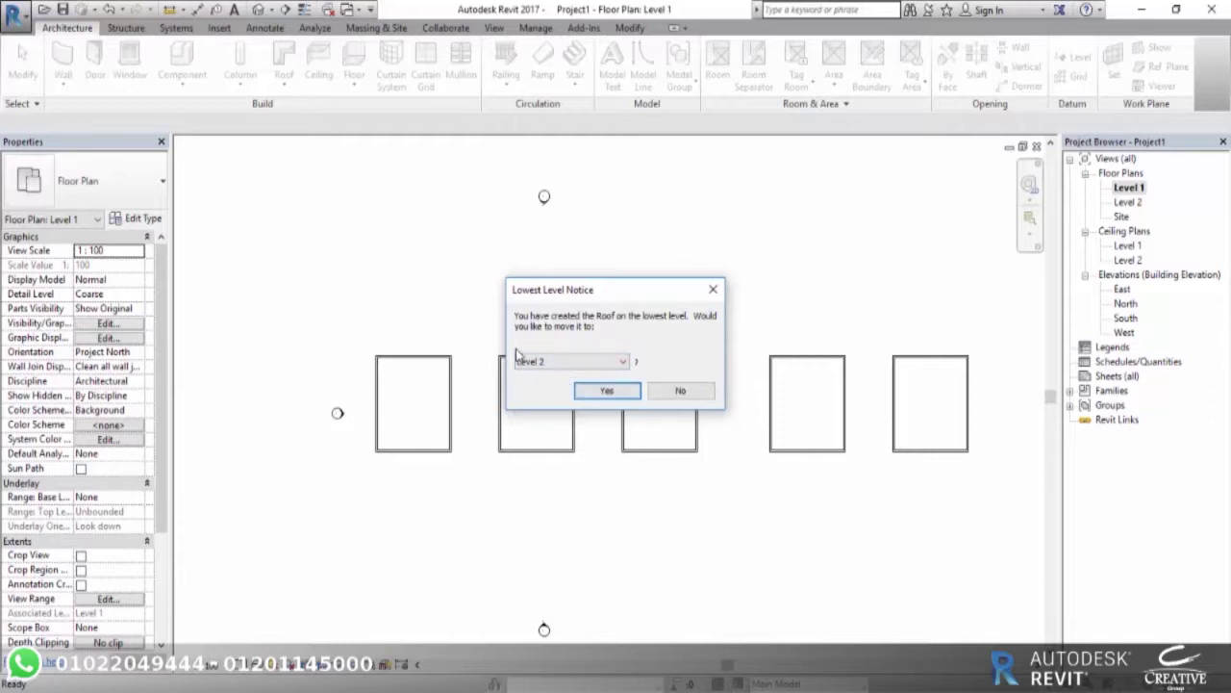
click(606, 391)
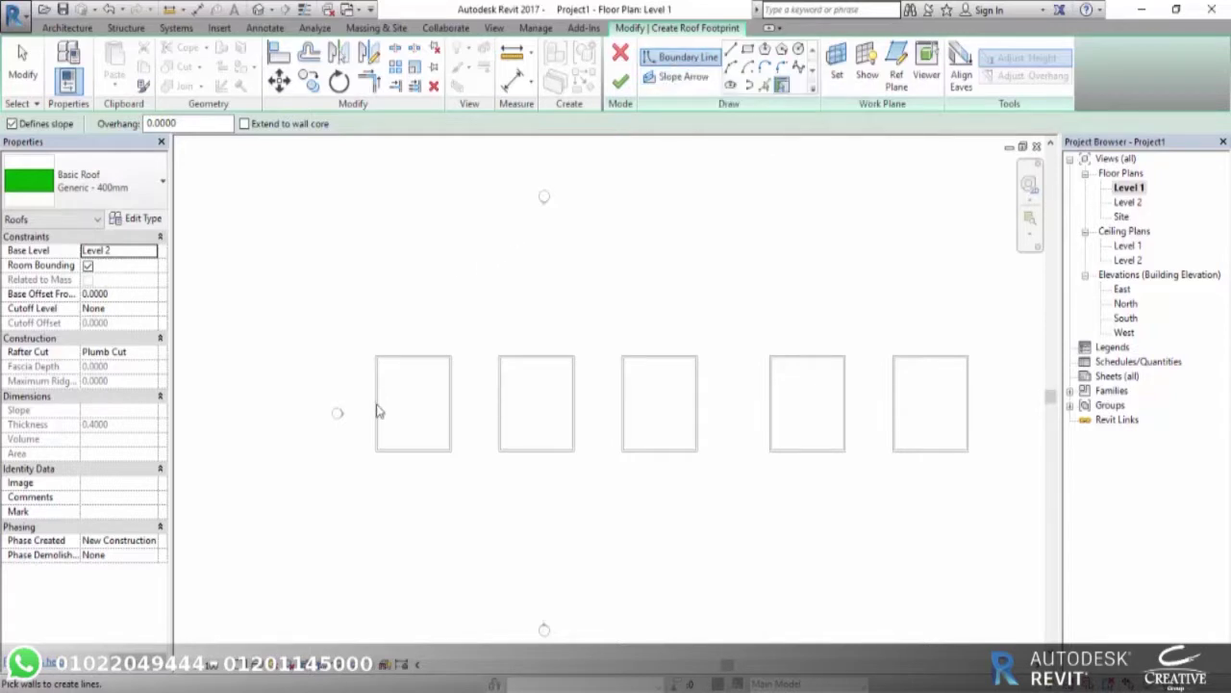
scroll(374, 410, up, 2)
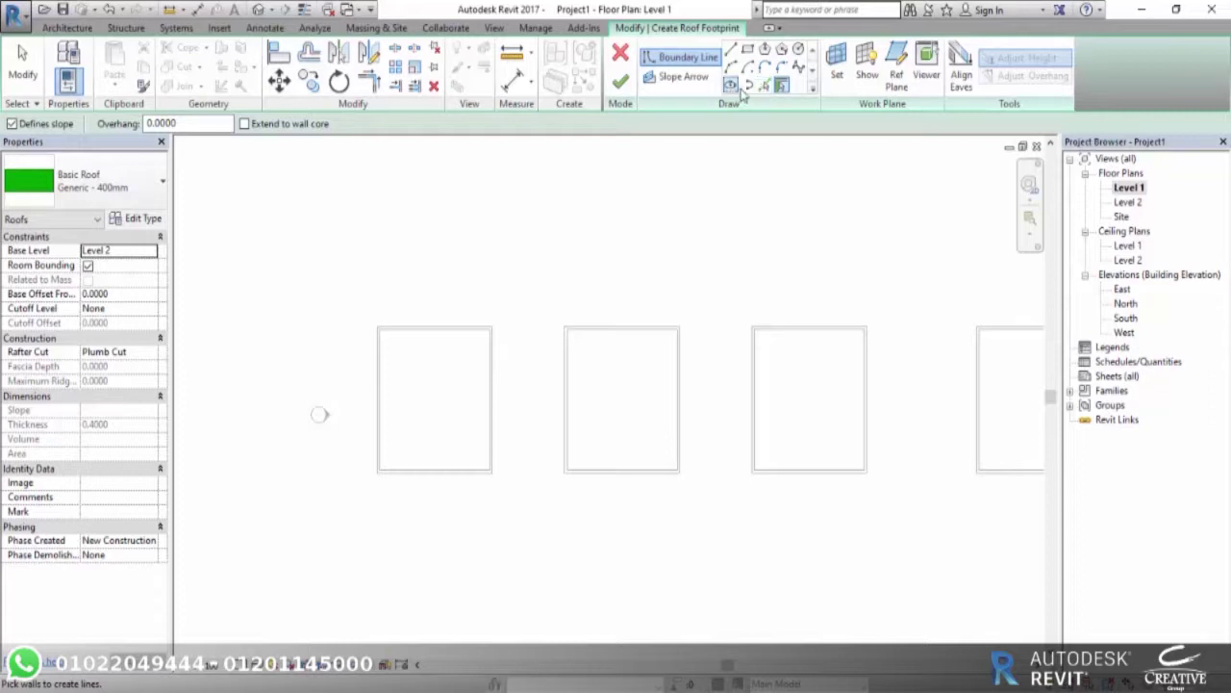
With Pick Walls, add the right wall as a roof edge and keep its 30.00° slope.
click(765, 86)
scroll(497, 406, up, 3)
scroll(484, 394, up, 2)
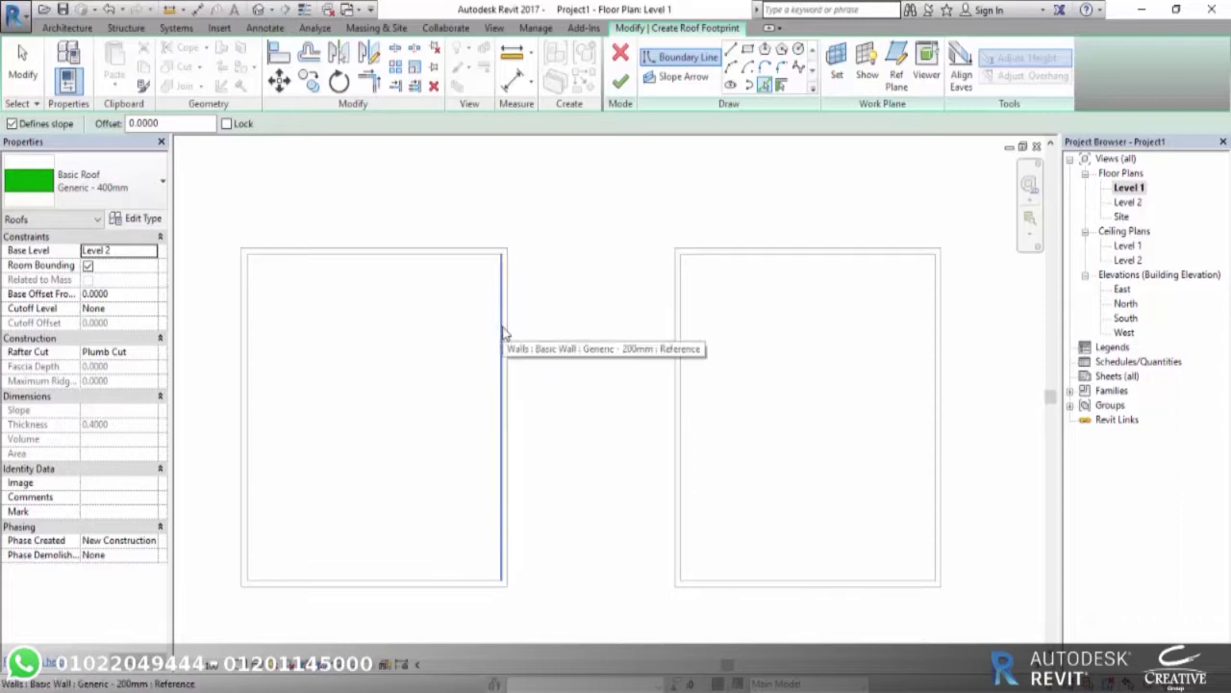
scroll(500, 341, up, 1)
scroll(497, 344, up, 3)
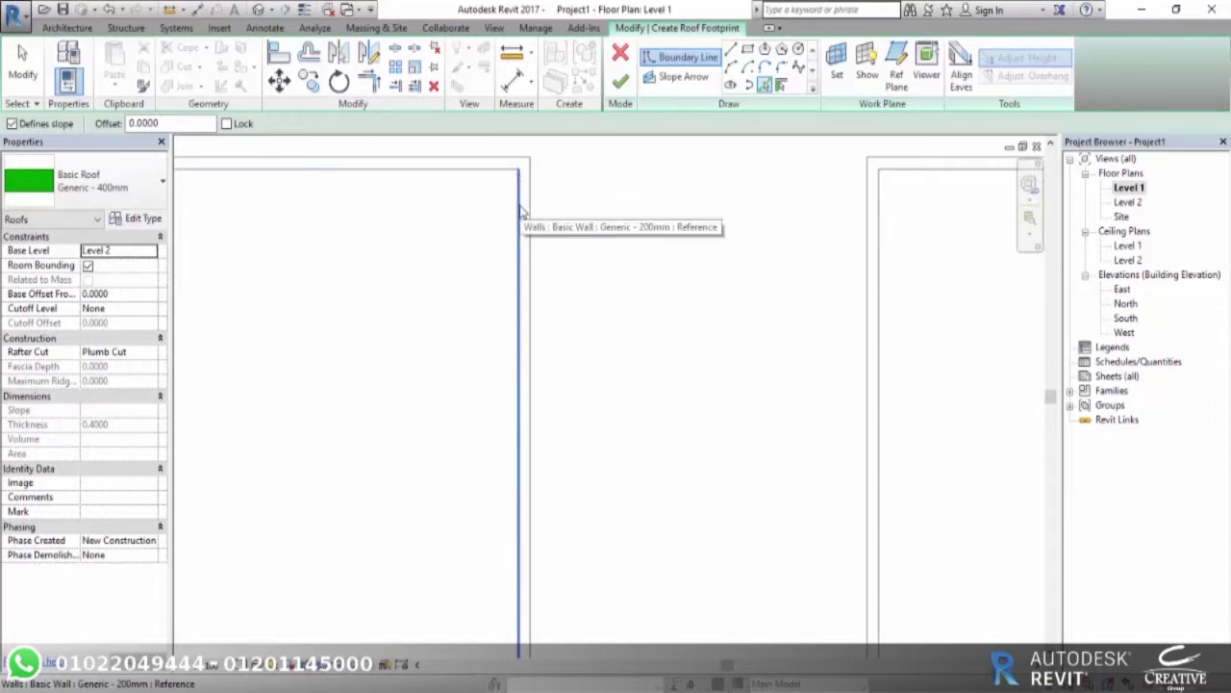
scroll(520, 210, down, 2)
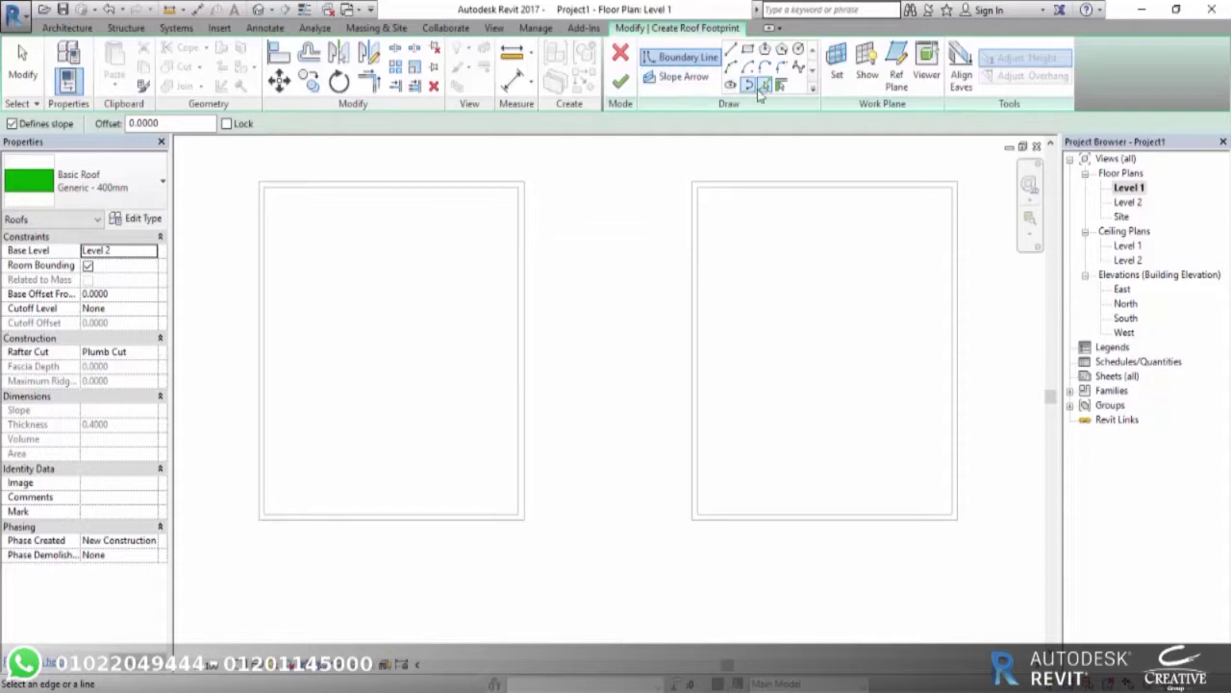
click(521, 304)
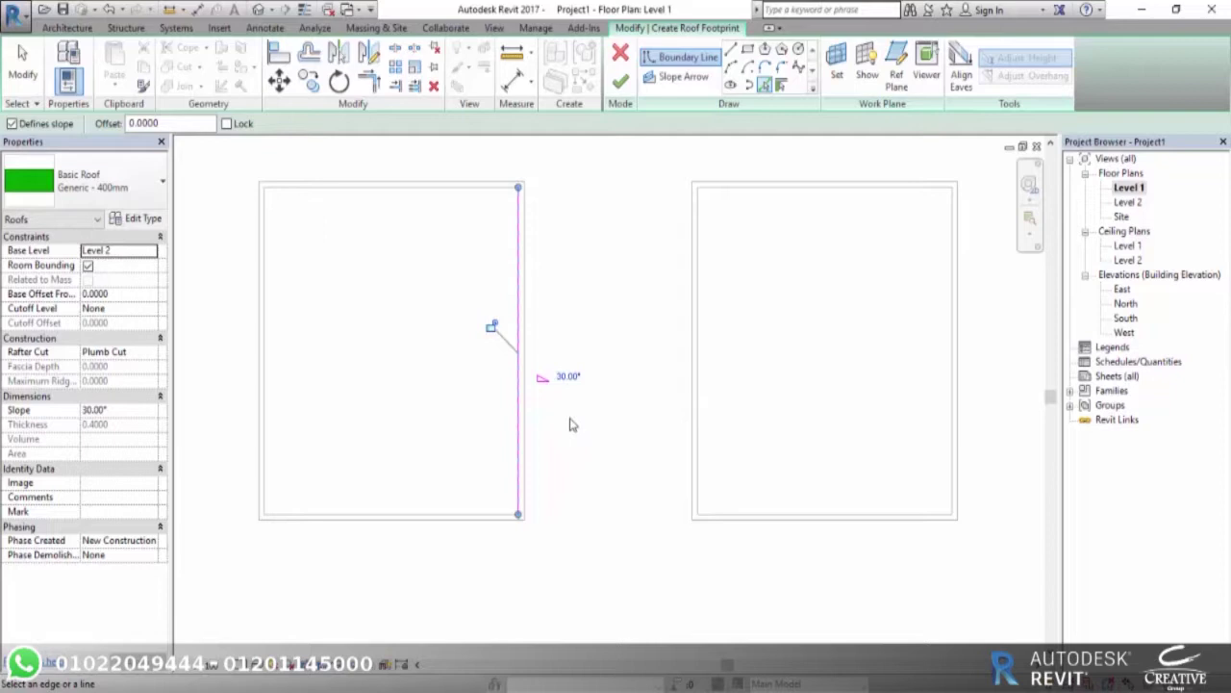
click(570, 377)
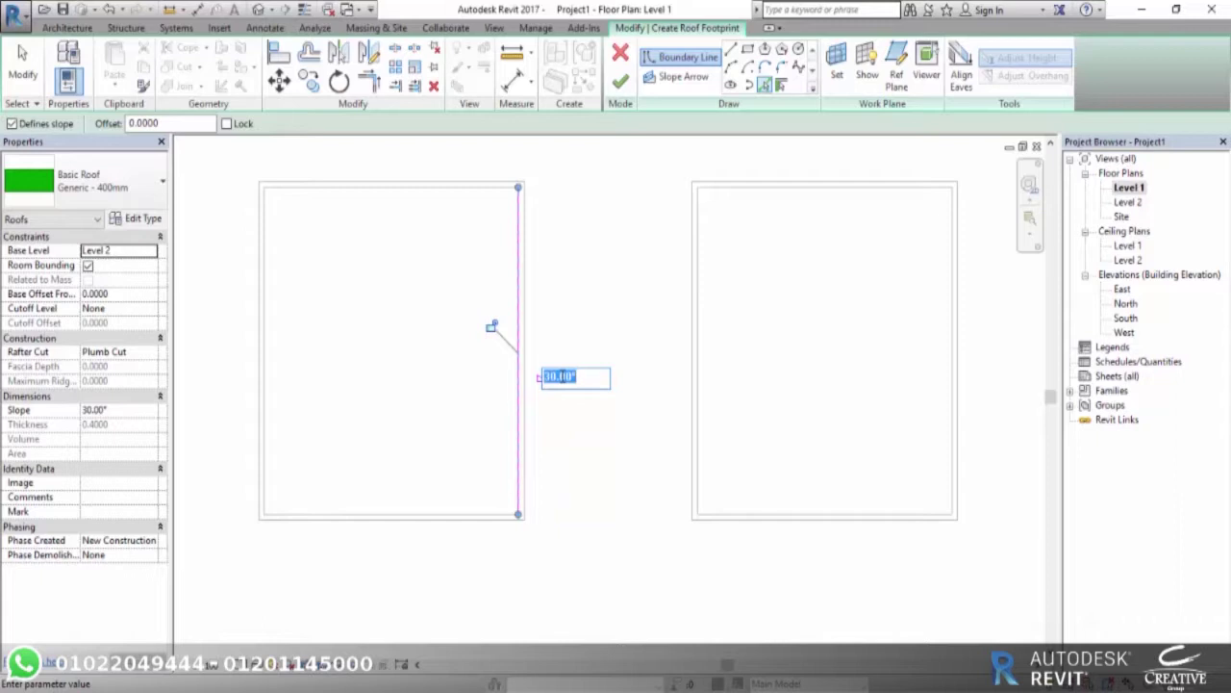
click(70, 592)
click(111, 410)
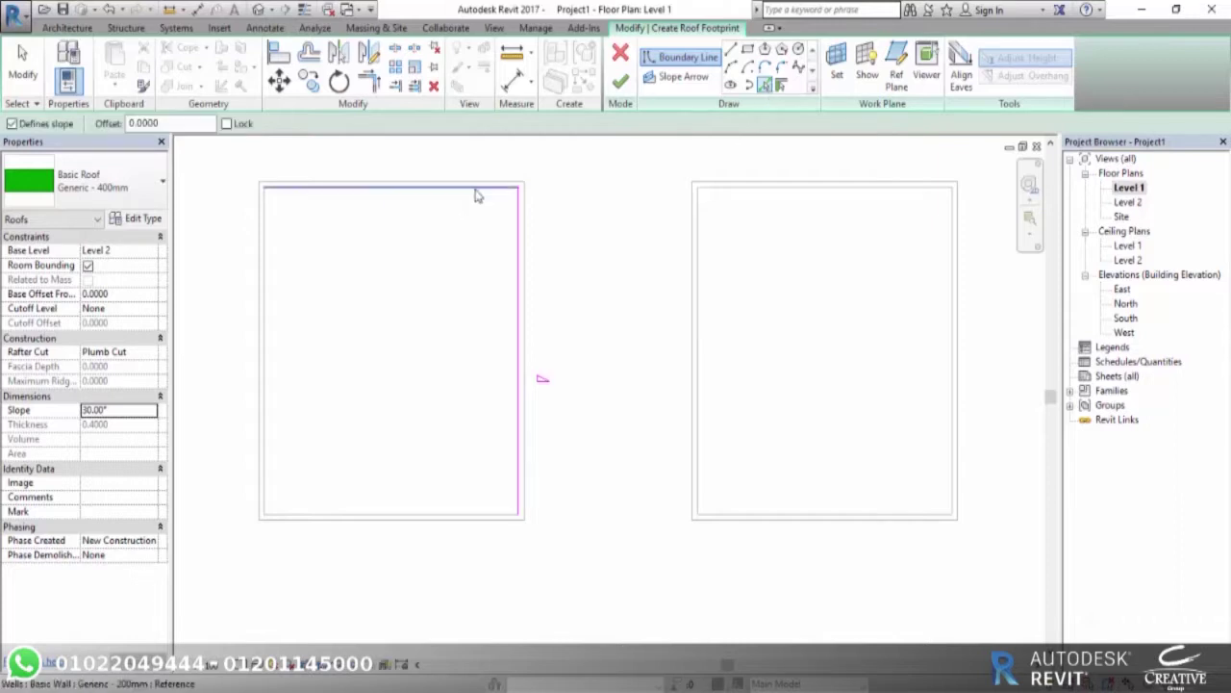
Pick the top, left and bottom walls to close the roof outline.
click(470, 203)
click(274, 299)
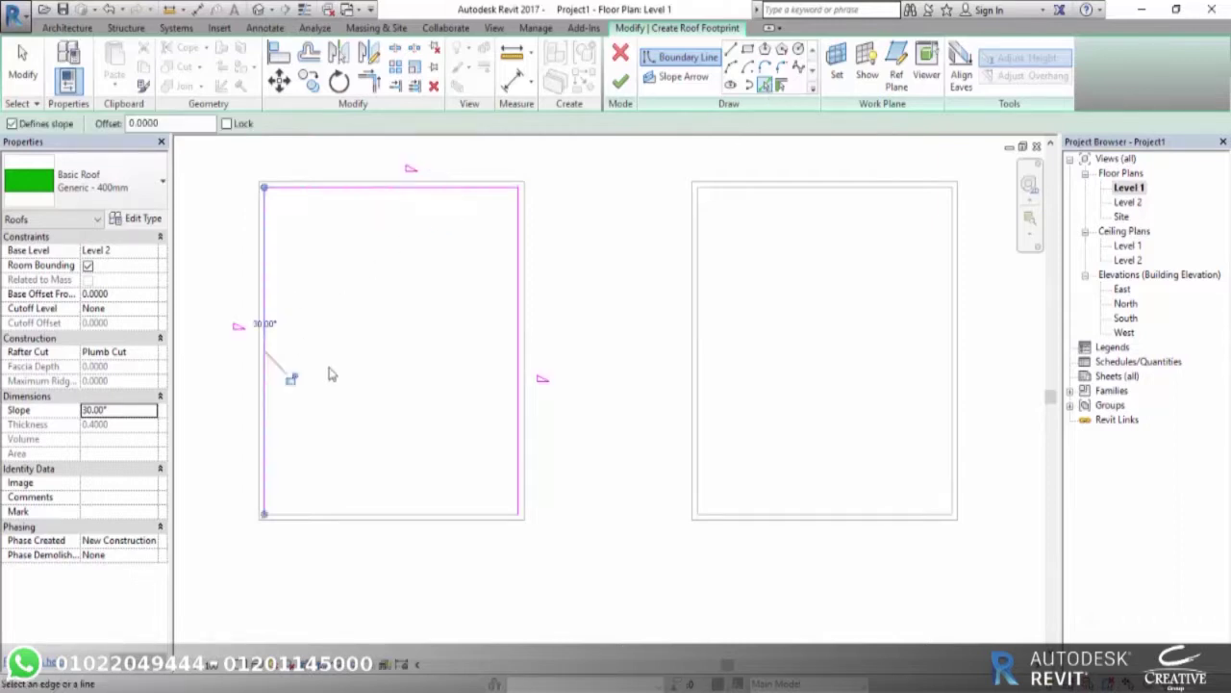
click(428, 517)
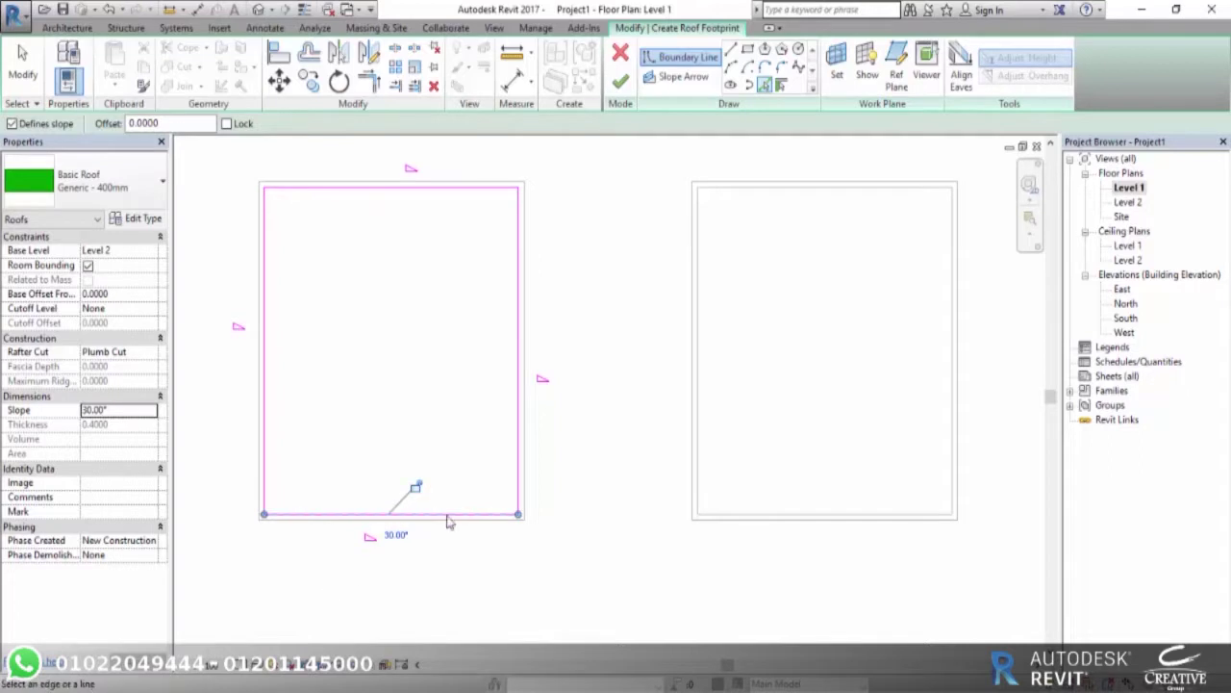
scroll(492, 510, down, 2)
middle_drag(503, 544, 586, 573)
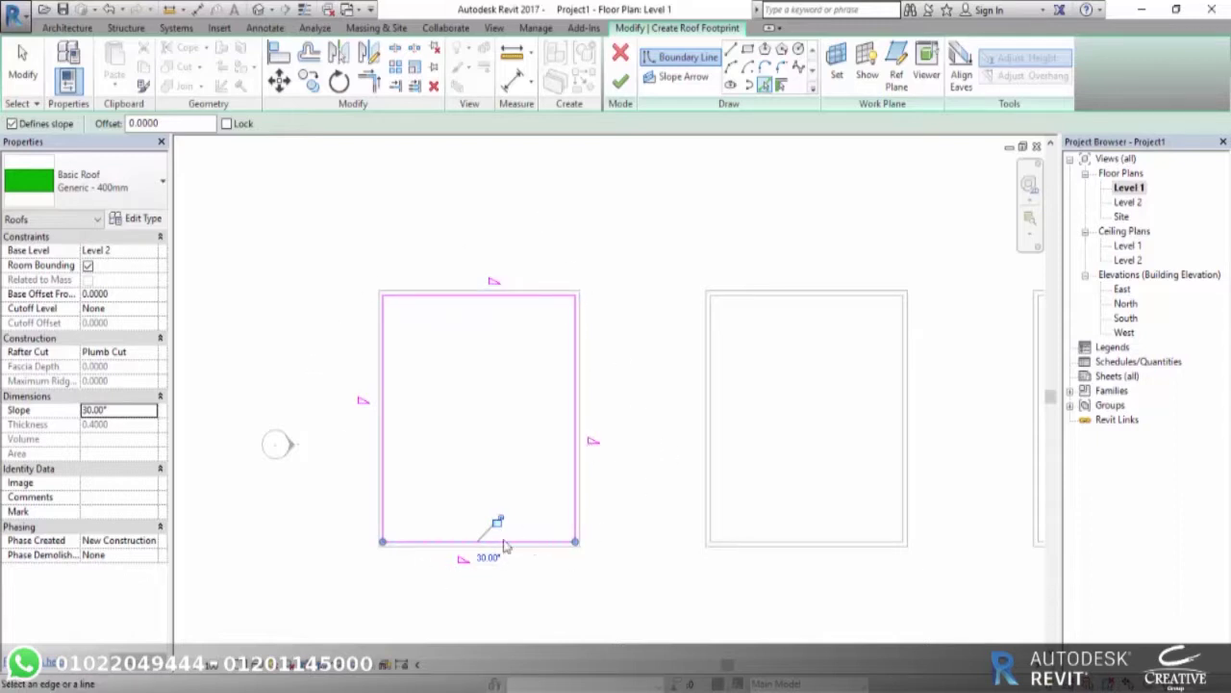
Finish the roof sketch and view the model in 3D.
click(621, 83)
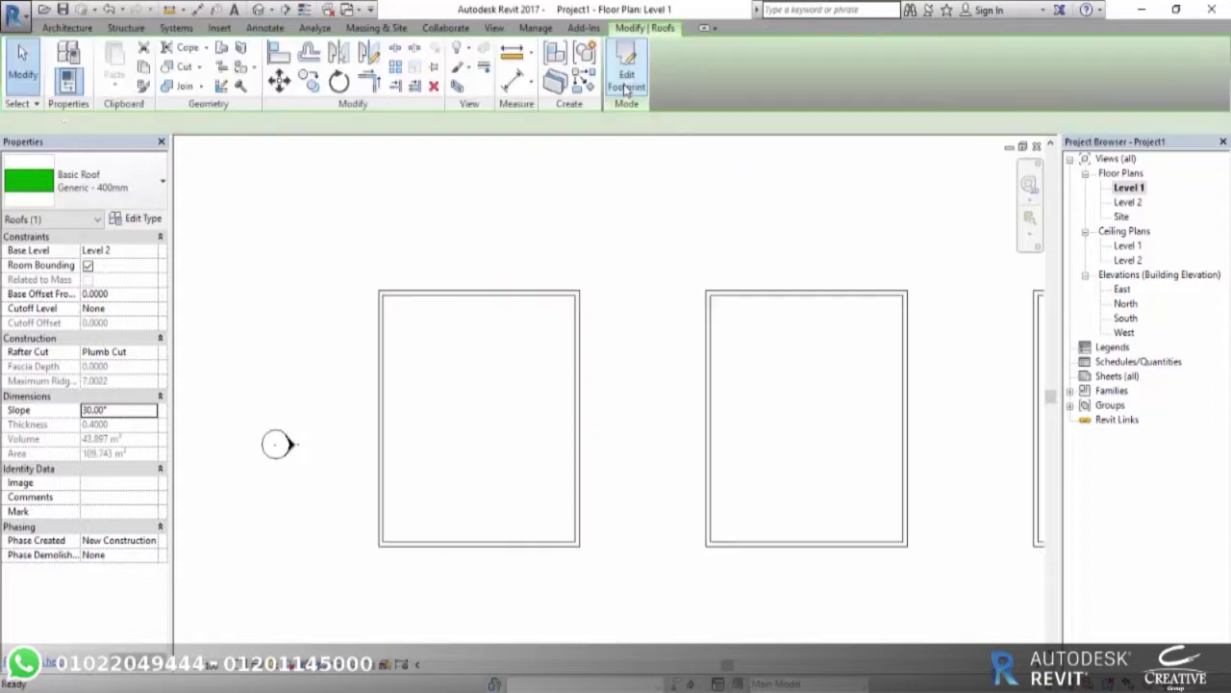
click(263, 12)
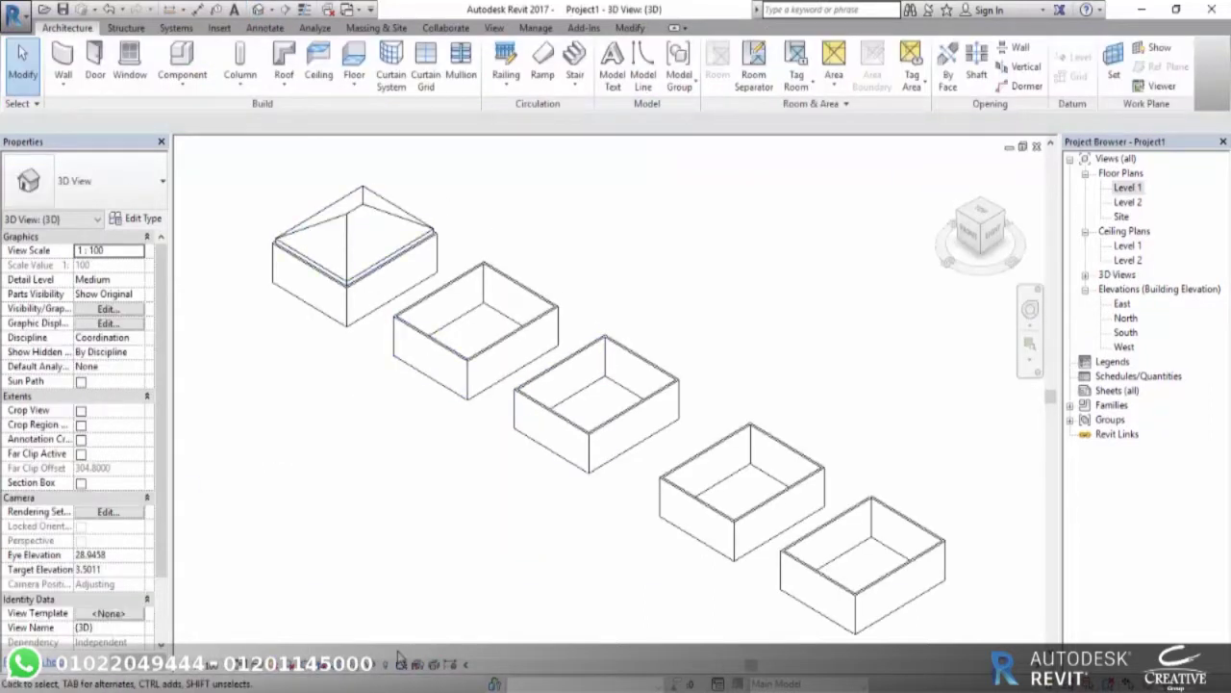
scroll(279, 336, up, 2)
scroll(323, 310, up, 2)
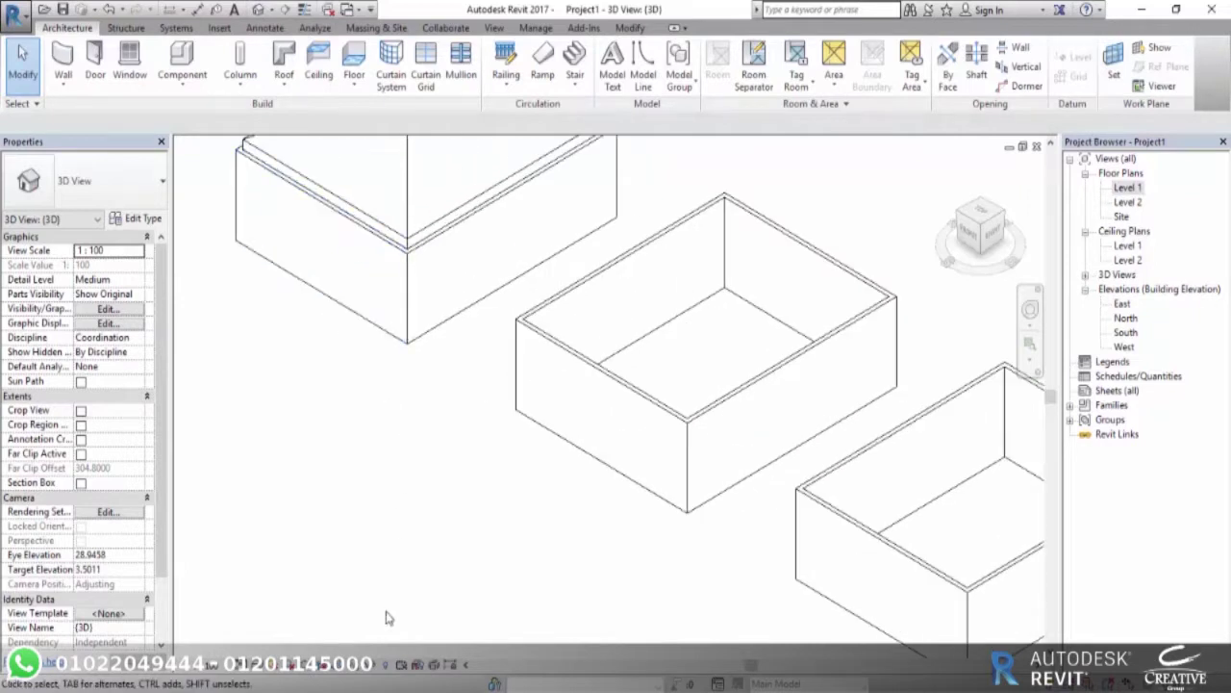
Try the Hidden Line visual style, then switch to Shaded and zoom around.
click(256, 664)
click(293, 580)
click(256, 664)
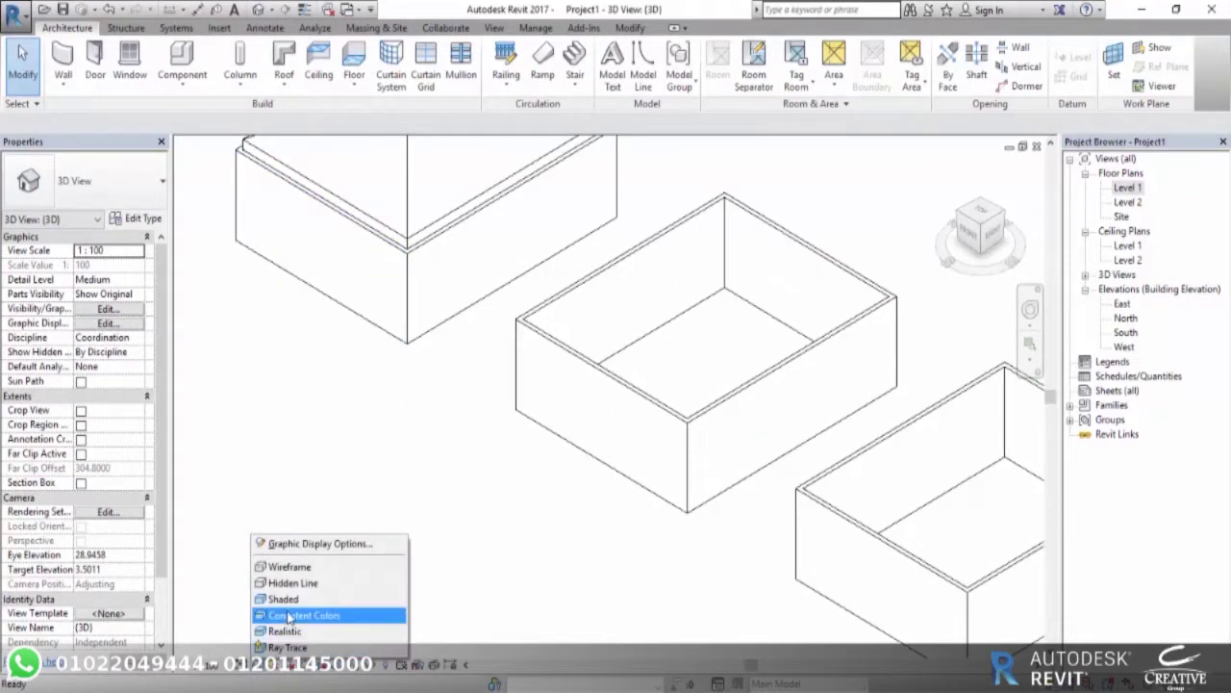
click(289, 596)
scroll(376, 183, up, 2)
scroll(381, 317, up, 2)
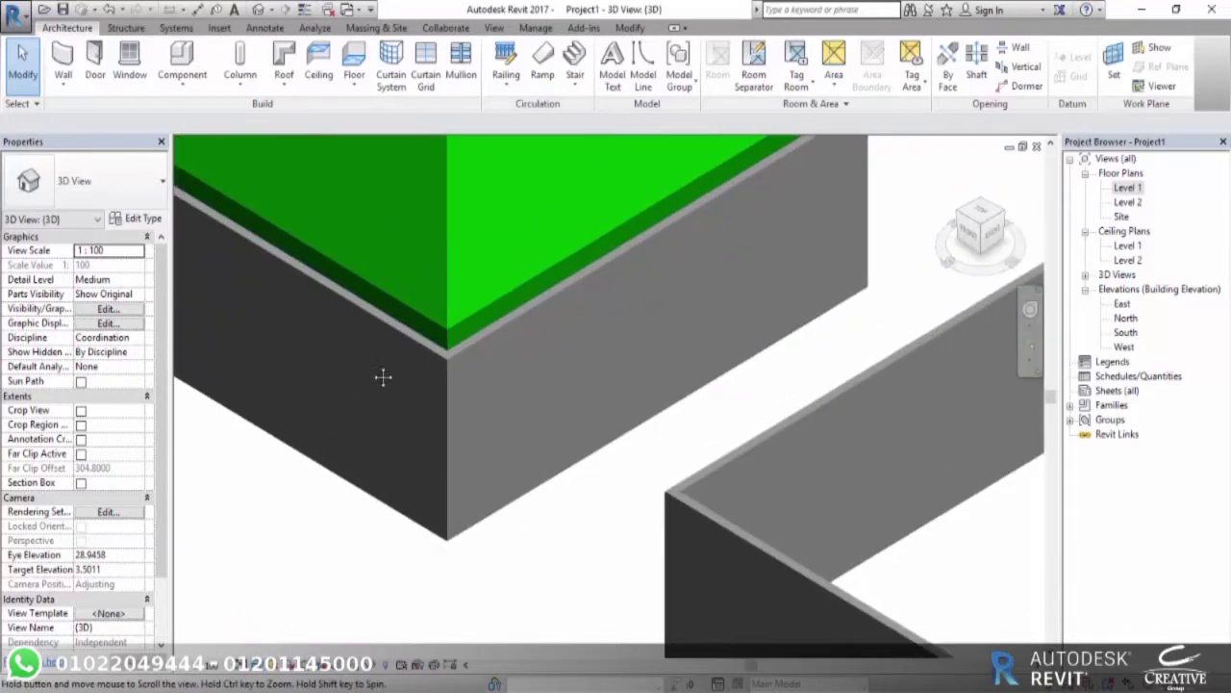
scroll(577, 328, down, 1)
scroll(731, 279, up, 1)
scroll(740, 269, up, 1)
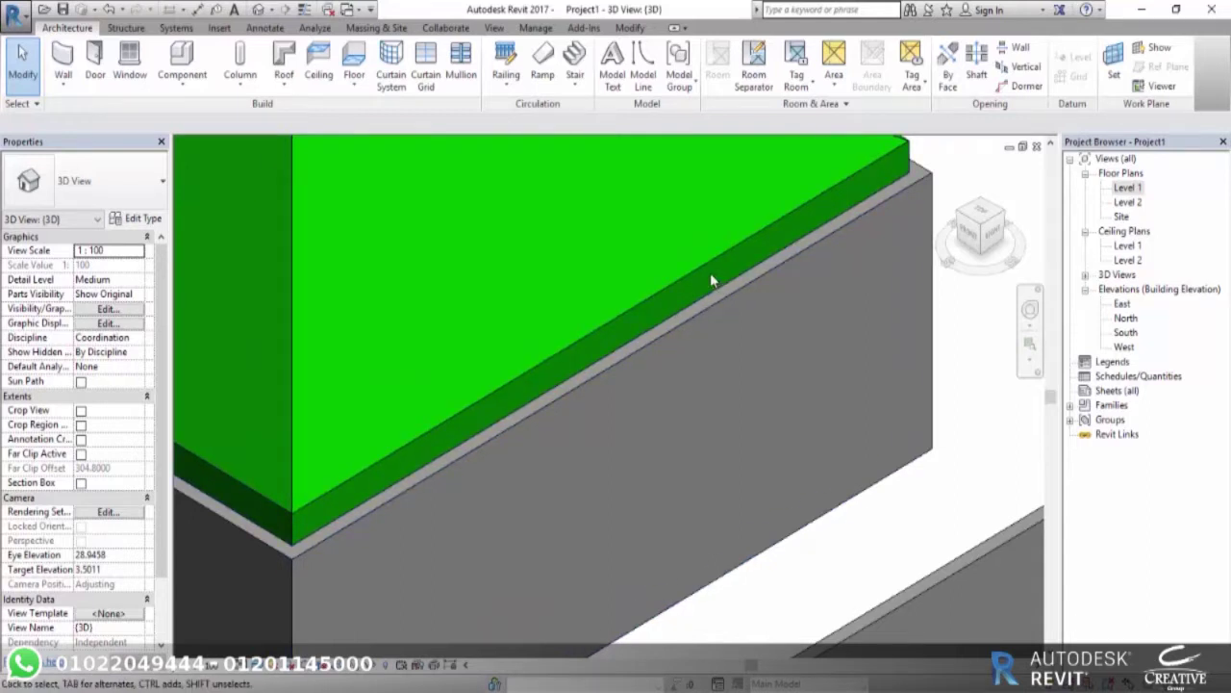
scroll(643, 229, down, 3)
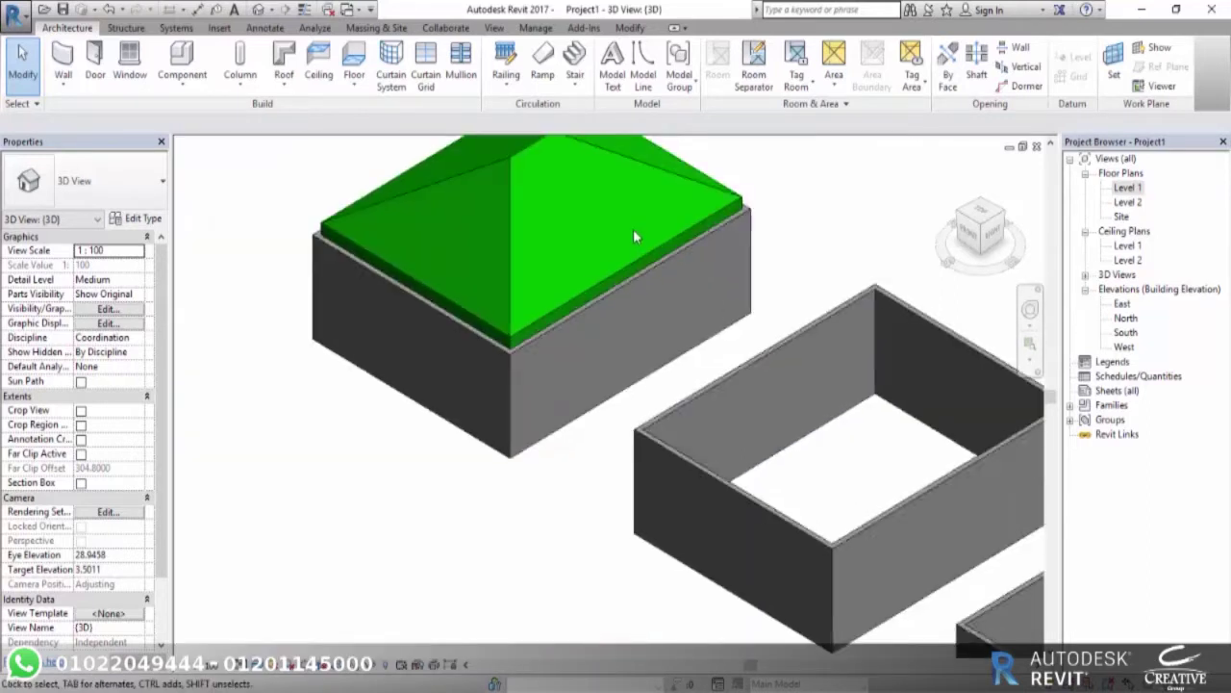
scroll(633, 234, down, 2)
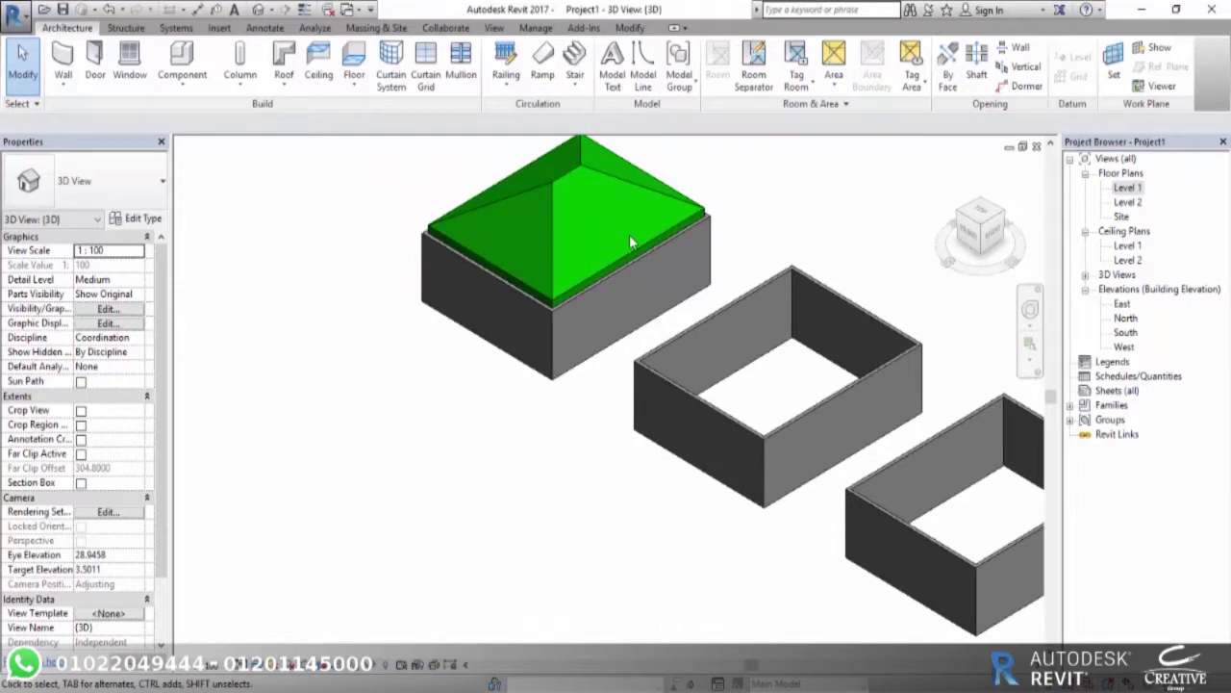
Return to the Level 1 floor plan and zoom in on the enclosures.
double_click(1127, 188)
scroll(481, 381, down, 3)
mouse_move(625, 331)
middle_down()
mouse_move(524, 331)
mouse_move(520, 280)
middle_up()
scroll(558, 276, up, 2)
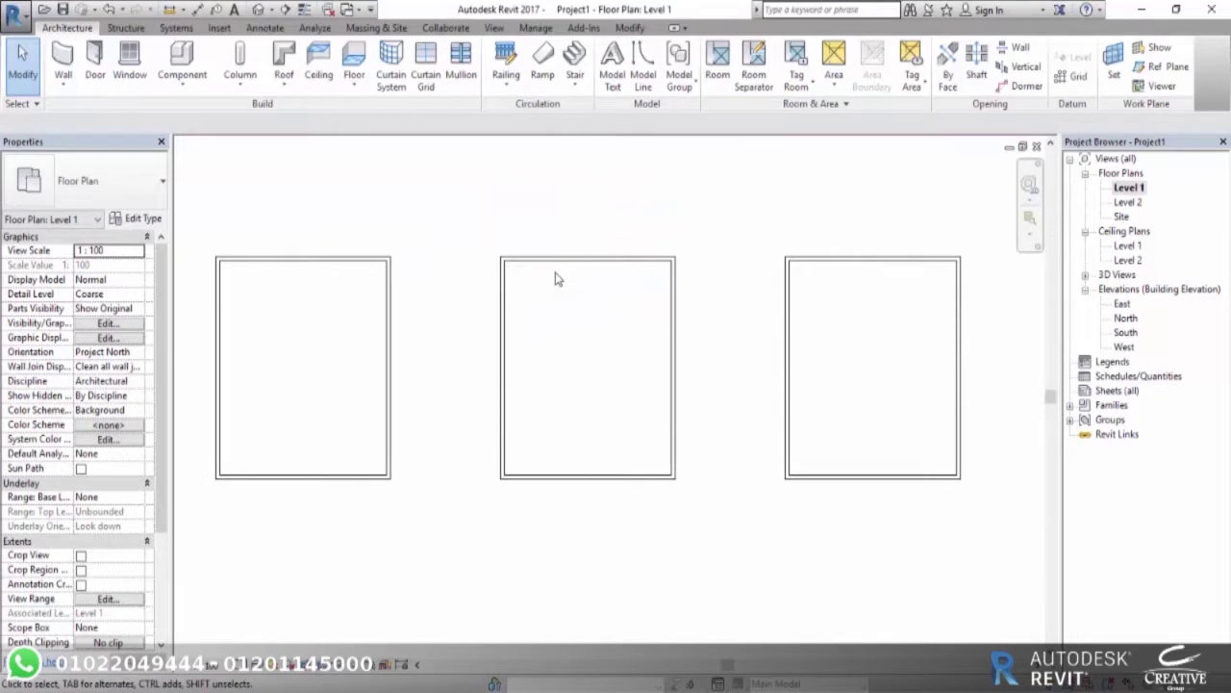
scroll(591, 238, up, 1)
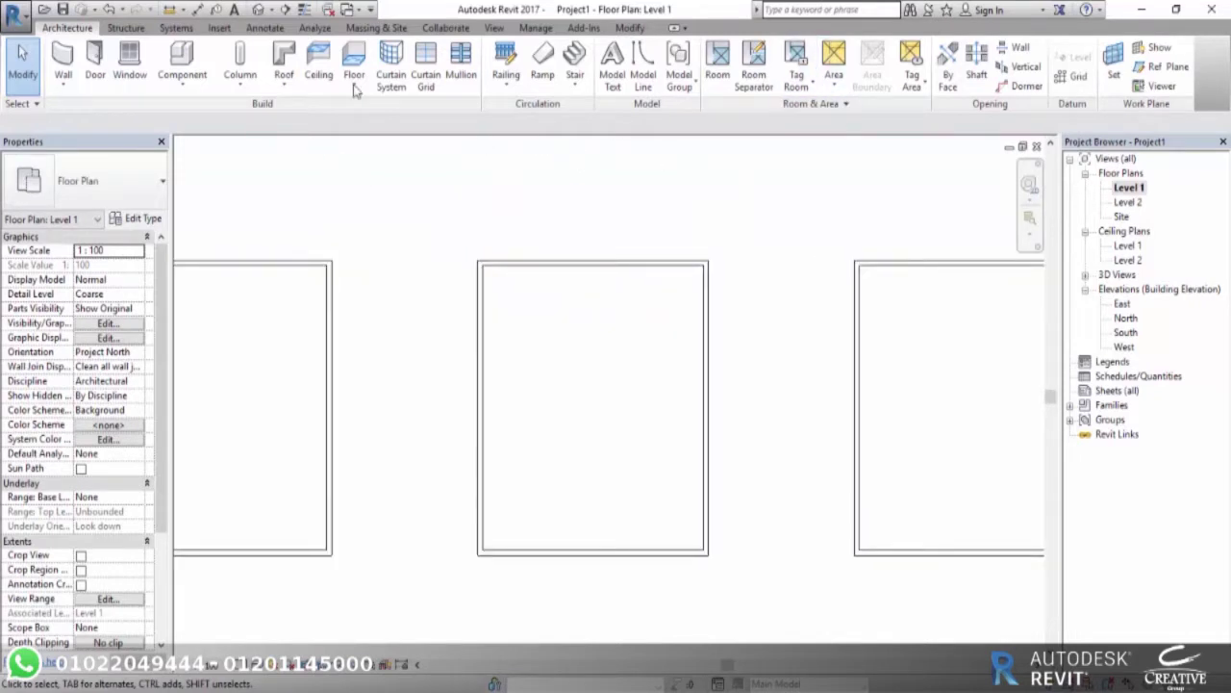
Add a Level 2 footprint roof over the middle enclosure by picking its right, top, left and bottom walls.
click(287, 71)
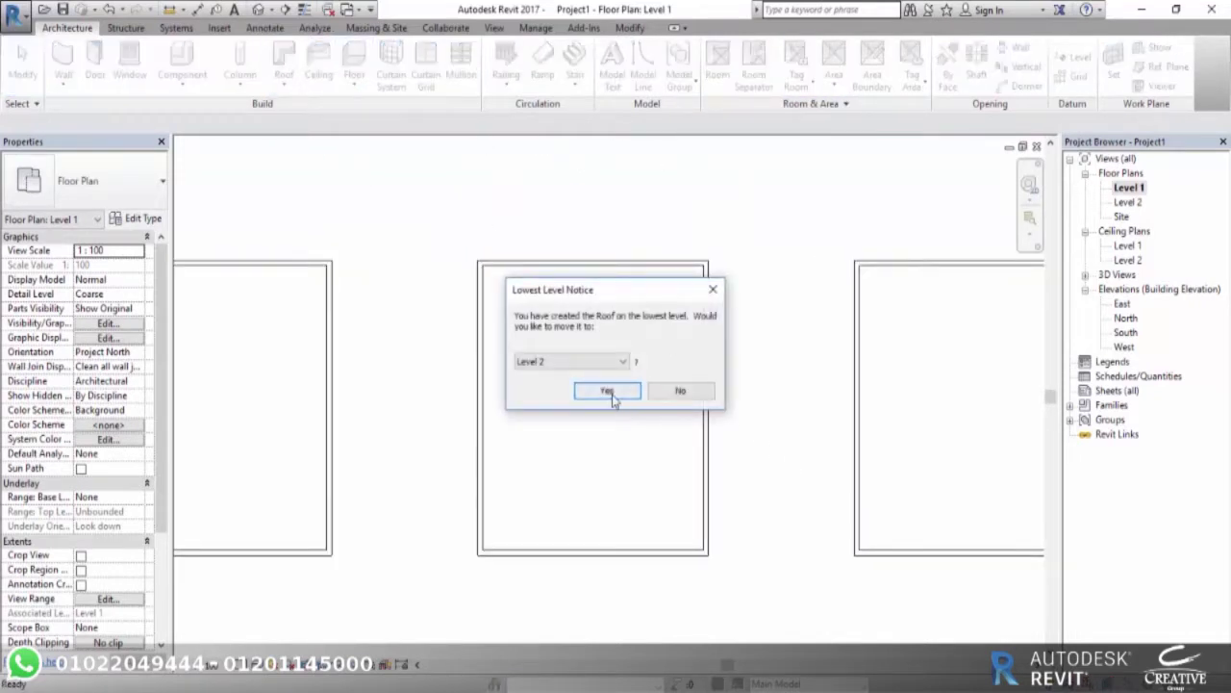
click(610, 392)
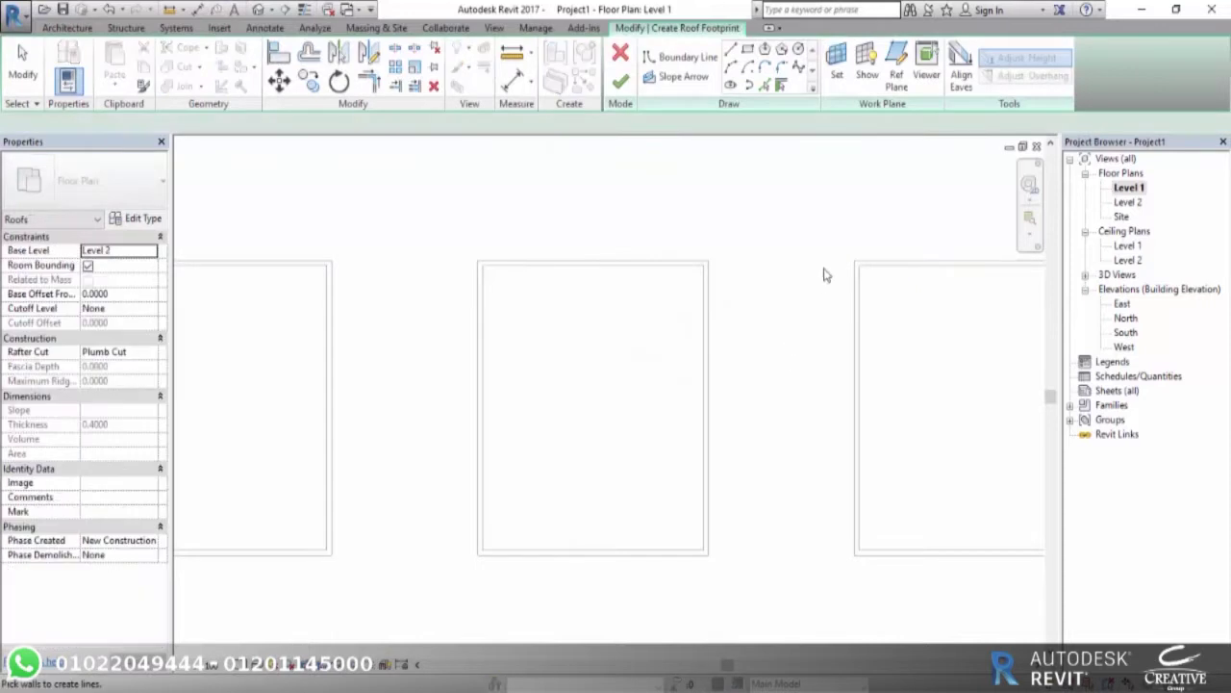
click(767, 85)
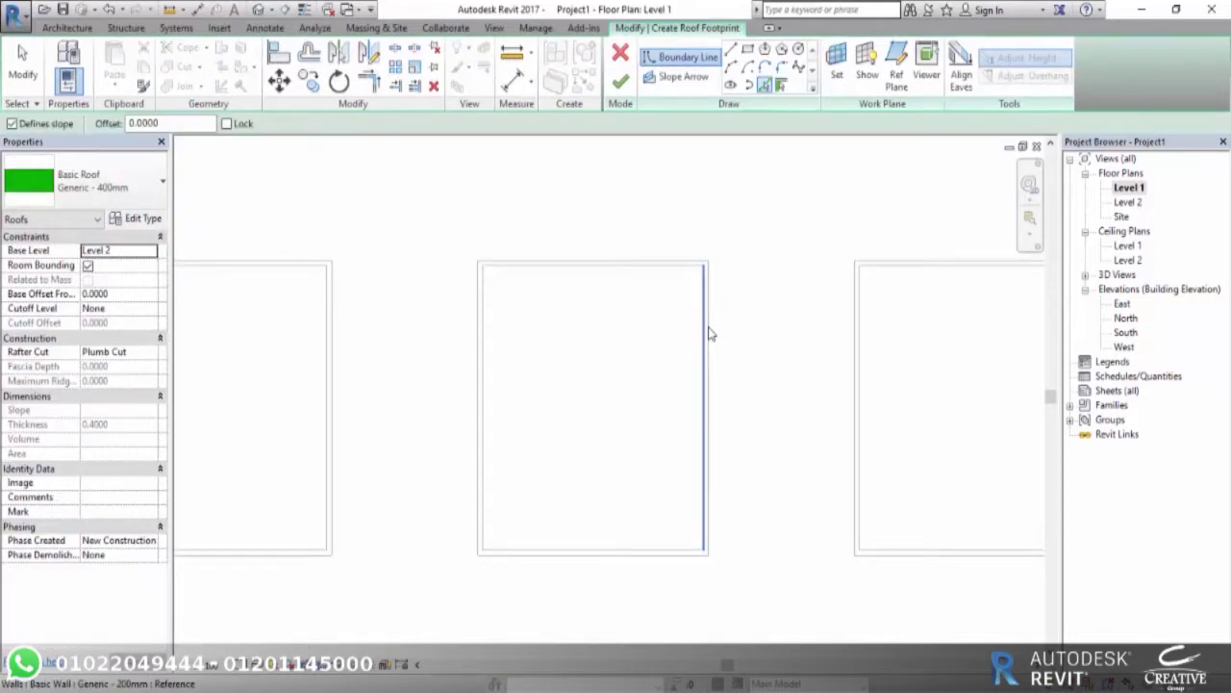
click(708, 335)
click(696, 262)
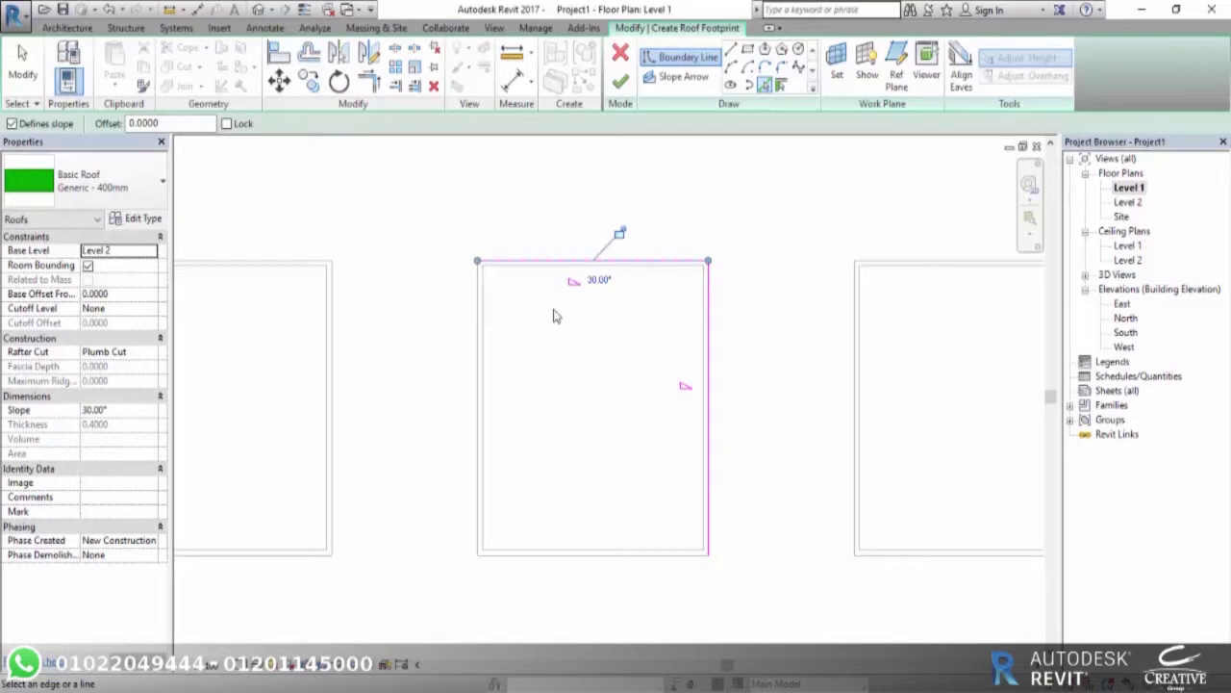
click(481, 335)
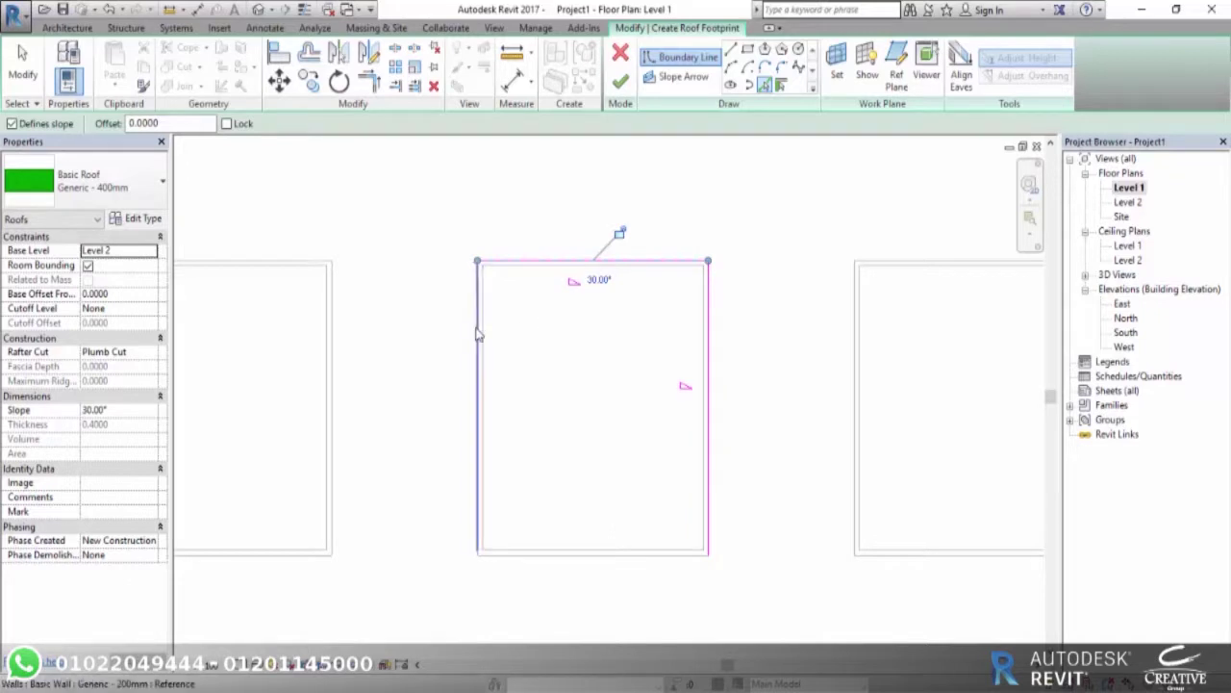
click(620, 566)
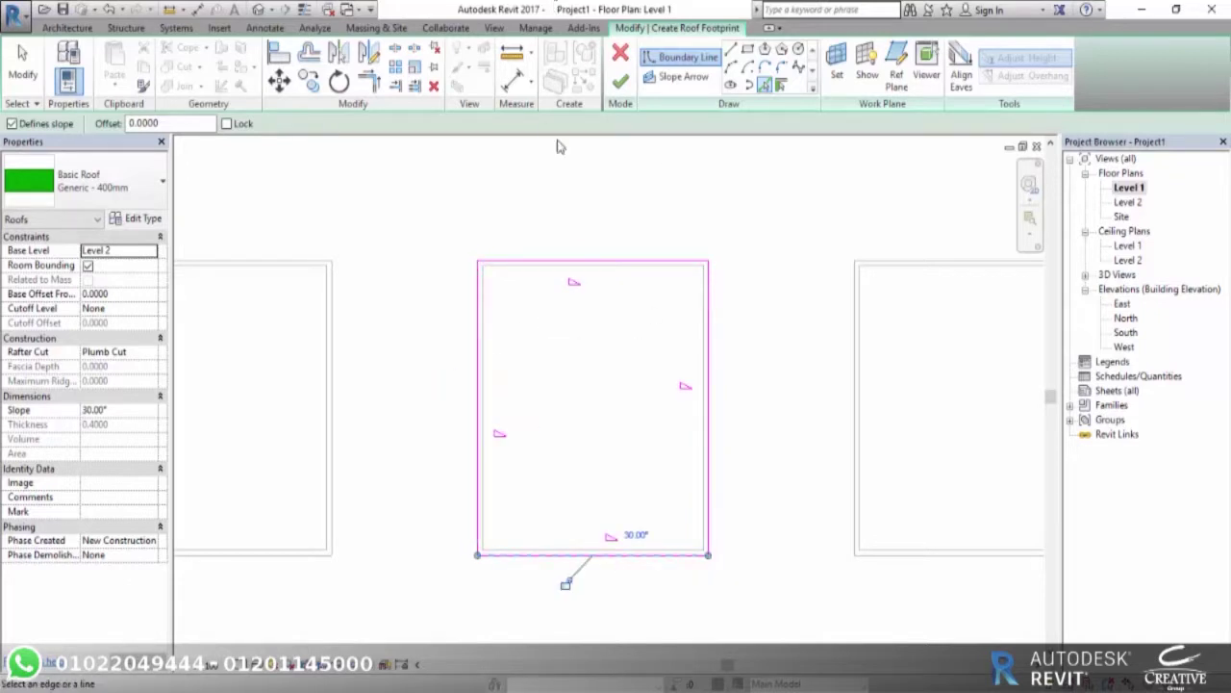
click(621, 81)
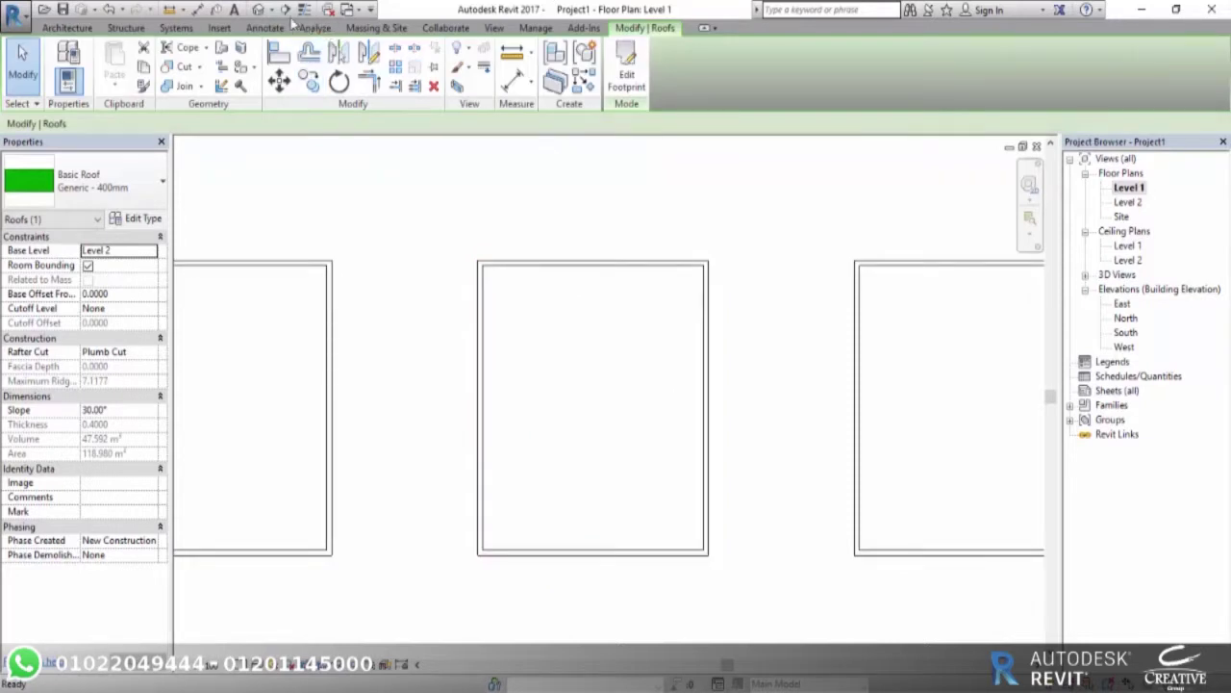
In the 3D view, frame the two green hip-roofed blocks and select the middle block's roof.
click(258, 10)
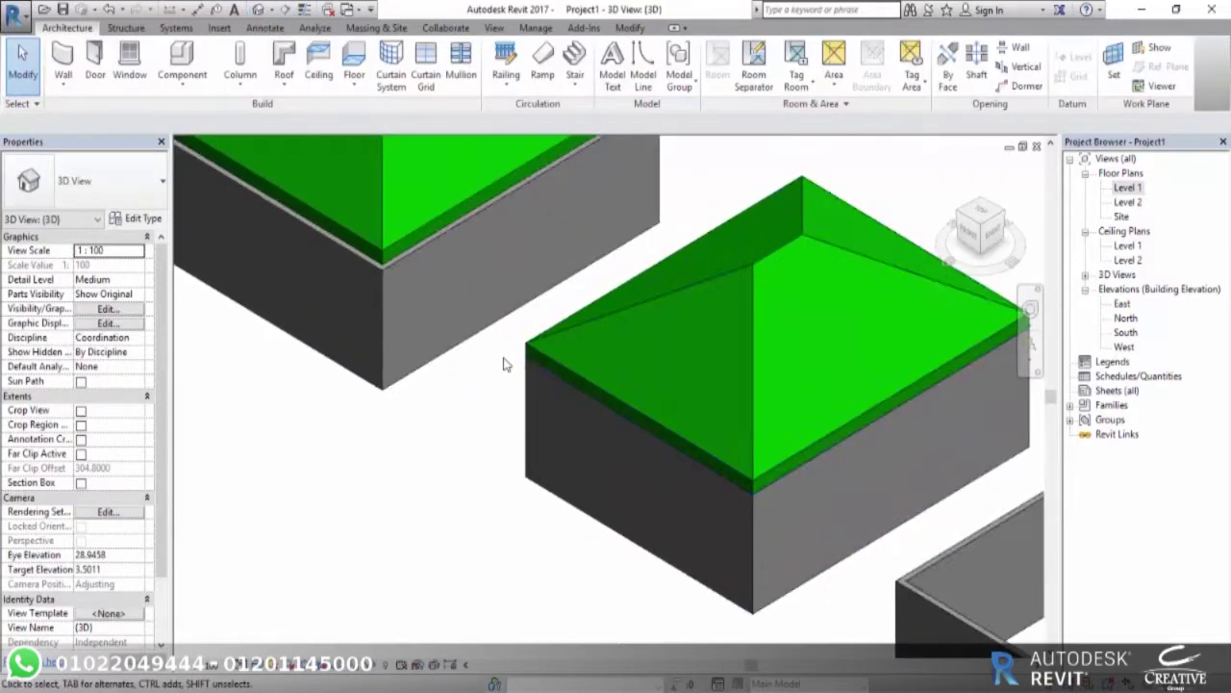
scroll(503, 360, down, 3)
scroll(443, 404, up, 1)
scroll(577, 413, up, 3)
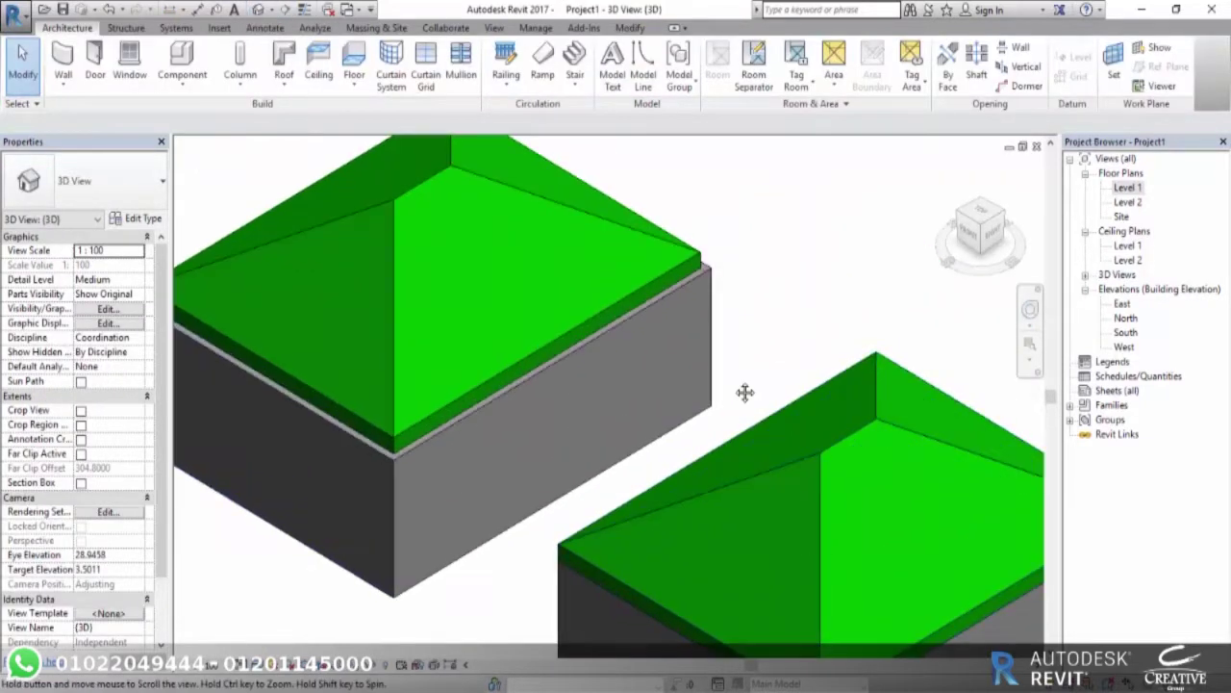
middle_drag(818, 393, 357, 198)
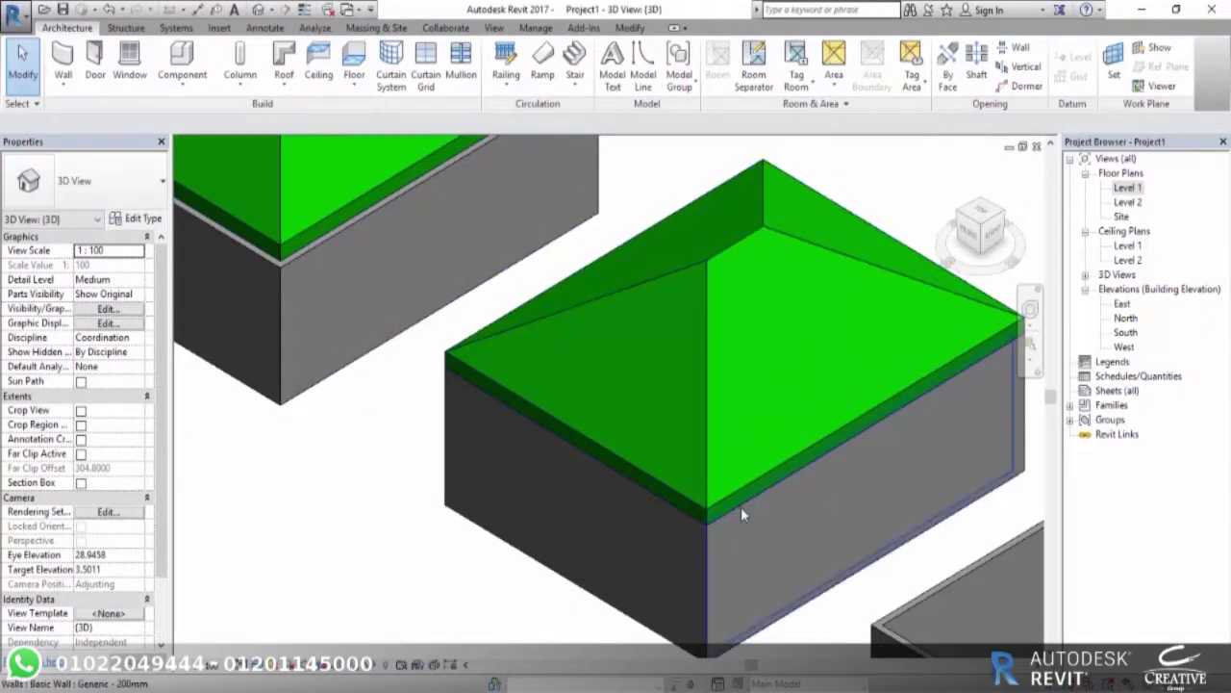
scroll(568, 466, down, 3)
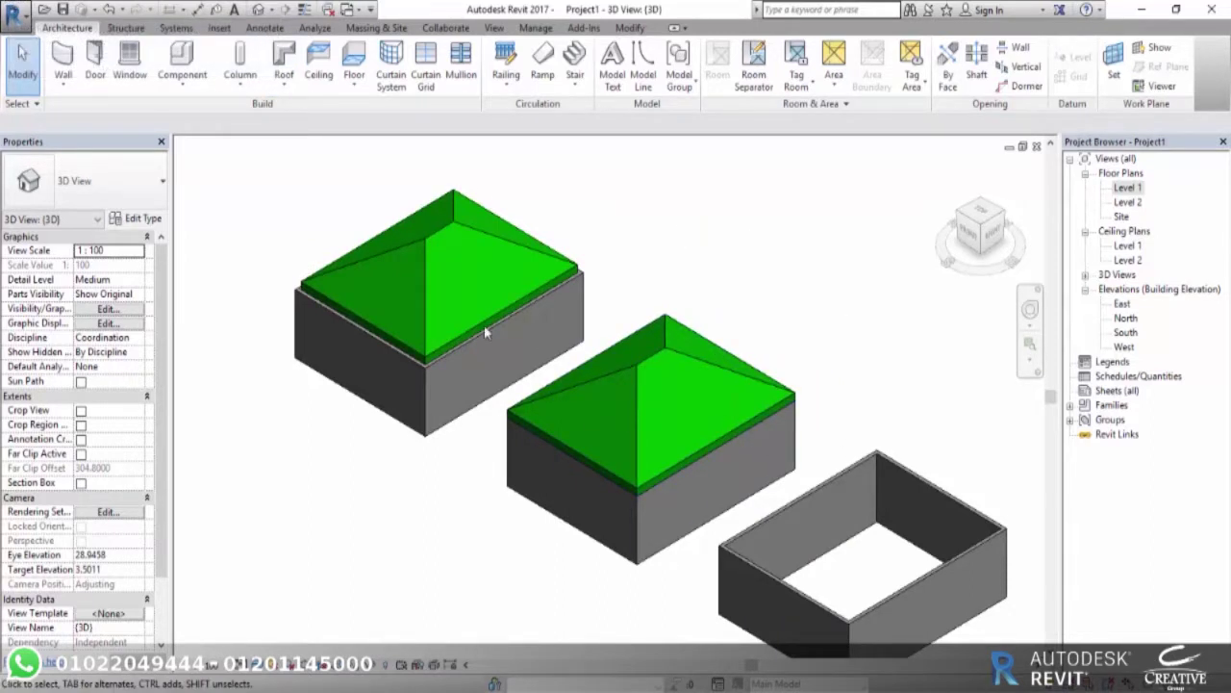
scroll(657, 517, up, 2)
scroll(629, 451, up, 2)
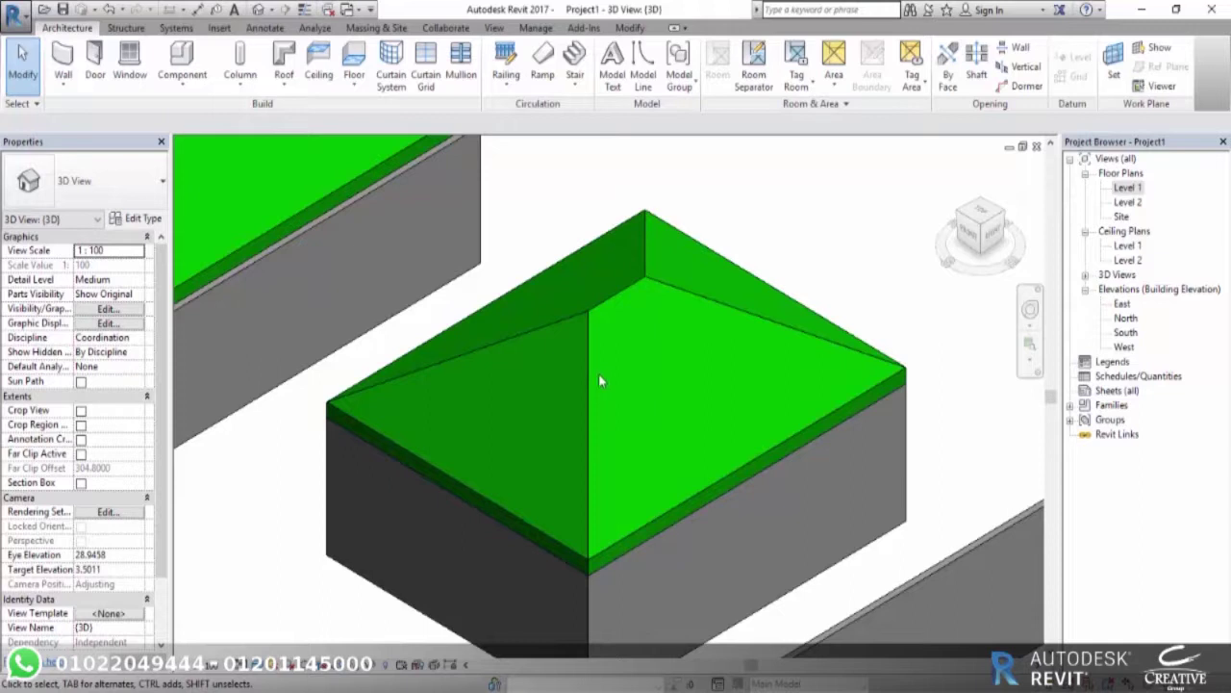
click(664, 287)
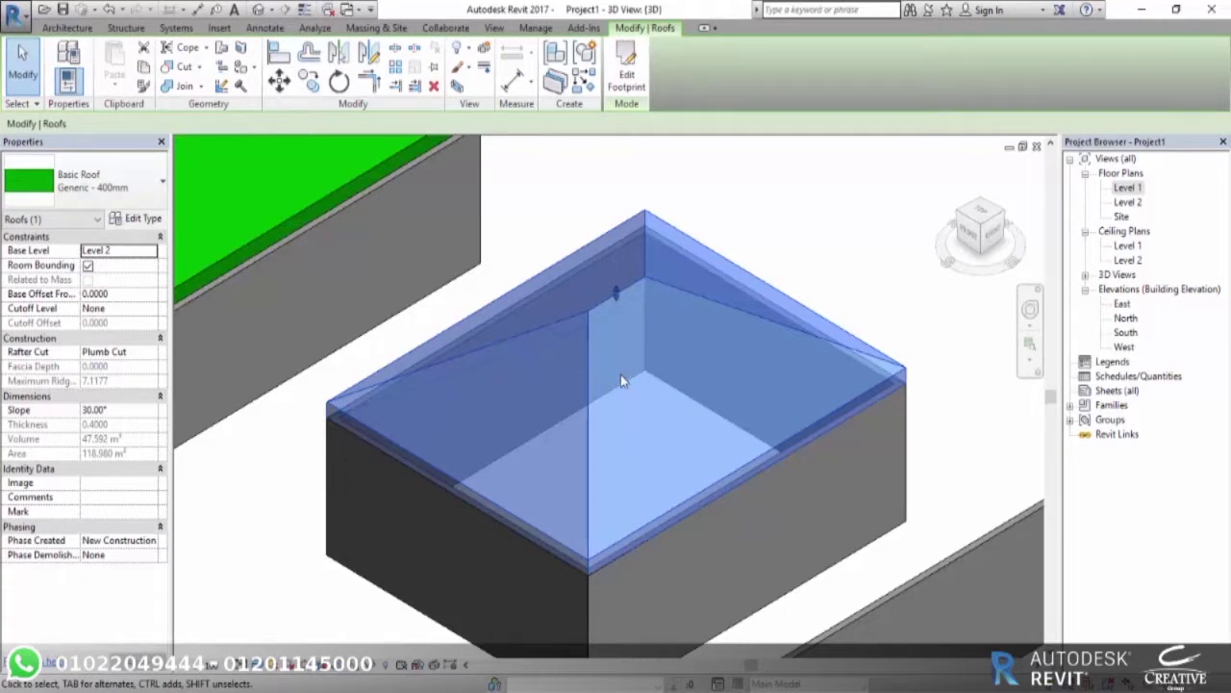
Drag the middle roof's apex handle down to flatten it into a lower ridged hip roof.
click(110, 414)
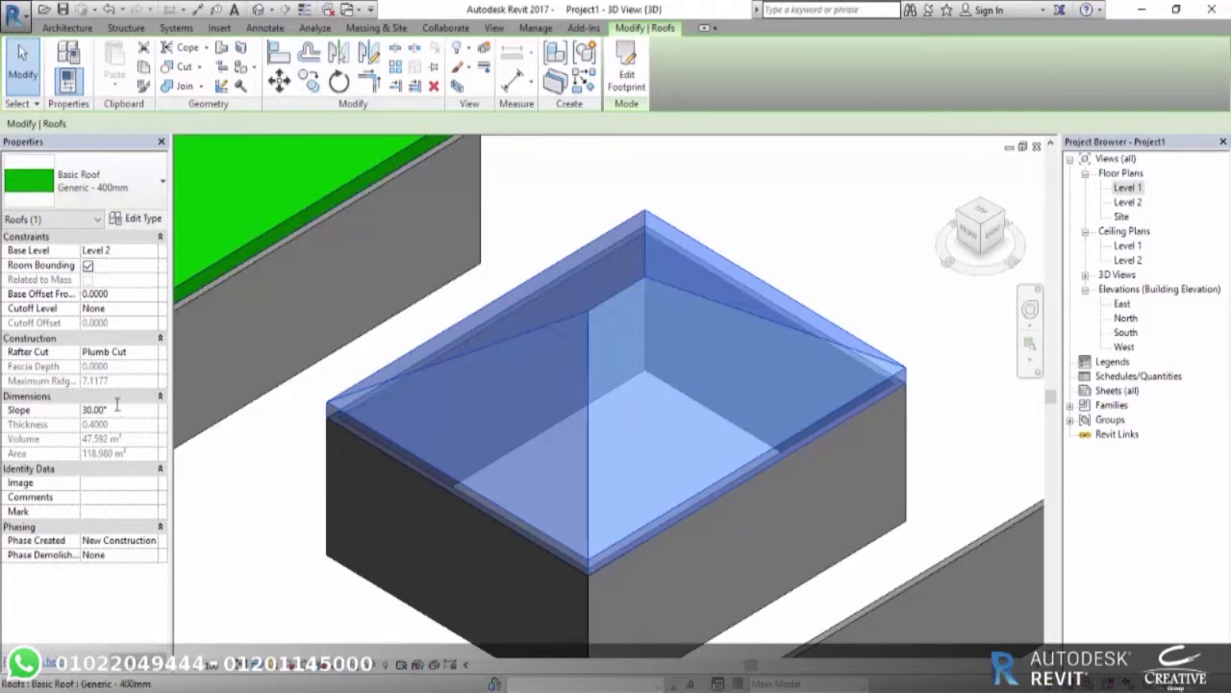
double_click(76, 411)
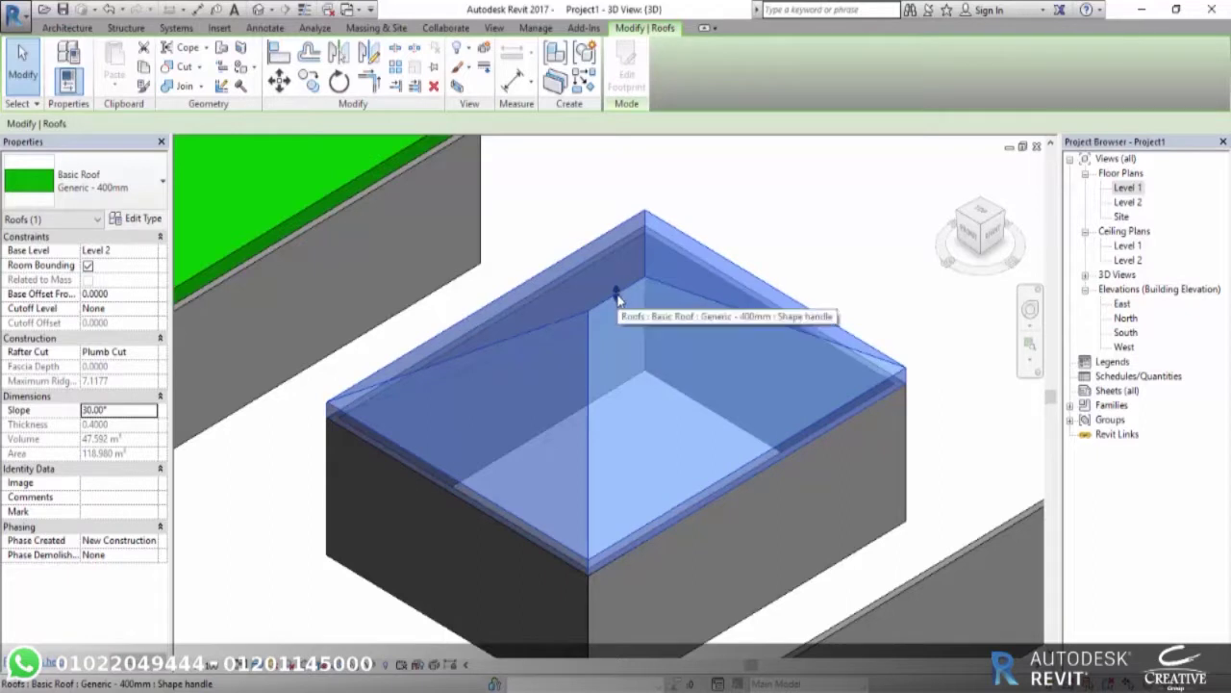
drag(618, 293, 619, 286)
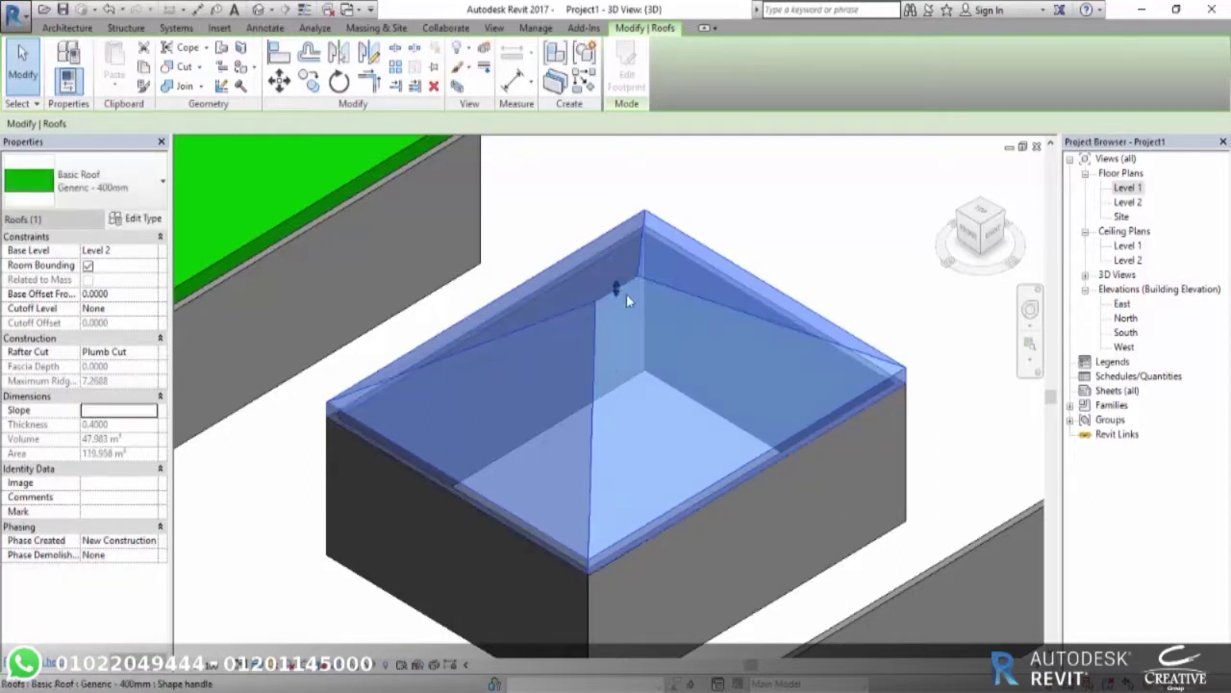
drag(614, 296, 626, 340)
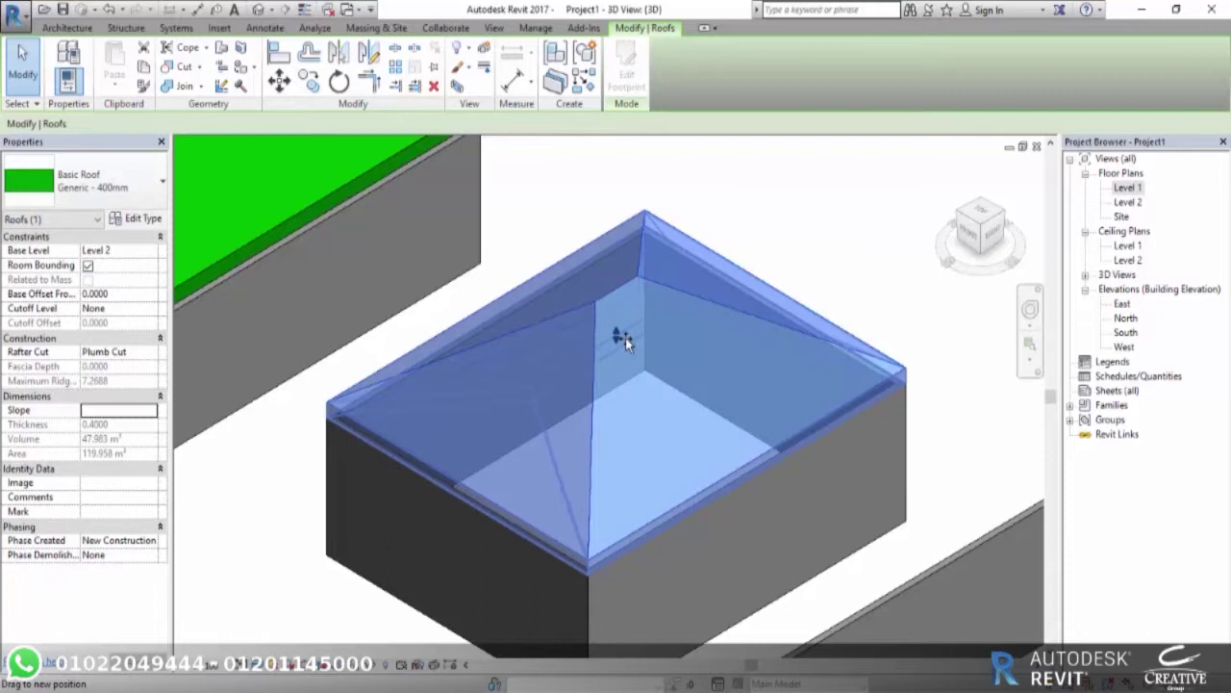
key(Escape)
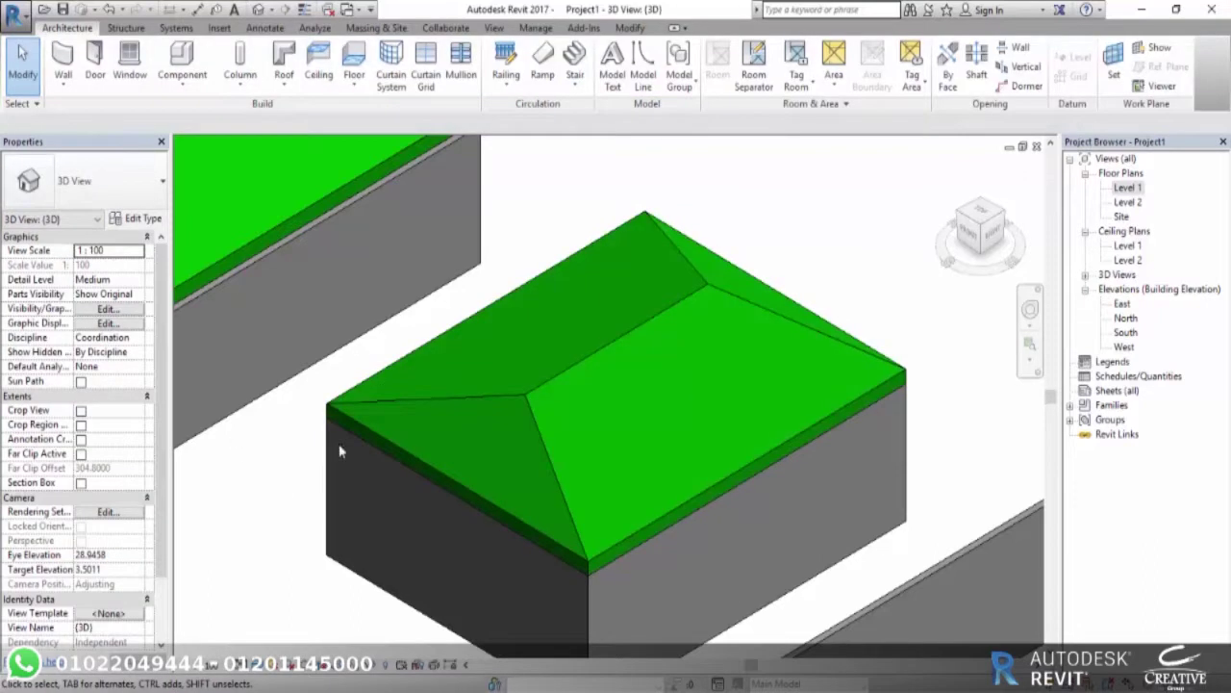
click(581, 375)
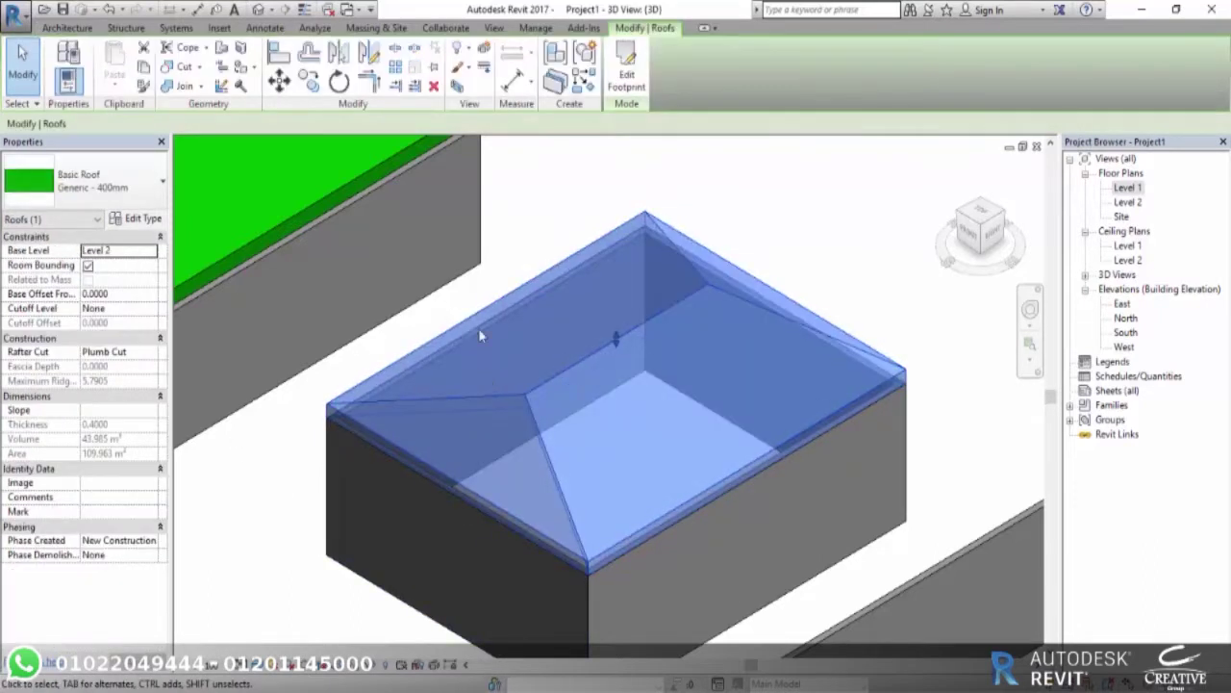
key(Escape)
scroll(674, 301, down, 3)
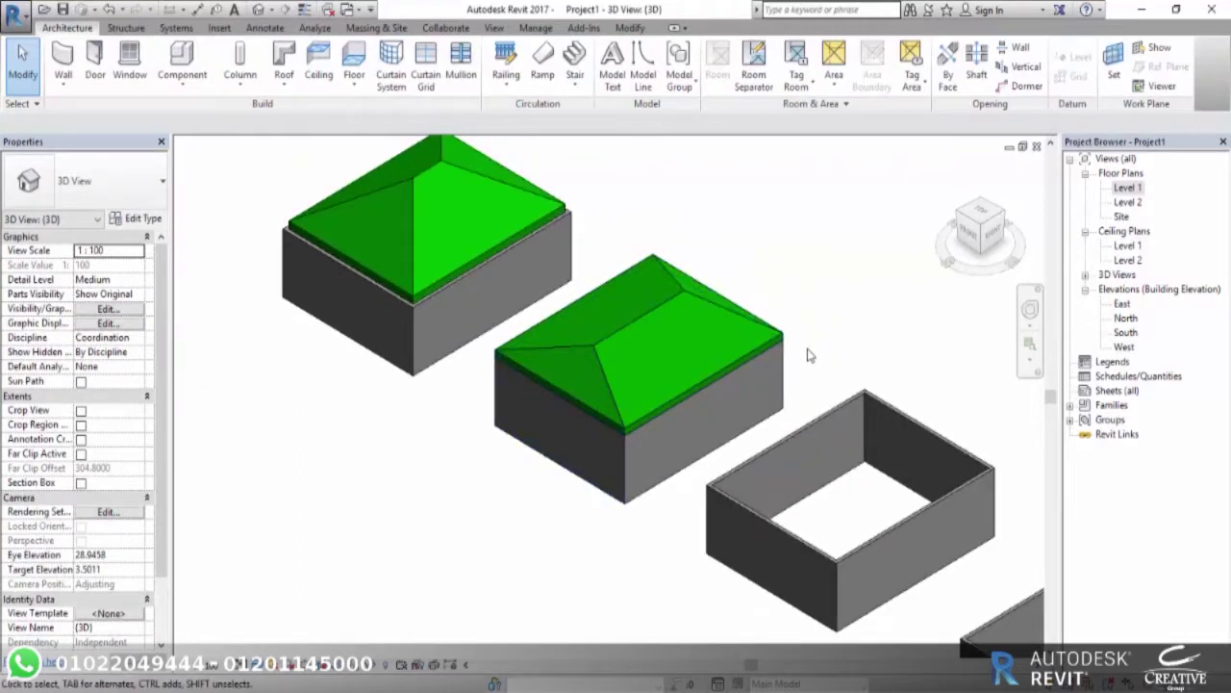
Reopen the Level 1 floor plan and pan to show more enclosures.
double_click(1128, 187)
scroll(624, 421, down, 2)
middle_drag(624, 420, 363, 420)
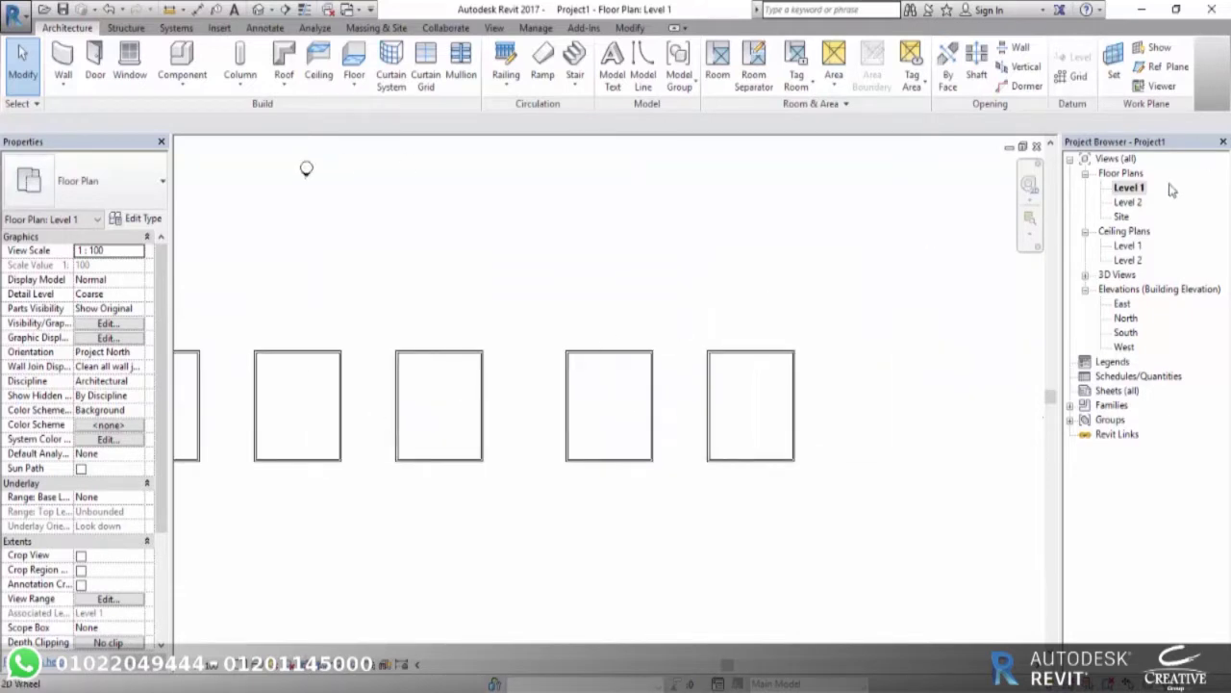
On Level 2, start a footprint roof and pick the right and left walls as sloping edges.
double_click(1130, 203)
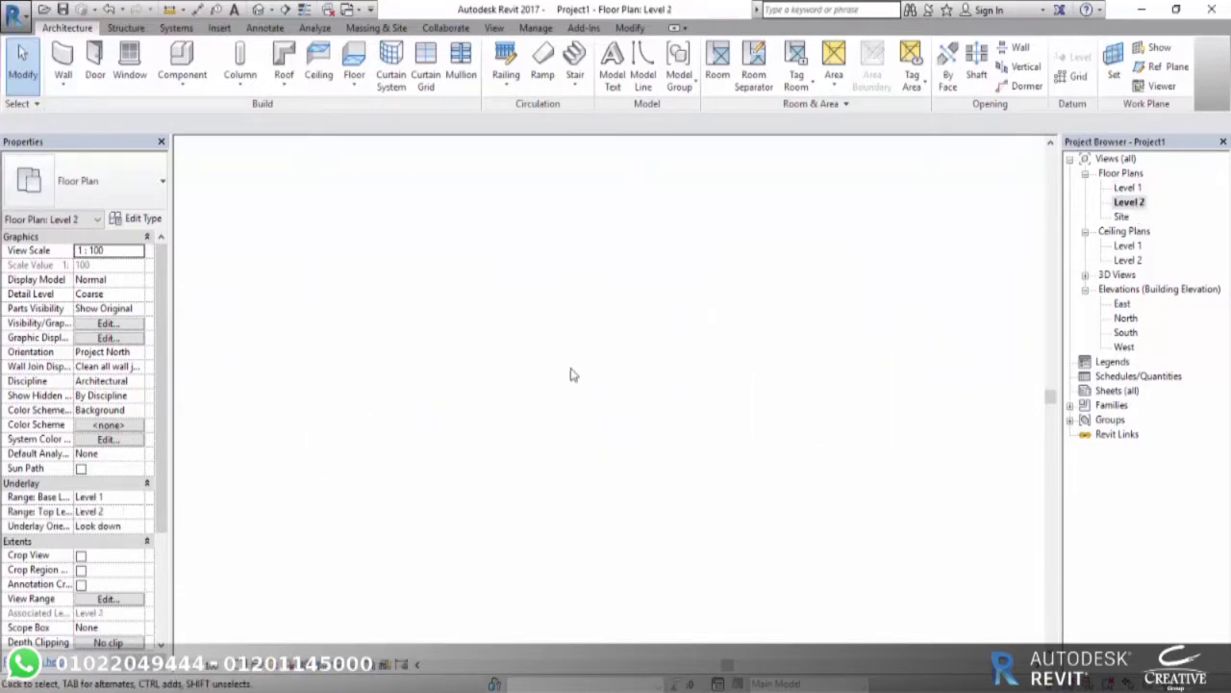
scroll(437, 402, up, 1)
scroll(528, 362, up, 1)
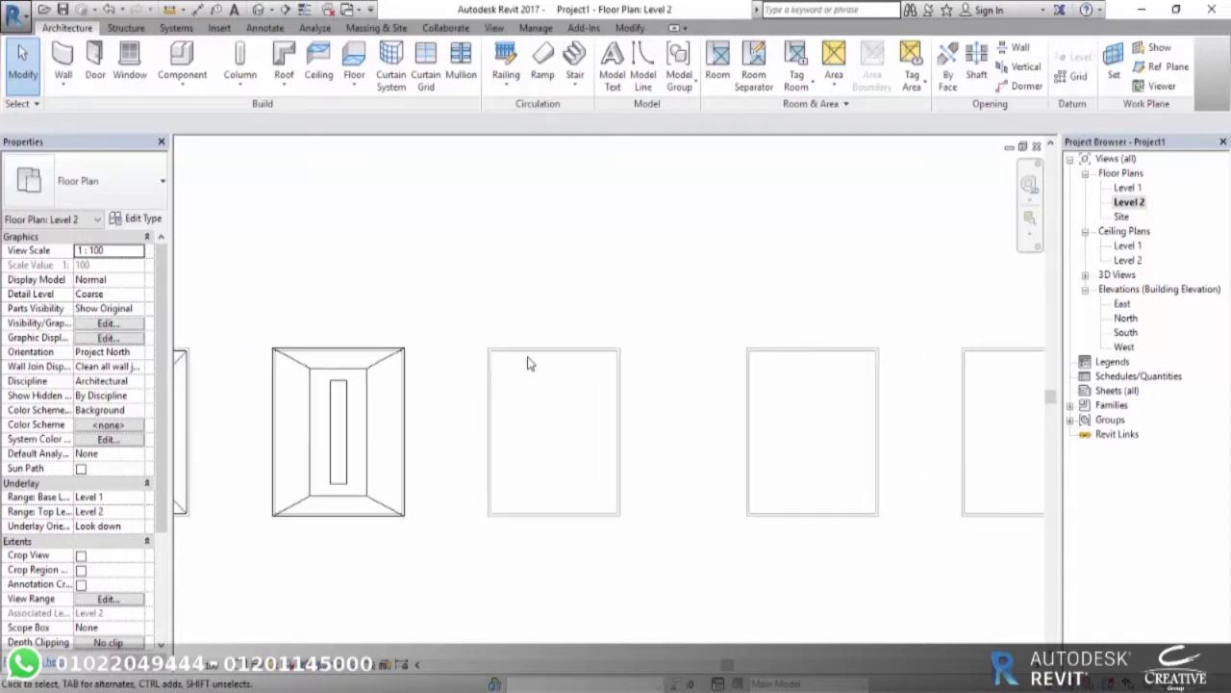
click(283, 59)
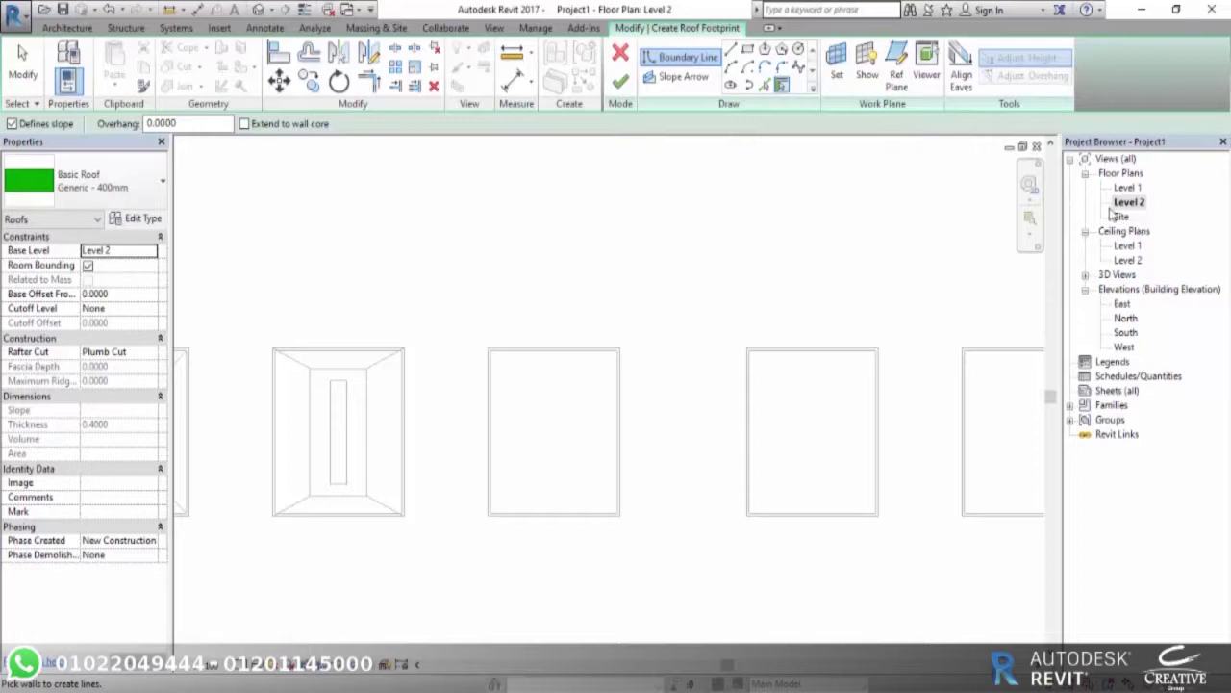
click(763, 87)
scroll(568, 452, up, 3)
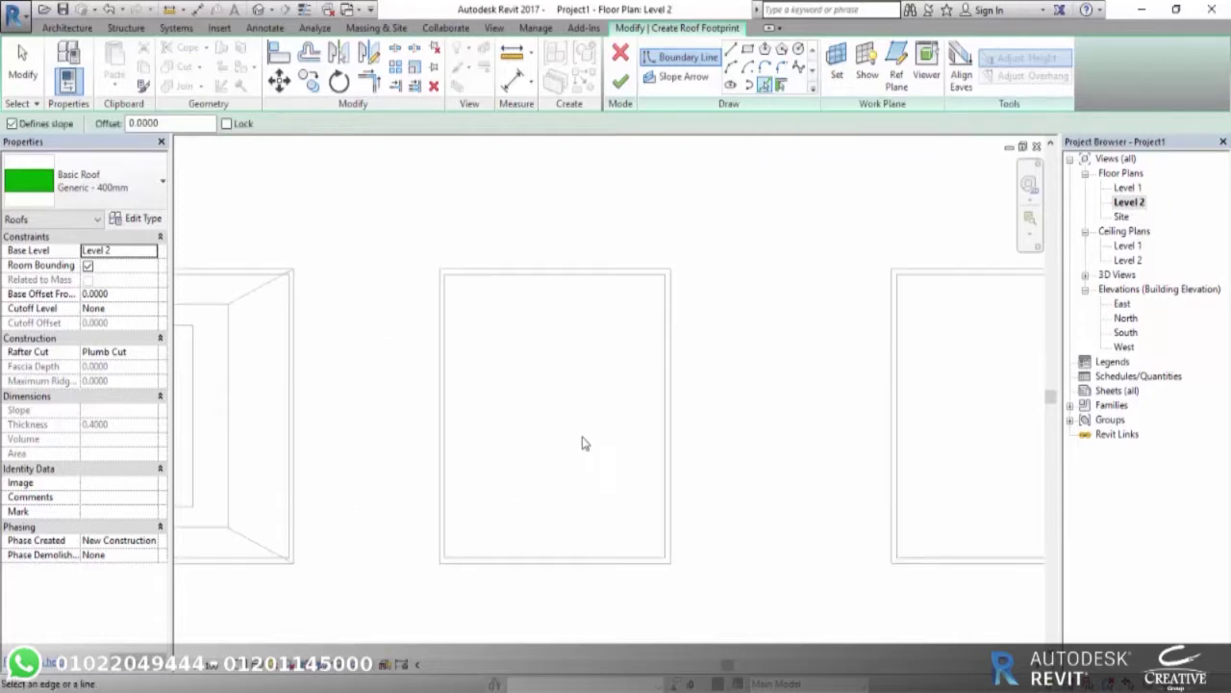
scroll(630, 471, down, 2)
scroll(626, 466, down, 1)
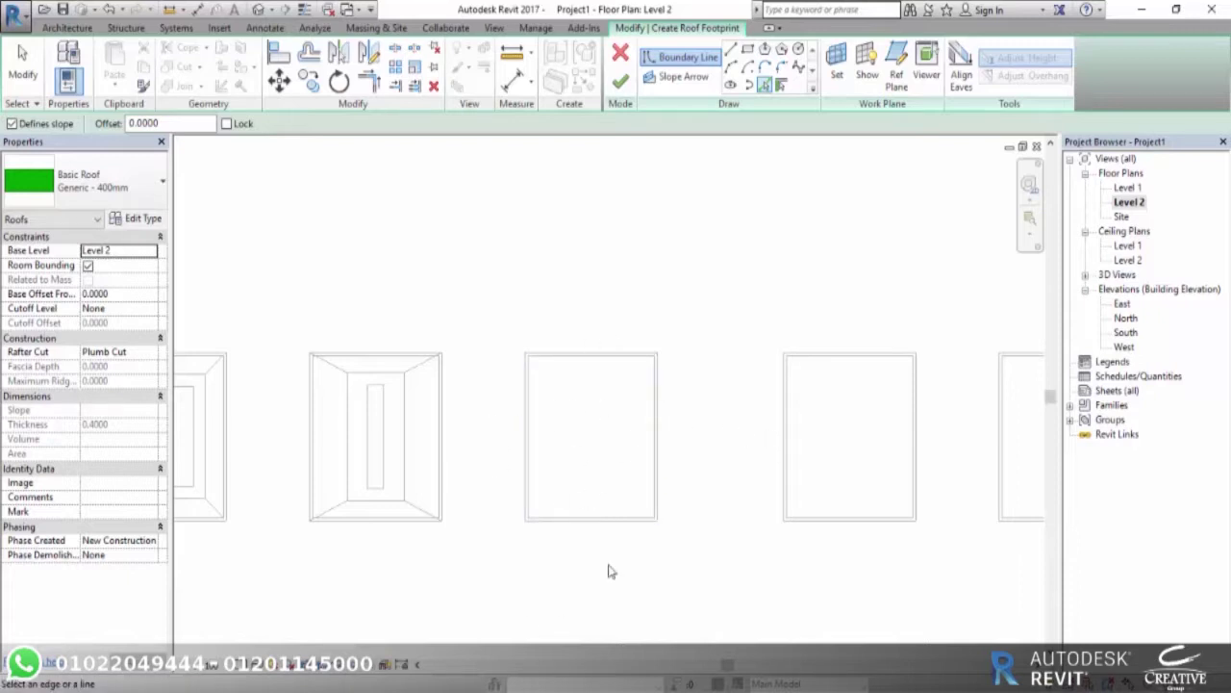
scroll(617, 471, up, 2)
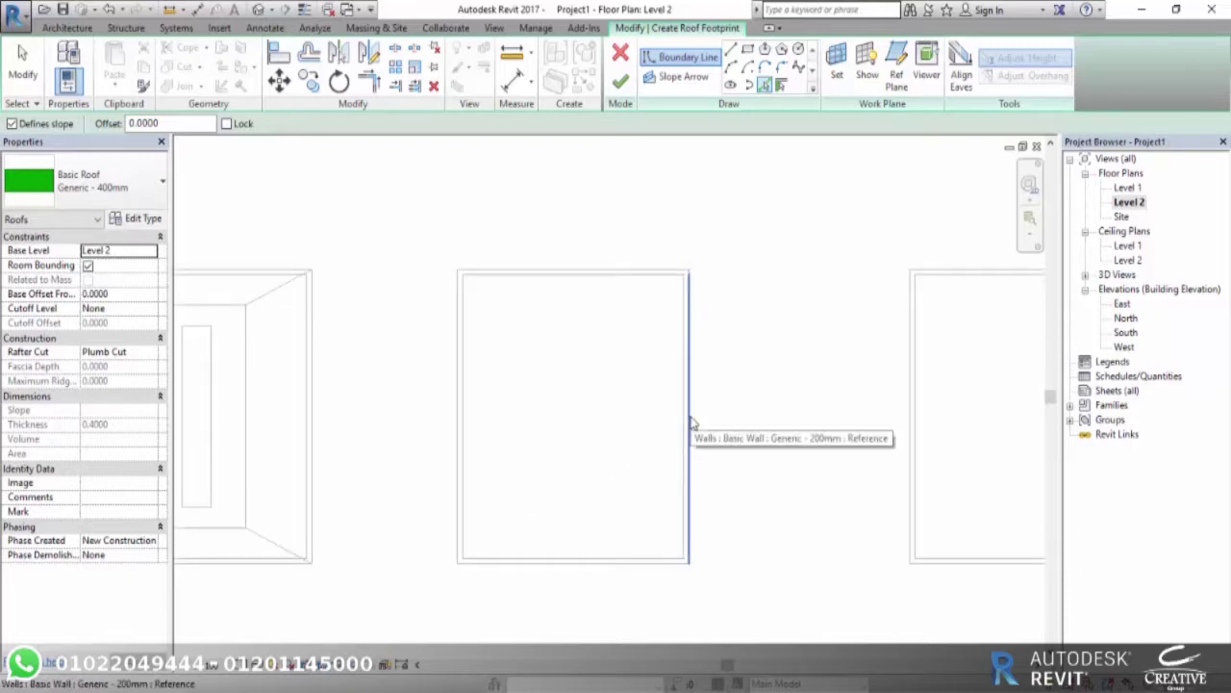
click(689, 424)
click(457, 432)
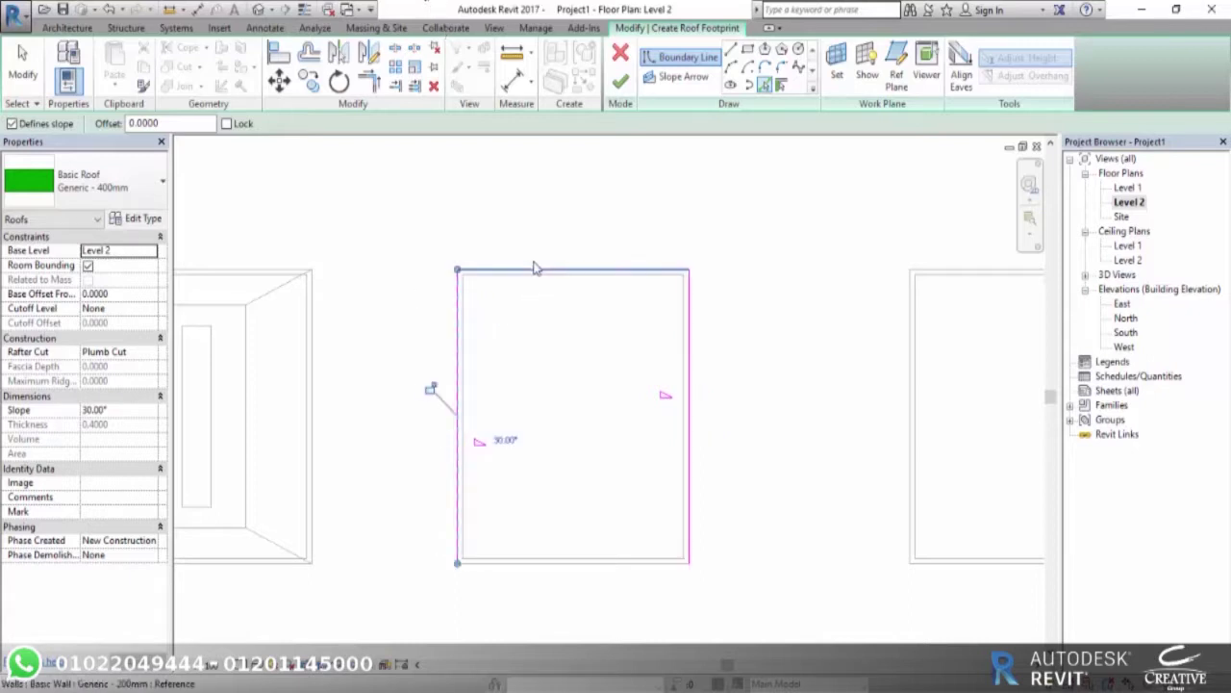
scroll(553, 288, up, 1)
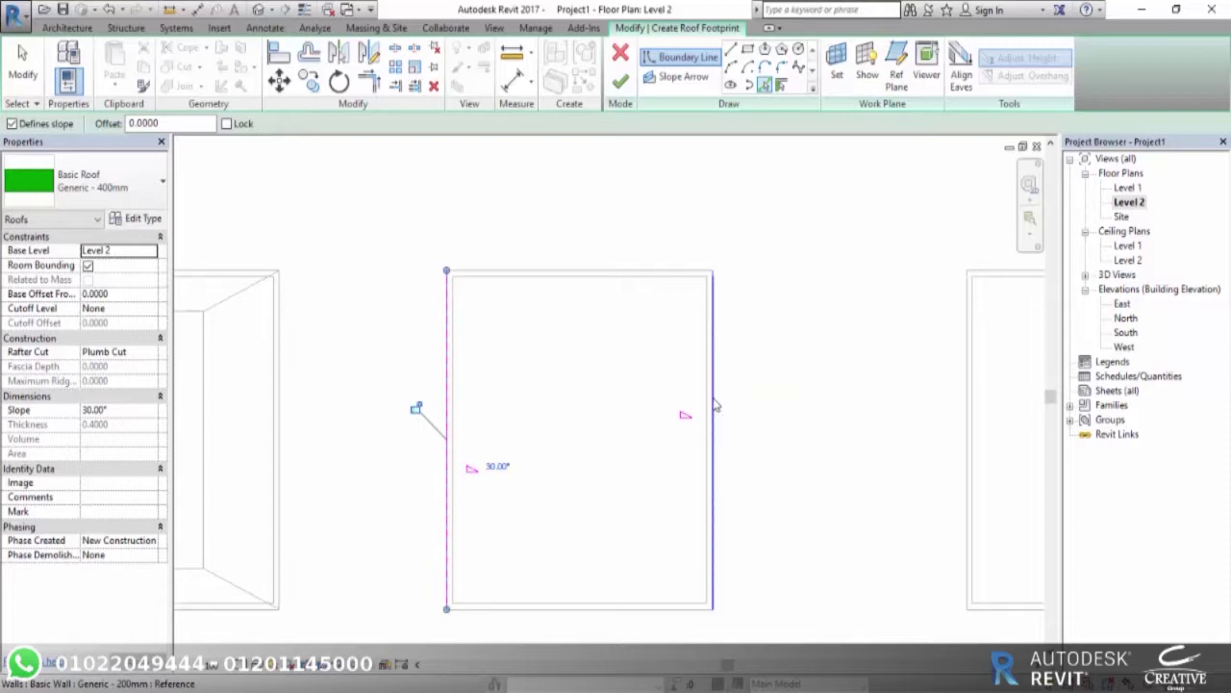
Add the top and bottom walls as non-sloping edges and finish the gable roof.
click(11, 124)
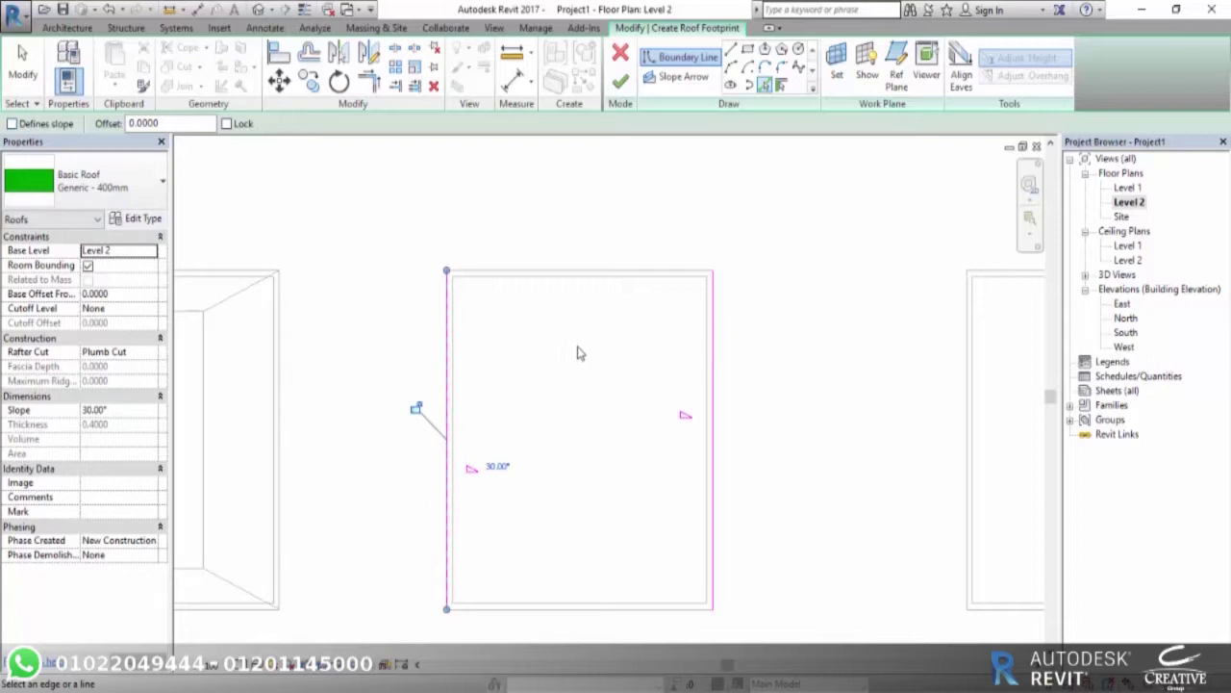
click(589, 276)
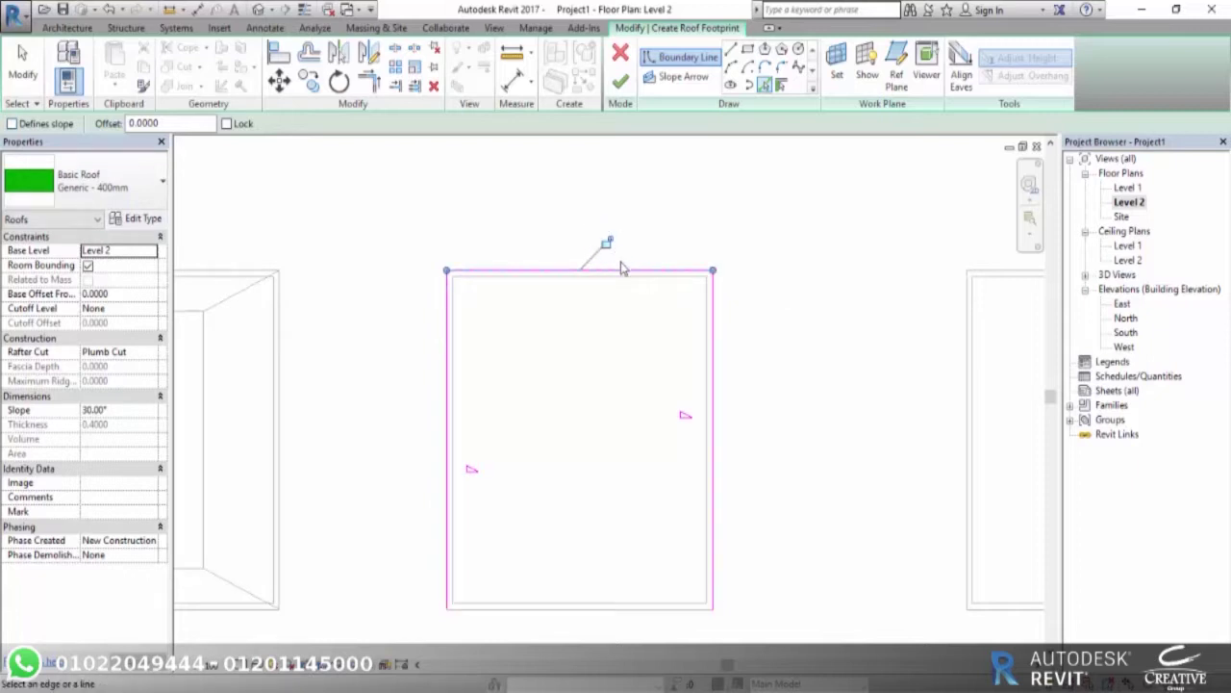
click(604, 618)
scroll(764, 469, down, 2)
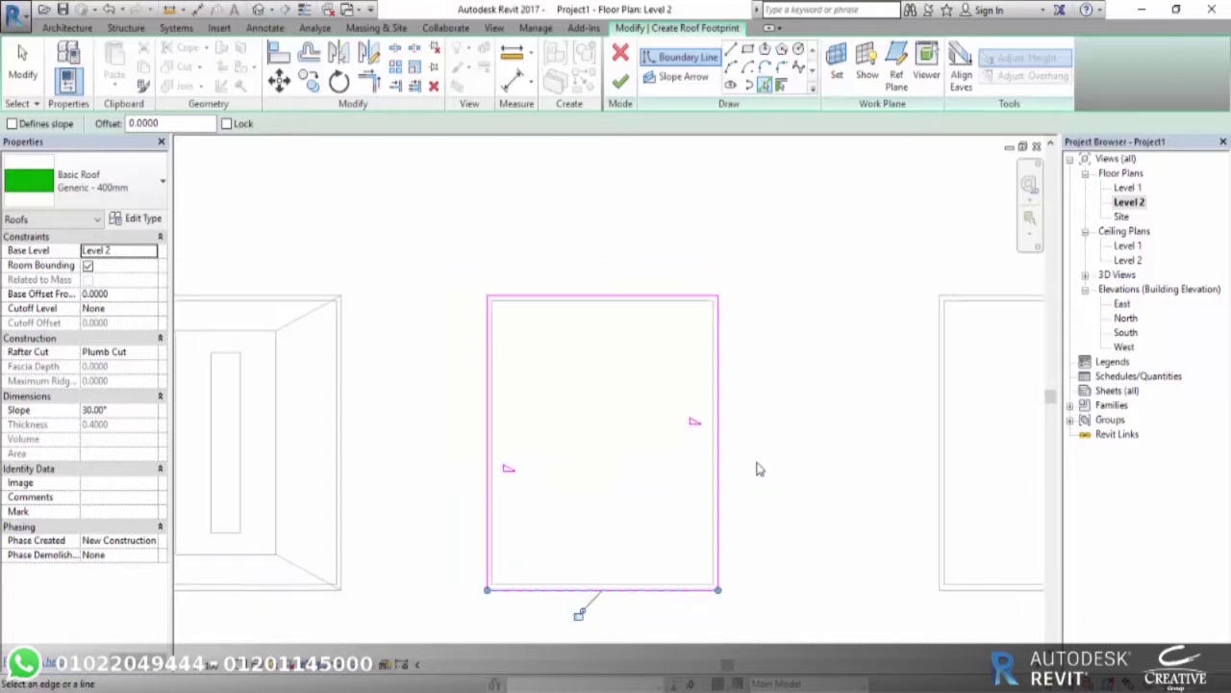
scroll(759, 468, down, 1)
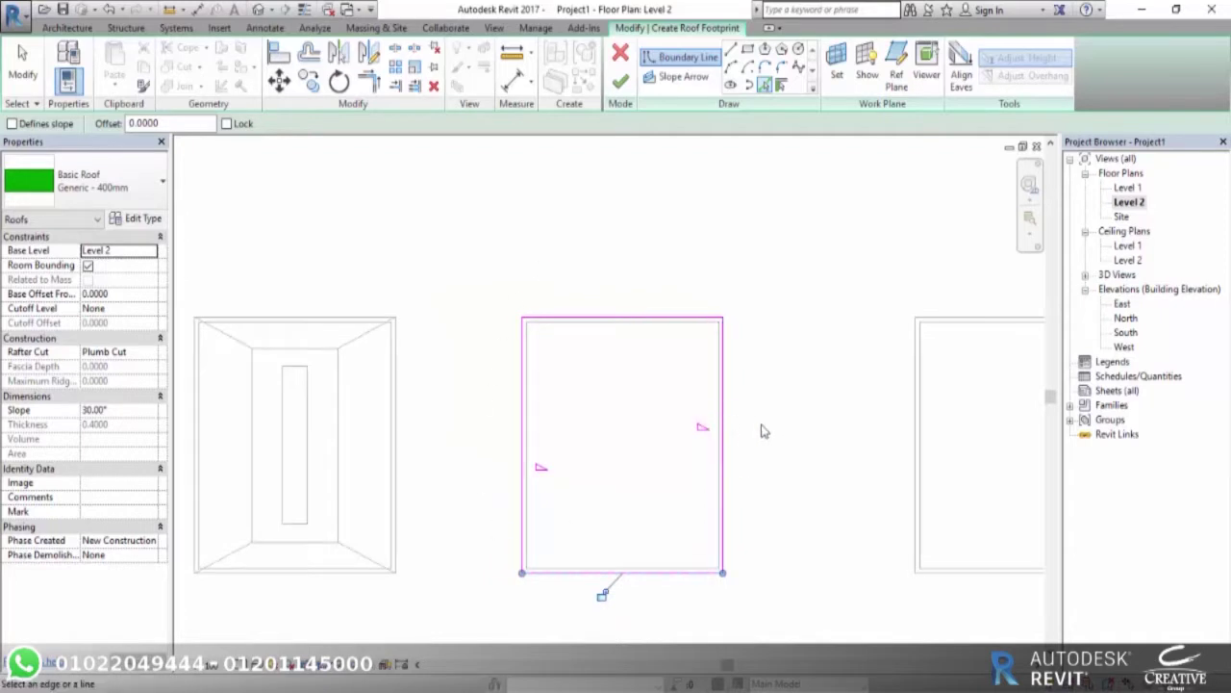
click(619, 80)
Orbit the 3D view around the gable house to see its open triangular ends.
click(258, 10)
middle_drag(867, 573, 636, 478)
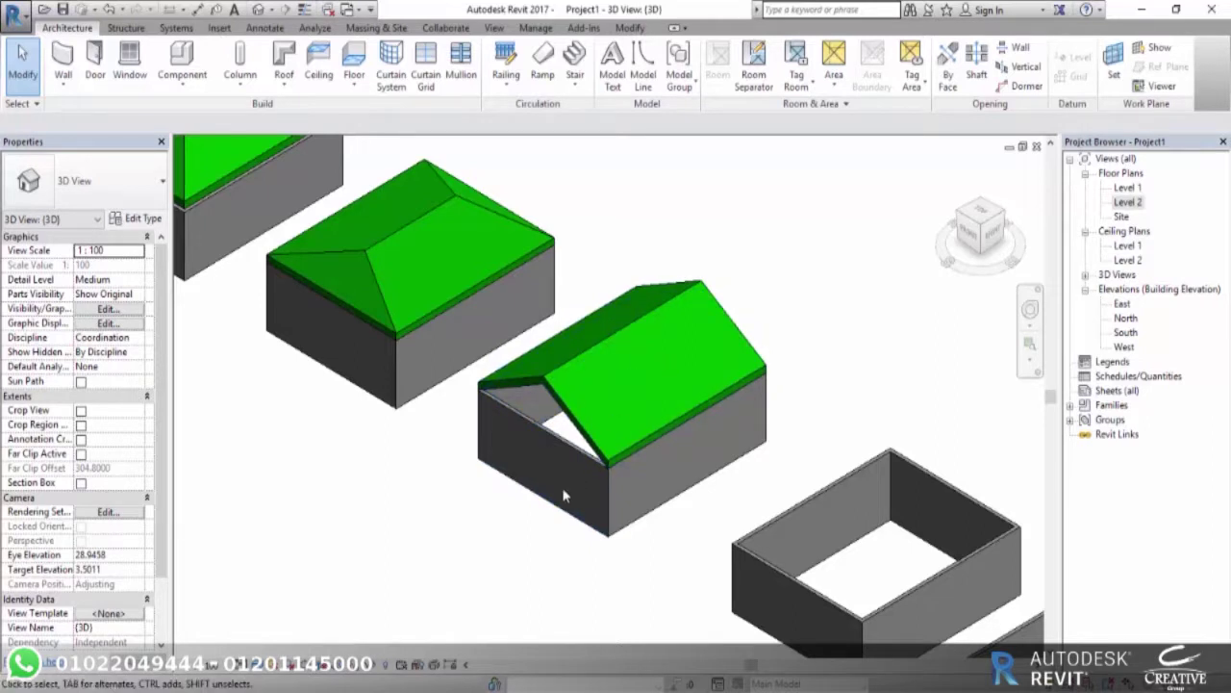
scroll(565, 496, up, 3)
shift+middle_drag(567, 463, 860, 489)
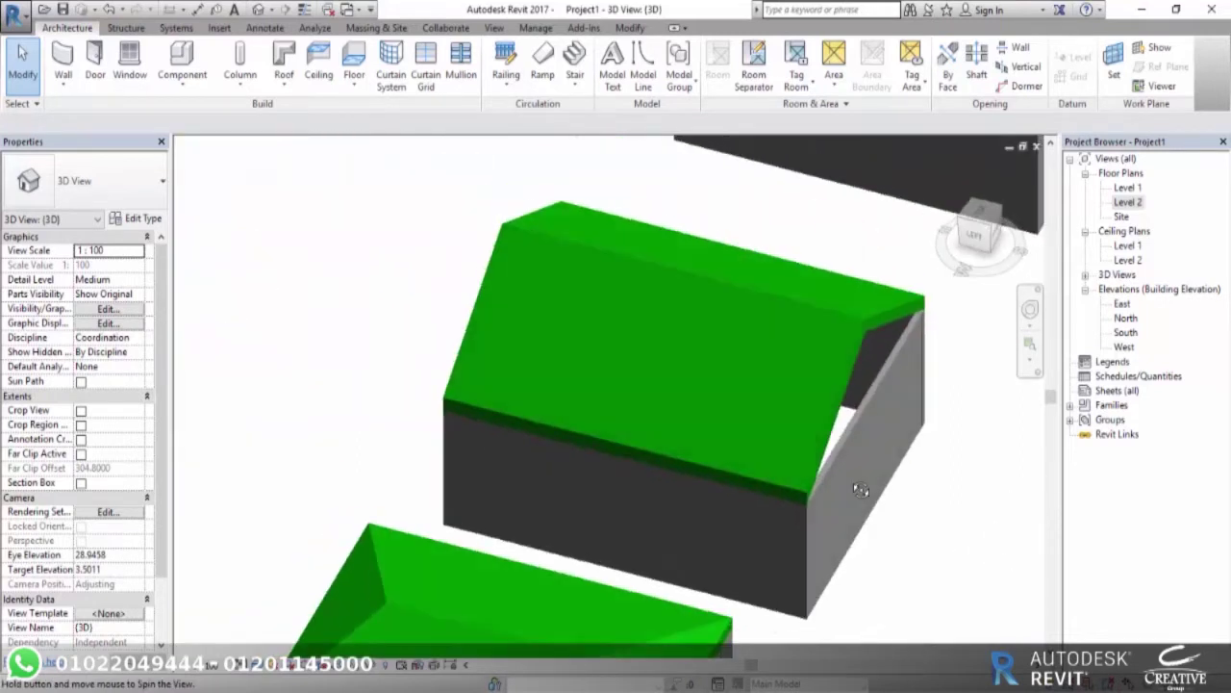
shift+middle_drag(877, 426, 686, 463)
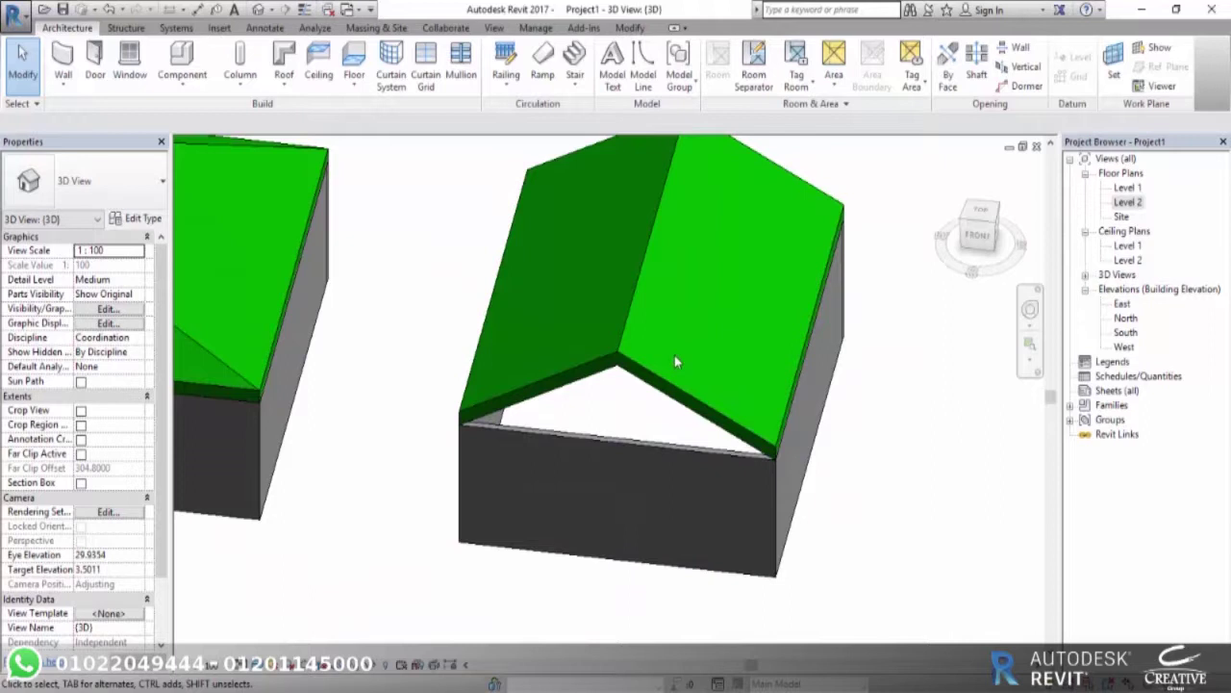
mouse_move(827, 564)
shift+middle_down()
mouse_move(669, 555)
mouse_move(622, 530)
shift+middle_up()
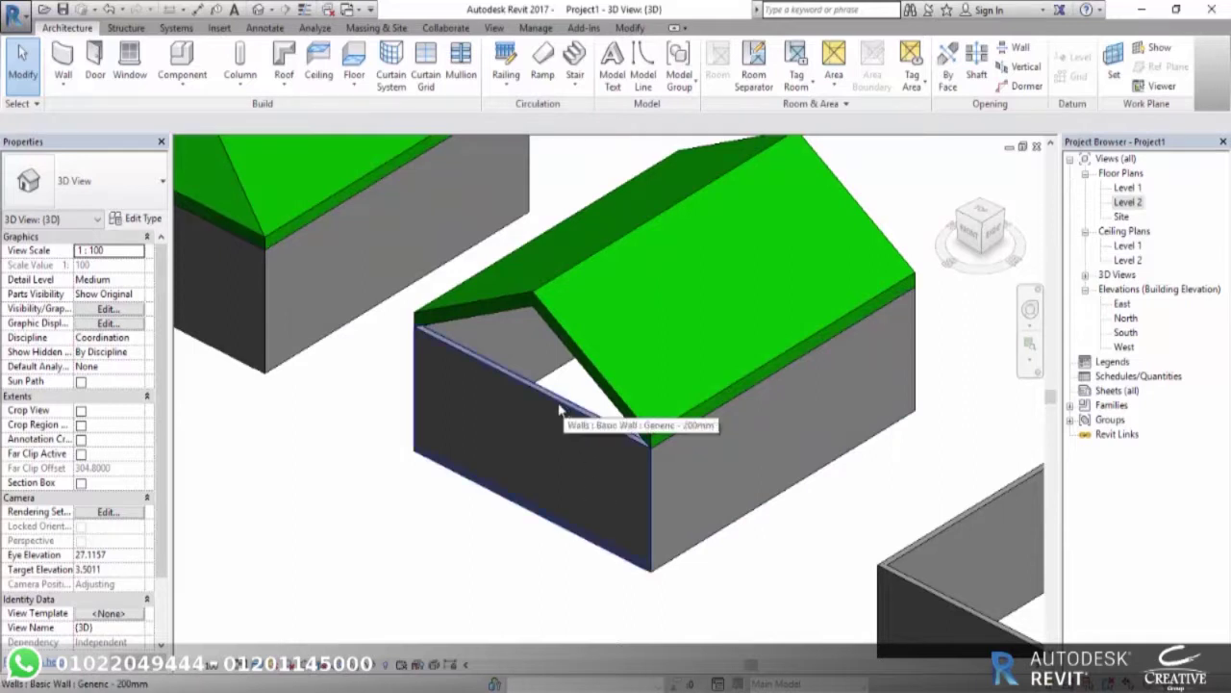
mouse_move(824, 468)
shift+middle_down()
mouse_move(933, 532)
mouse_move(880, 464)
shift+middle_up()
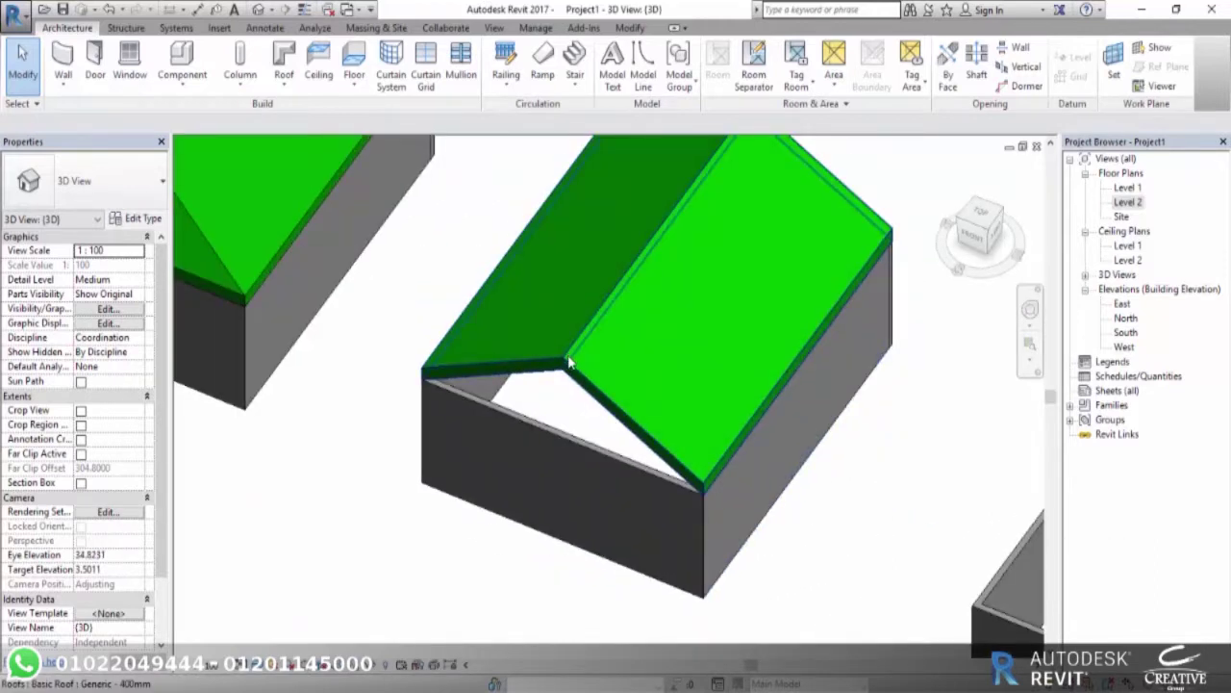
mouse_move(585, 426)
shift+middle_down()
mouse_move(599, 456)
mouse_move(588, 563)
shift+middle_up()
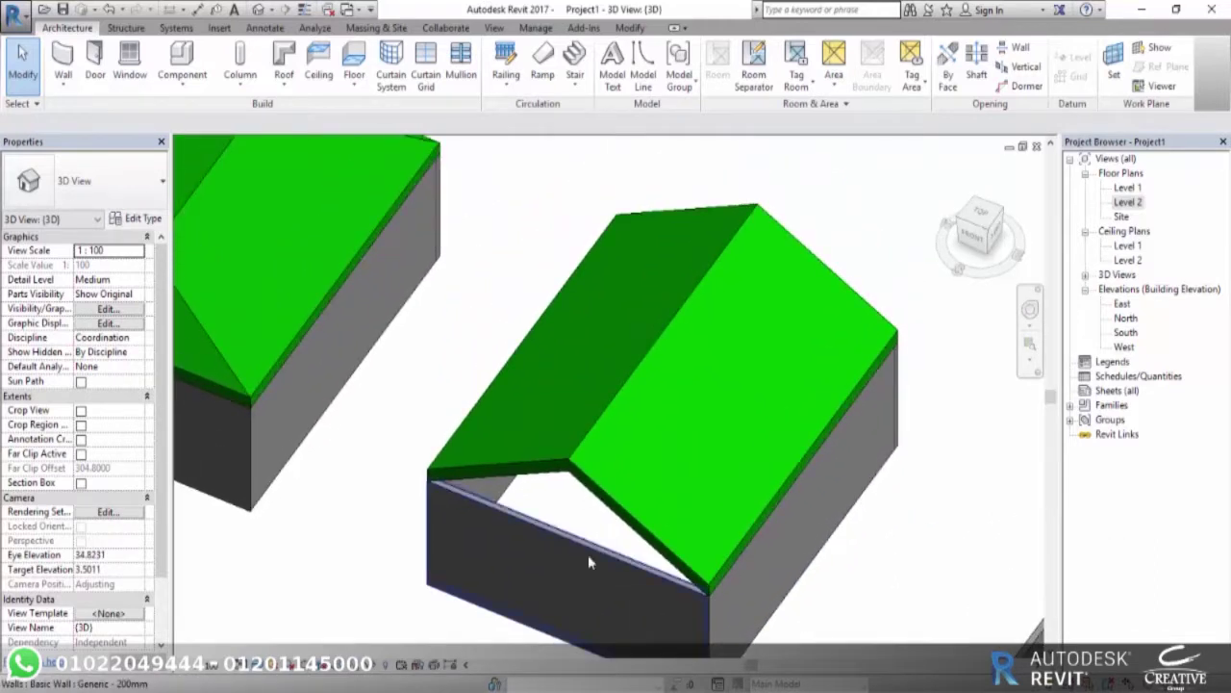
Select the front gable-end wall of the gable-roofed house.
click(588, 554)
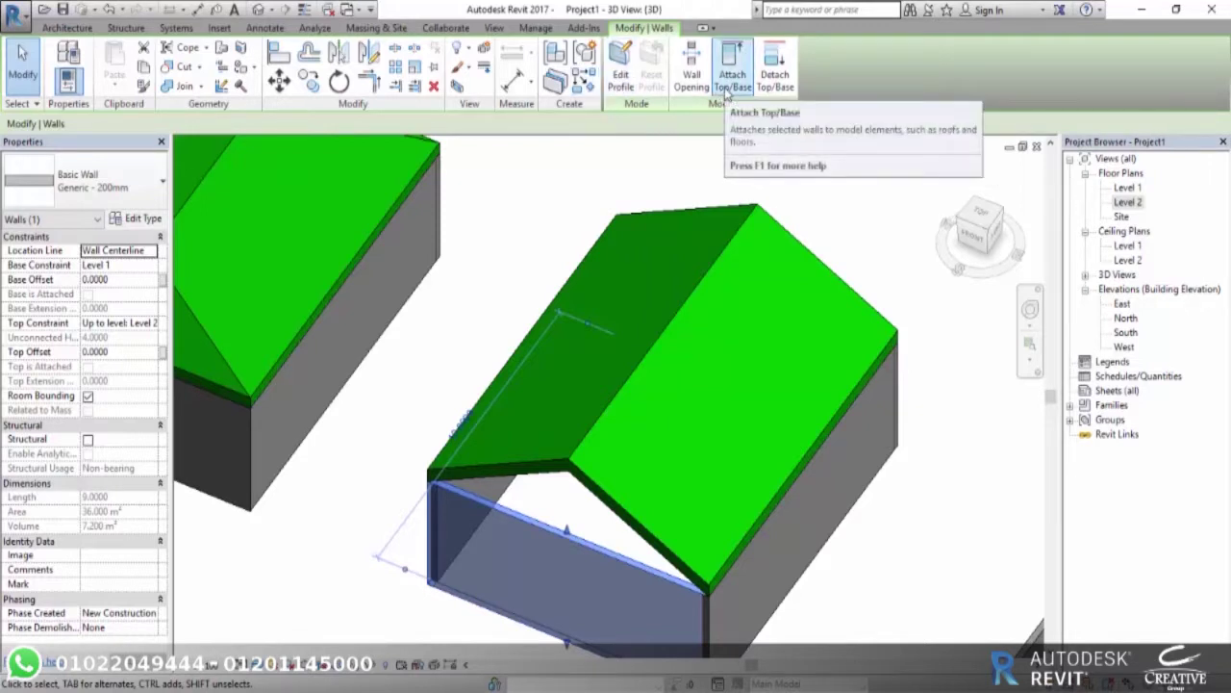
mouse_move(733, 69)
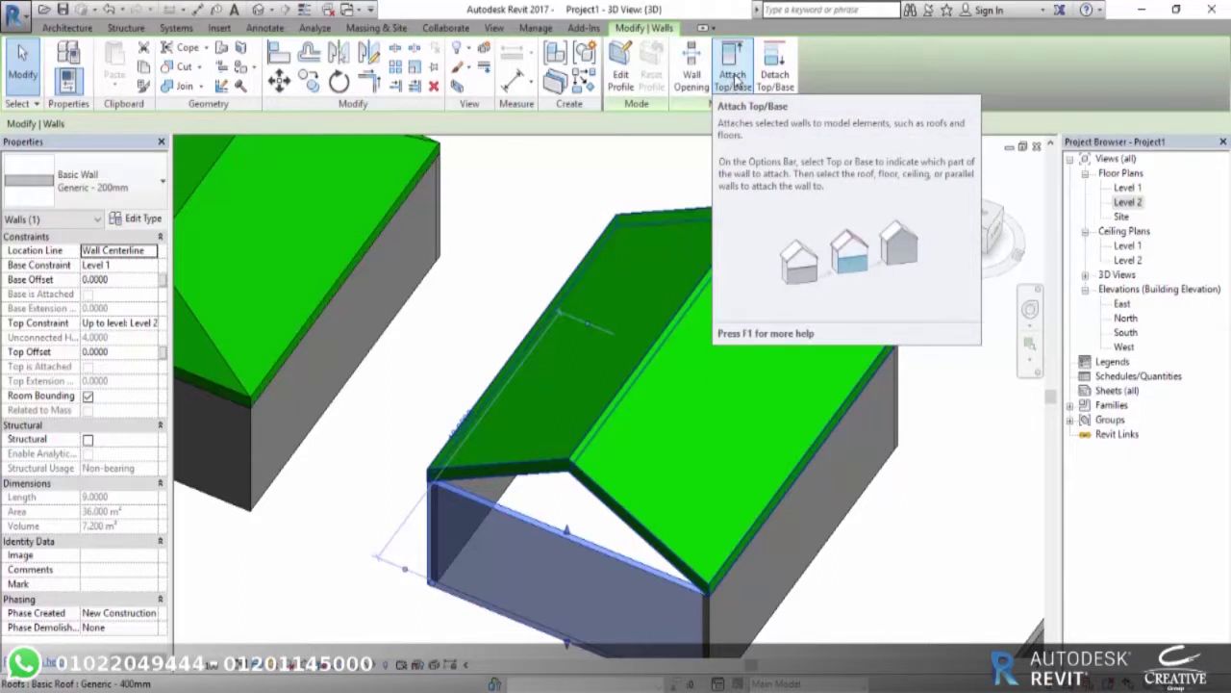
Attach the front gable wall's top to the gable roof.
click(734, 80)
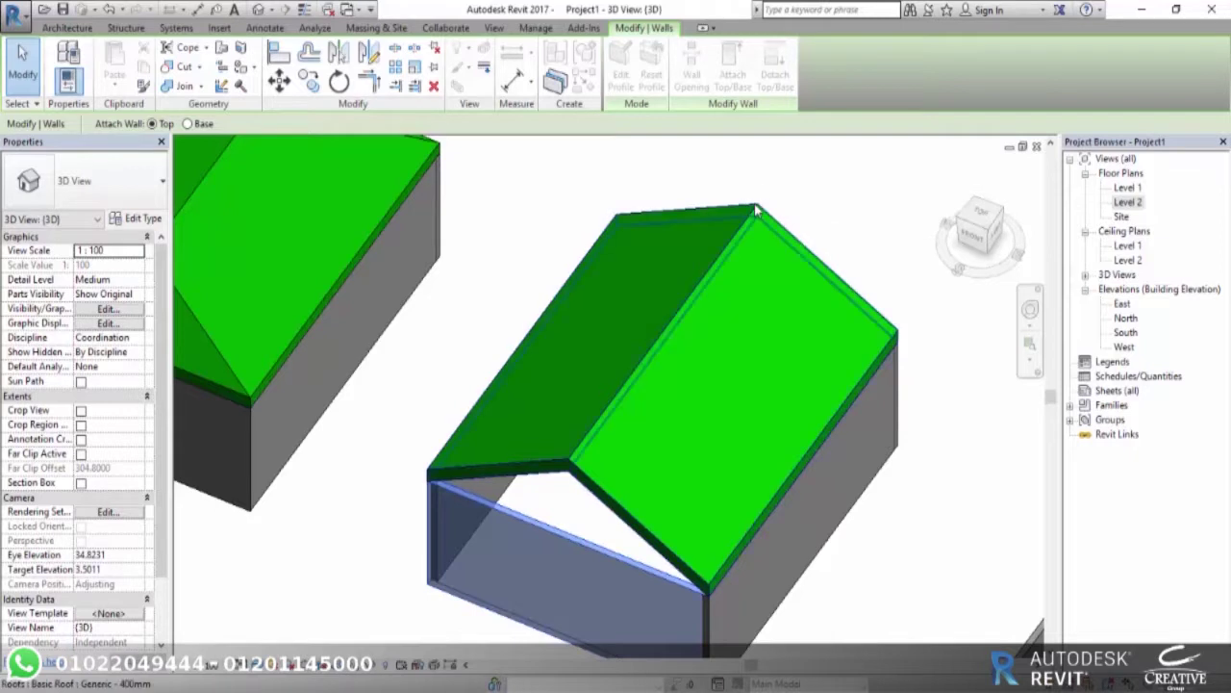
click(758, 214)
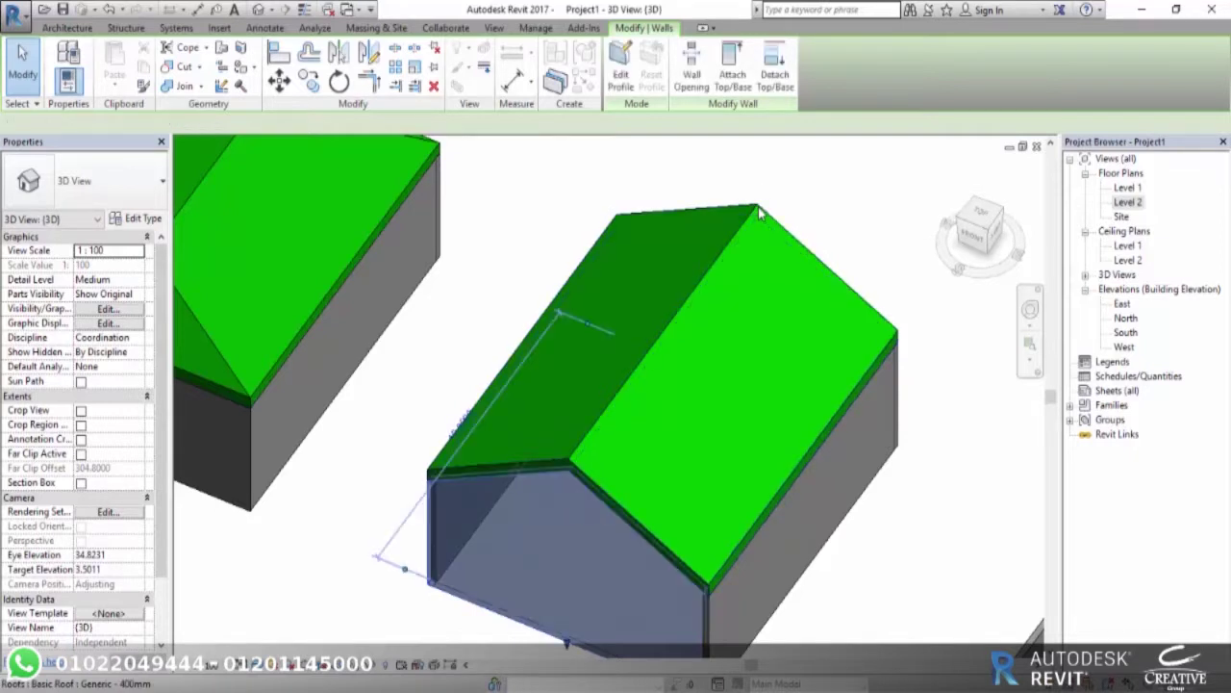
click(854, 552)
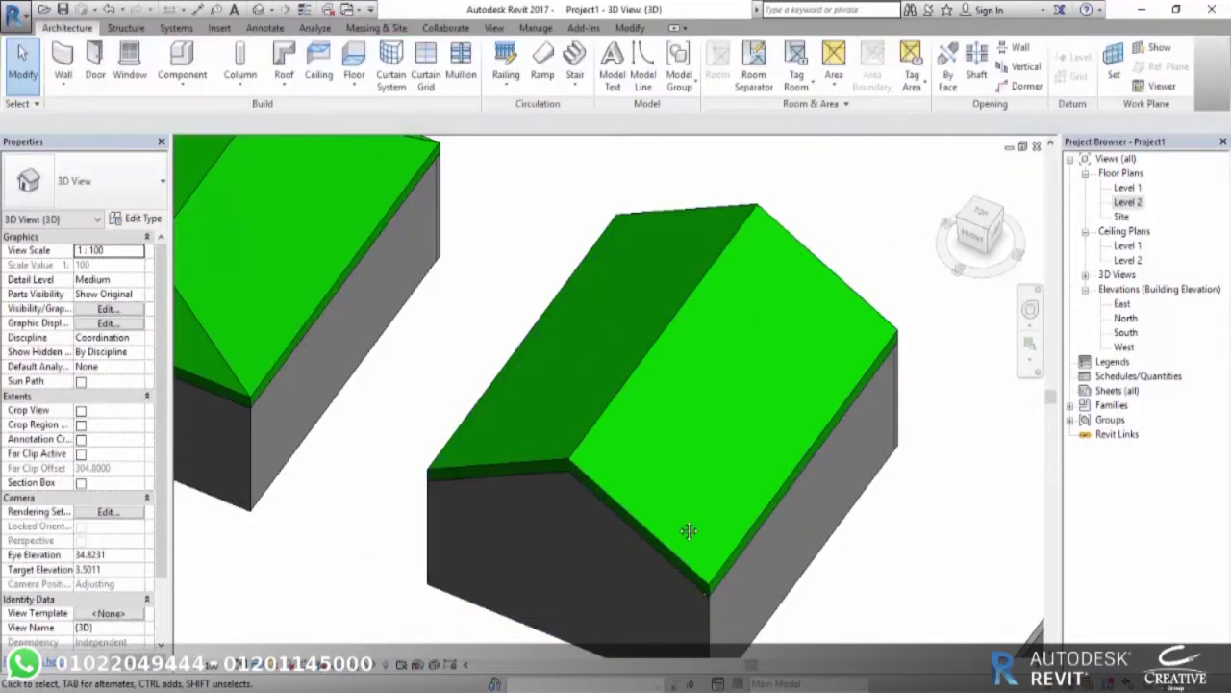
scroll(506, 355, down, 2)
scroll(563, 397, down, 1)
scroll(562, 396, down, 2)
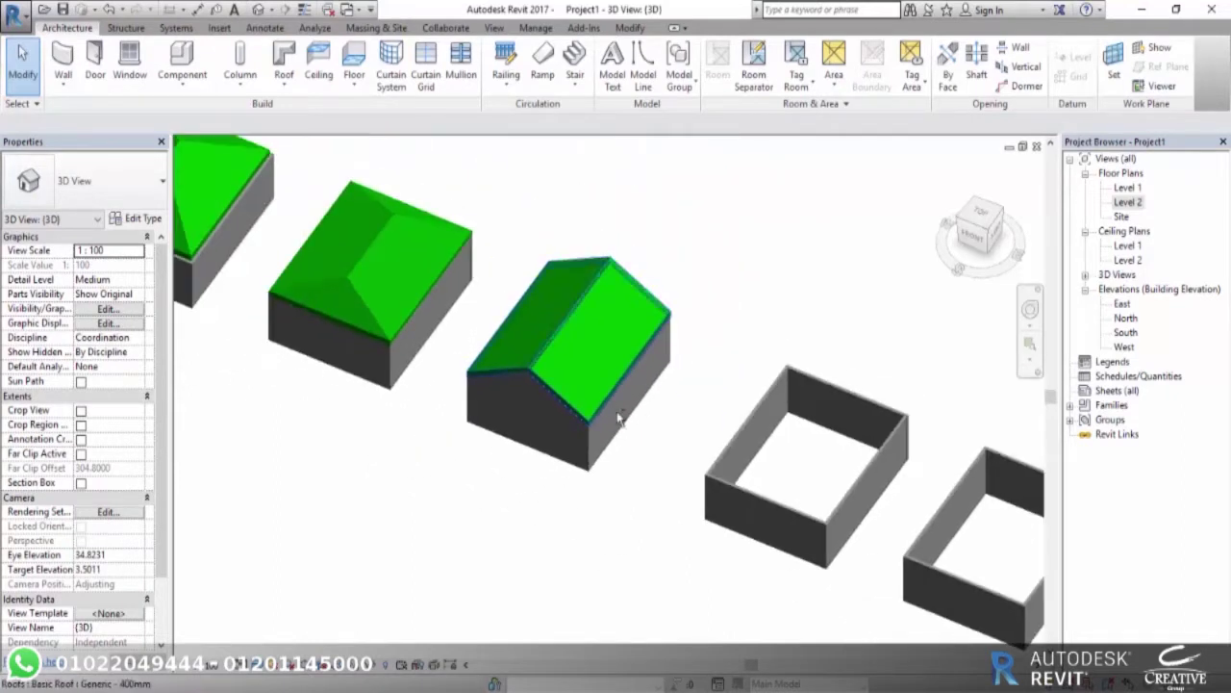
shift+middle_drag(562, 396, 329, 415)
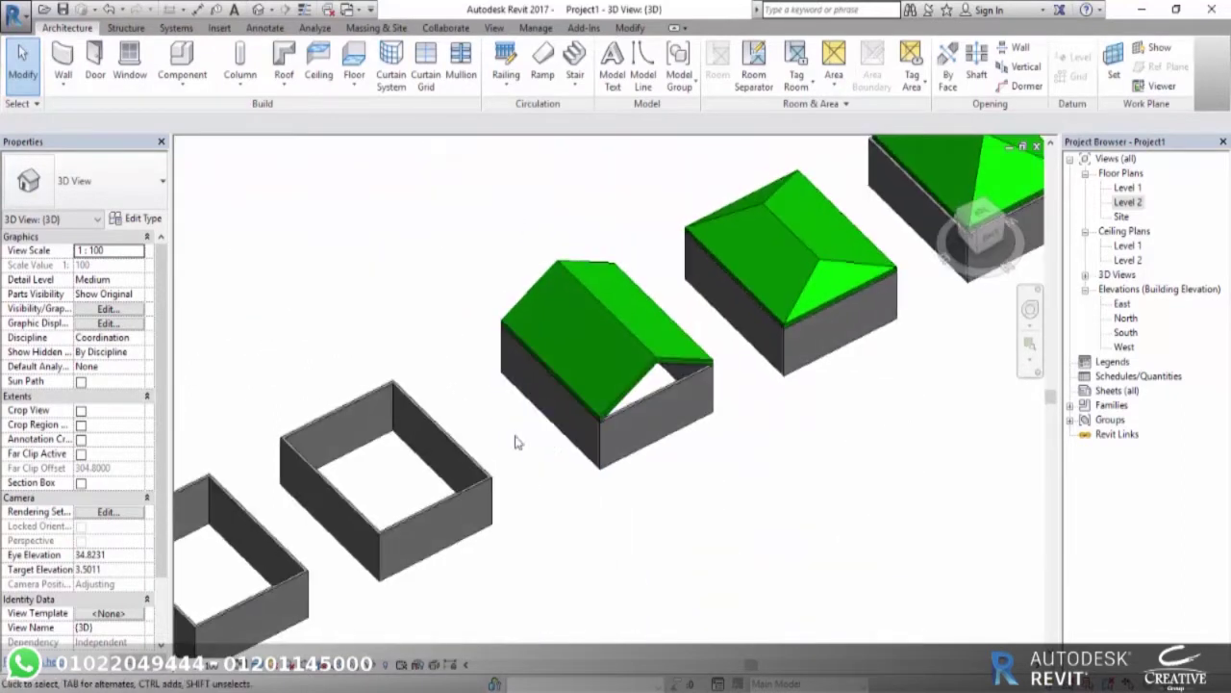
Attach the opposite gable-end wall to the roof, undoing an accidental stretch first.
click(647, 404)
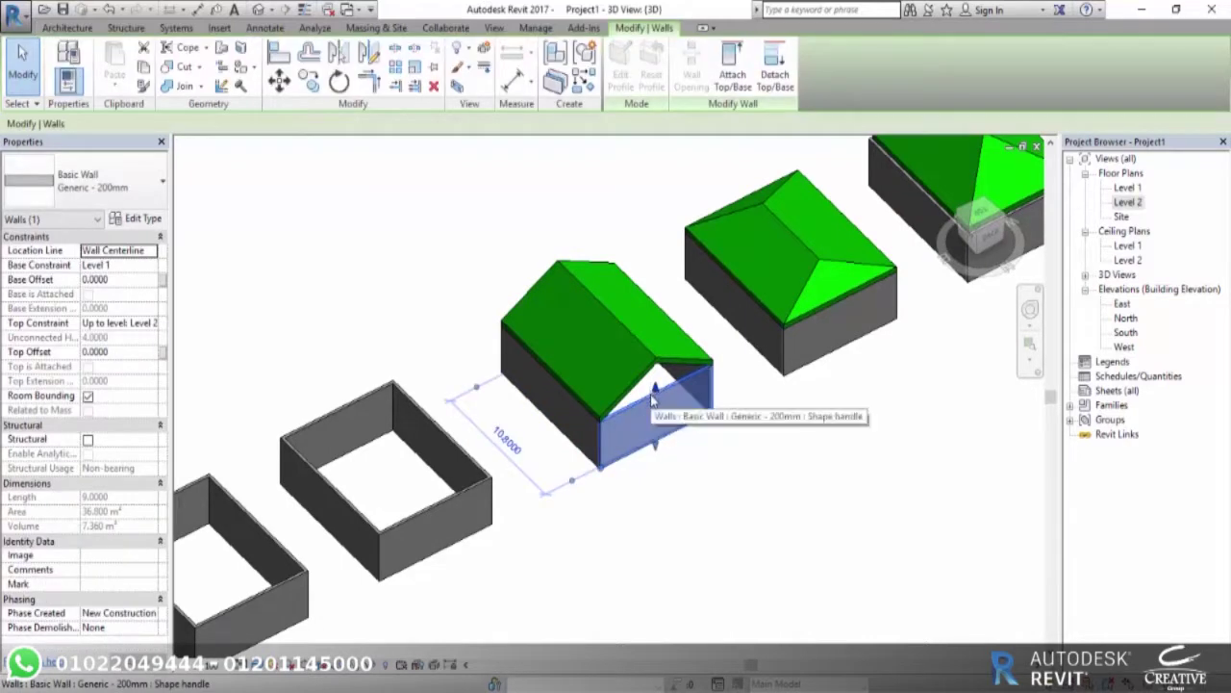
drag(655, 392, 655, 308)
mouse_move(674, 404)
shift+middle_down()
mouse_move(752, 450)
mouse_move(984, 448)
mouse_move(609, 402)
shift+middle_up()
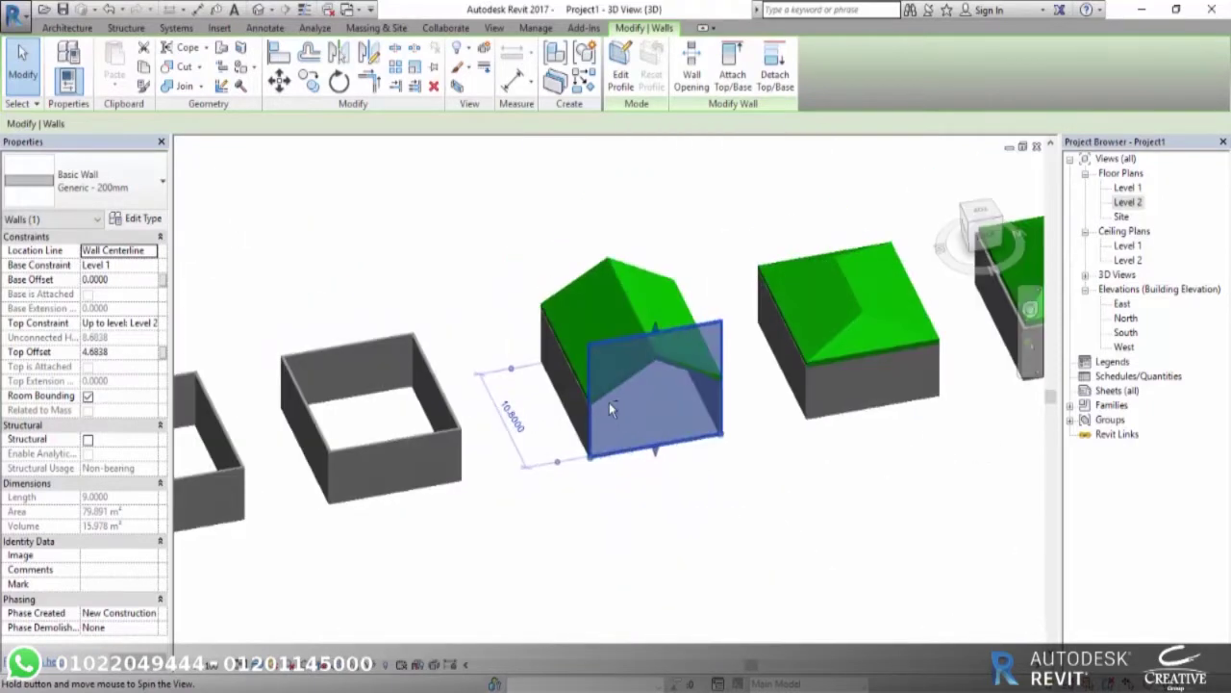
key(ctrl+z)
click(662, 400)
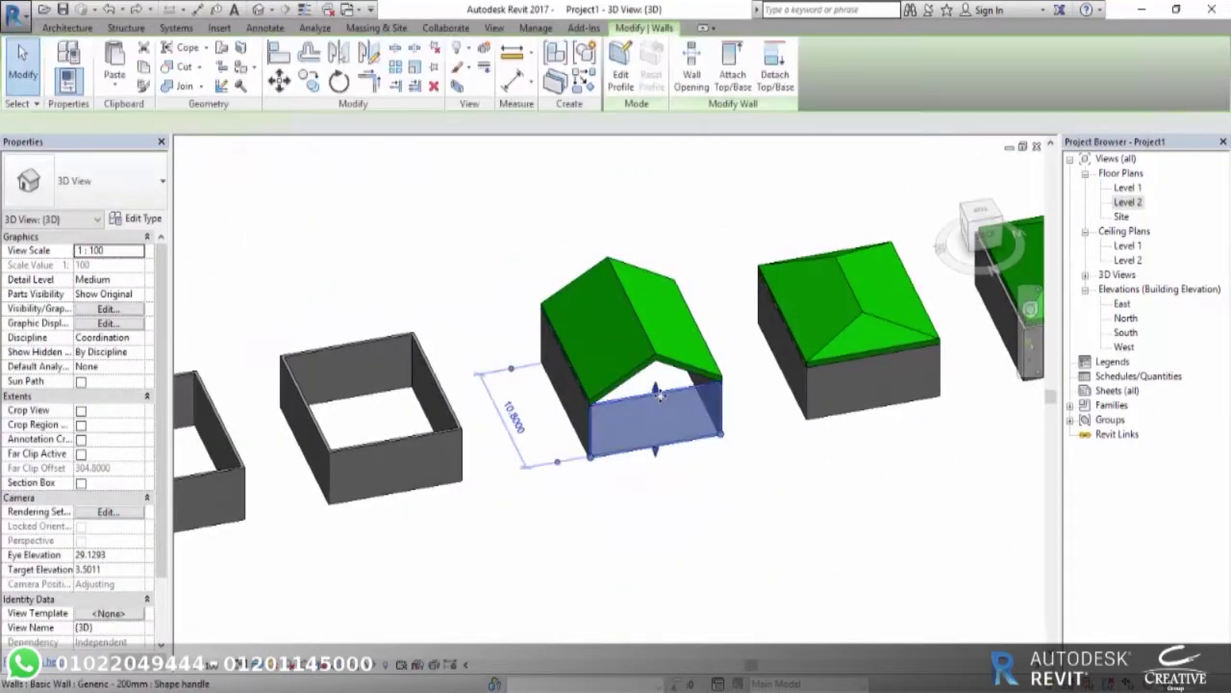
click(732, 72)
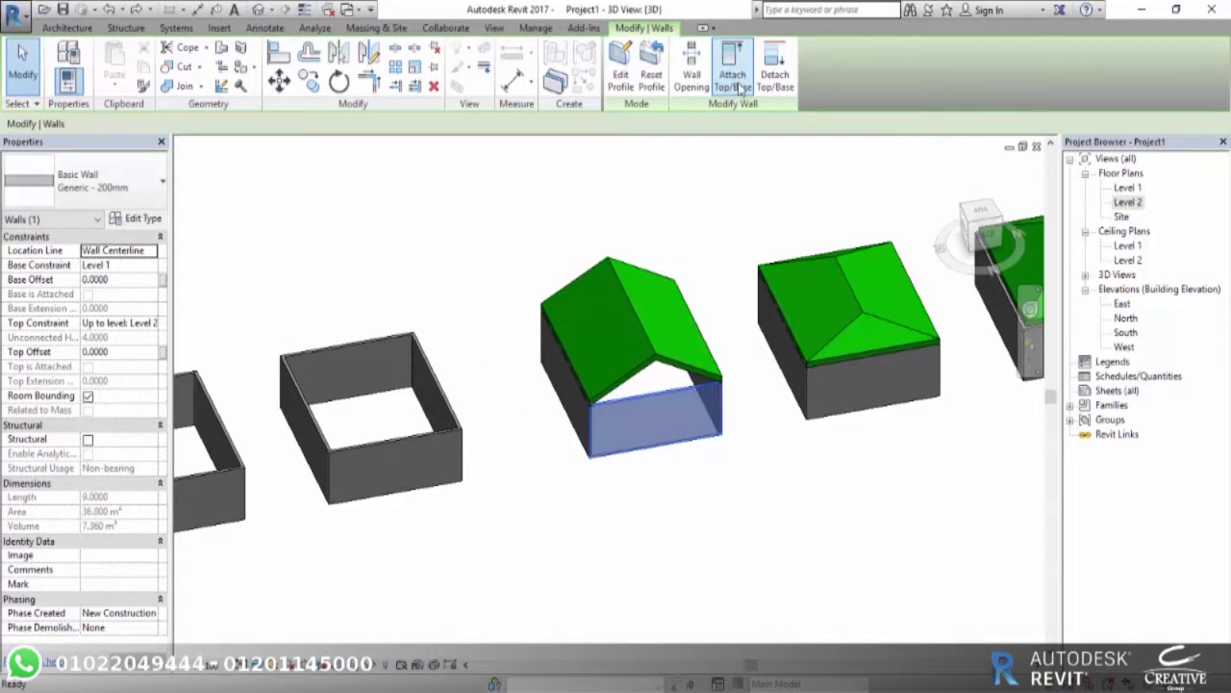
click(662, 375)
click(544, 475)
mouse_move(544, 475)
shift+middle_down()
mouse_move(924, 520)
mouse_move(838, 510)
mouse_move(494, 349)
shift+middle_up()
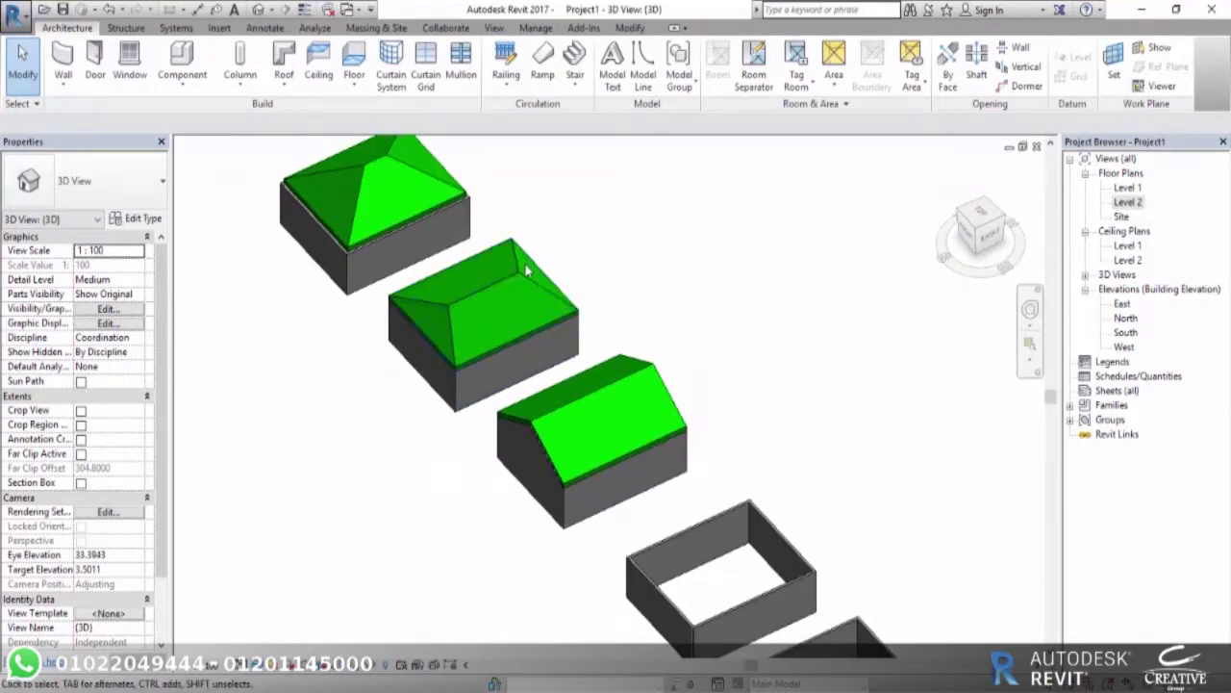
From the Level 1 plan, start a new footprint roof on Level 2 in pick-walls mode.
scroll(622, 423, down, 2)
scroll(630, 356, down, 2)
double_click(1127, 187)
scroll(540, 345, up, 2)
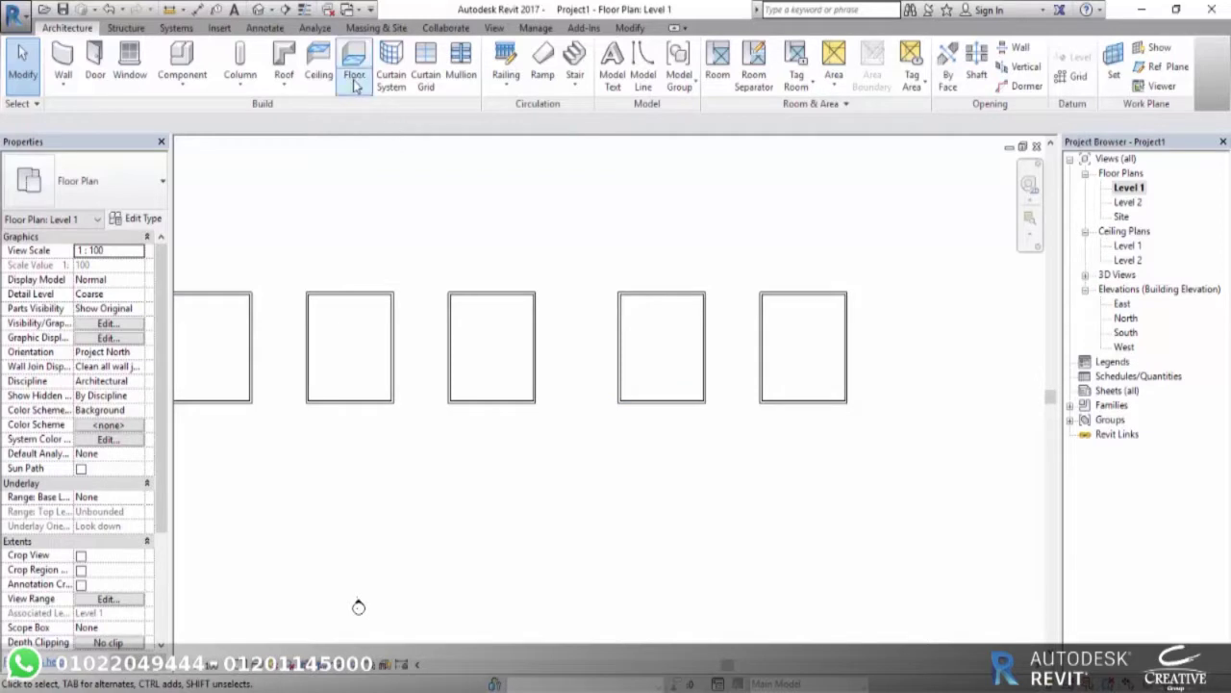
click(286, 77)
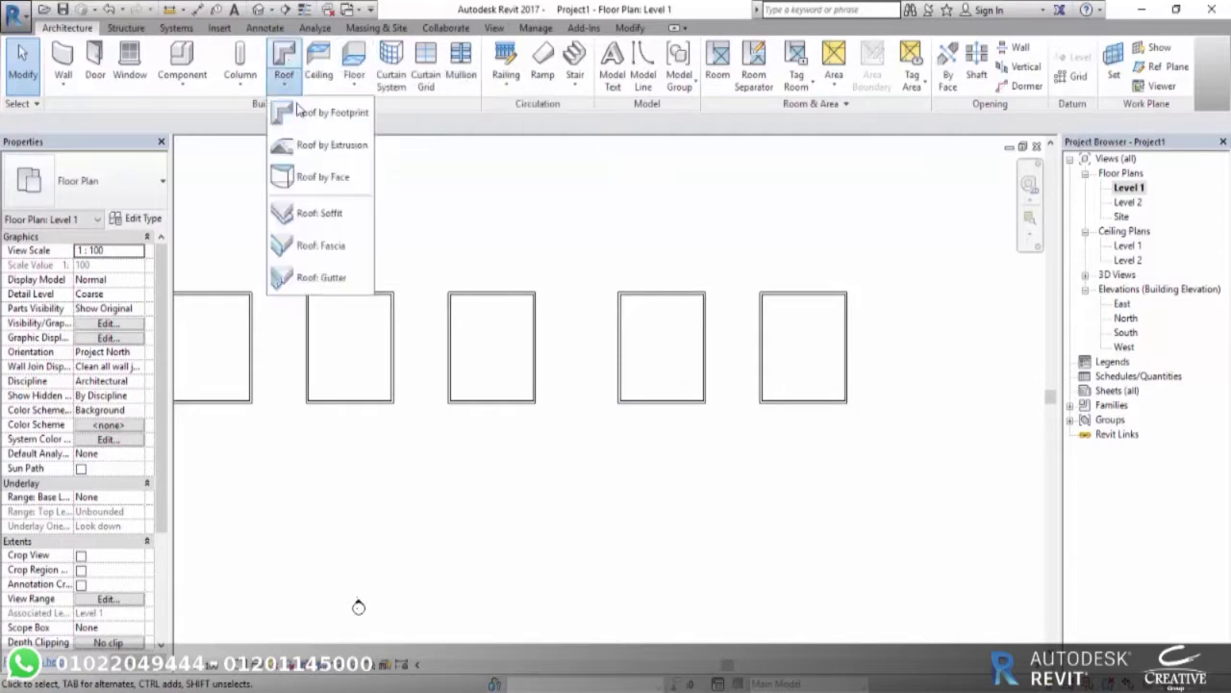
click(308, 122)
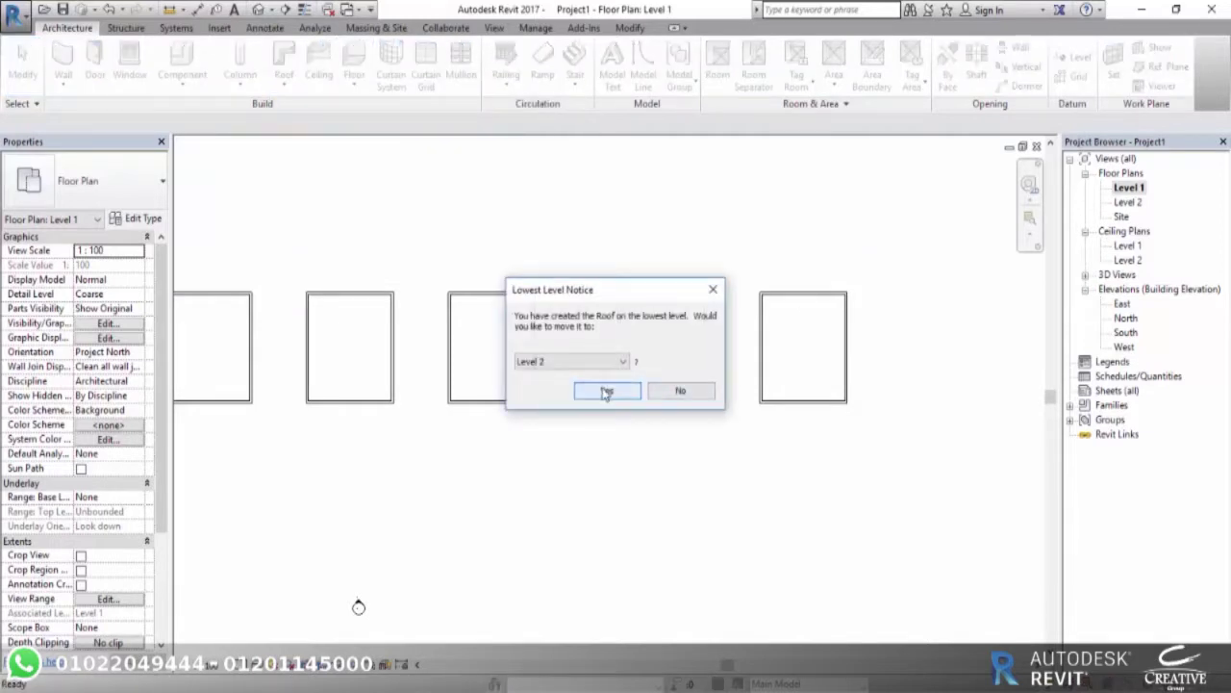
click(607, 390)
click(765, 84)
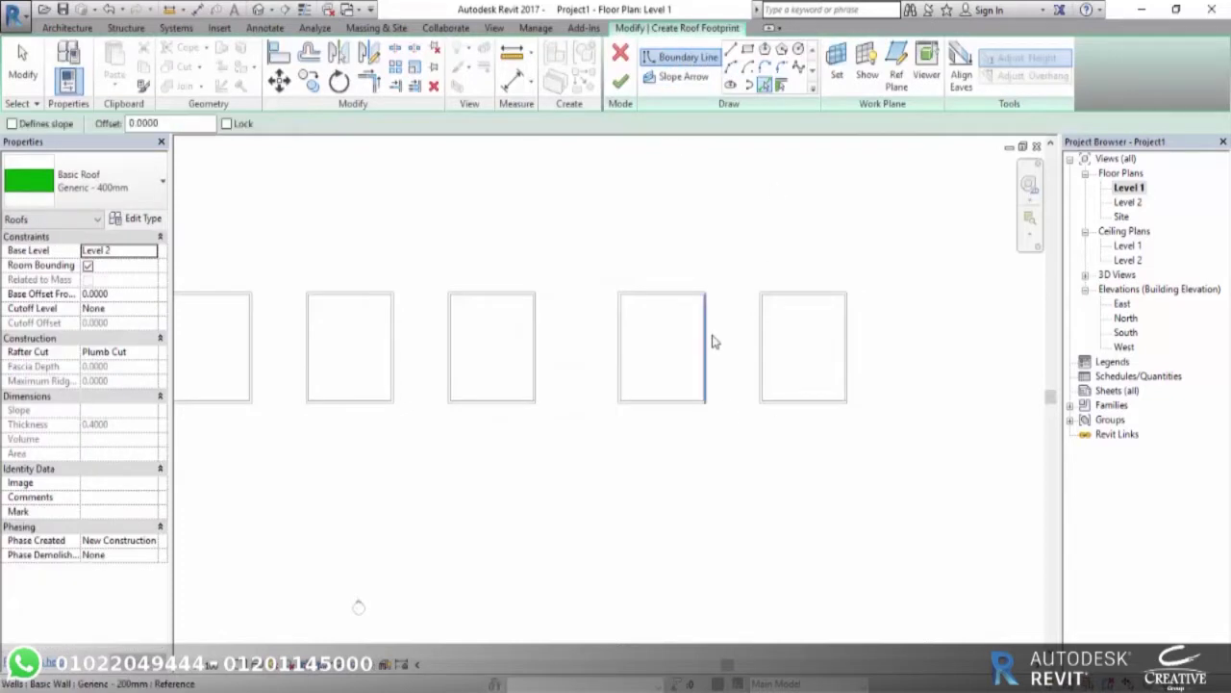
Pick the fourth enclosure's four walls as boundary, finish the 30° shed roof, and view it in 3D.
scroll(715, 341, up, 2)
click(37, 125)
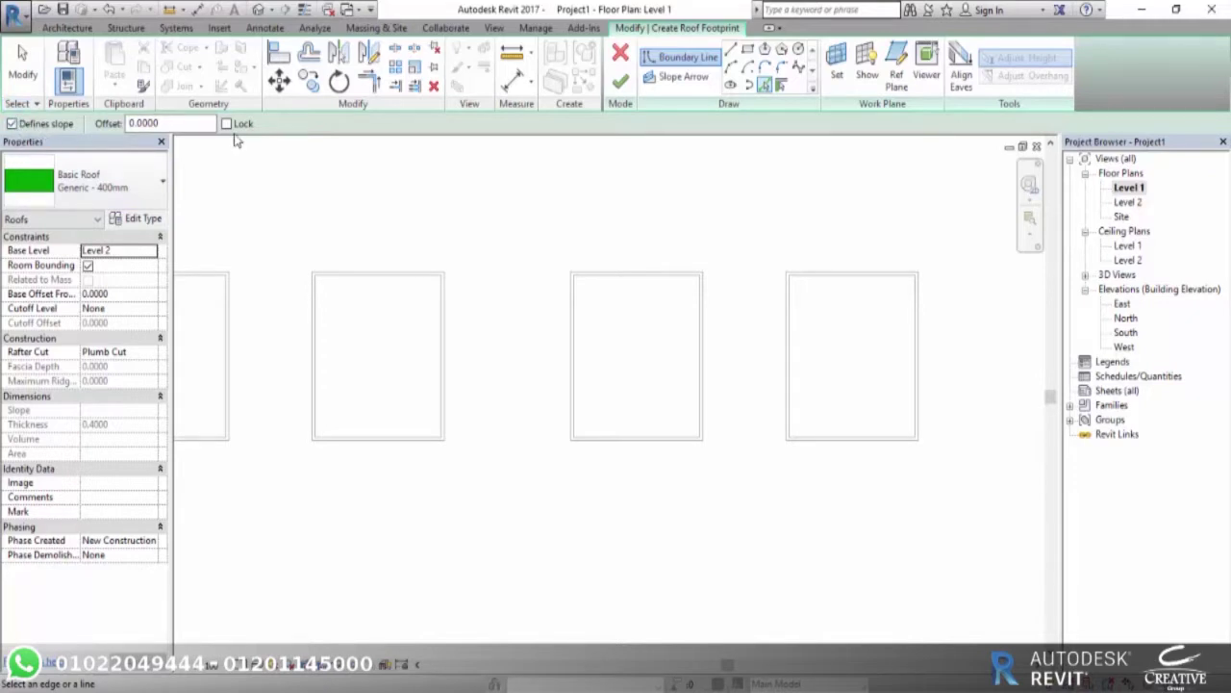
click(709, 346)
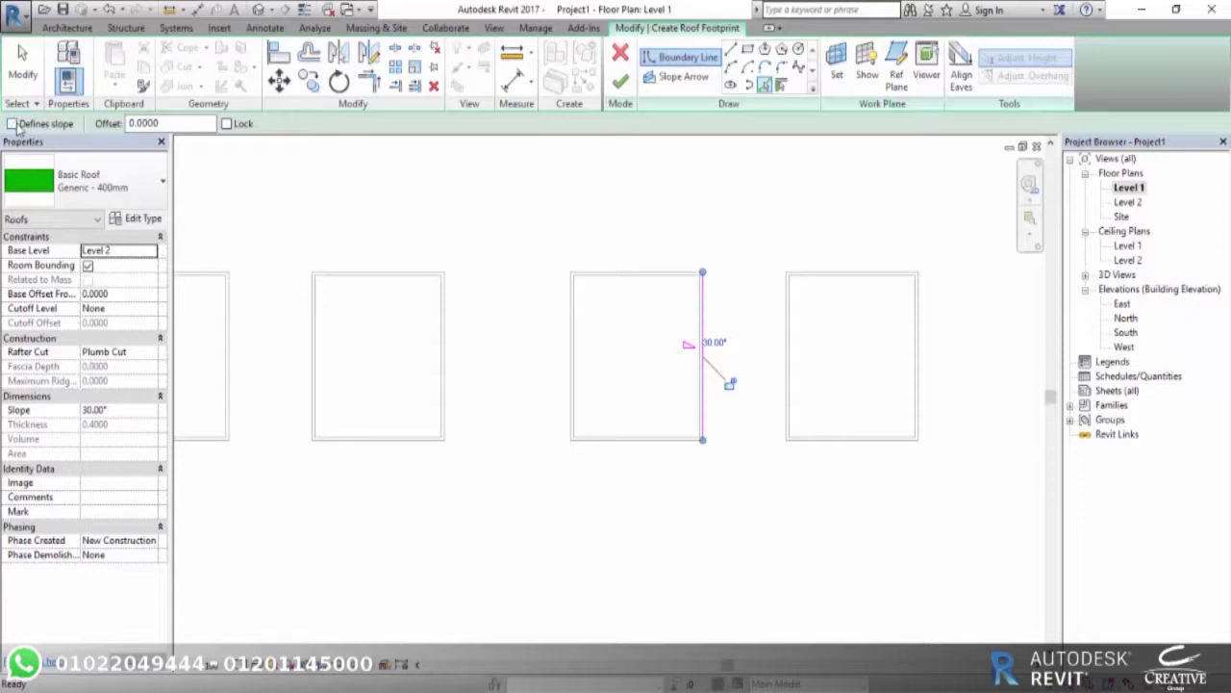
click(654, 273)
click(572, 306)
click(644, 443)
scroll(641, 448, up, 3)
middle_drag(642, 454, 551, 635)
scroll(577, 433, down, 1)
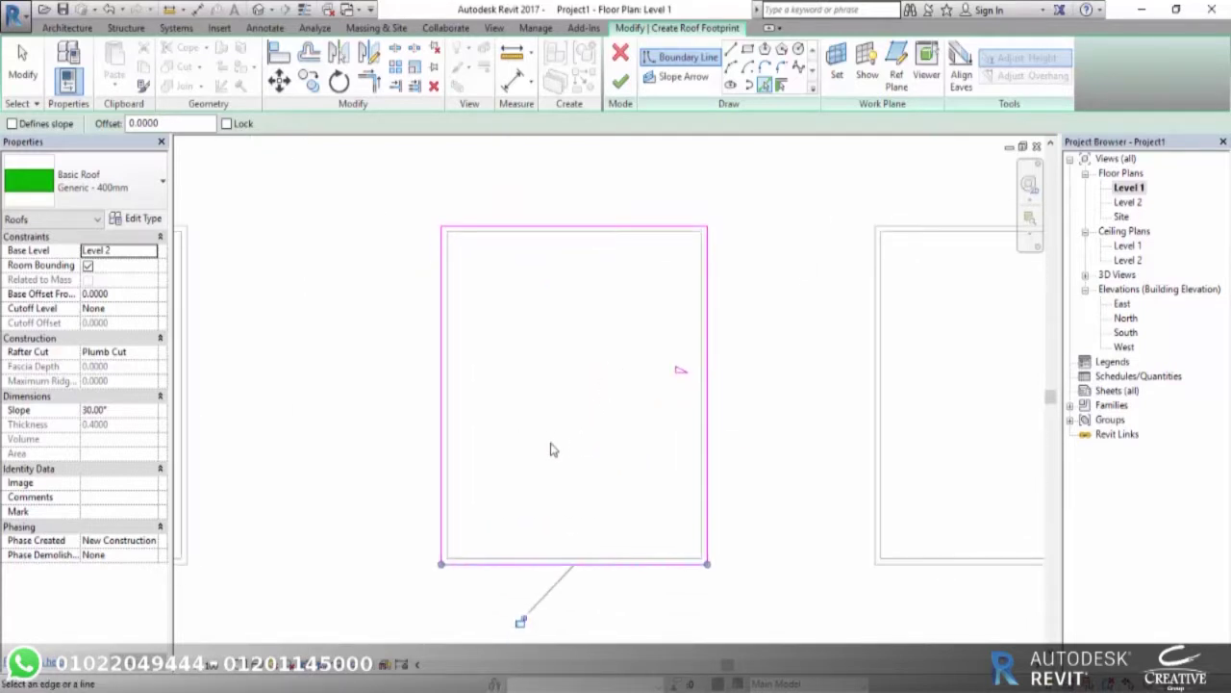
click(621, 82)
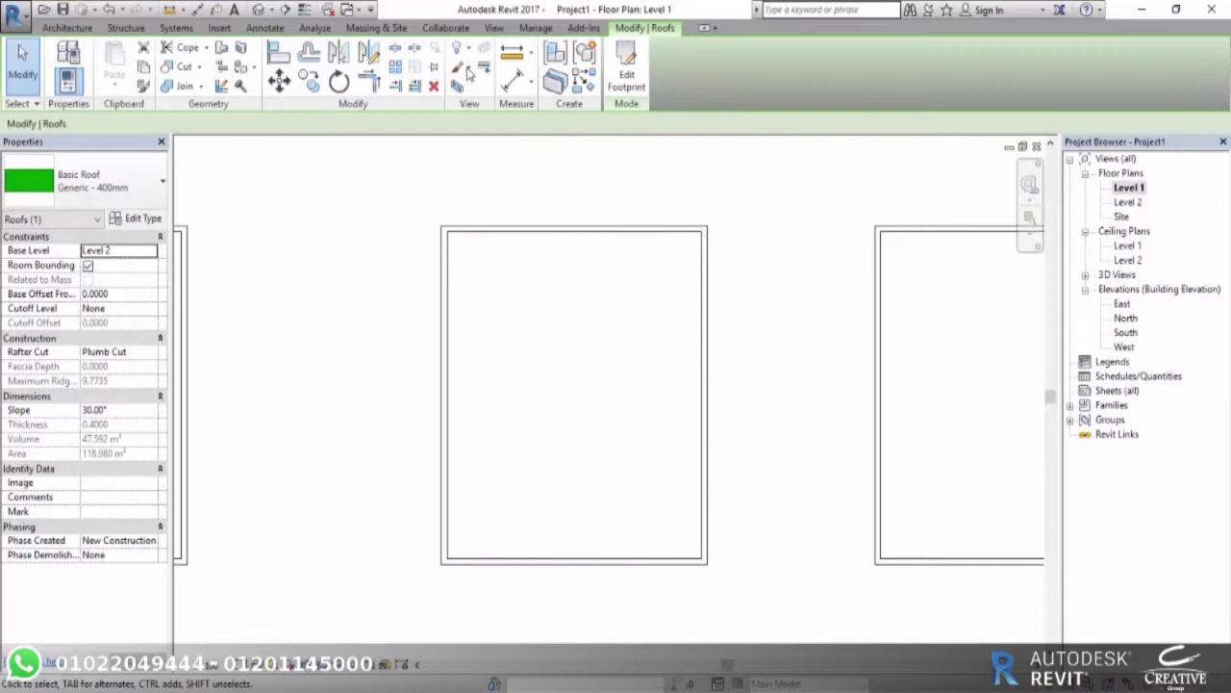
click(258, 8)
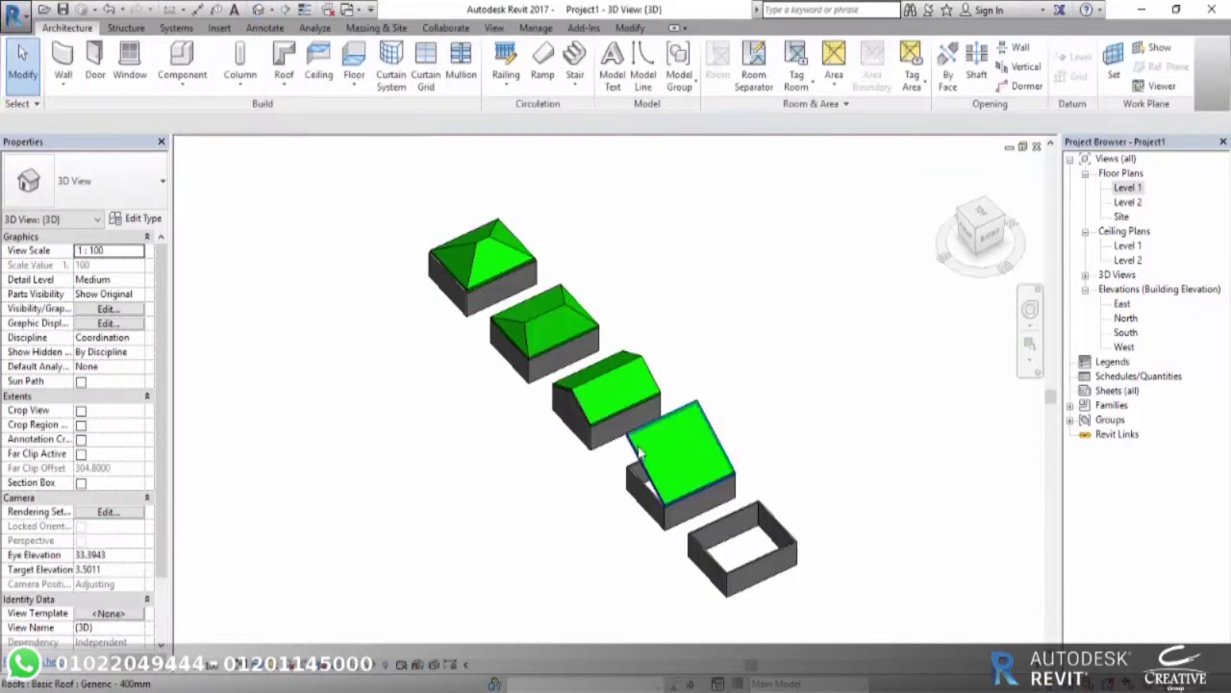
Select the fourth box's back, left and front walls and attach their tops to the sloped roof.
scroll(619, 463, up, 3)
mouse_move(580, 550)
shift+middle_down()
mouse_move(786, 449)
mouse_move(773, 457)
shift+middle_up()
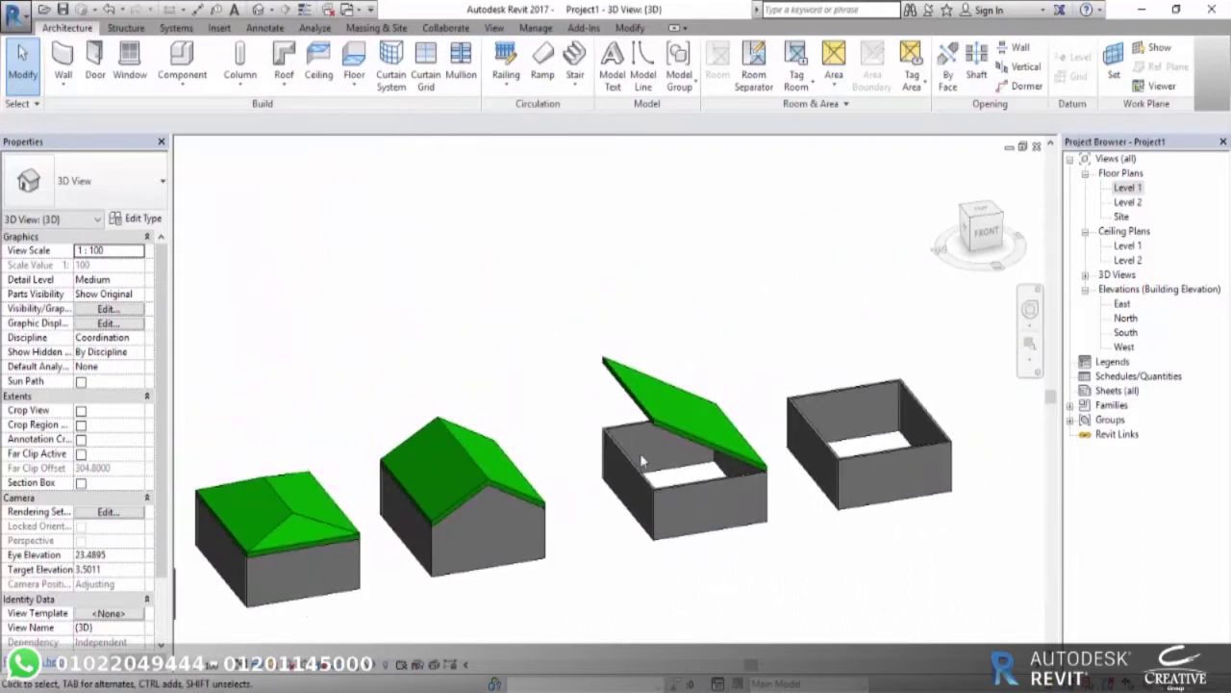
scroll(904, 250, up, 2)
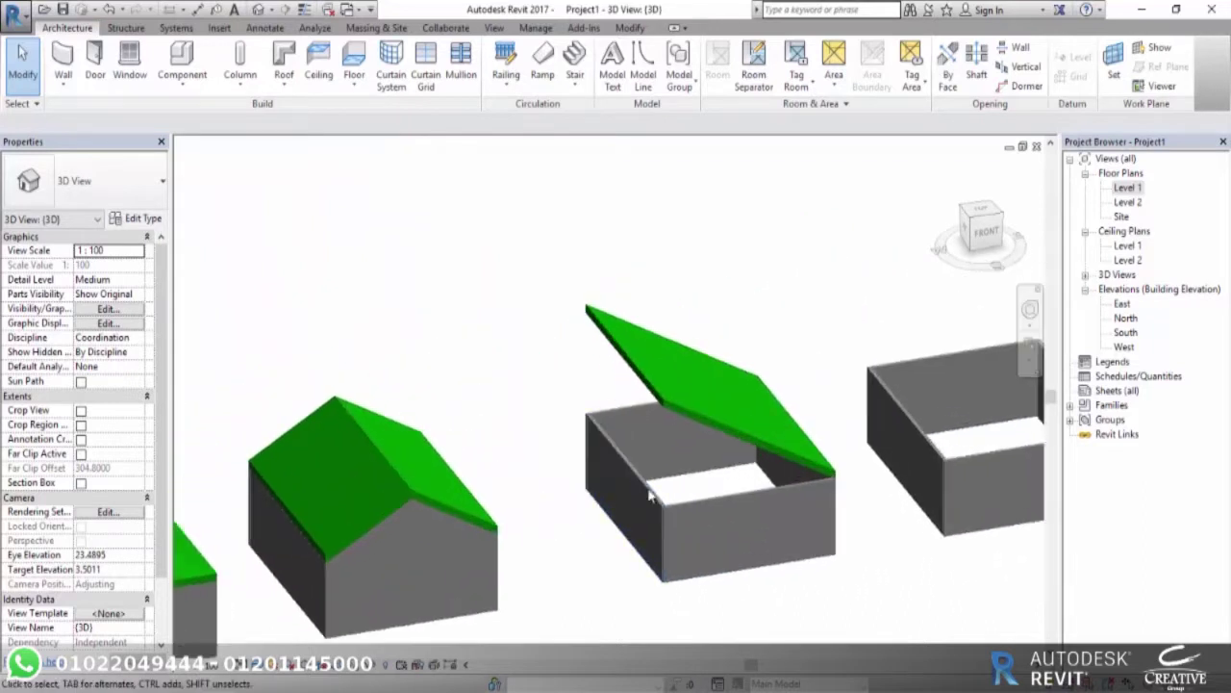
click(623, 407)
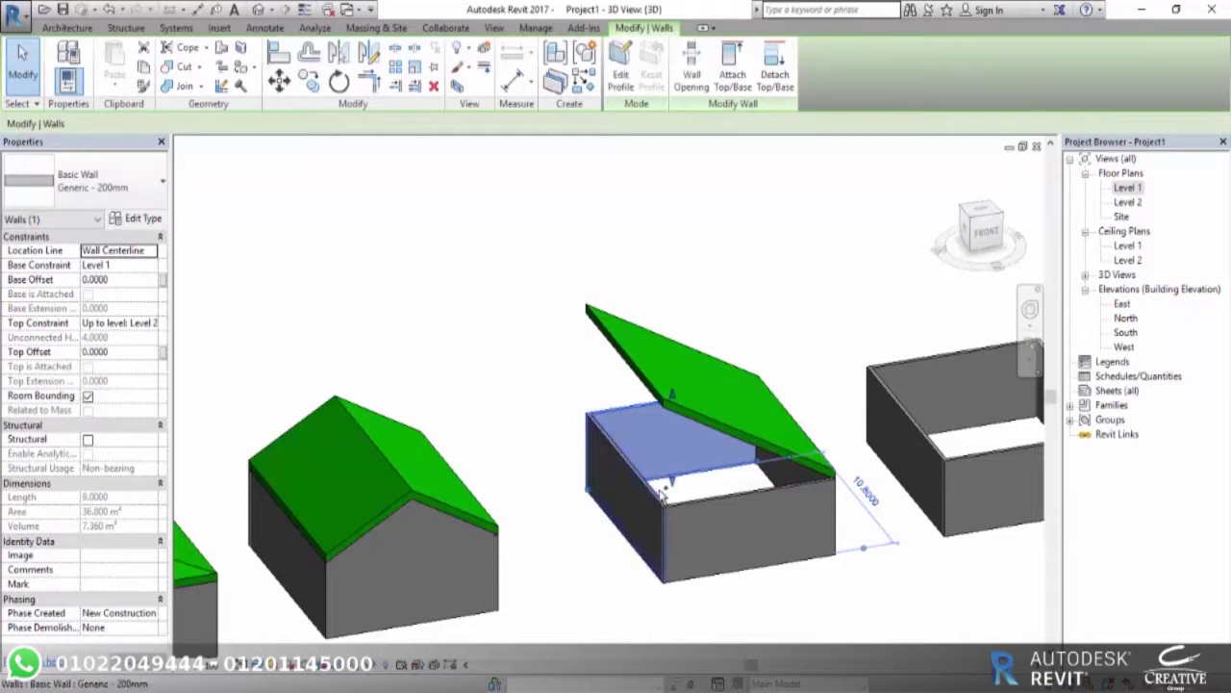
ctrl+click(656, 498)
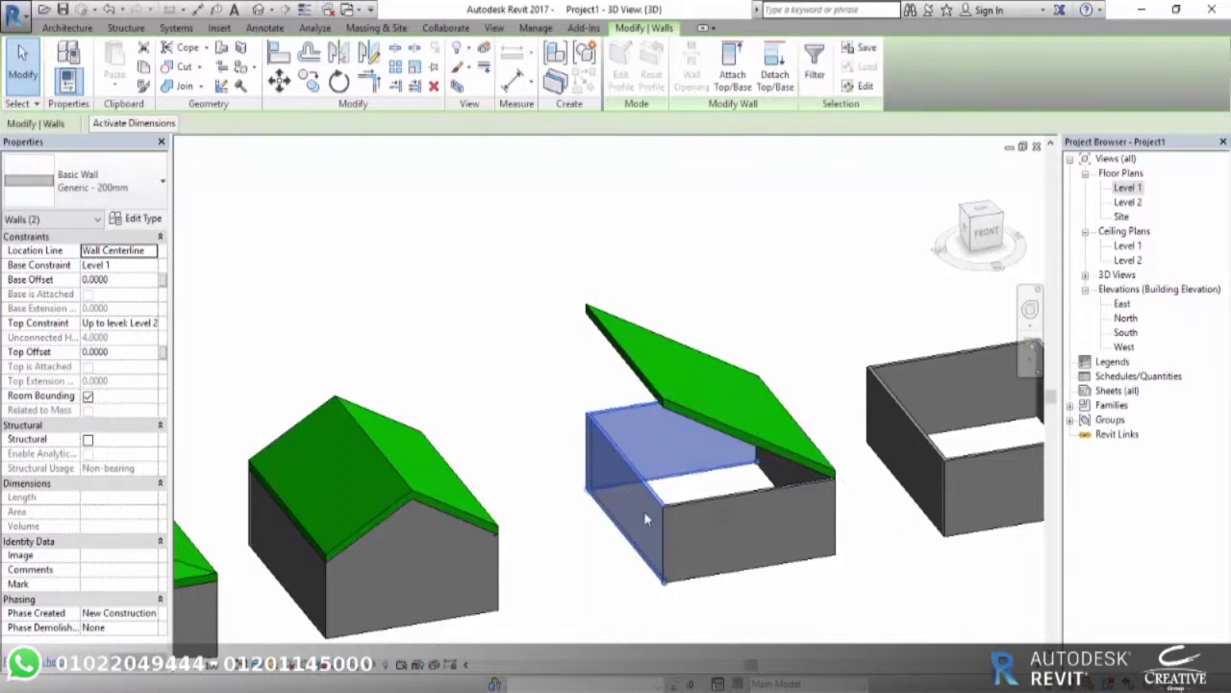
ctrl+click(699, 515)
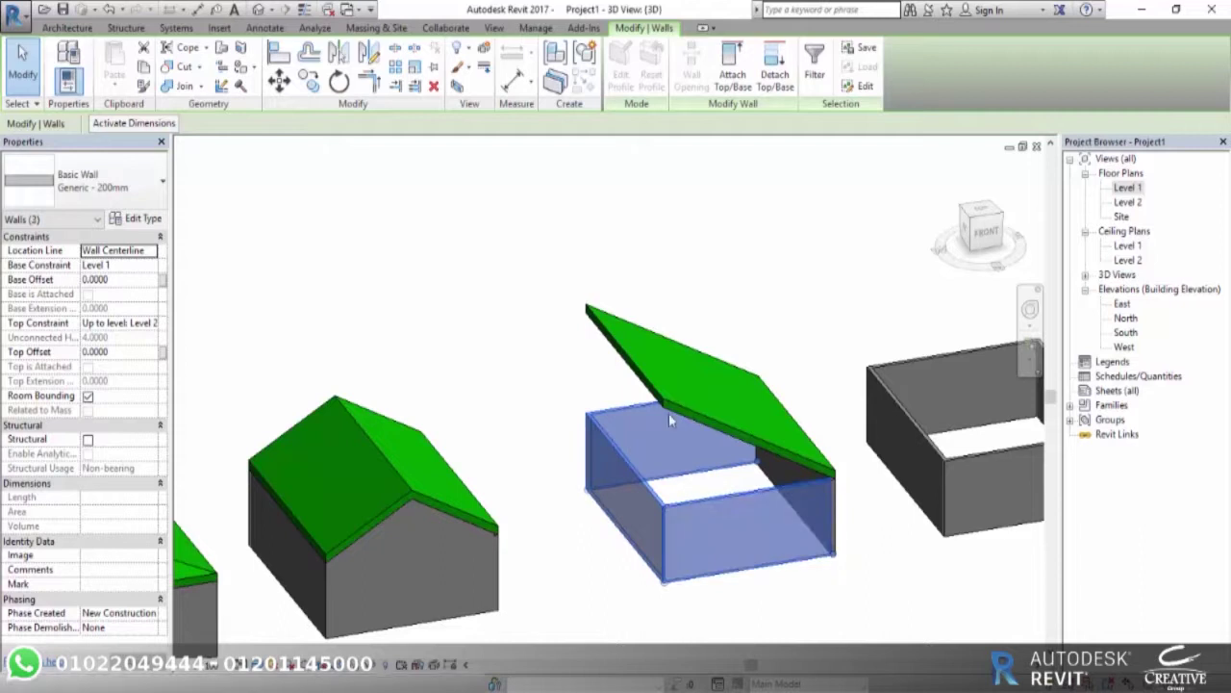
click(733, 69)
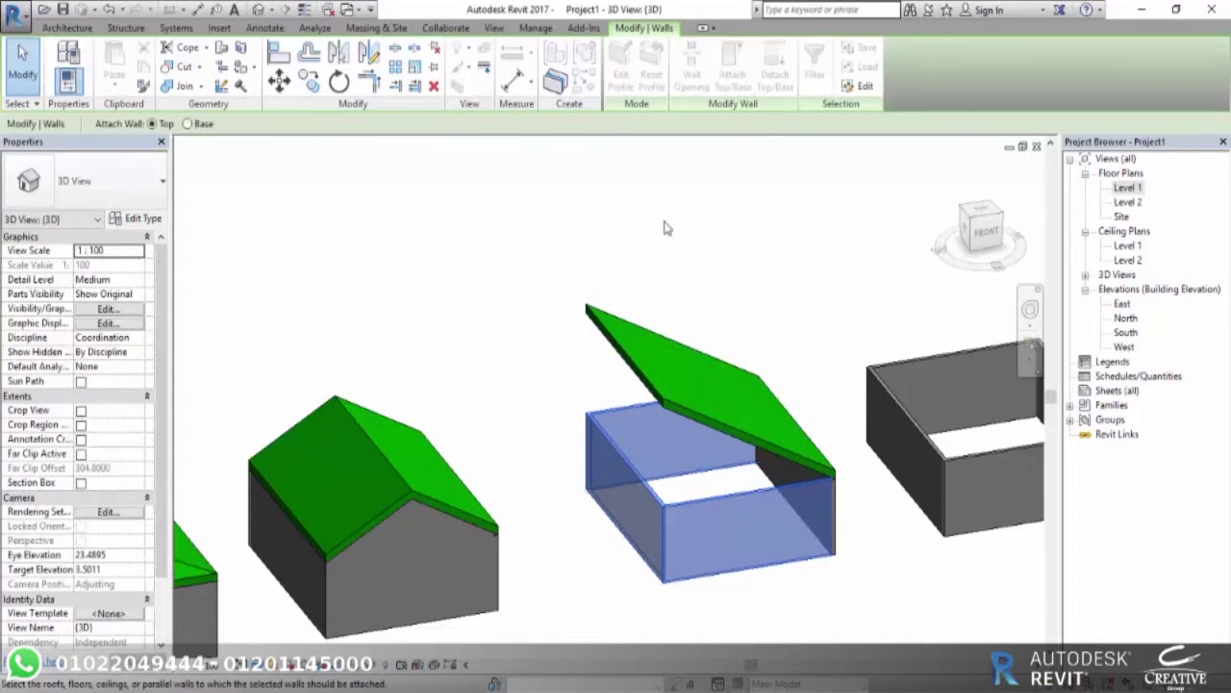
click(599, 325)
click(645, 297)
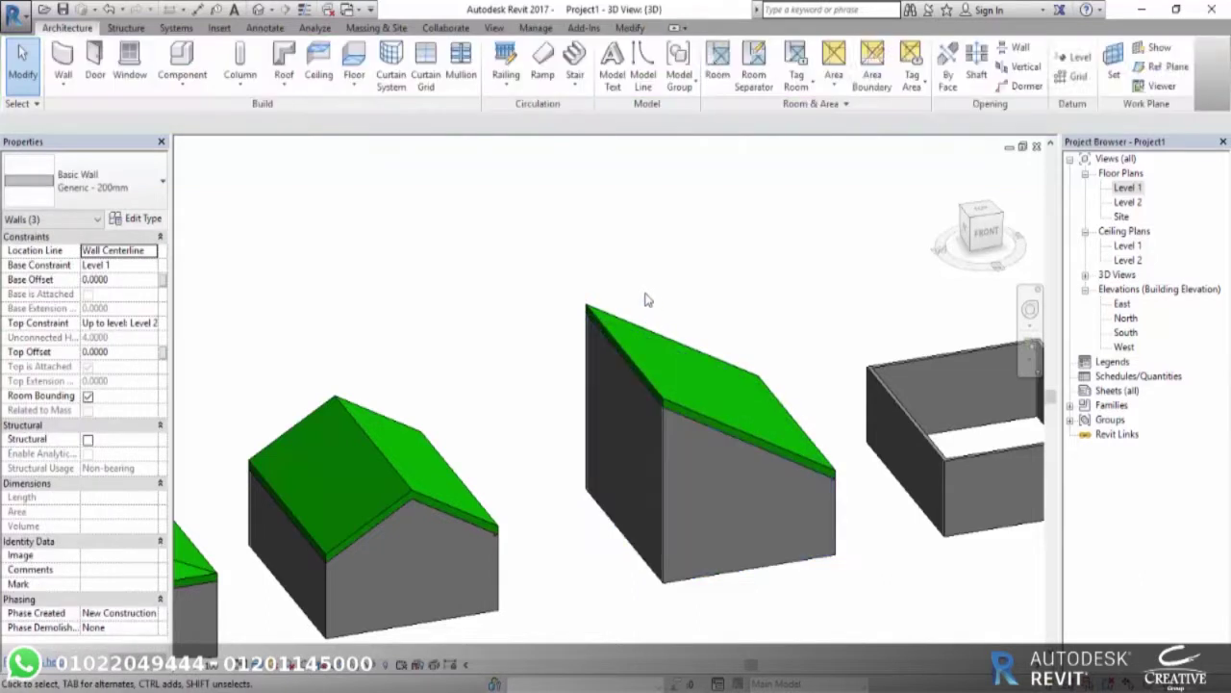
mouse_move(745, 442)
shift+middle_down()
mouse_move(566, 450)
mouse_move(786, 467)
mouse_move(742, 537)
shift+middle_up()
scroll(566, 450, down, 5)
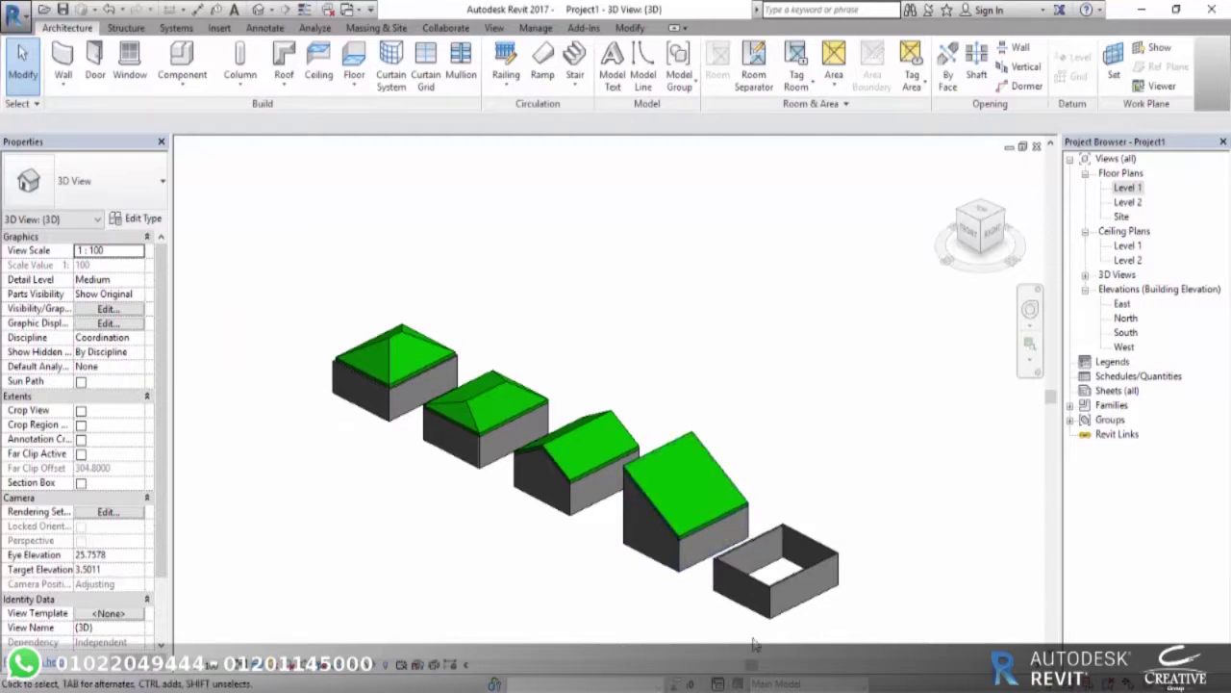
scroll(791, 620, up, 2)
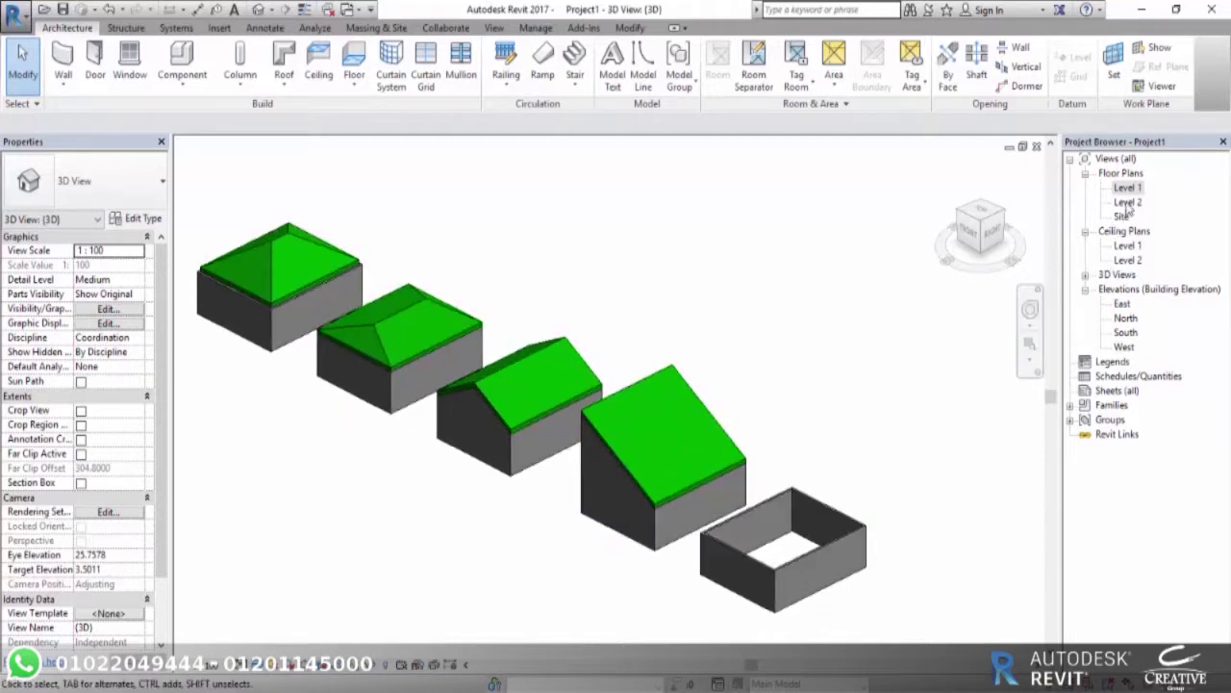
In the Level 1 plan, copy the rightmost wall box one position to the right.
double_click(1127, 202)
scroll(780, 433, down, 3)
mouse_move(770, 461)
middle_down()
mouse_move(402, 470)
mouse_move(428, 469)
middle_up()
scroll(520, 416, up, 3)
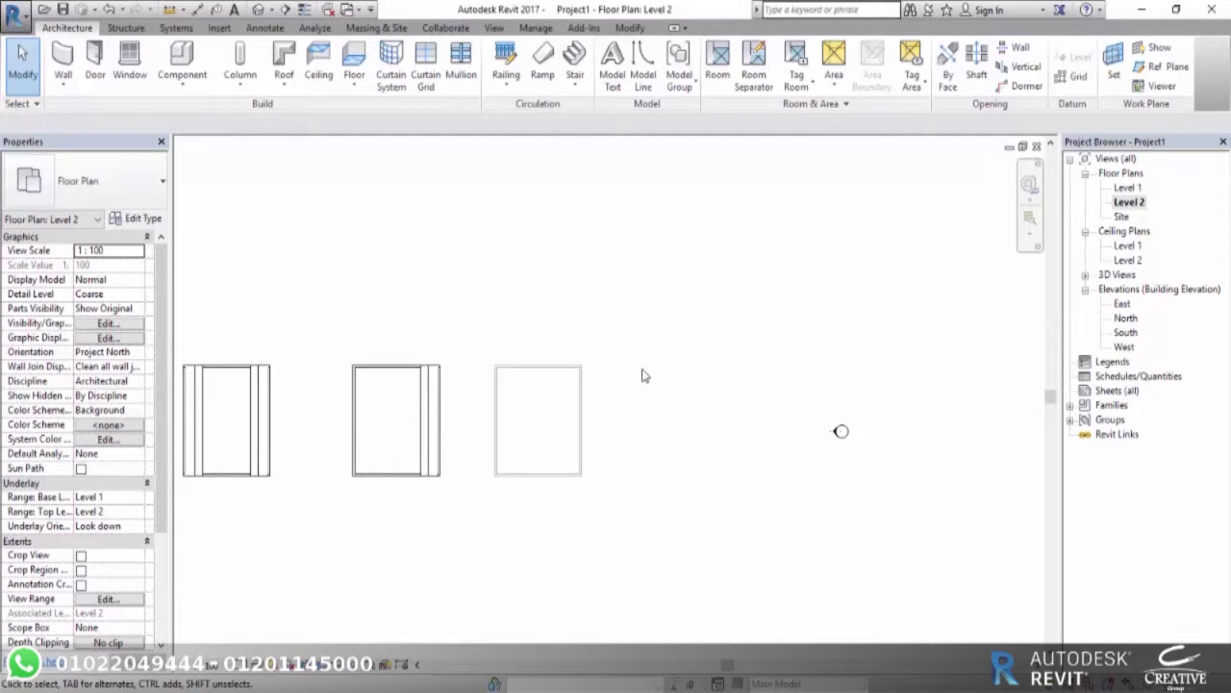
double_click(1128, 188)
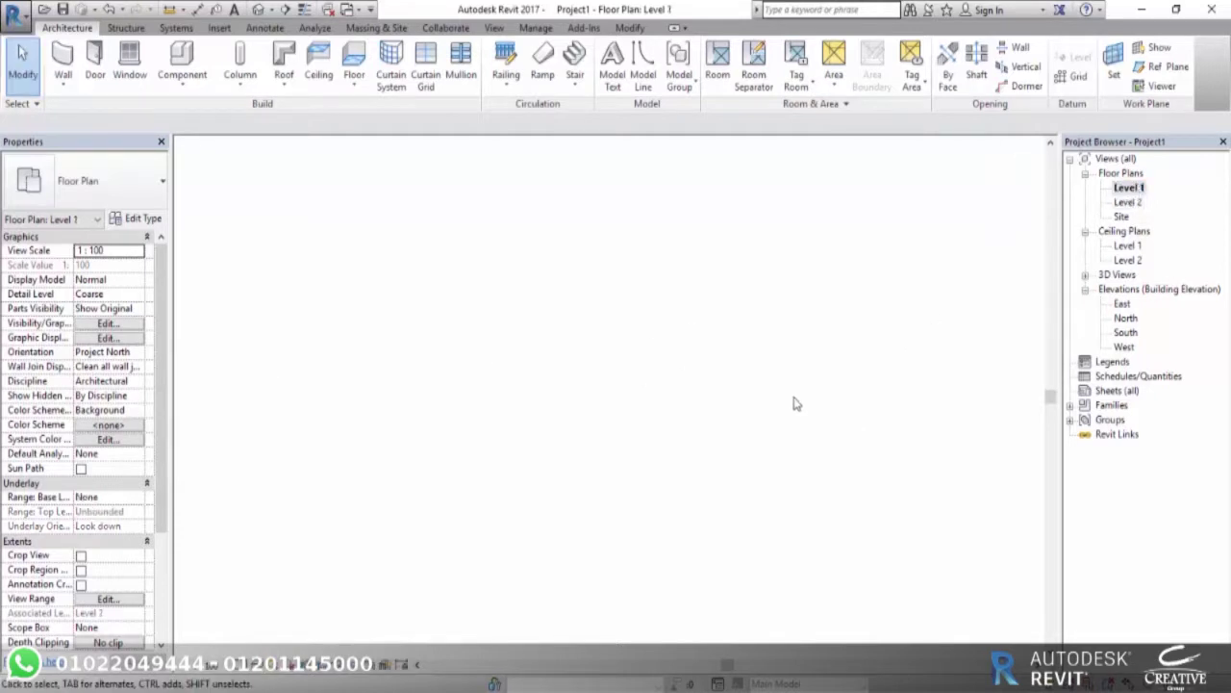
scroll(822, 413, down, 2)
middle_drag(834, 416, 649, 414)
drag(725, 345, 633, 514)
key(c)
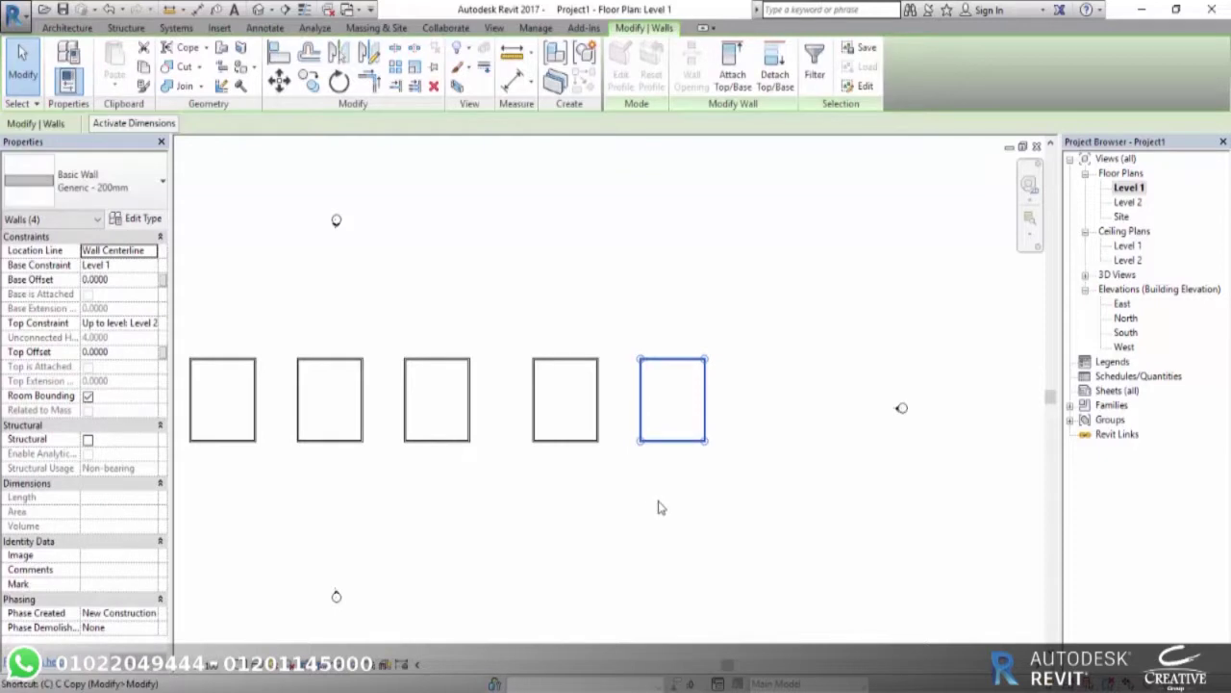
key(o)
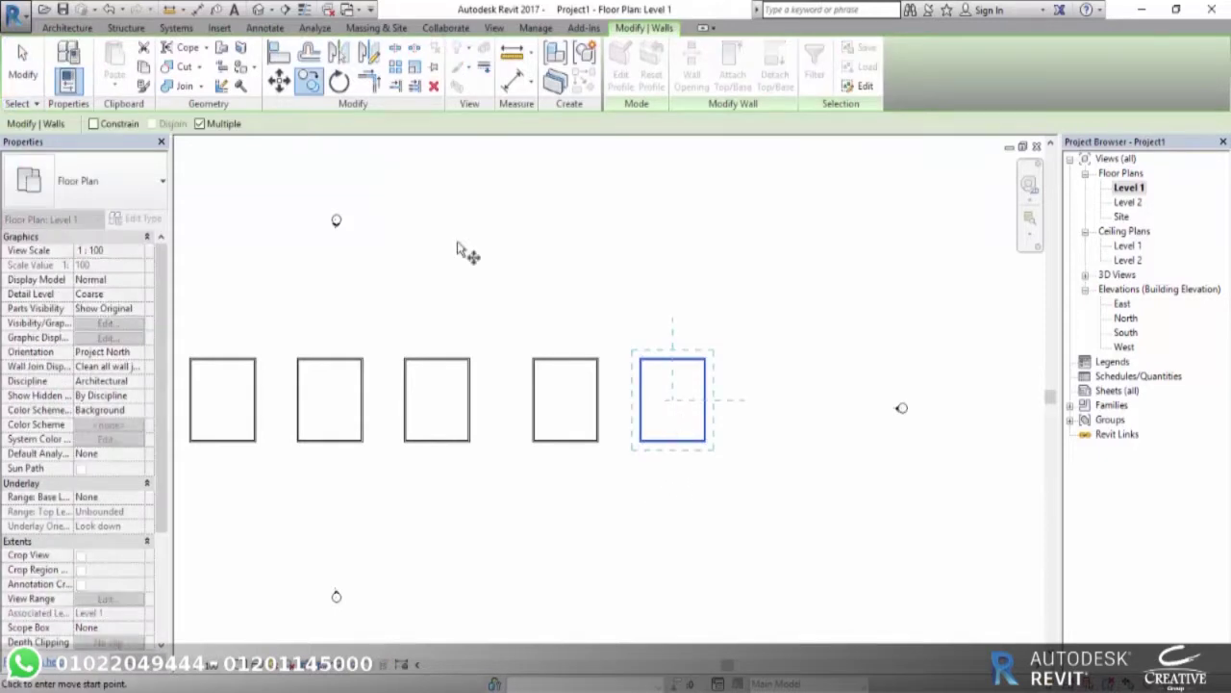
click(671, 412)
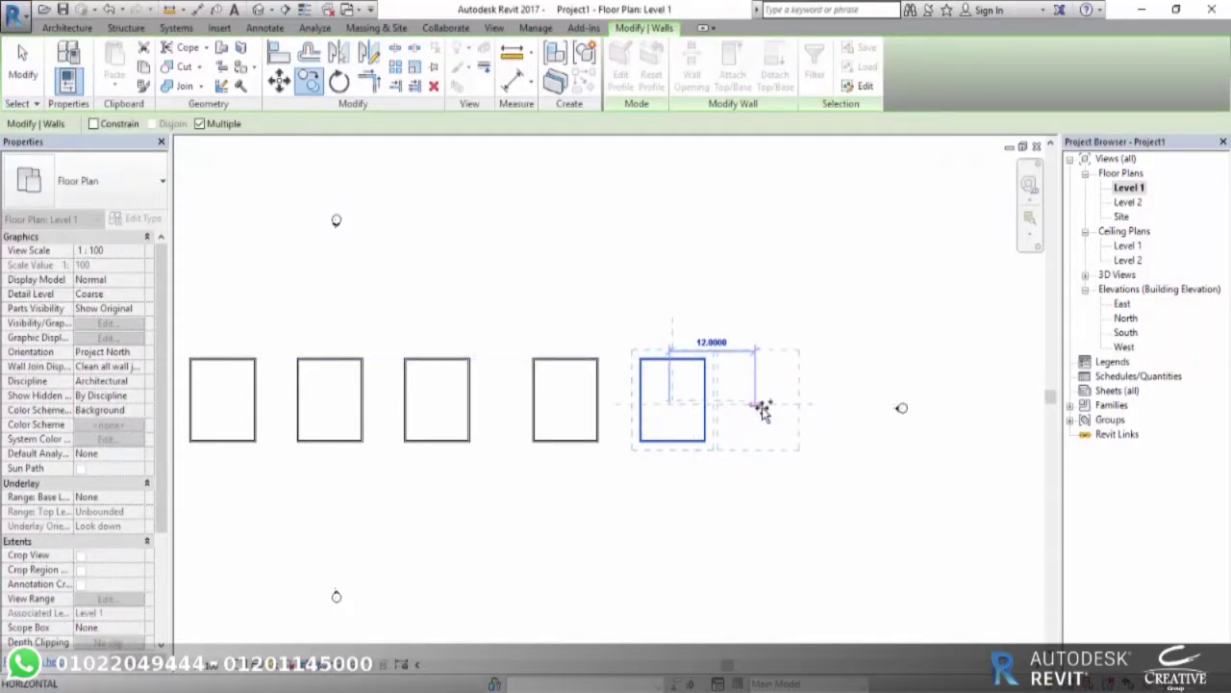
click(773, 404)
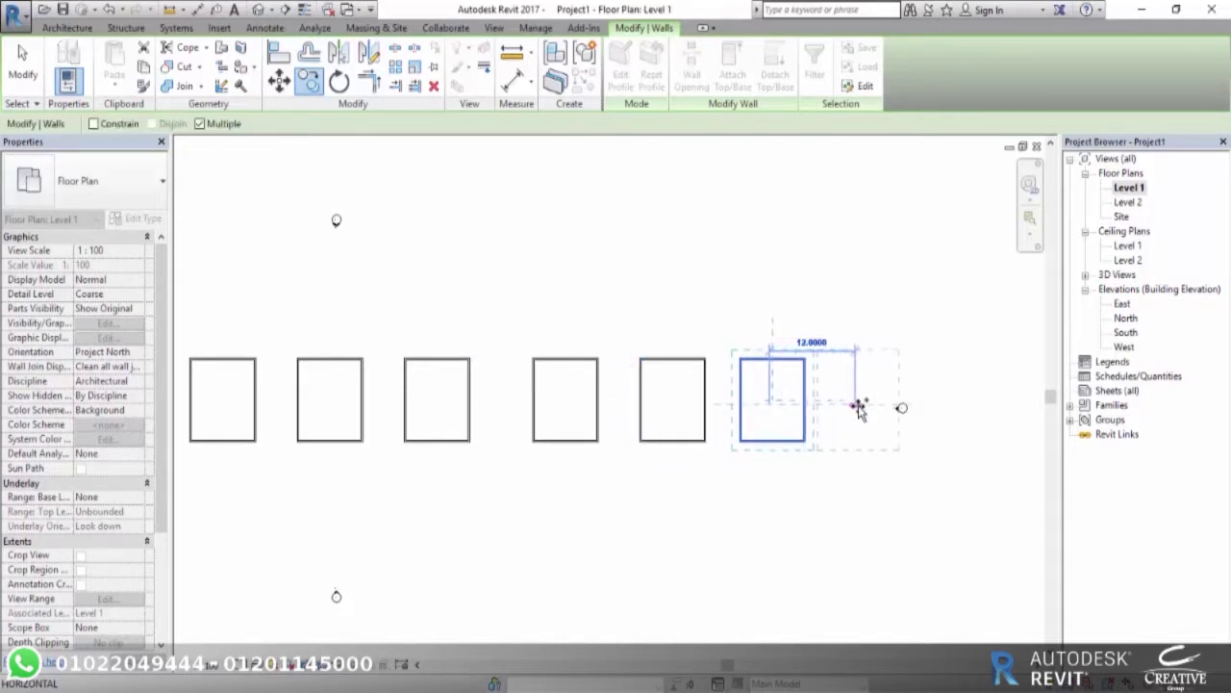
key(Escape)
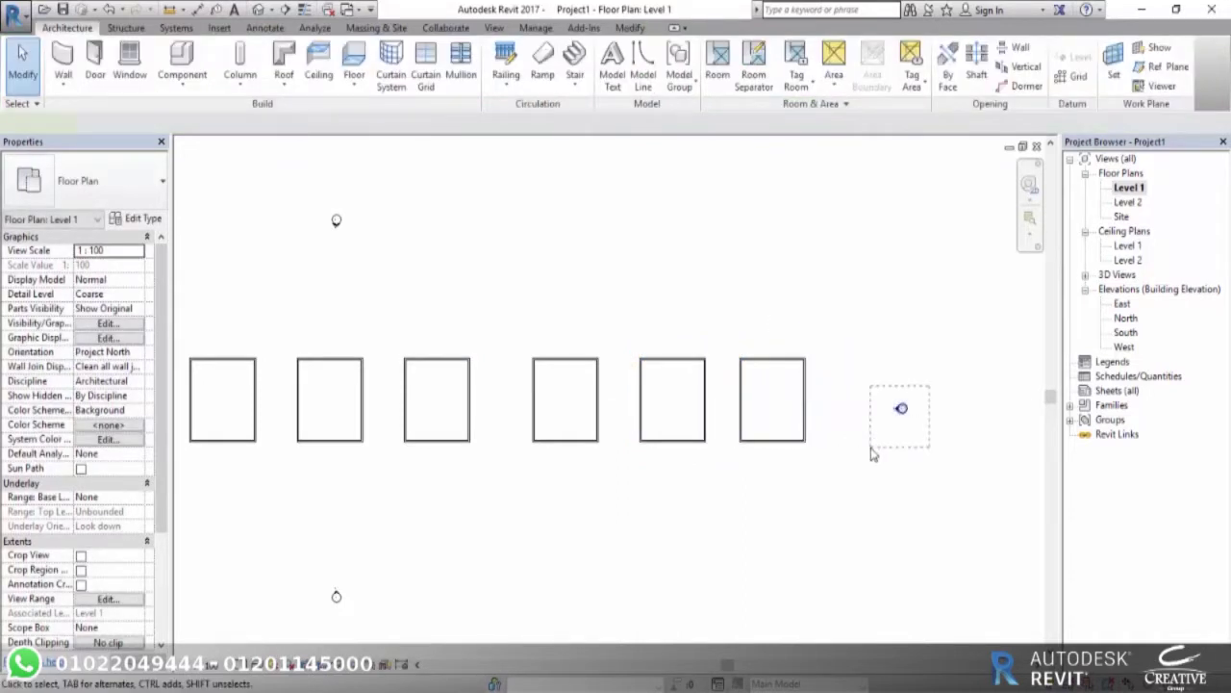
Move the right elevation marker farther right to clear room for the row.
drag(914, 385, 877, 448)
key(m)
key(v)
click(903, 414)
scroll(786, 414, down, 3)
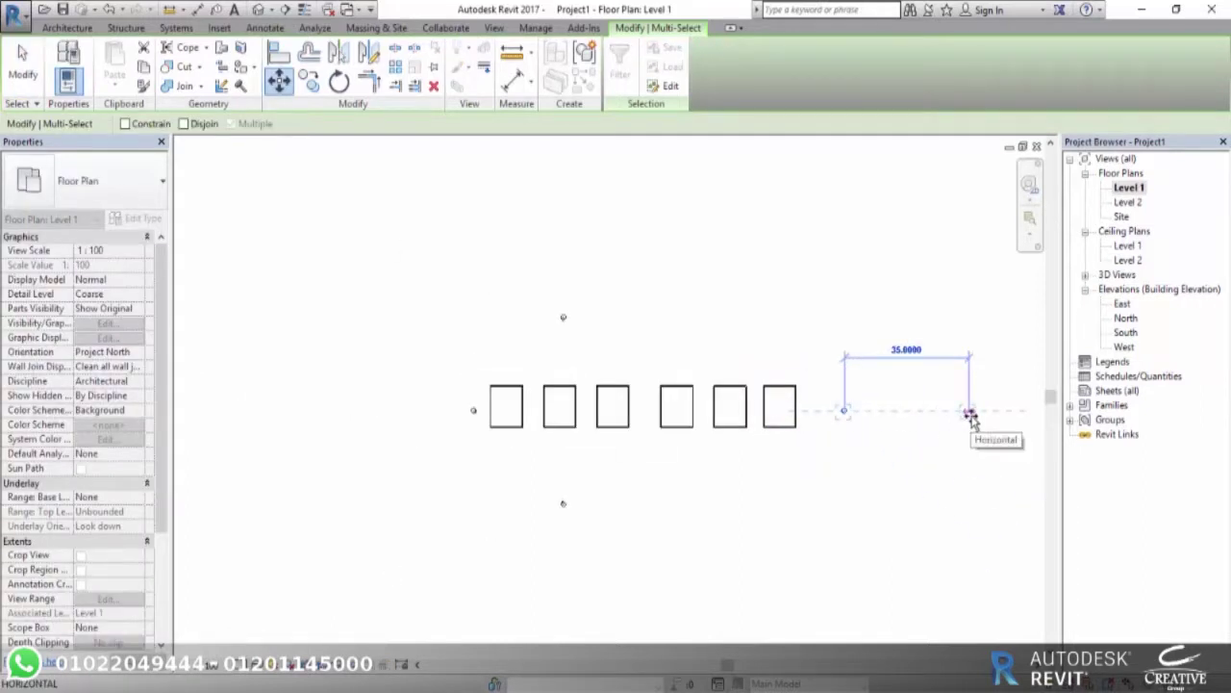
click(977, 409)
scroll(797, 413, up, 3)
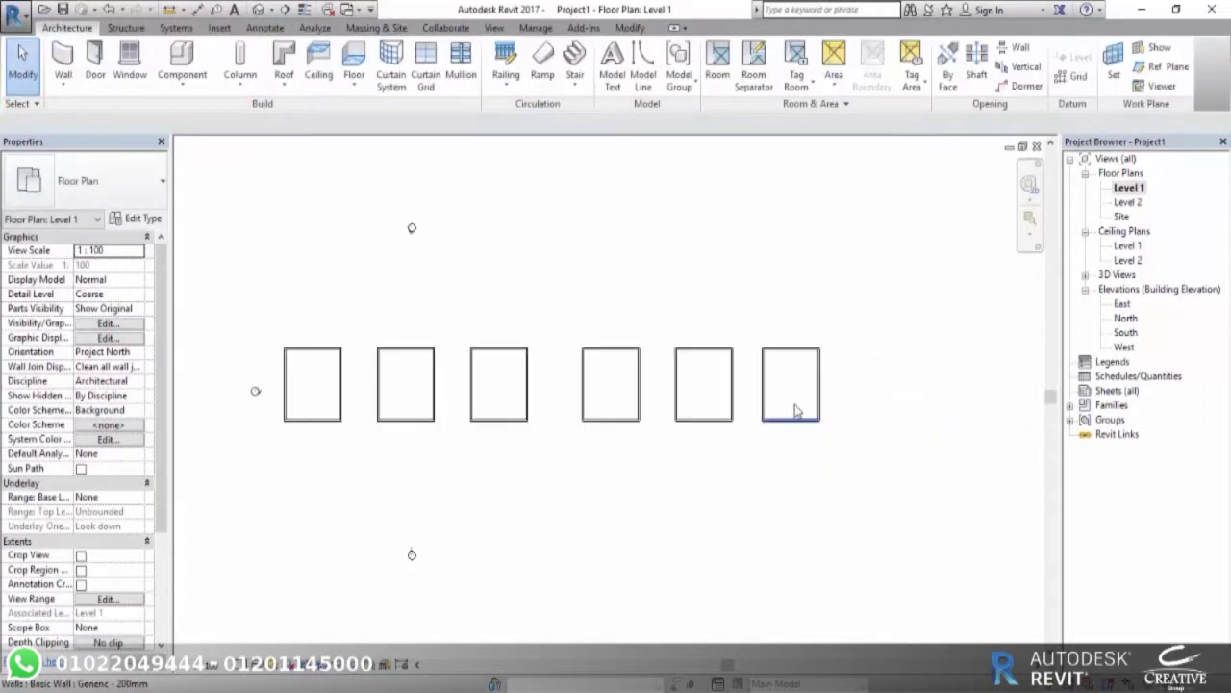
Copy the last box twice more at the row's end and view all eight enclosures in 3D.
mouse_move(859, 298)
mouse_down()
mouse_move(670, 459)
mouse_move(756, 473)
mouse_up()
key(c)
key(o)
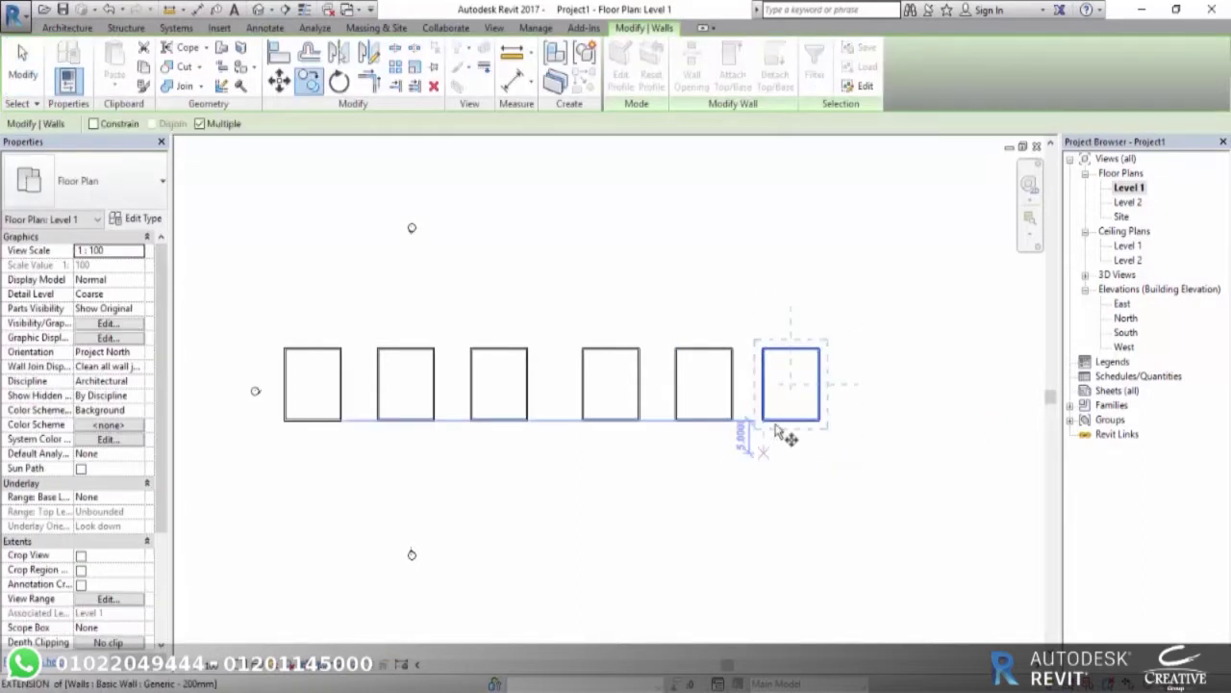
click(806, 387)
scroll(870, 393, down, 1)
scroll(870, 395, down, 1)
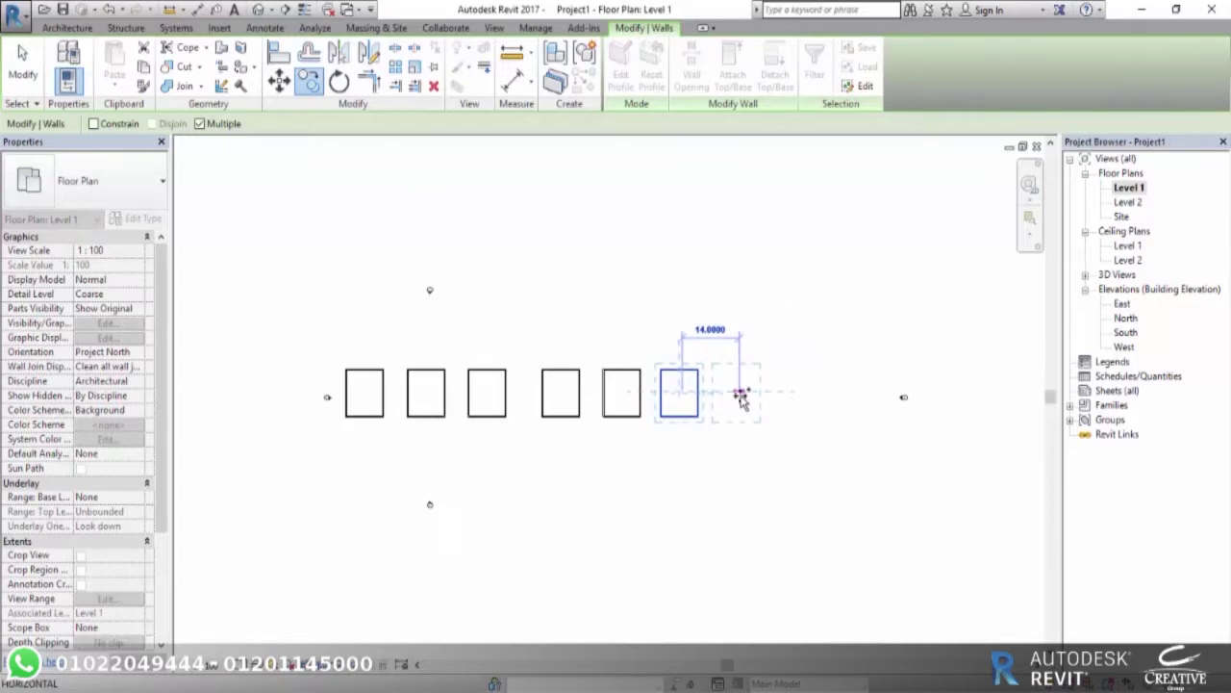
click(742, 393)
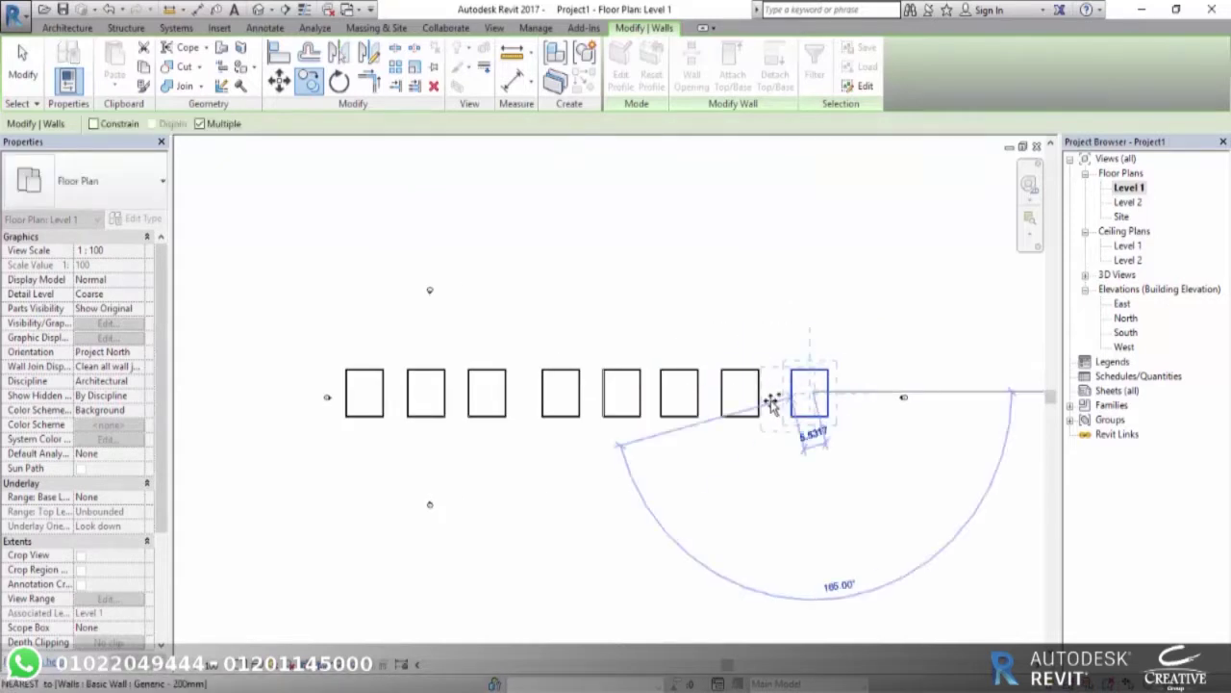
click(809, 392)
key(Escape)
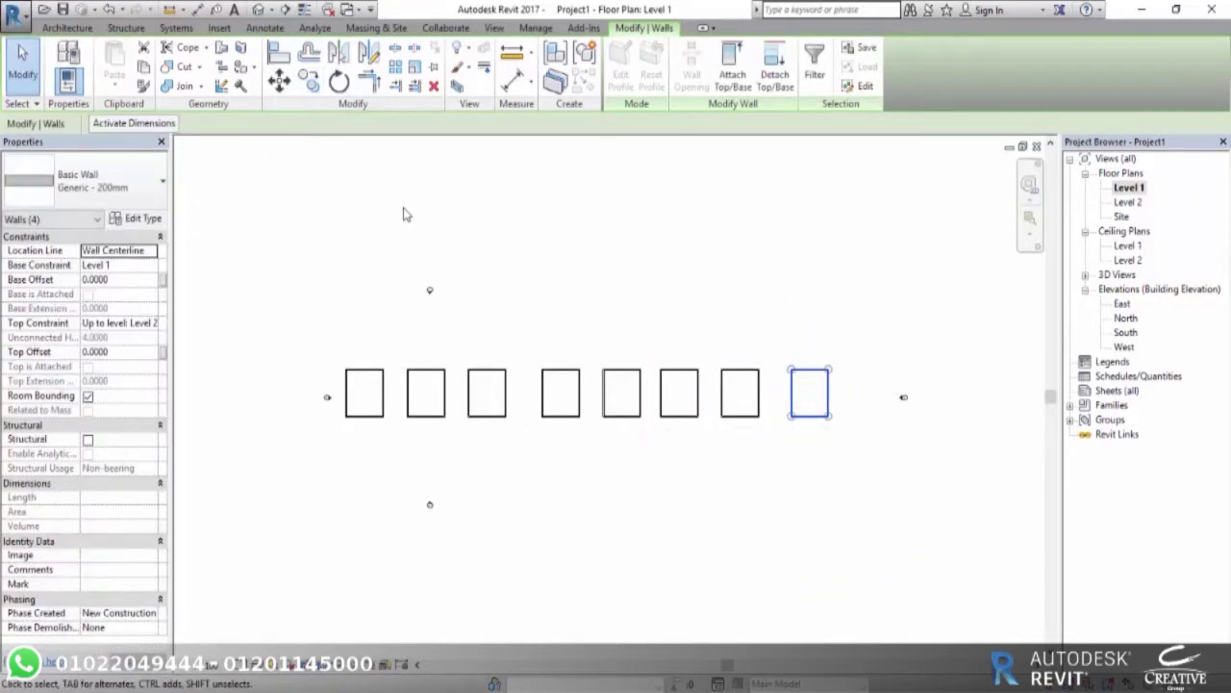
click(259, 11)
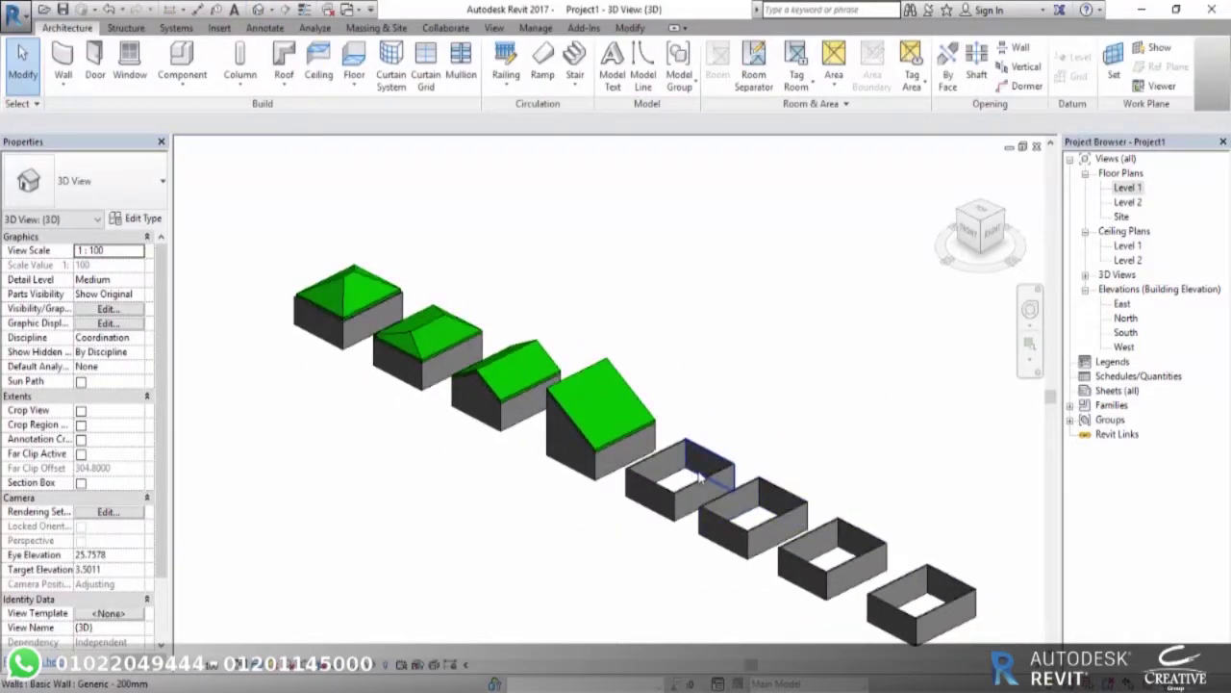
Go from the Level 1 floor plan to the Level 2 floor plan.
double_click(1128, 188)
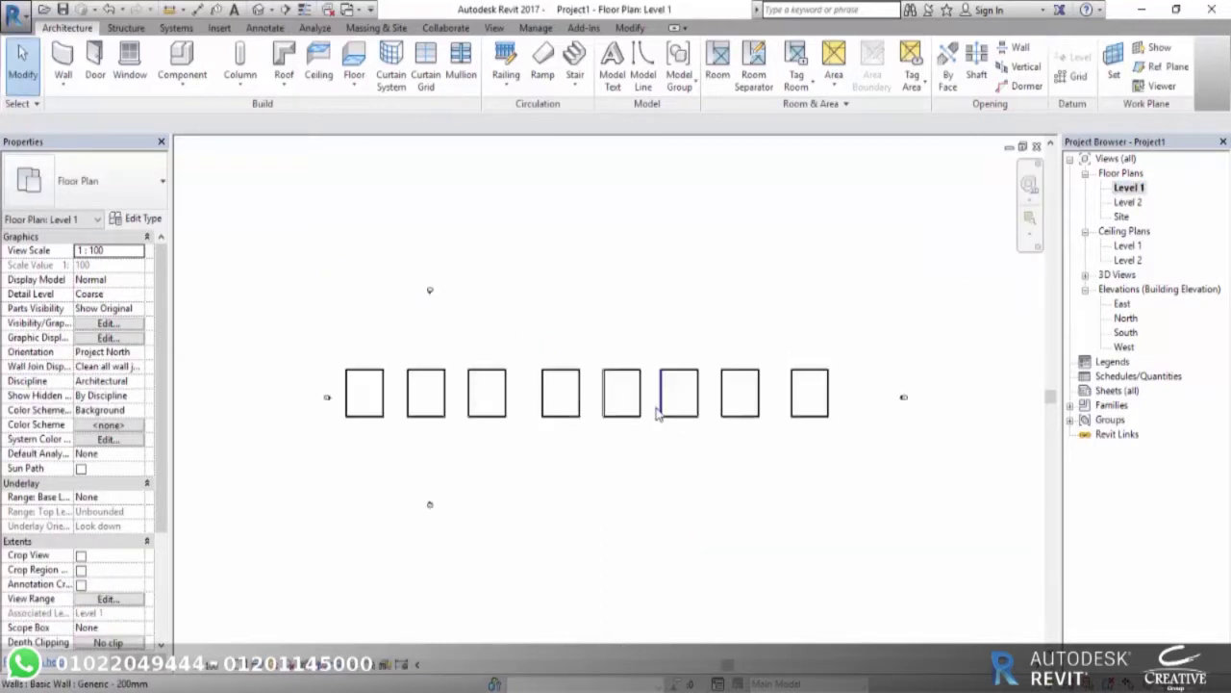
scroll(653, 384, up, 2)
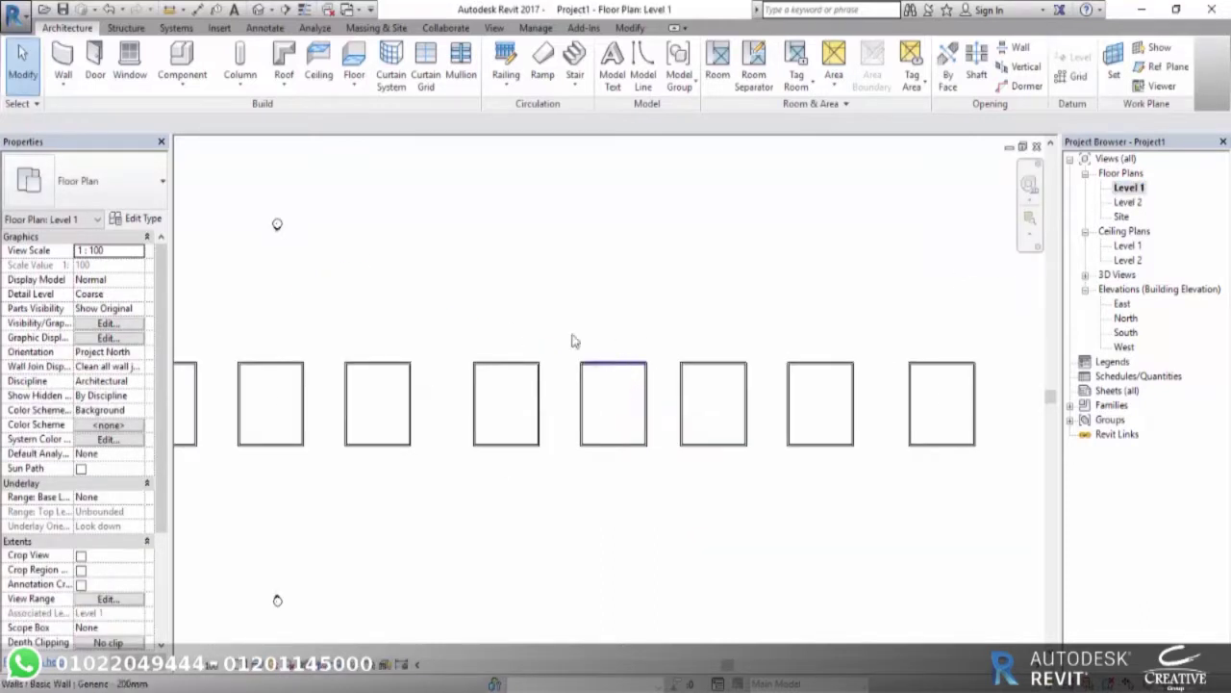
double_click(1128, 203)
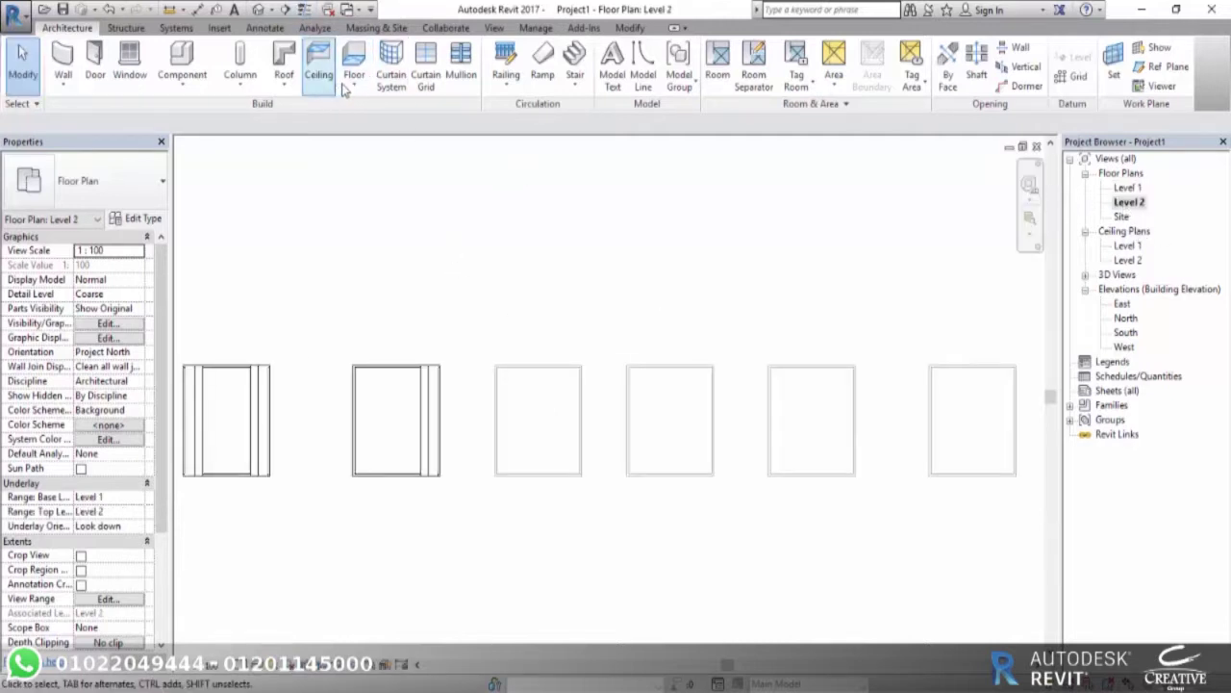
Start a roof by footprint, picking walls with a 1.0 boundary offset.
click(284, 79)
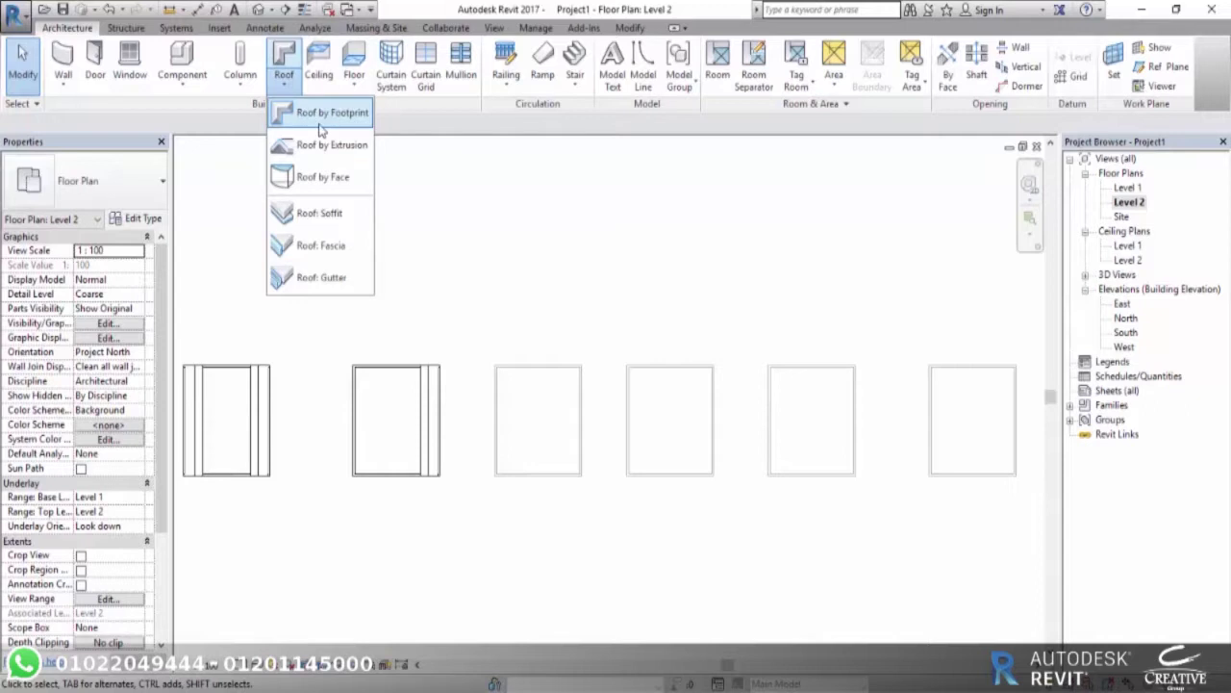
click(321, 130)
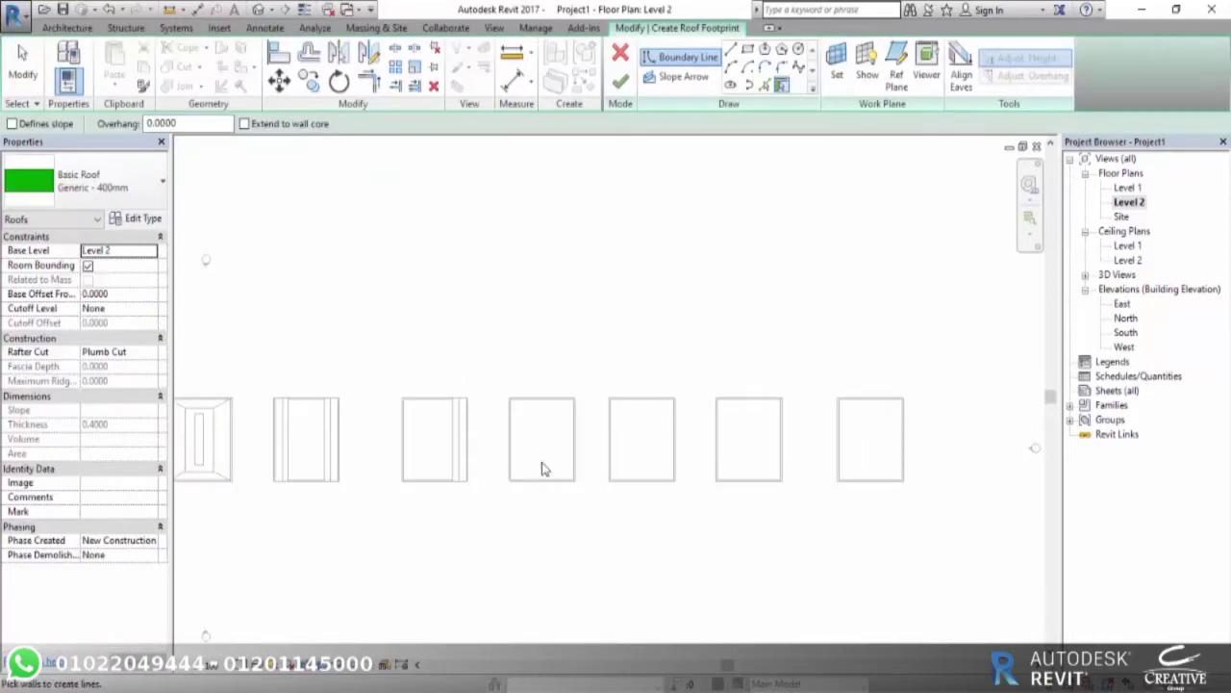
scroll(549, 458, up, 1)
scroll(554, 451, up, 1)
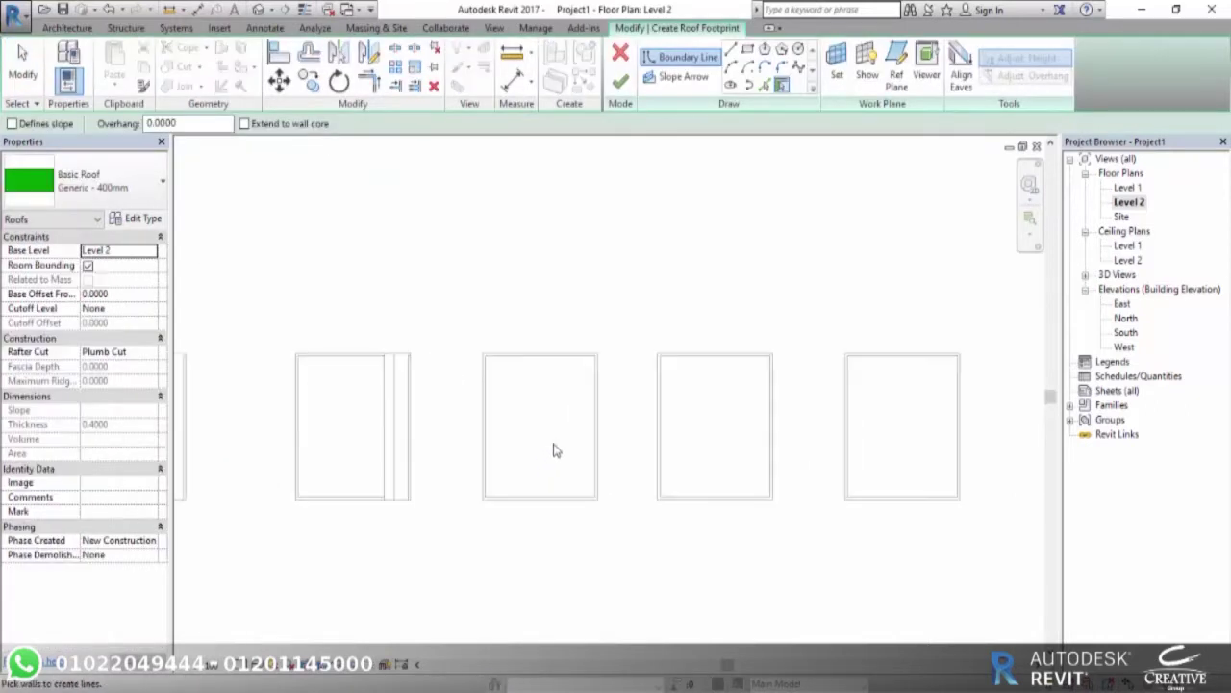
click(764, 85)
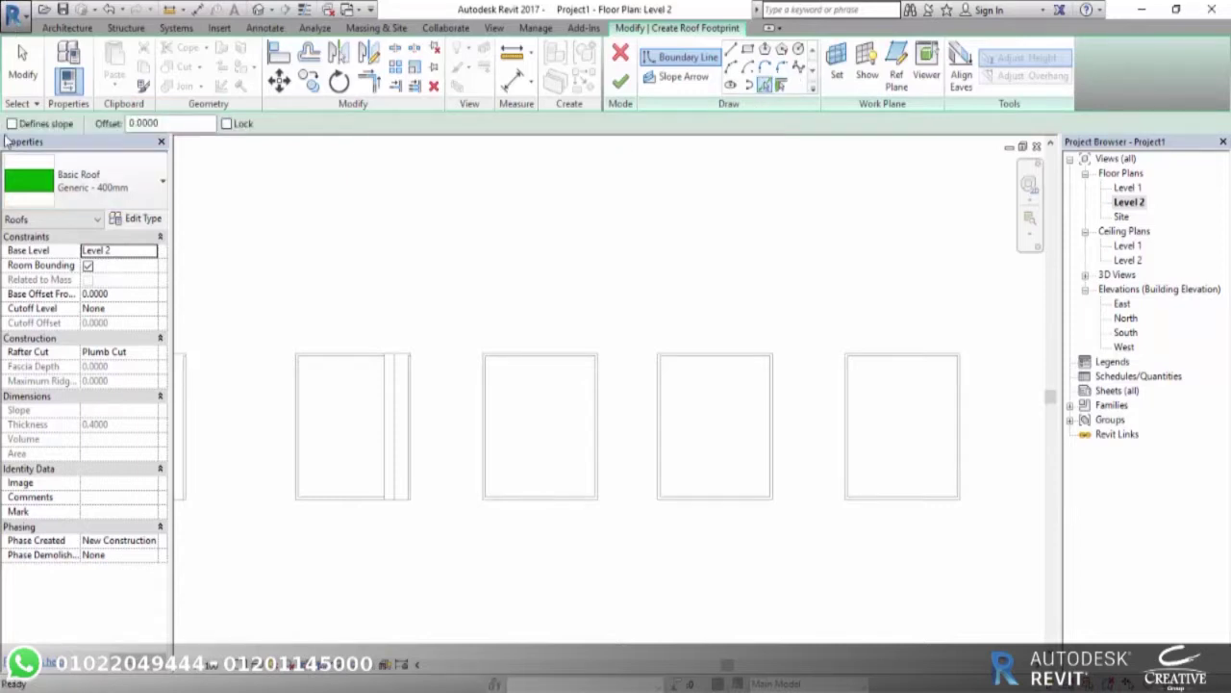
scroll(522, 376, up, 1)
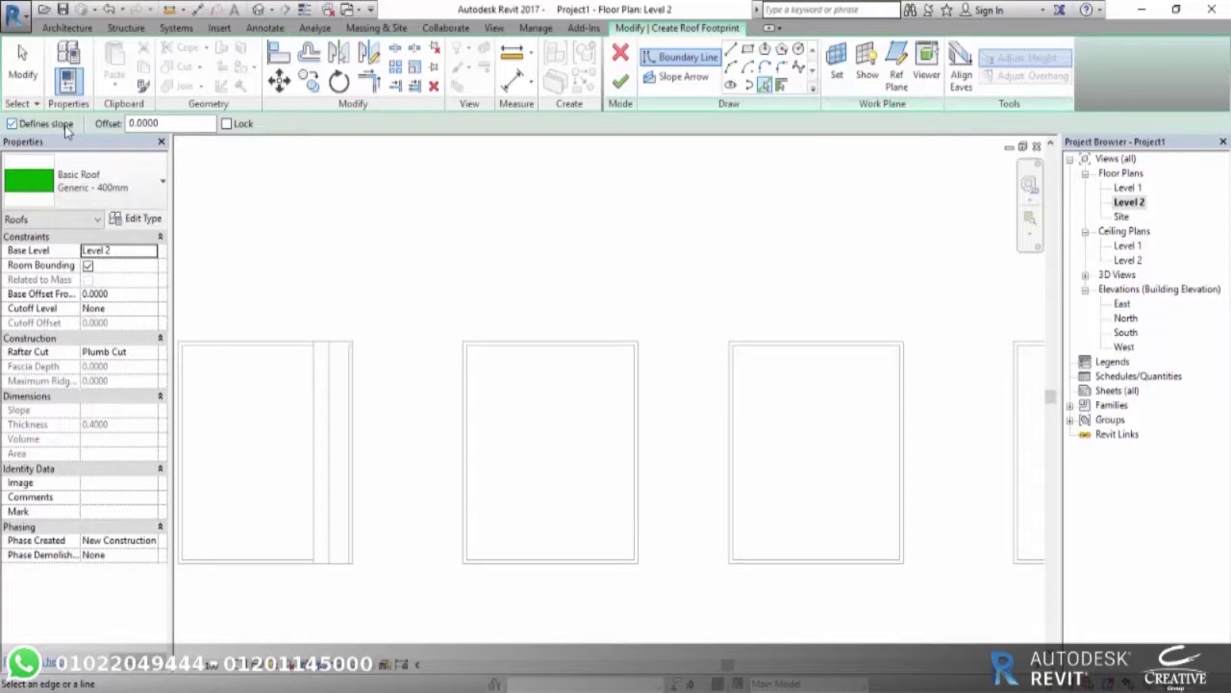
click(132, 124)
text(1)
key(Return)
Pick the right, top, left and bottom walls as sloped edges, completing the 30° hip roof.
scroll(646, 428, up, 2)
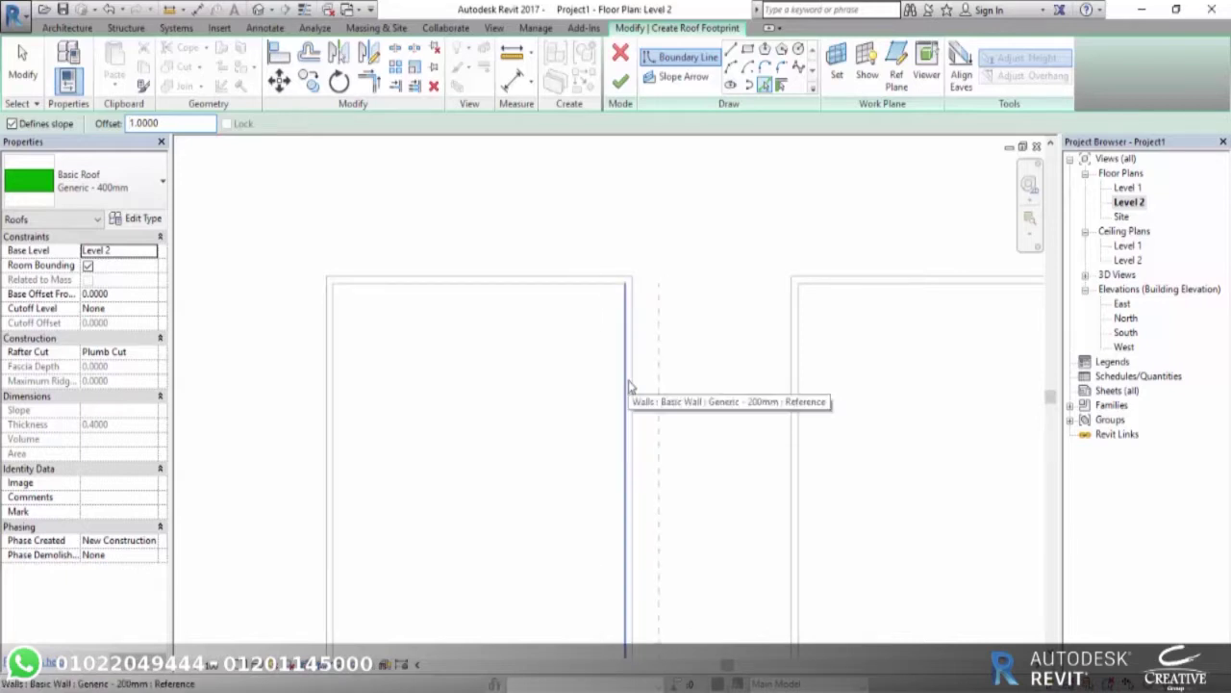
click(637, 393)
scroll(655, 395, down, 1)
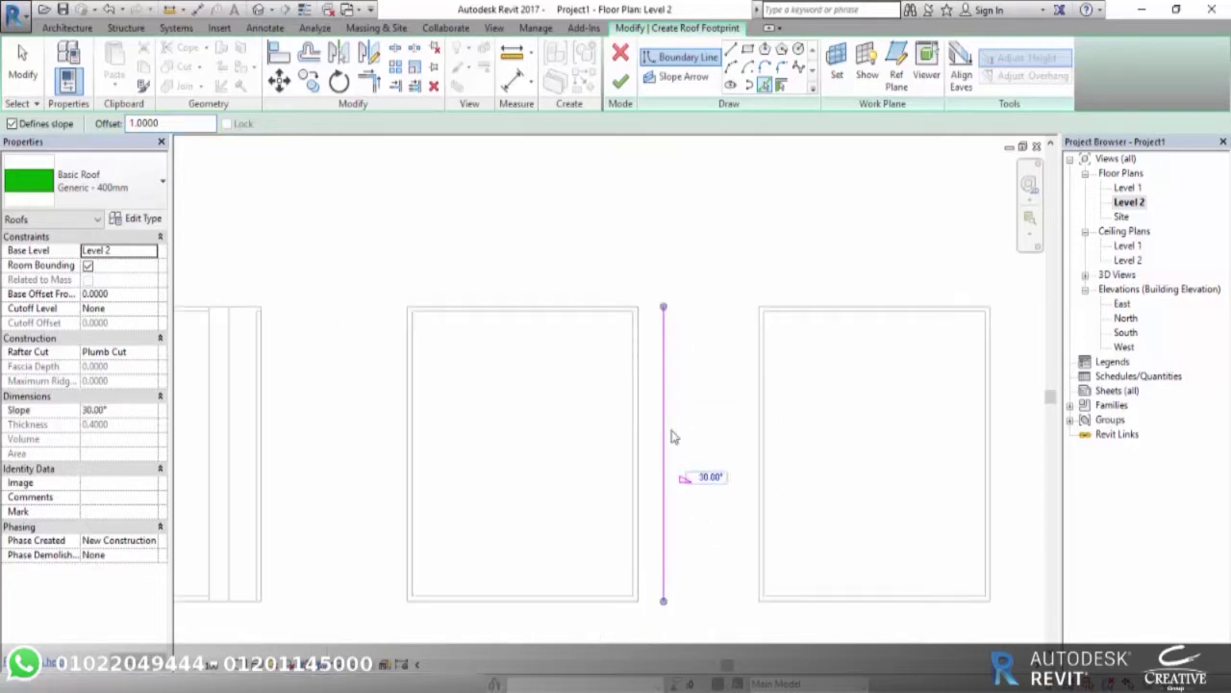
click(631, 308)
click(408, 368)
middle_drag(539, 495, 588, 332)
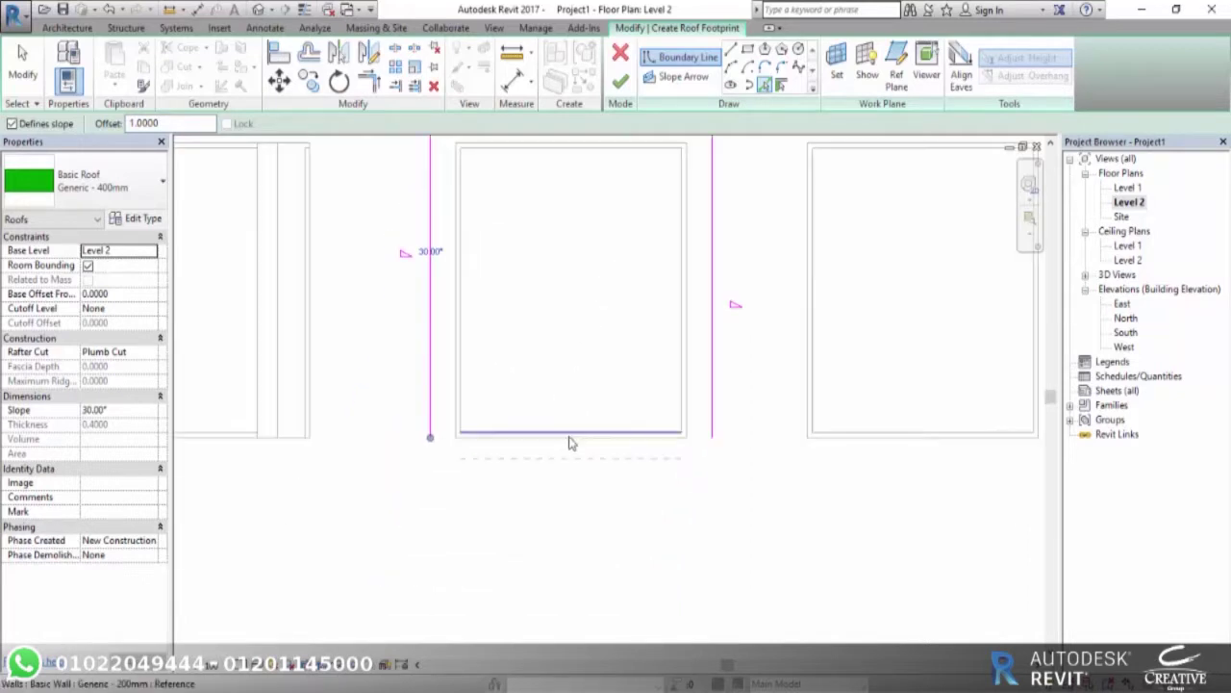
click(571, 449)
scroll(588, 361, down, 3)
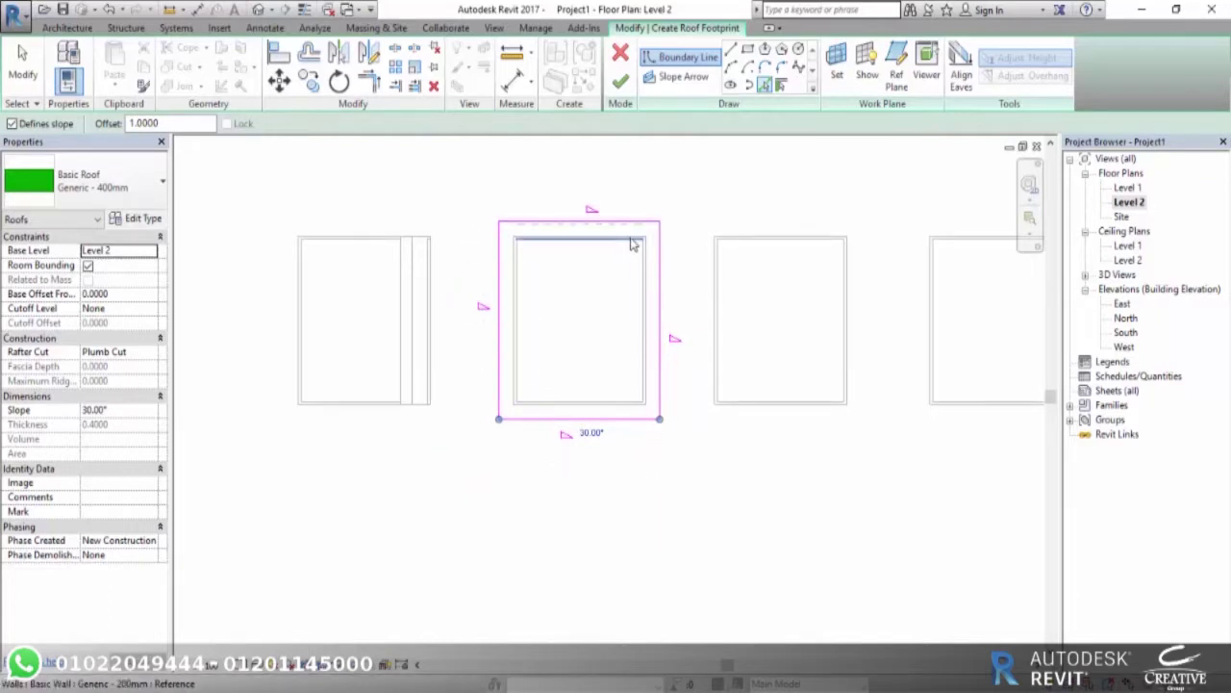
click(621, 82)
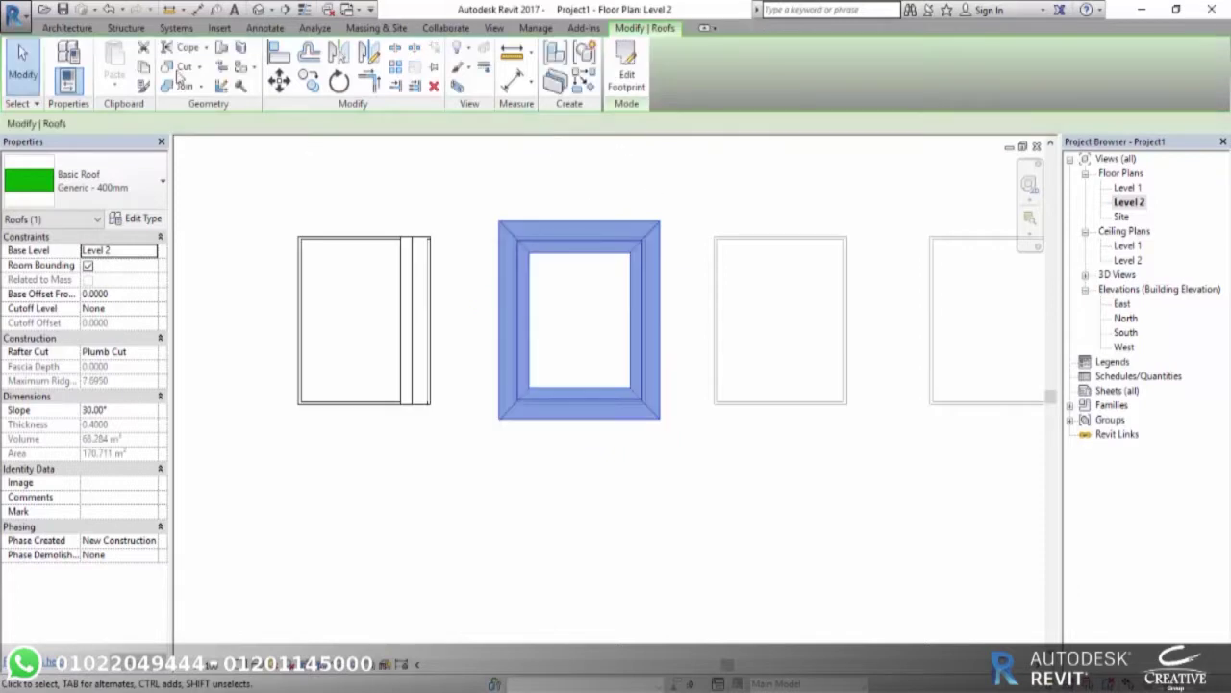
Orbit the Default 3D view to inspect the new hip roof among the row of houses.
click(263, 9)
scroll(626, 508, up, 1)
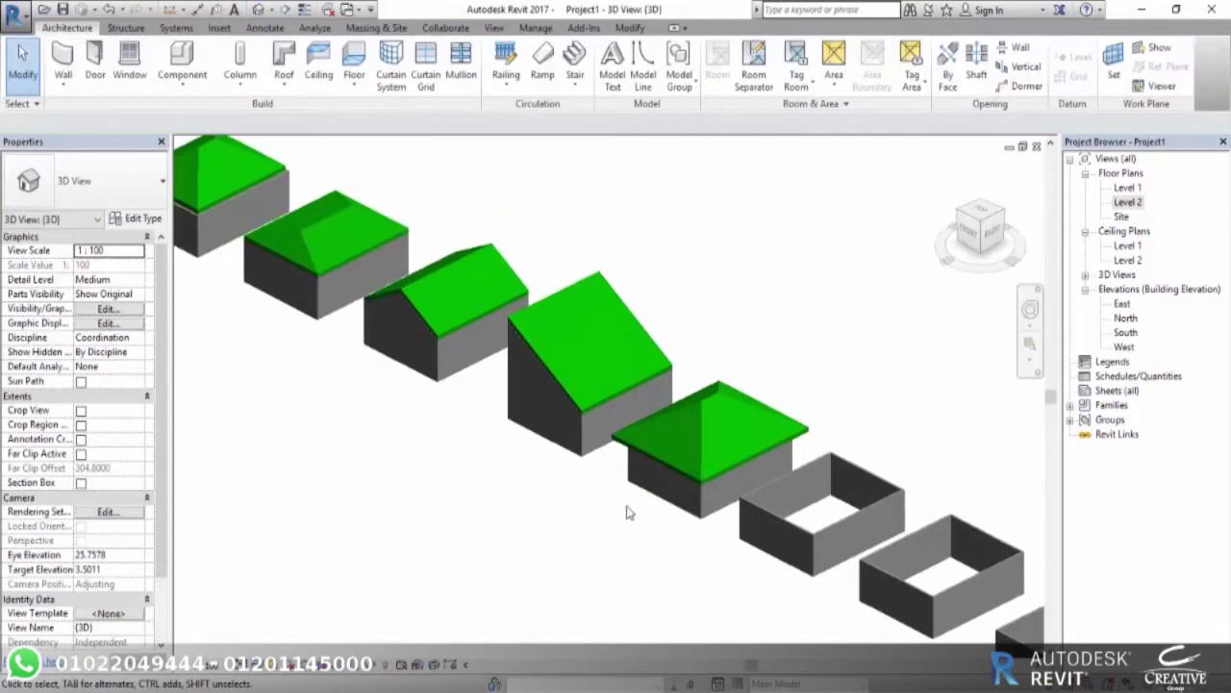
scroll(788, 572, up, 1)
scroll(796, 571, up, 1)
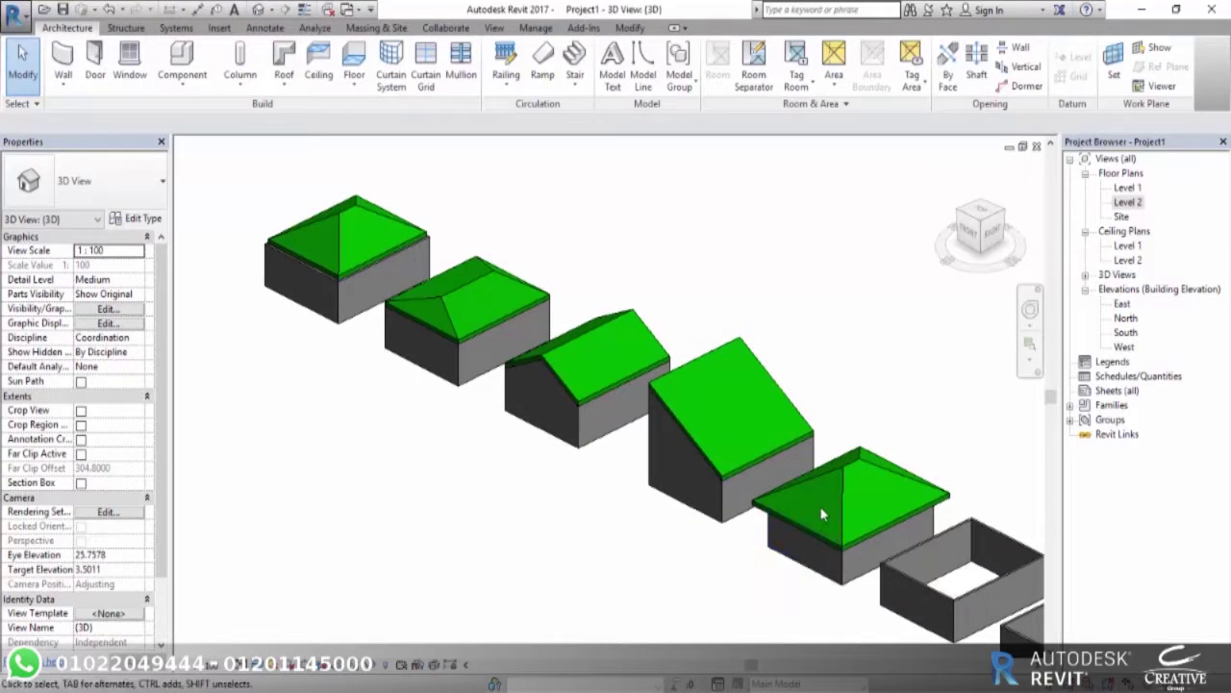
scroll(426, 352, up, 2)
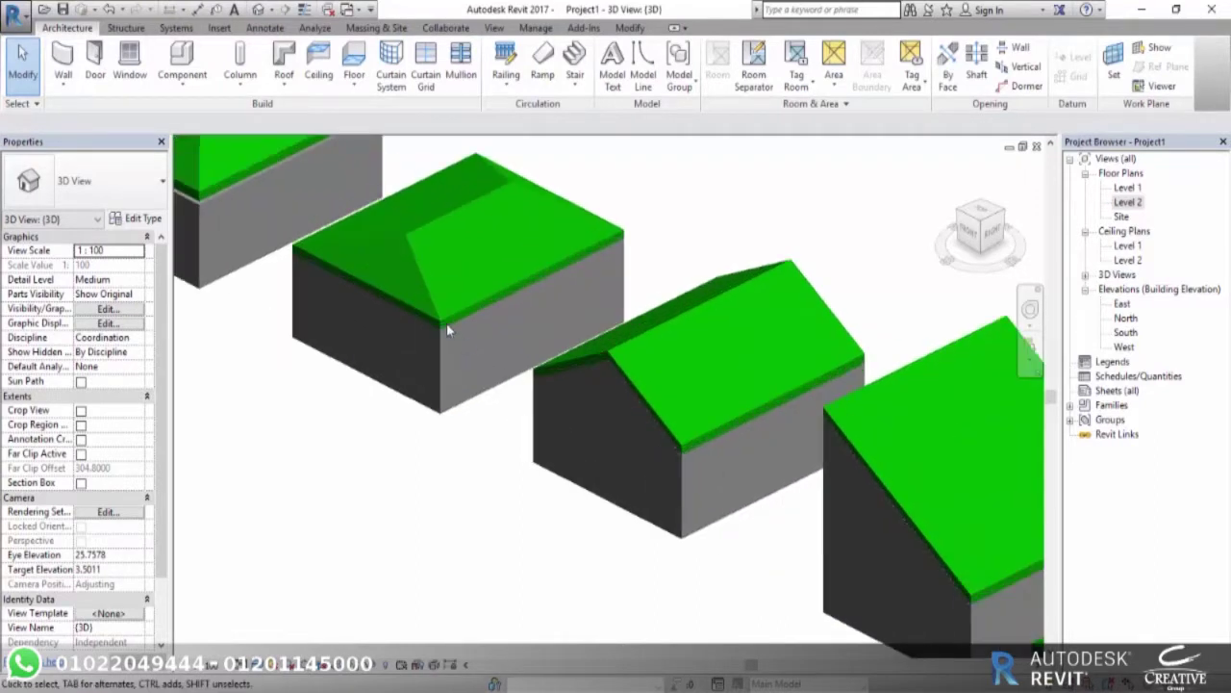
scroll(447, 322, up, 2)
scroll(355, 314, down, 3)
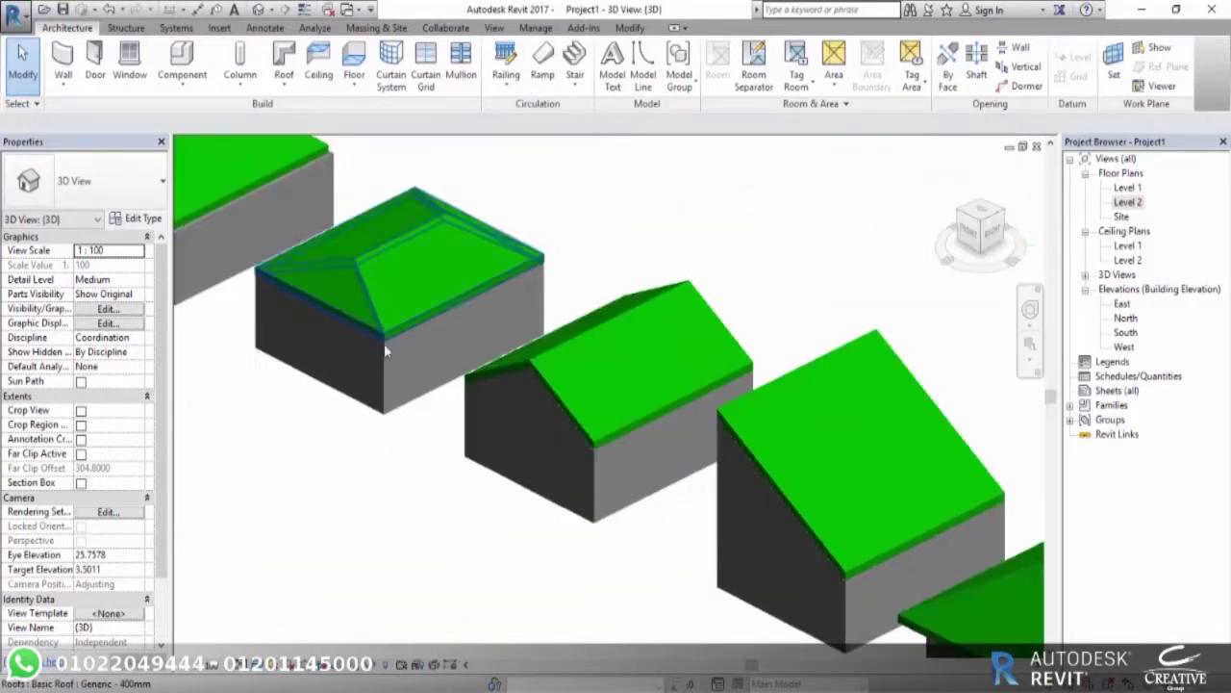
scroll(308, 347, down, 3)
mouse_move(749, 591)
shift+middle_down()
mouse_move(511, 378)
mouse_move(599, 346)
mouse_move(568, 318)
shift+middle_up()
scroll(549, 294, up, 2)
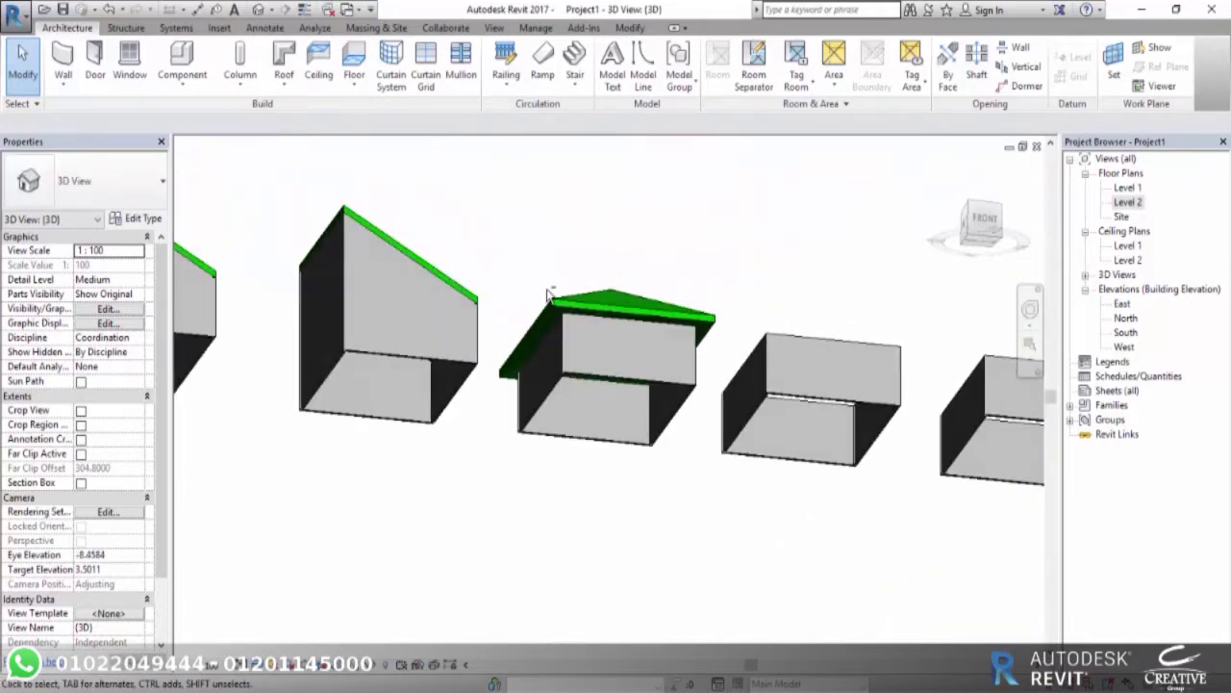
scroll(631, 371, up, 3)
mouse_move(631, 371)
shift+middle_down()
mouse_move(660, 335)
mouse_move(607, 357)
mouse_move(578, 518)
mouse_move(564, 465)
mouse_move(635, 385)
mouse_move(632, 530)
shift+middle_up()
scroll(564, 465, down, 3)
scroll(680, 324, up, 3)
scroll(681, 324, down, 3)
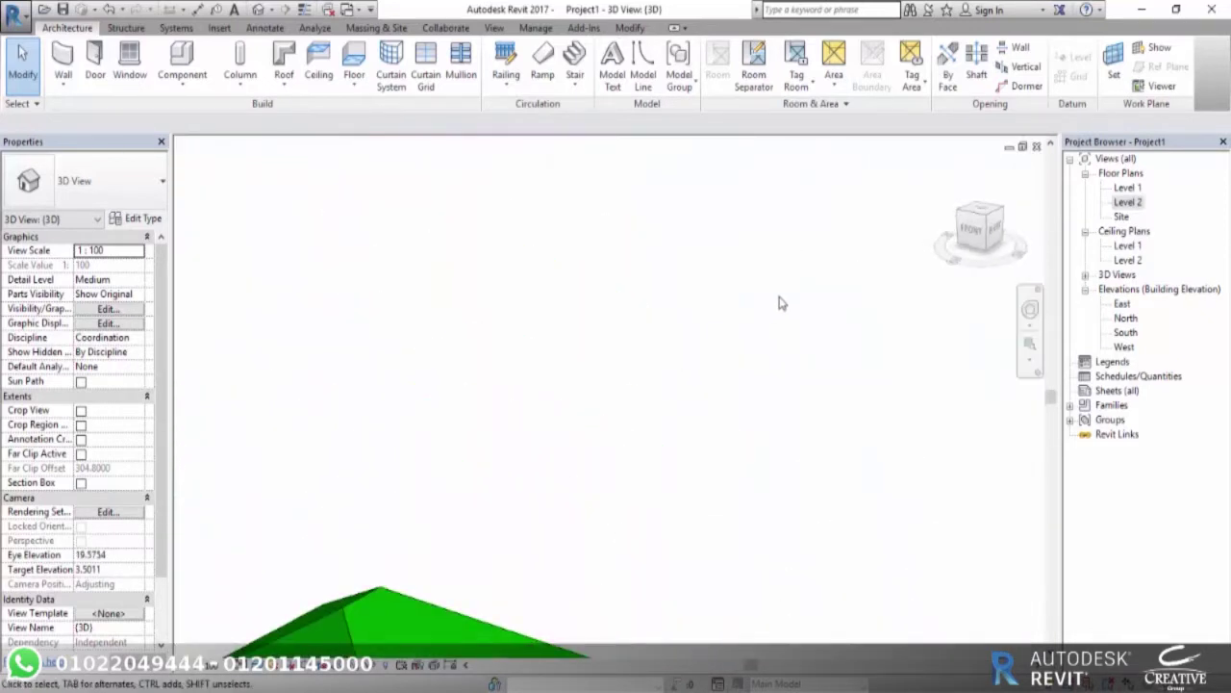
scroll(677, 364, down, 3)
mouse_move(678, 364)
shift+middle_down()
mouse_move(626, 426)
mouse_move(650, 433)
shift+middle_up()
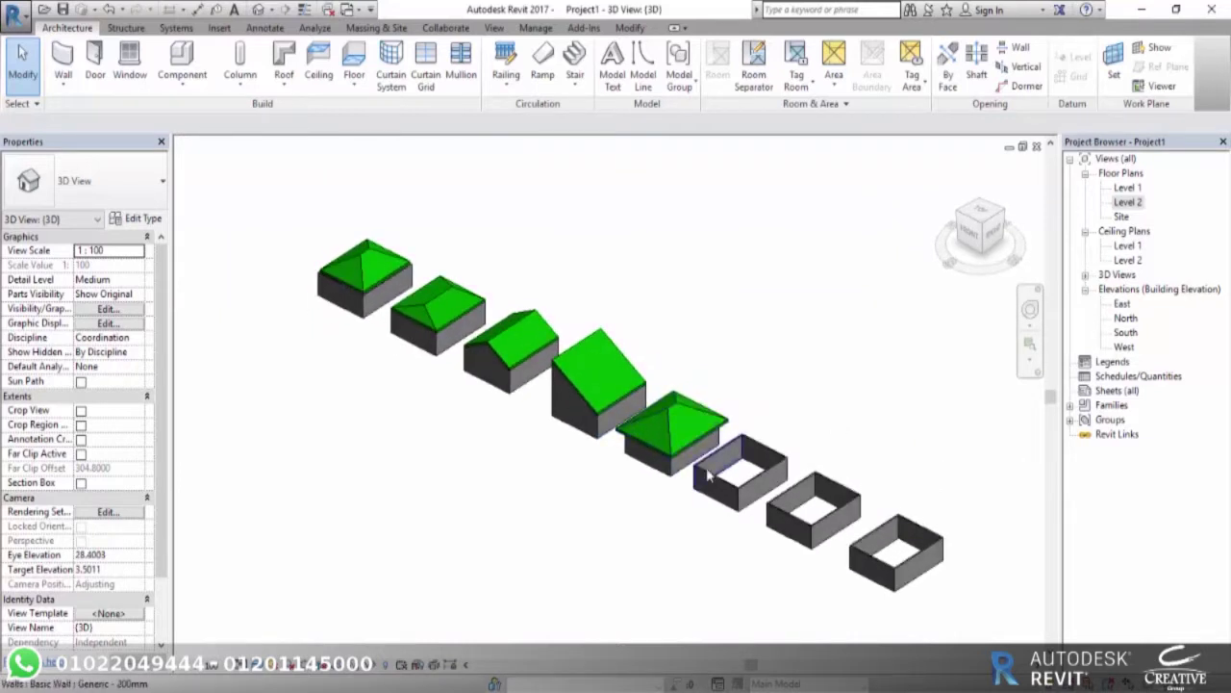
Open the Level 2 floor plan and pan toward the unroofed enclosures.
double_click(1127, 187)
double_click(1129, 202)
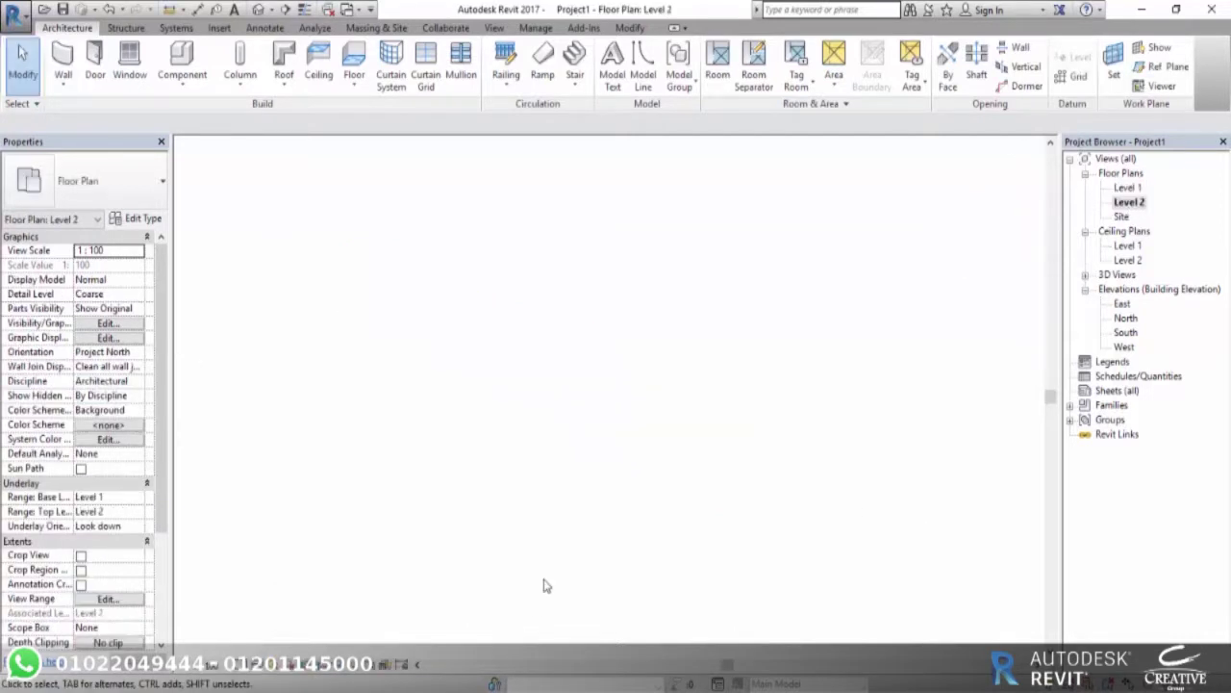
middle_drag(669, 501, 623, 485)
scroll(591, 423, up, 2)
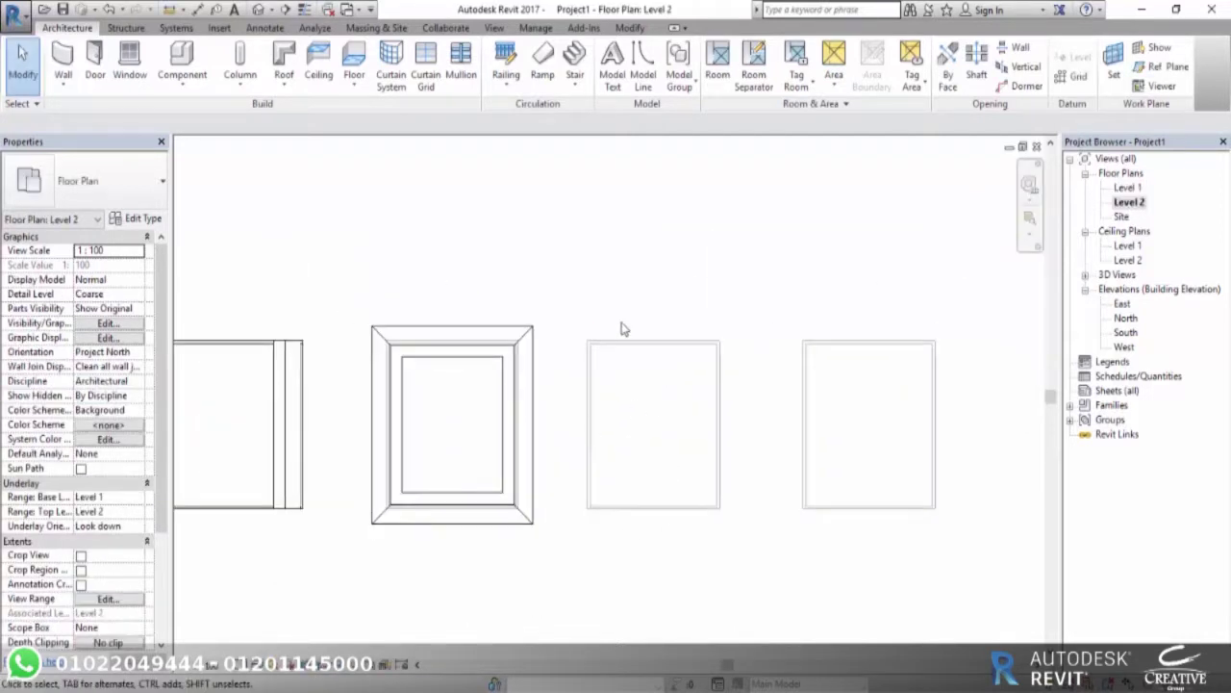
Start a footprint roof using the enclosure's four walls as sloped boundaries.
click(285, 88)
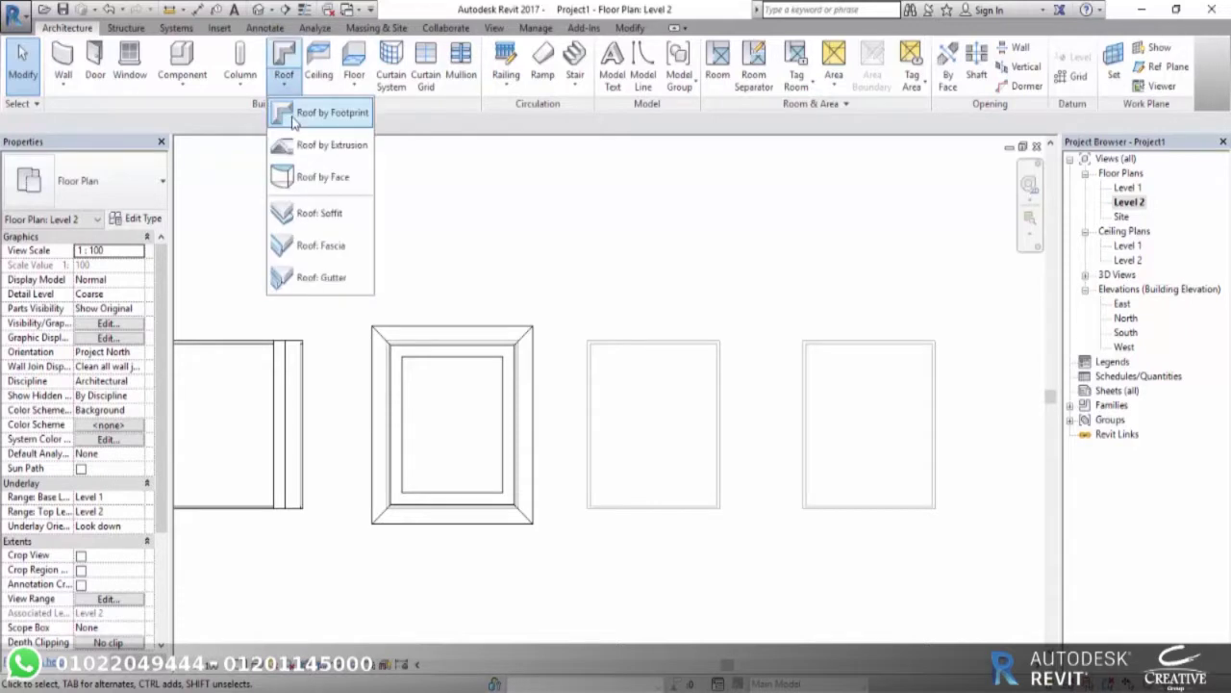
click(318, 118)
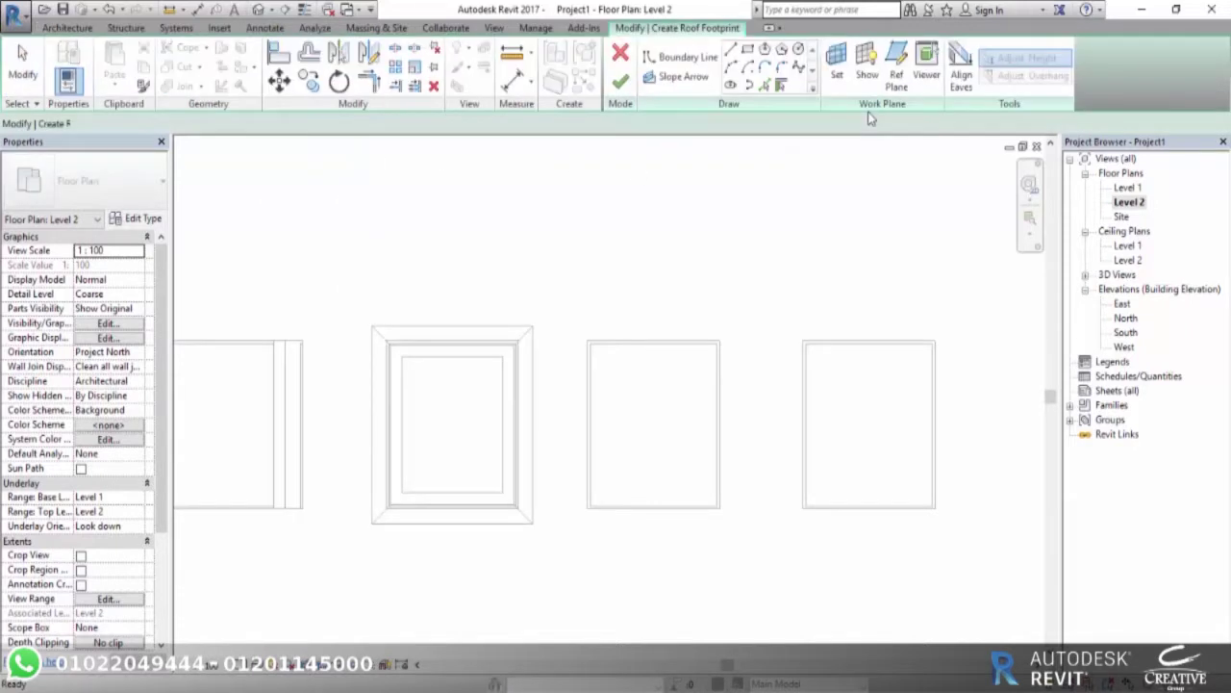
click(765, 85)
scroll(721, 444, up, 1)
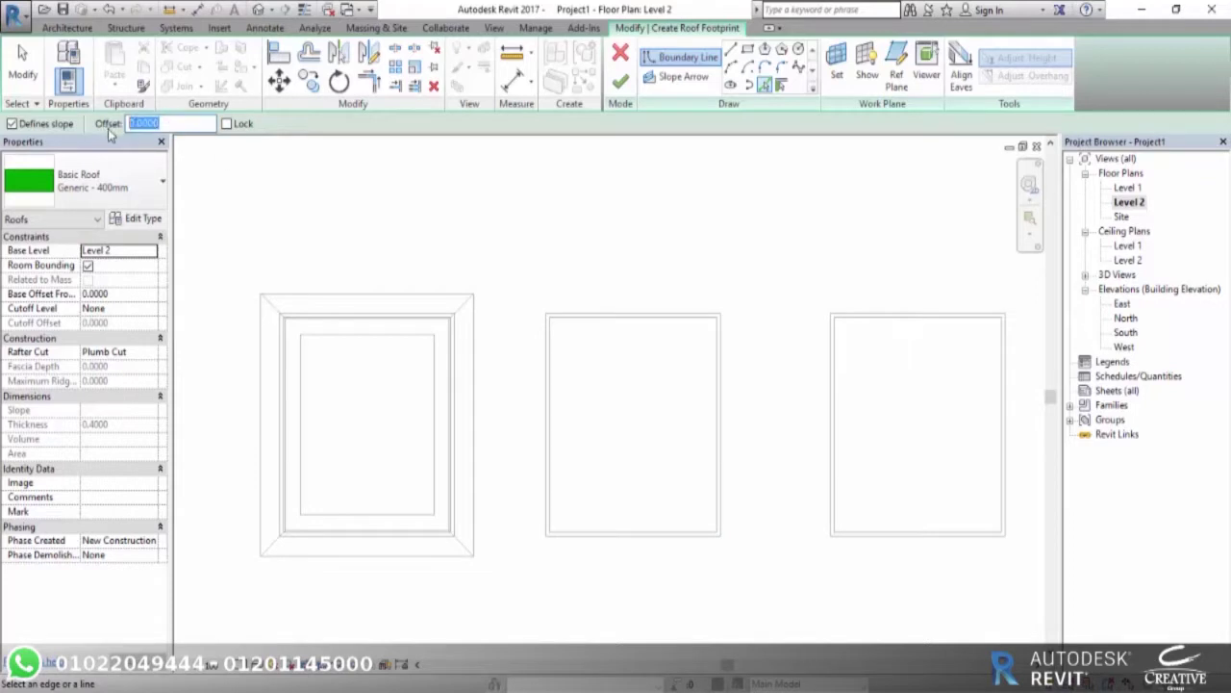
text(1.0000)
click(727, 414)
click(658, 315)
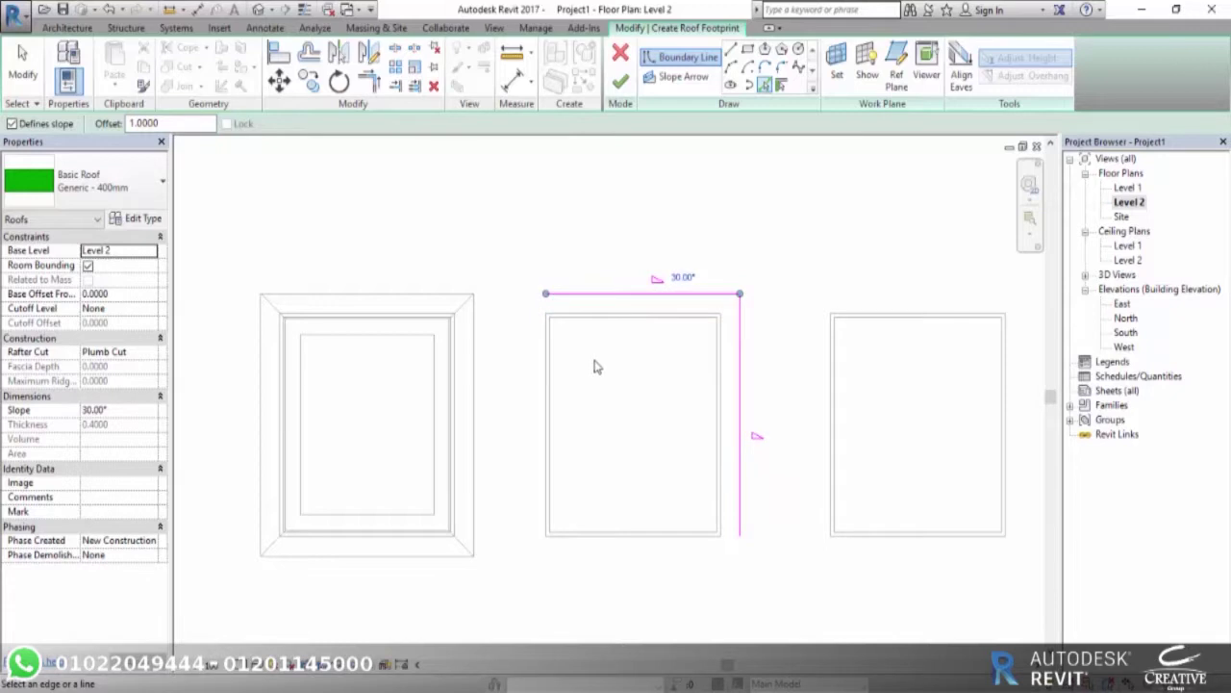
click(546, 387)
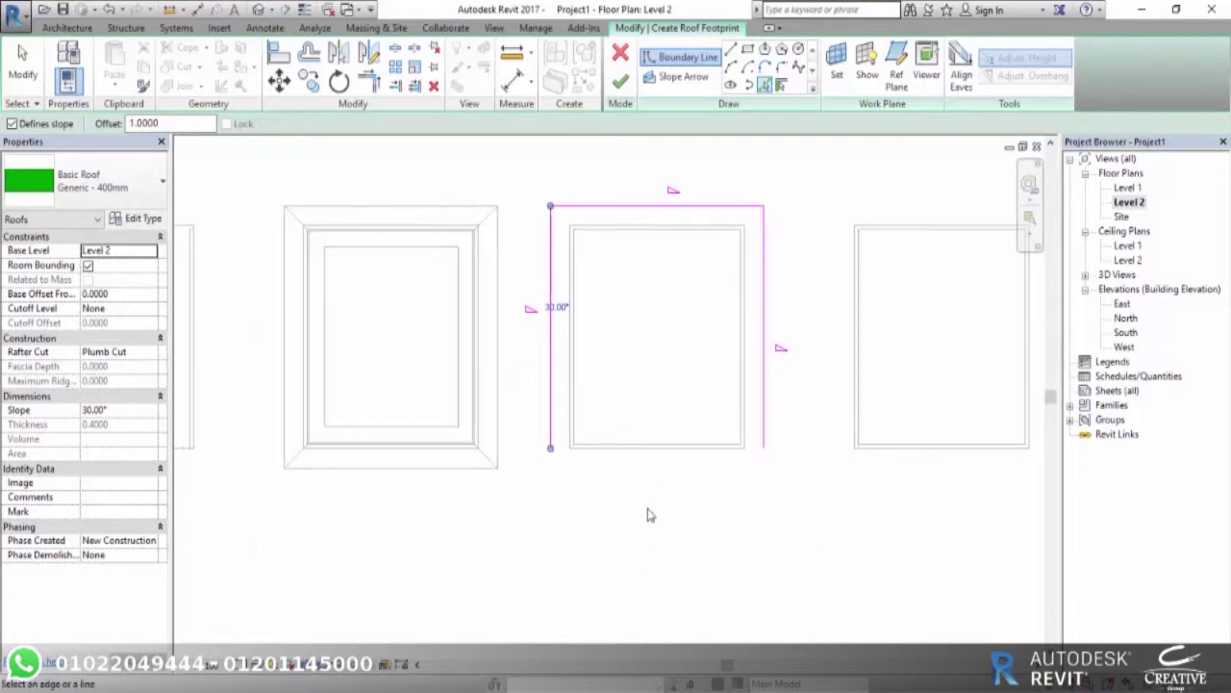
click(671, 470)
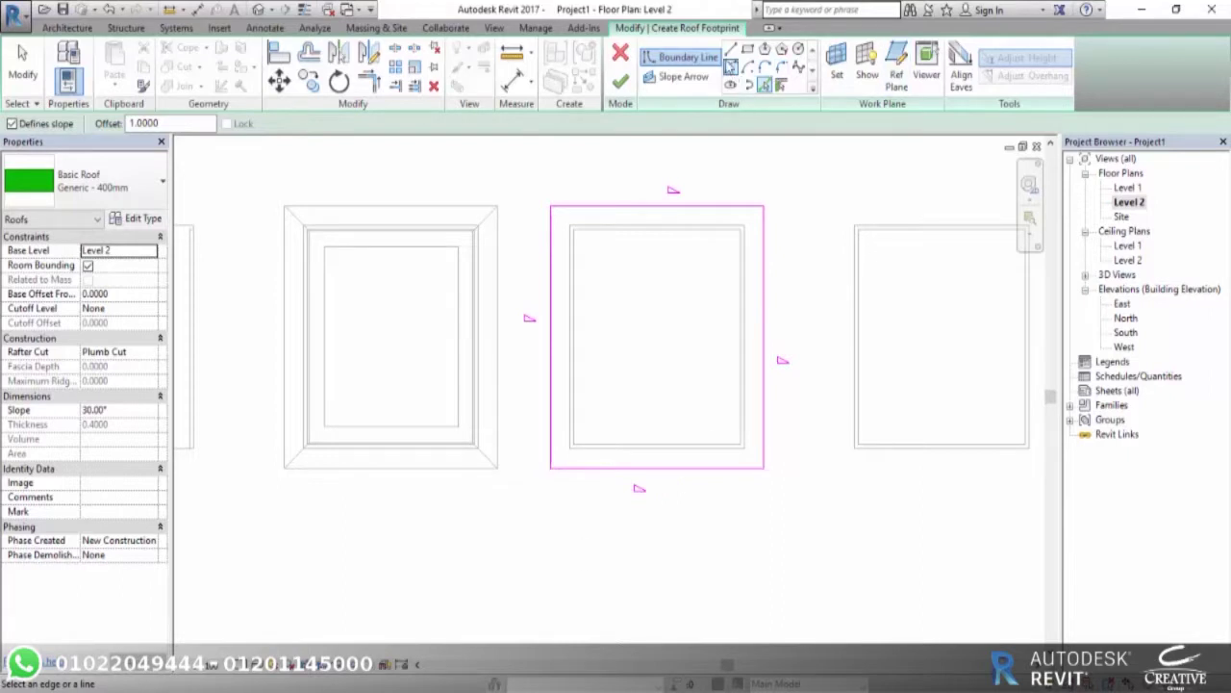
Sketch extra boundary lines outlining the roof's projecting wing beyond the box.
click(731, 49)
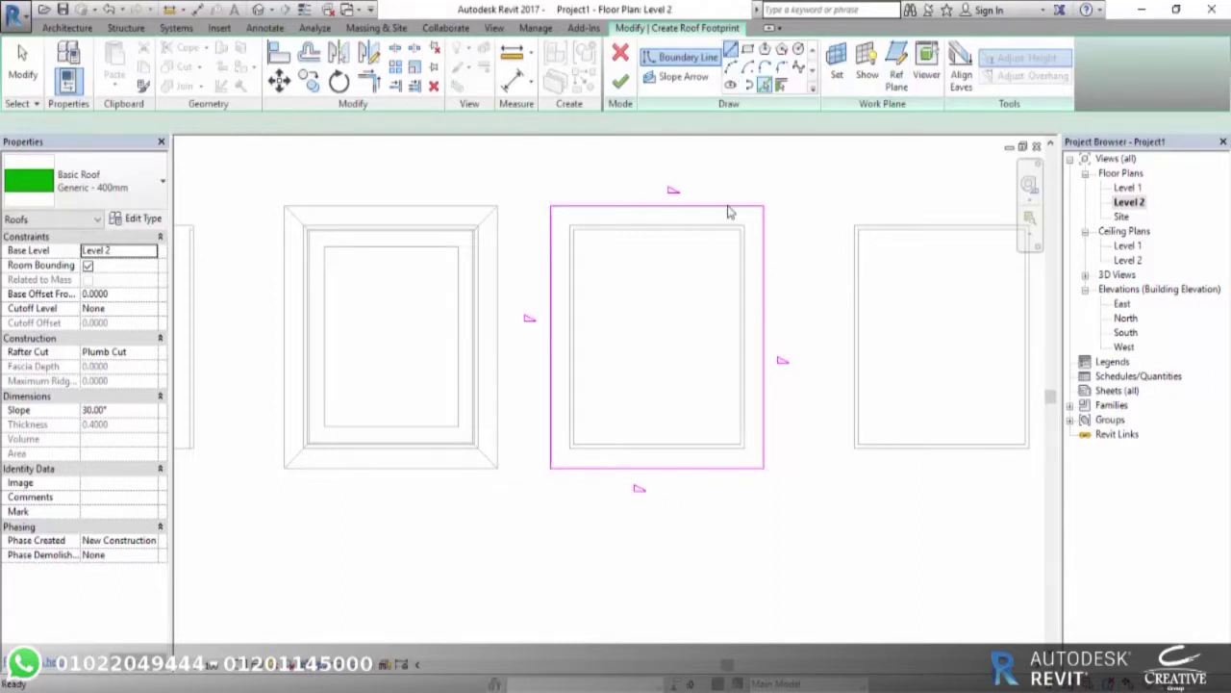
click(729, 470)
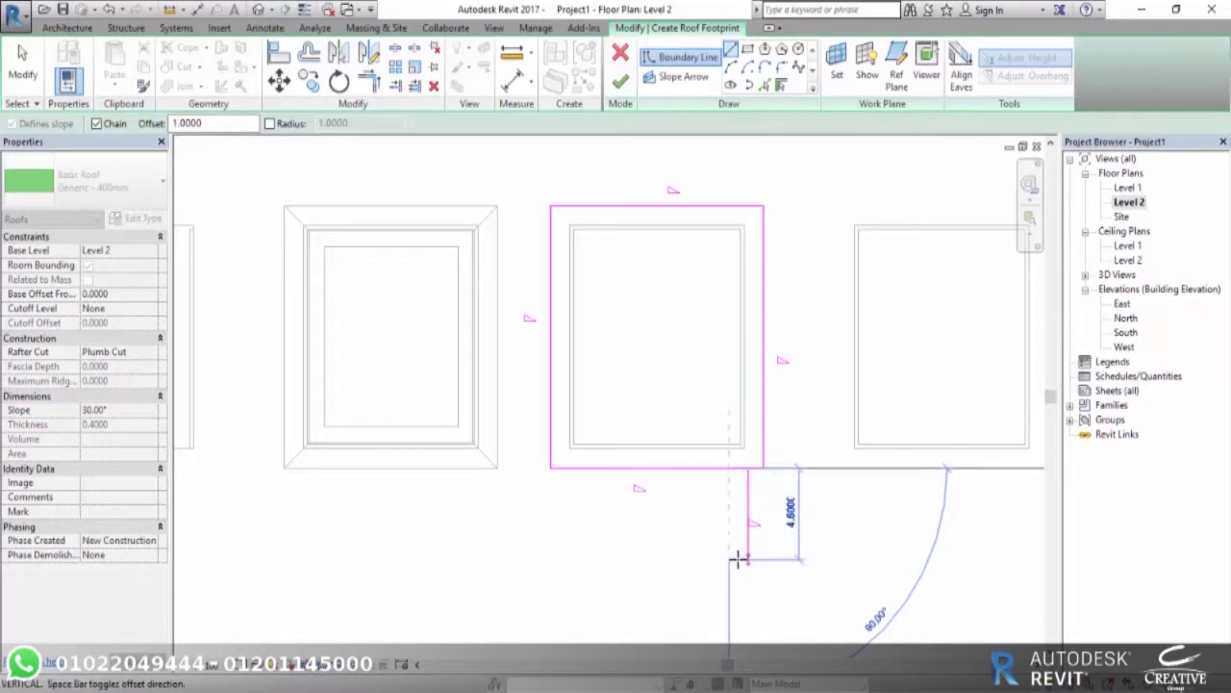
click(739, 558)
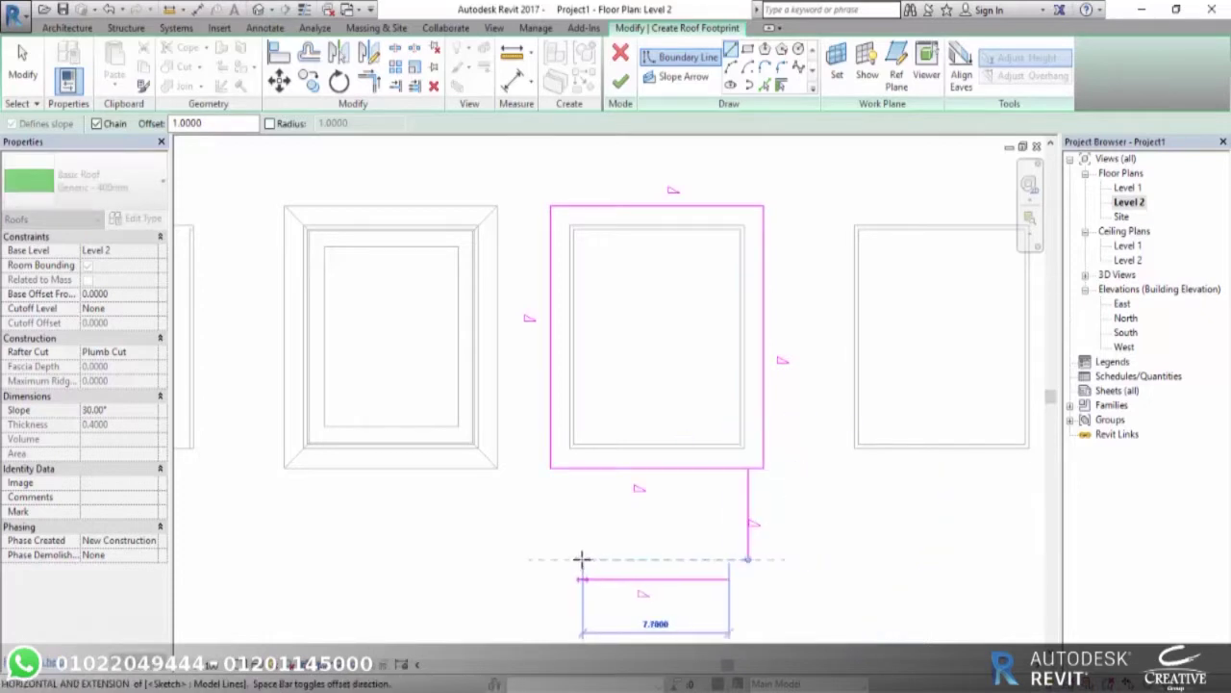
key(Escape)
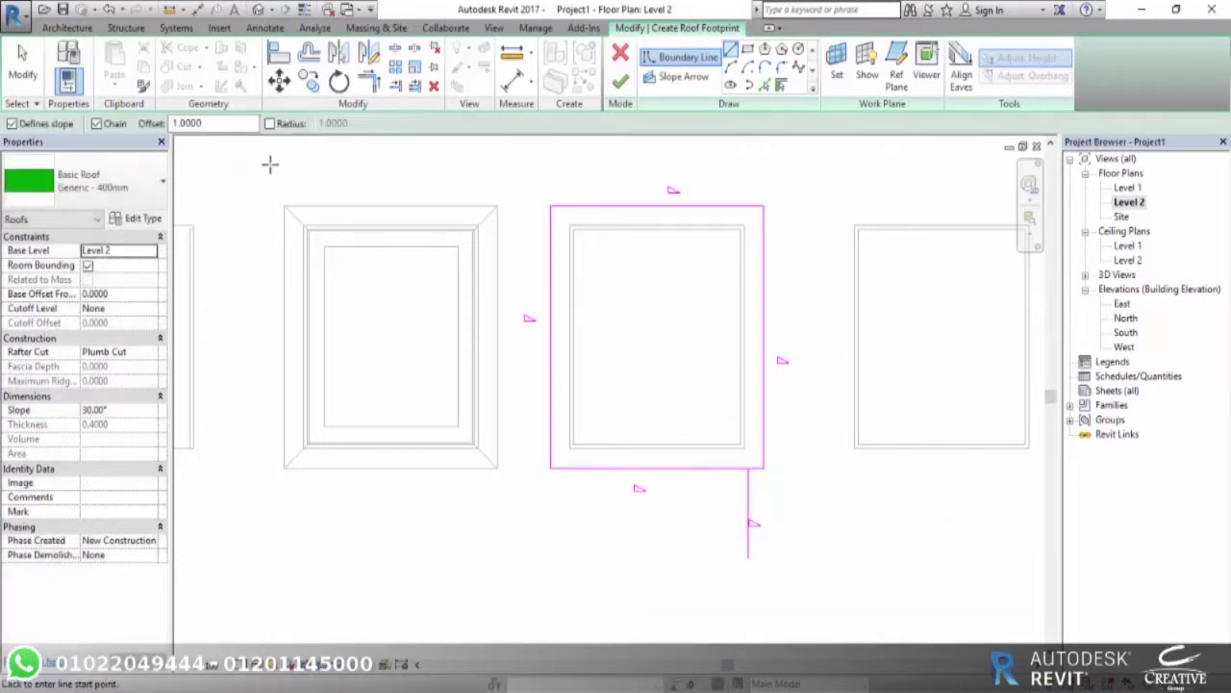
scroll(192, 142, up, 1)
double_click(193, 123)
text(0.0000)
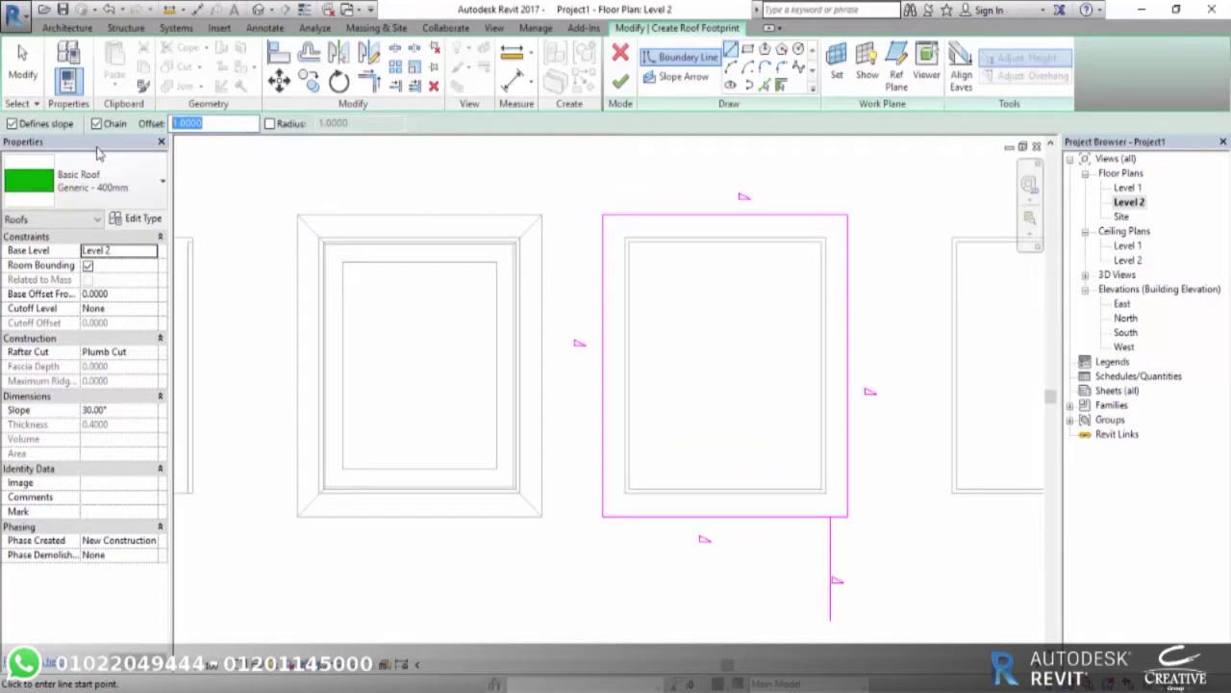
click(830, 620)
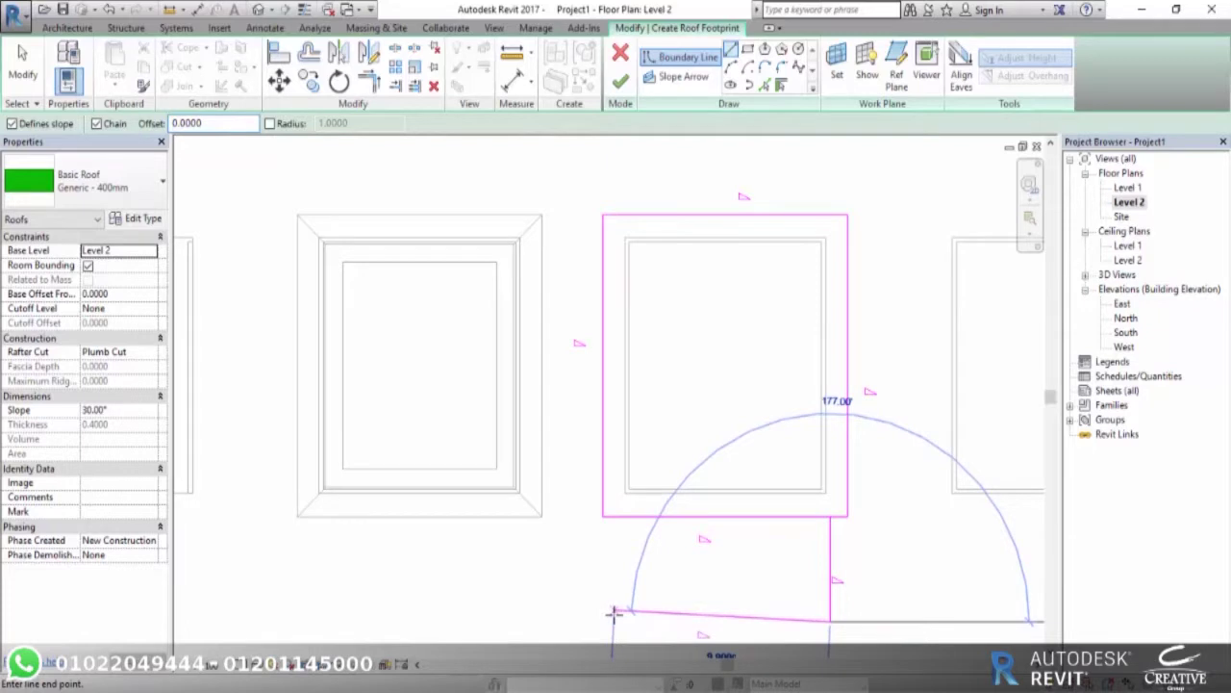
click(625, 620)
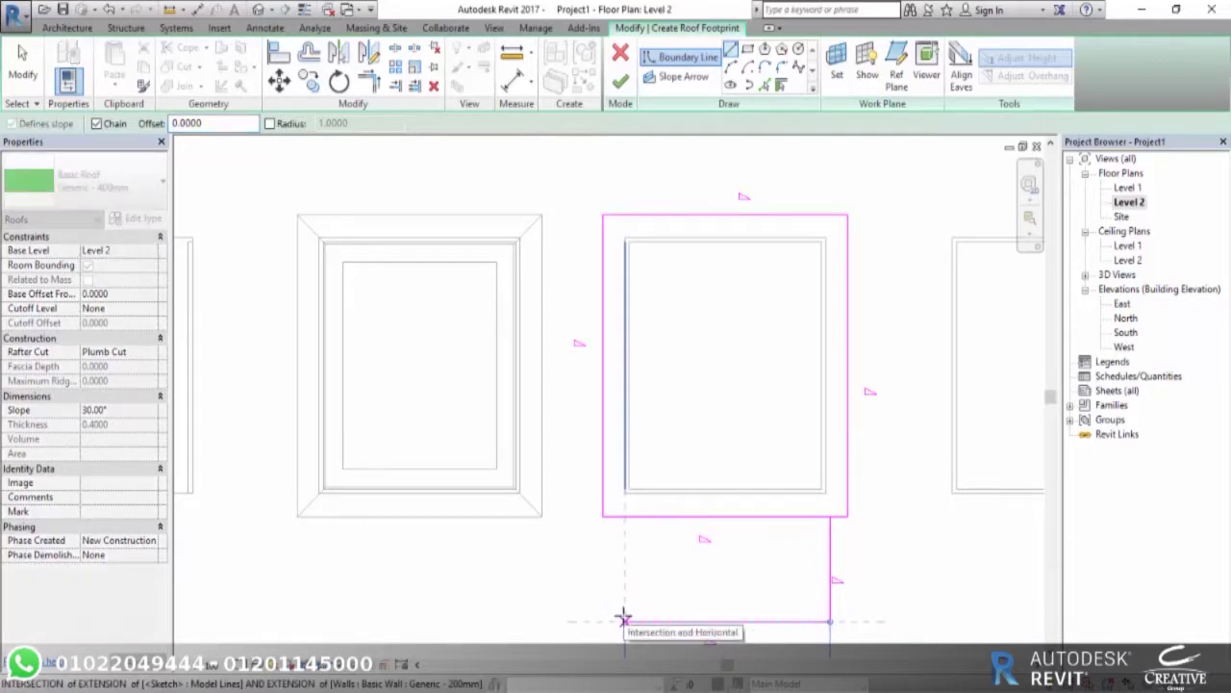
click(625, 517)
key(Escape)
Remove the shared edge between box and wing with Split Element, deleting the inner segment.
mouse_move(857, 557)
mouse_down()
mouse_move(791, 614)
mouse_move(802, 587)
mouse_up()
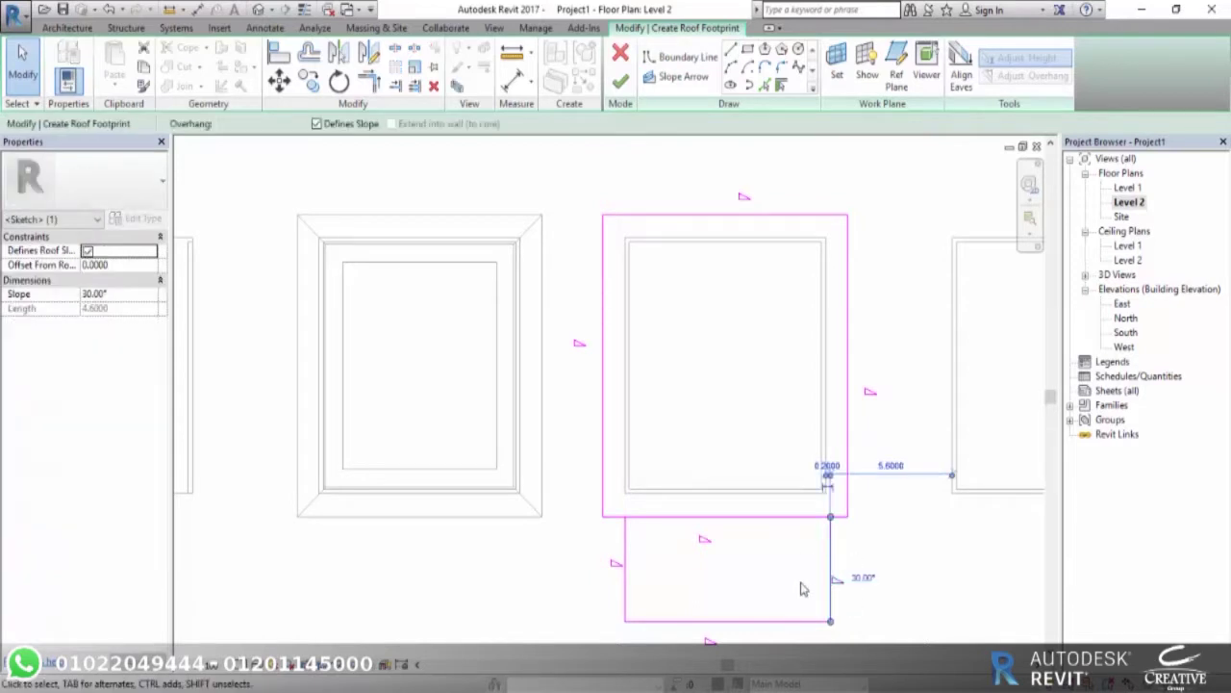
click(887, 596)
scroll(697, 520, down, 2)
scroll(767, 539, up, 1)
scroll(613, 379, up, 1)
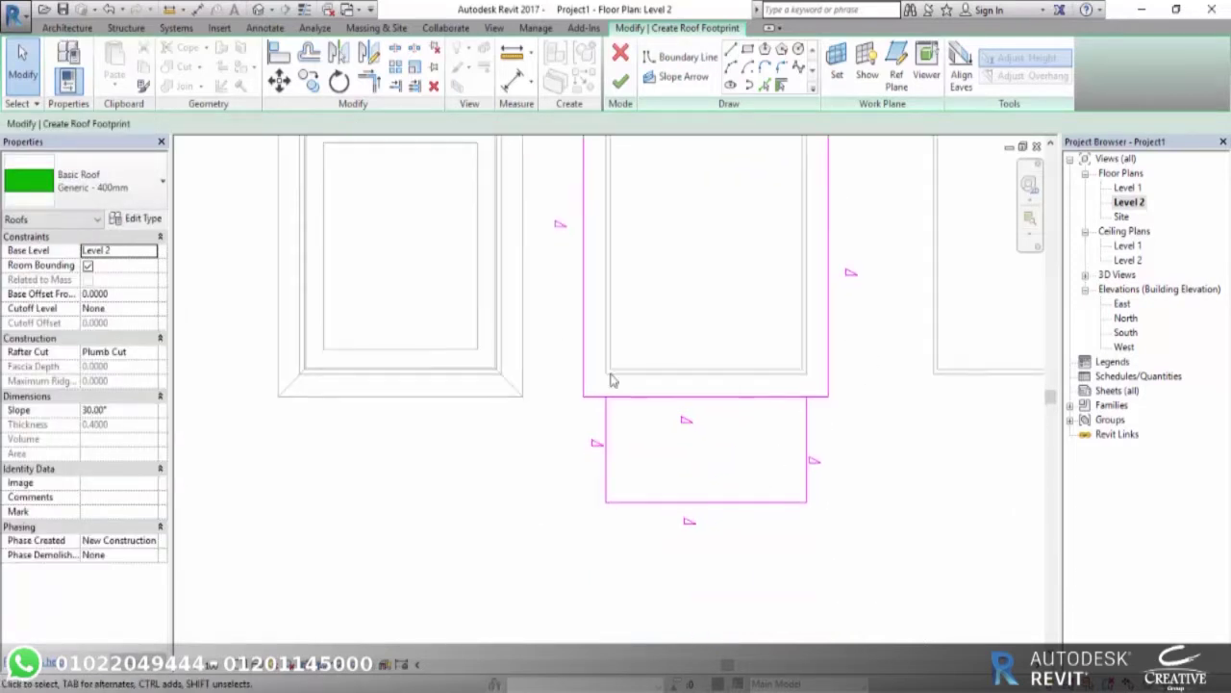
scroll(731, 415, down, 1)
middle_drag(731, 415, 682, 553)
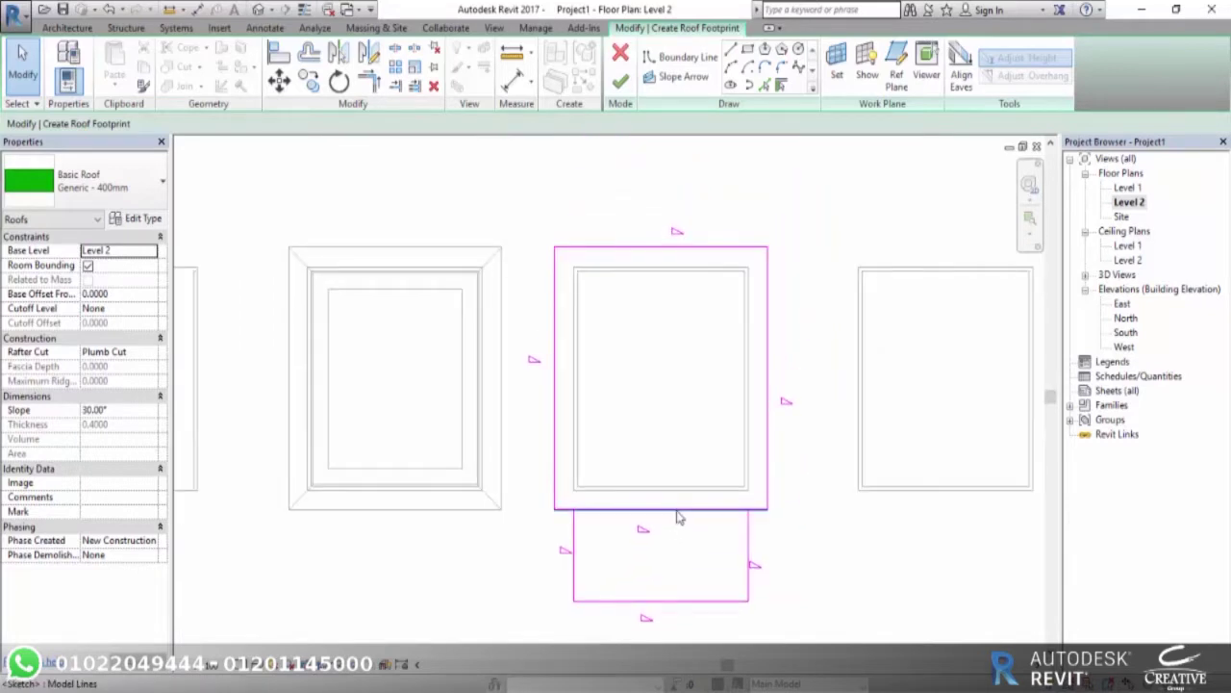
click(370, 82)
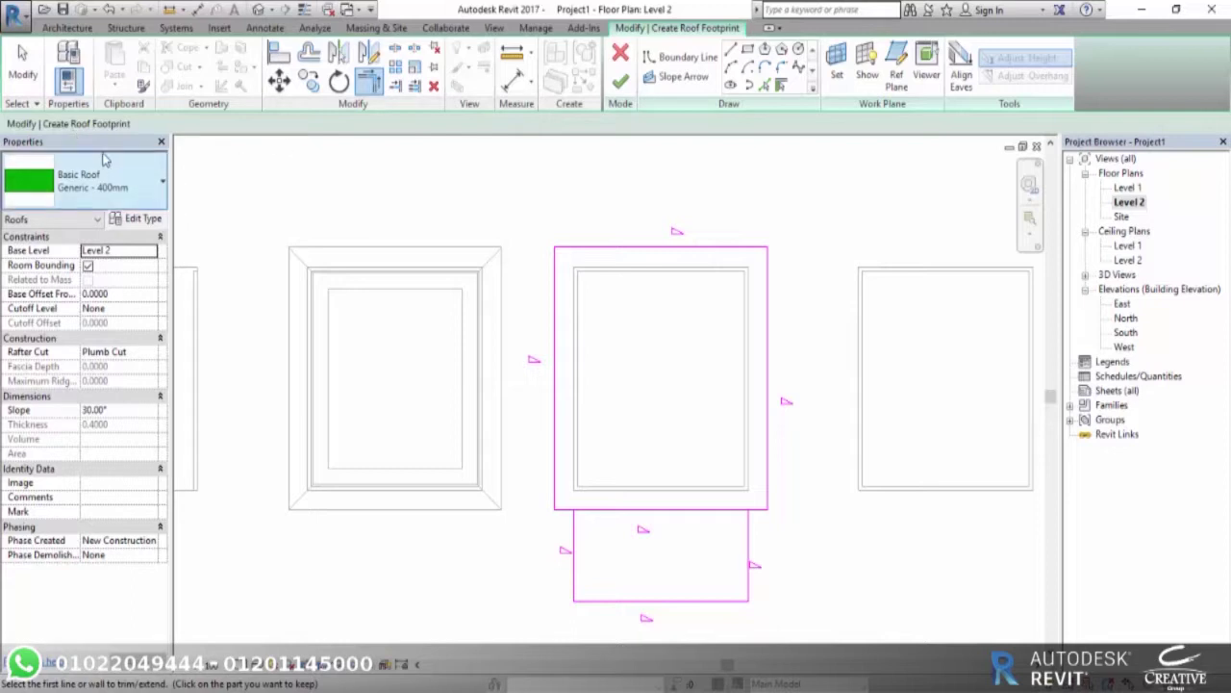
click(396, 51)
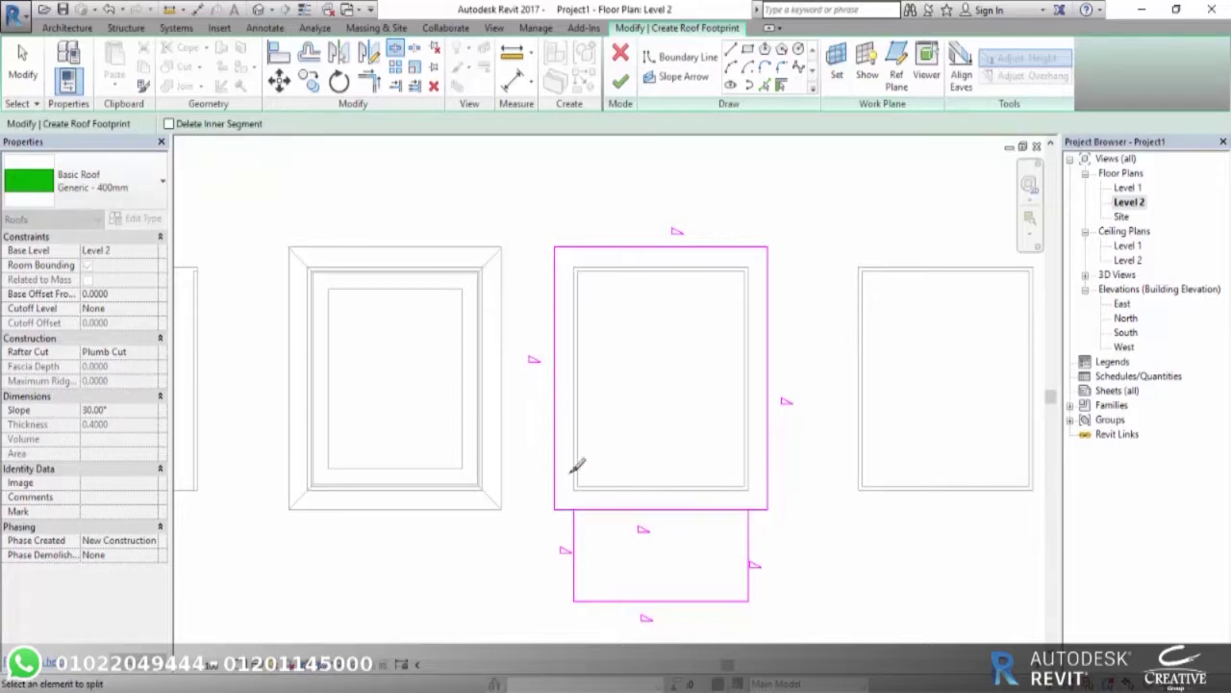
click(168, 124)
click(749, 509)
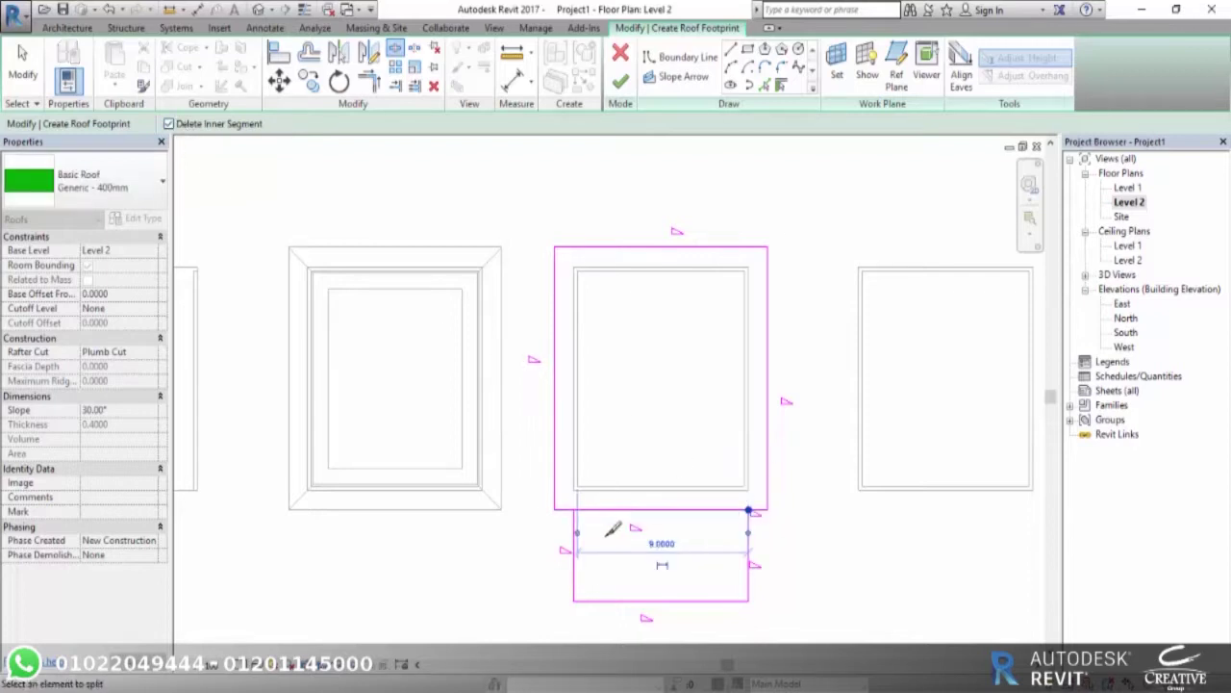
click(576, 508)
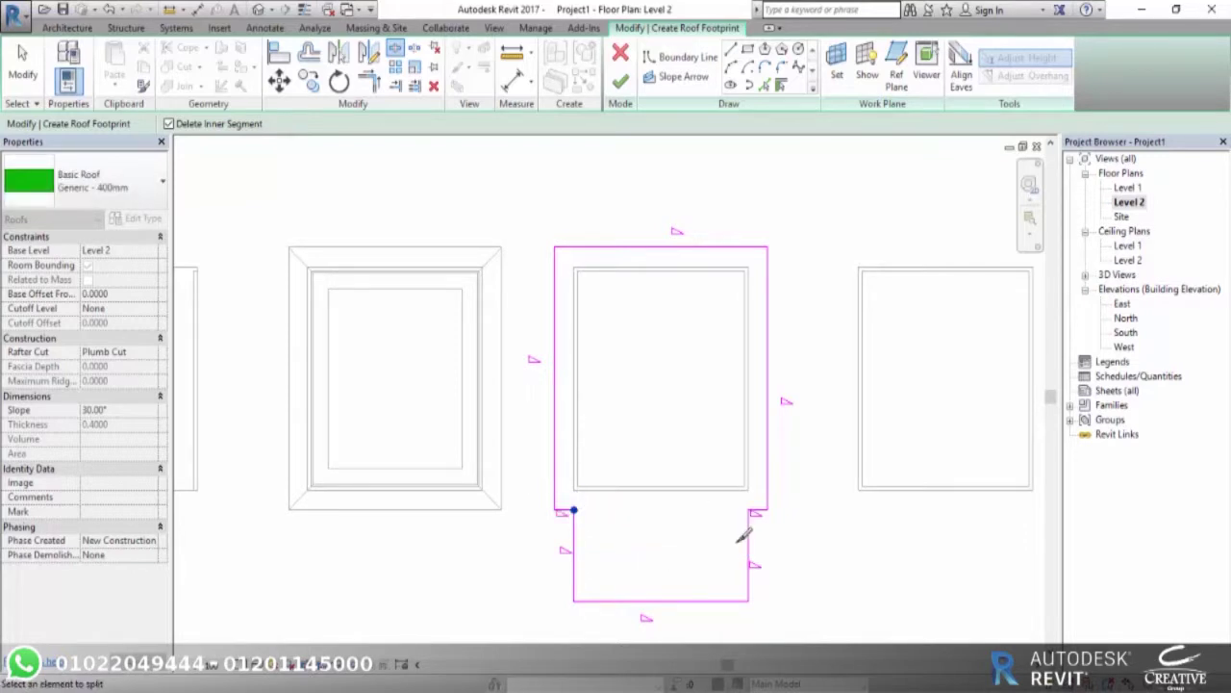
Finish the roof sketch and view the winged hip roof in 3D.
scroll(792, 563, down, 3)
scroll(695, 500, up, 2)
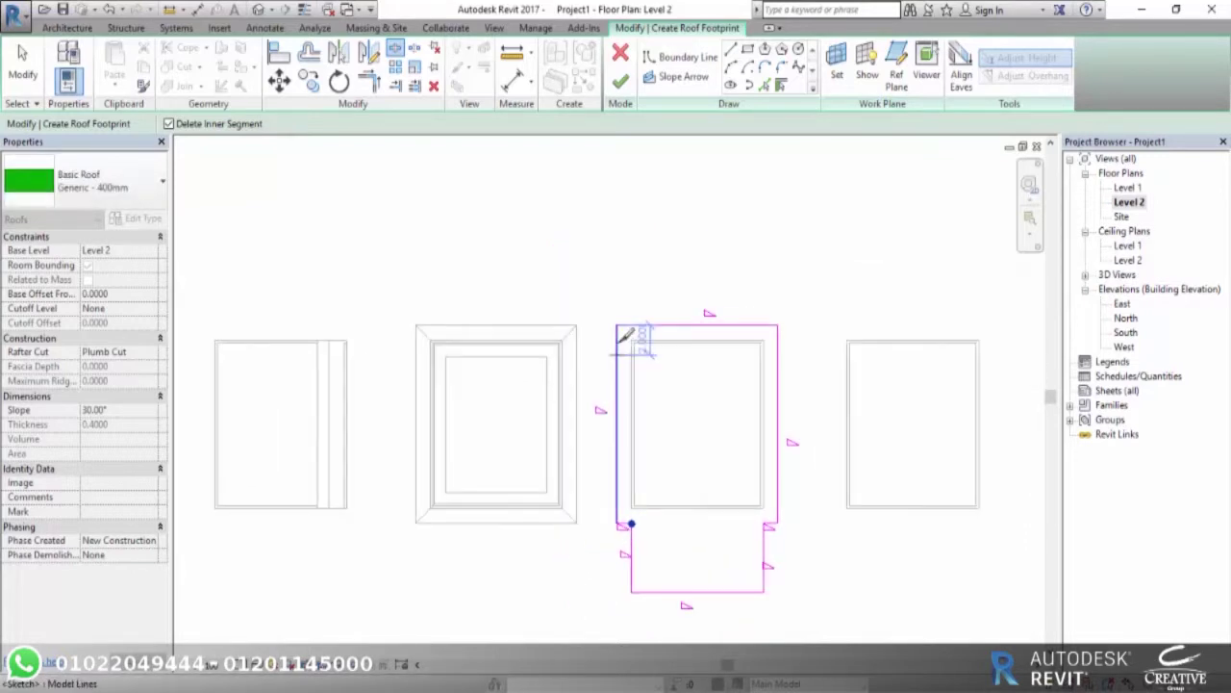
click(619, 81)
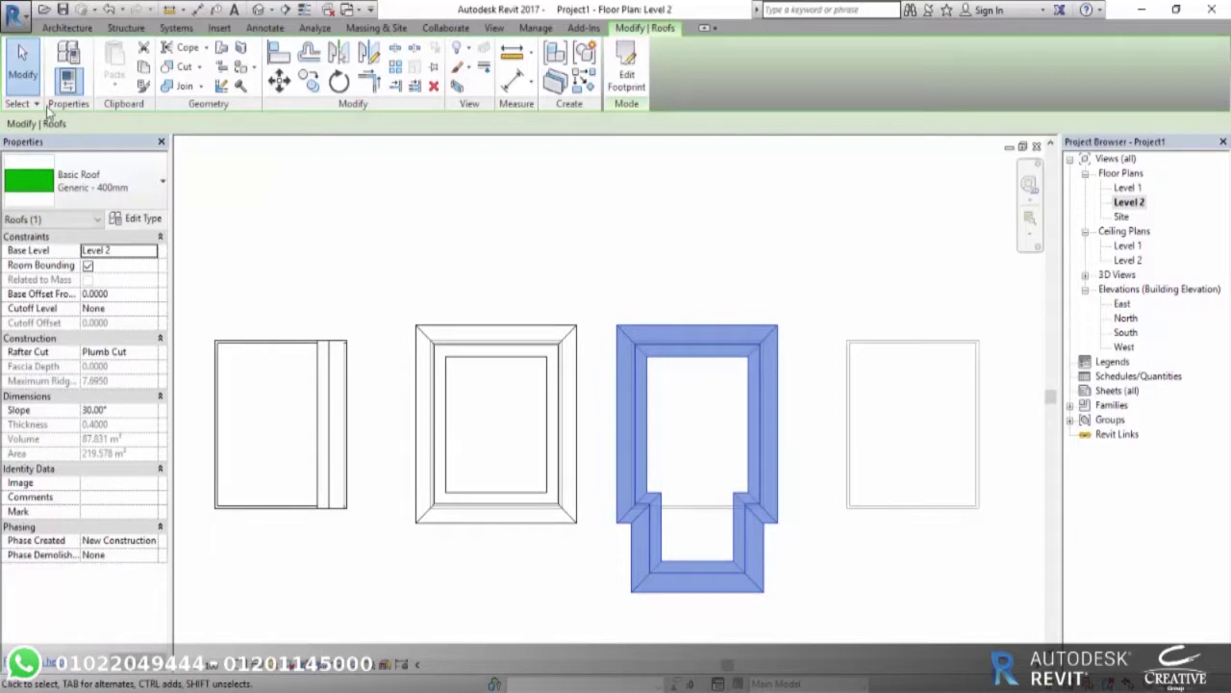
click(258, 11)
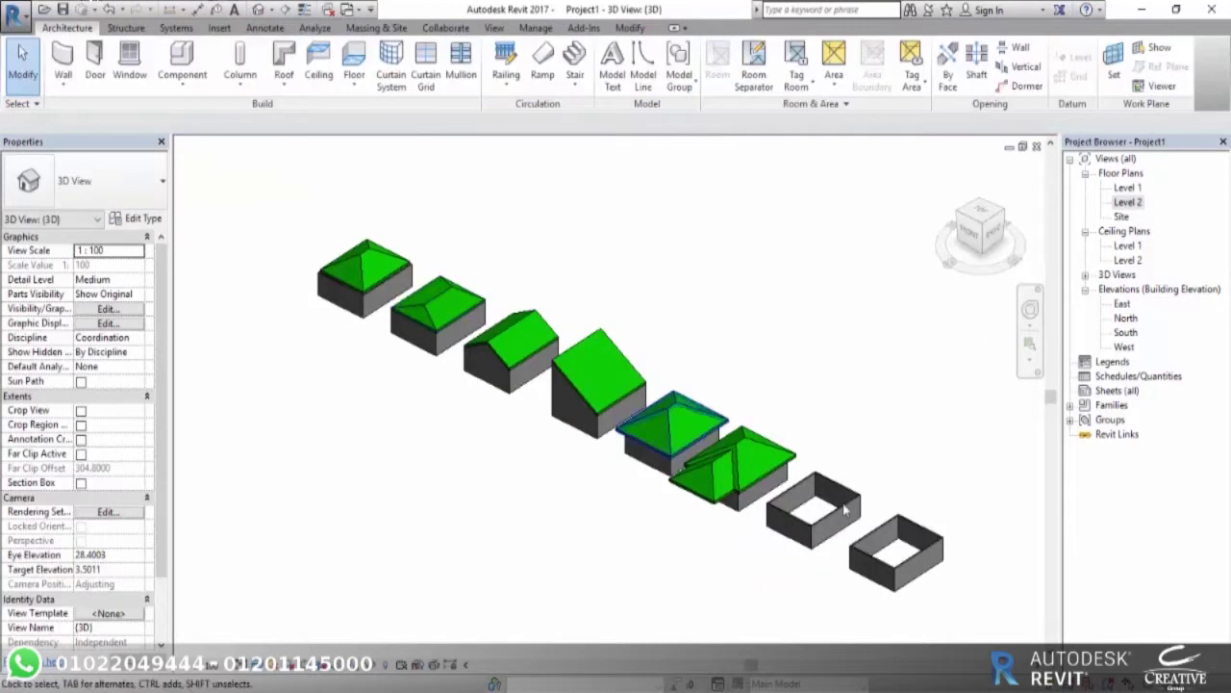
scroll(649, 462, up, 3)
mouse_move(650, 461)
shift+middle_down()
mouse_move(637, 487)
mouse_move(722, 413)
mouse_move(726, 380)
mouse_move(629, 357)
mouse_move(733, 307)
mouse_move(618, 315)
mouse_move(564, 253)
mouse_move(674, 363)
mouse_move(737, 318)
mouse_move(832, 301)
mouse_move(658, 389)
mouse_move(673, 426)
mouse_move(639, 433)
mouse_move(692, 384)
mouse_move(819, 334)
shift+middle_up()
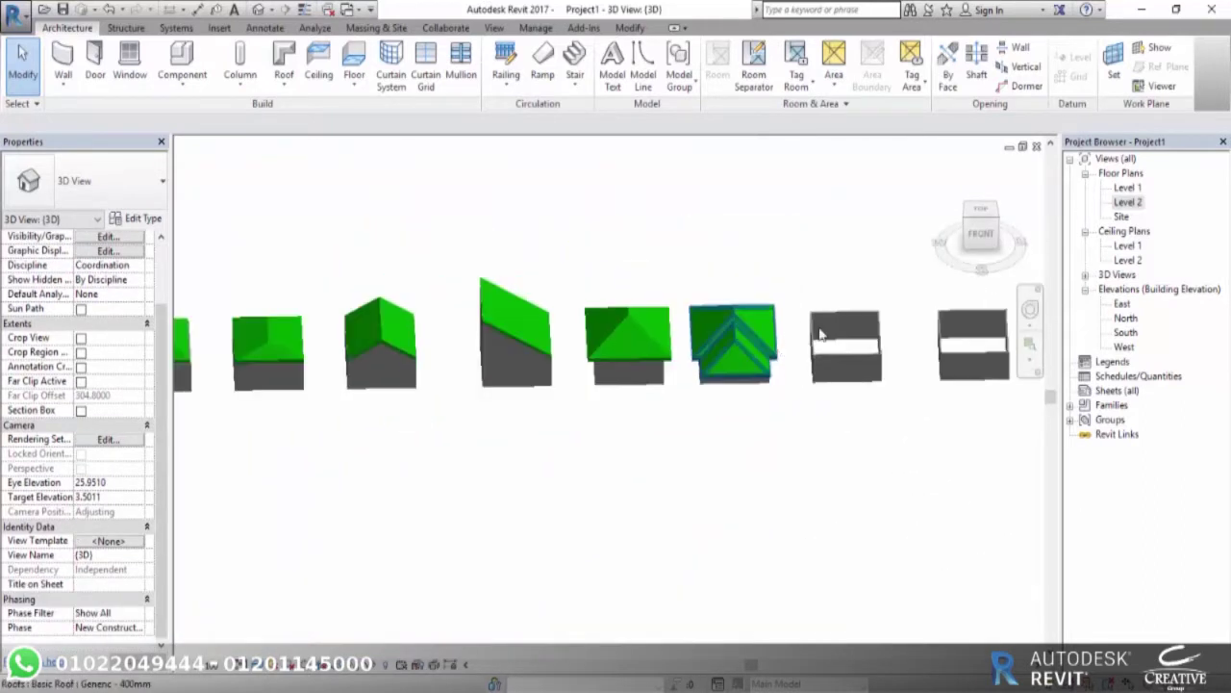
double_click(1127, 189)
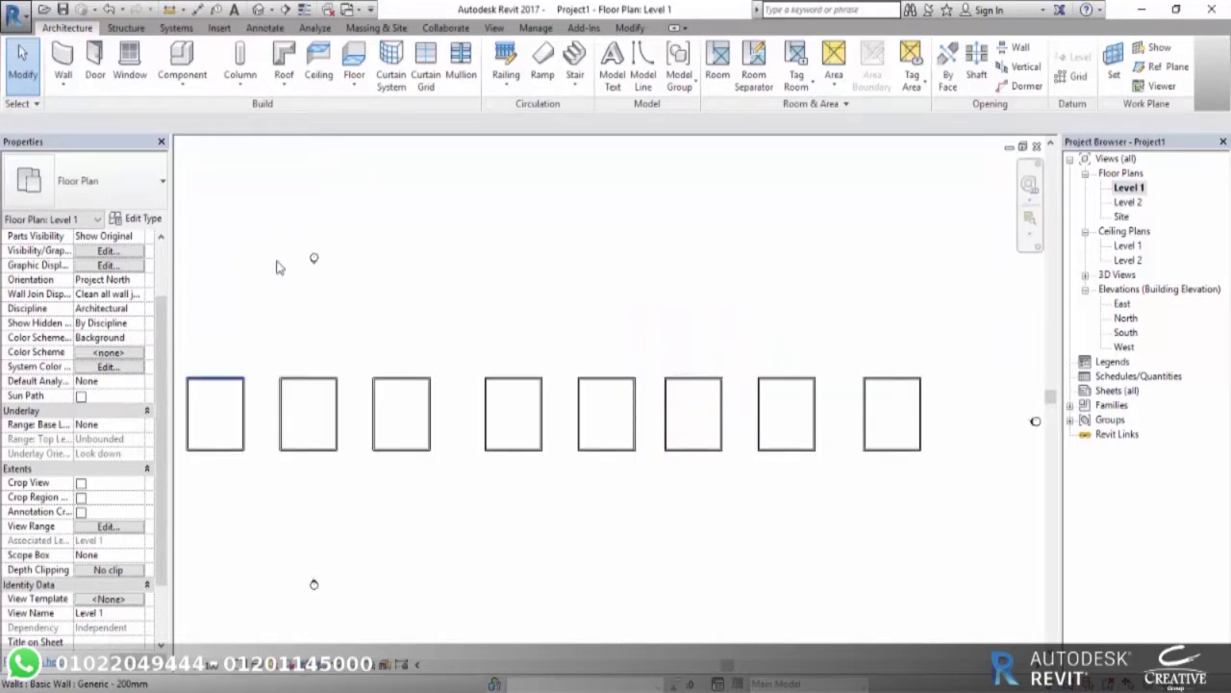
click(260, 9)
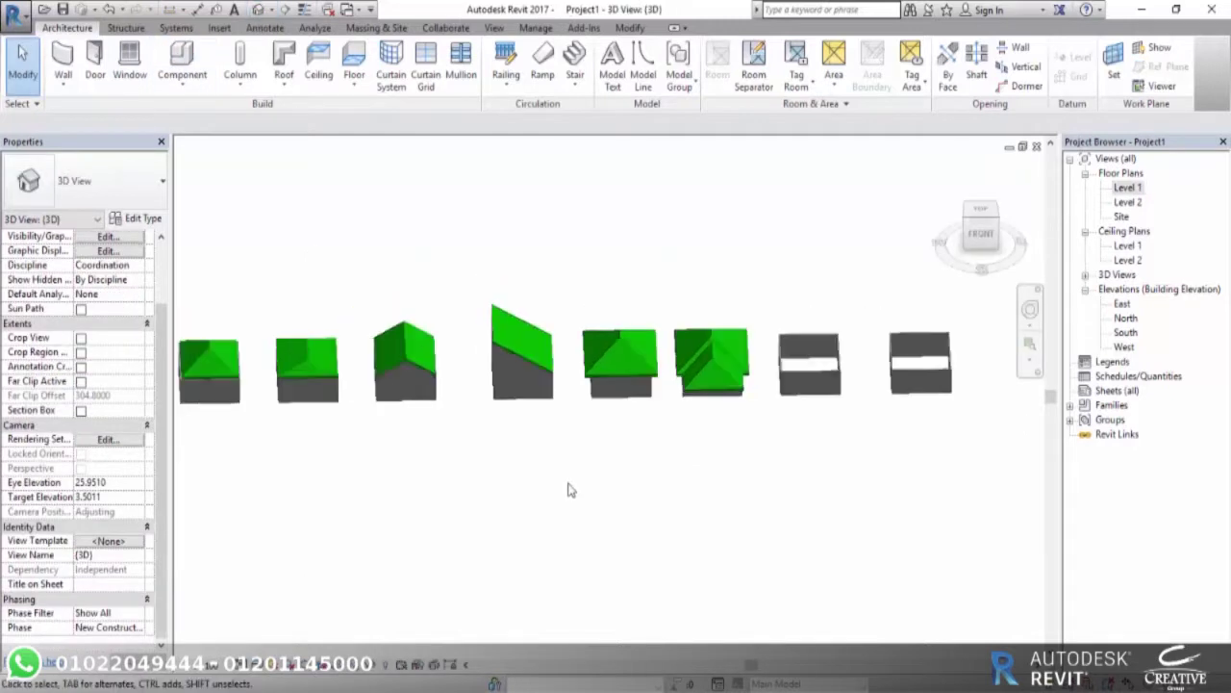
scroll(606, 471, down, 2)
scroll(647, 457, up, 4)
scroll(712, 464, down, 3)
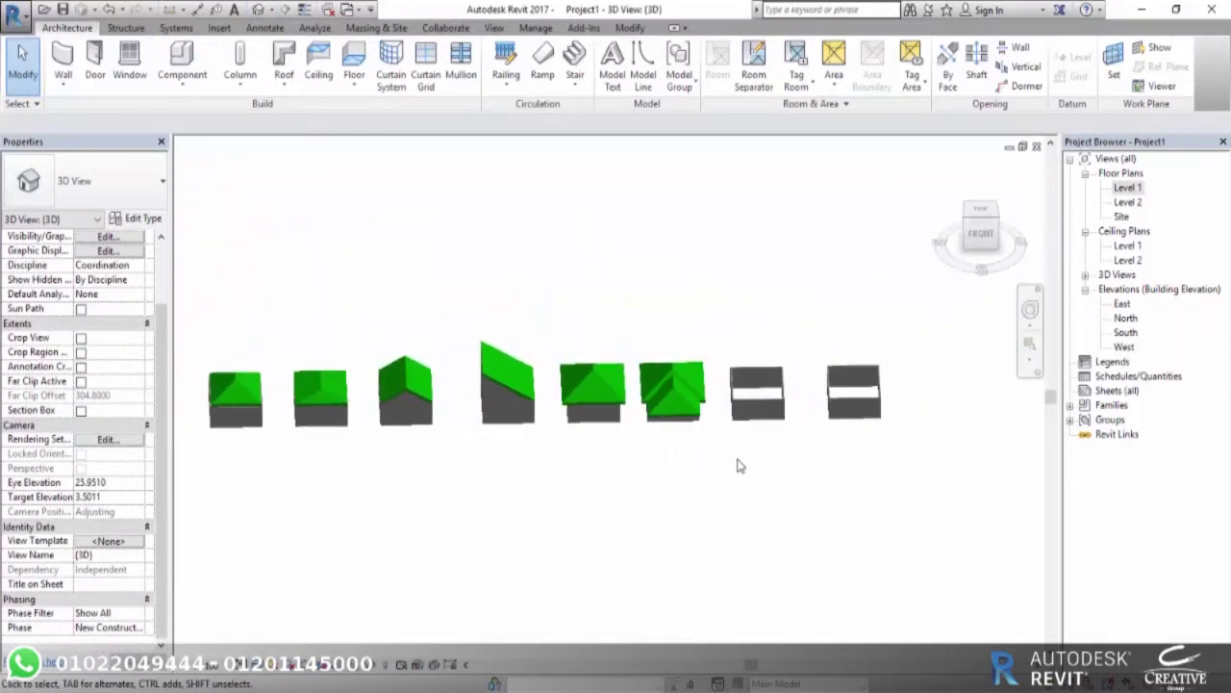
shift+middle_drag(737, 465, 692, 509)
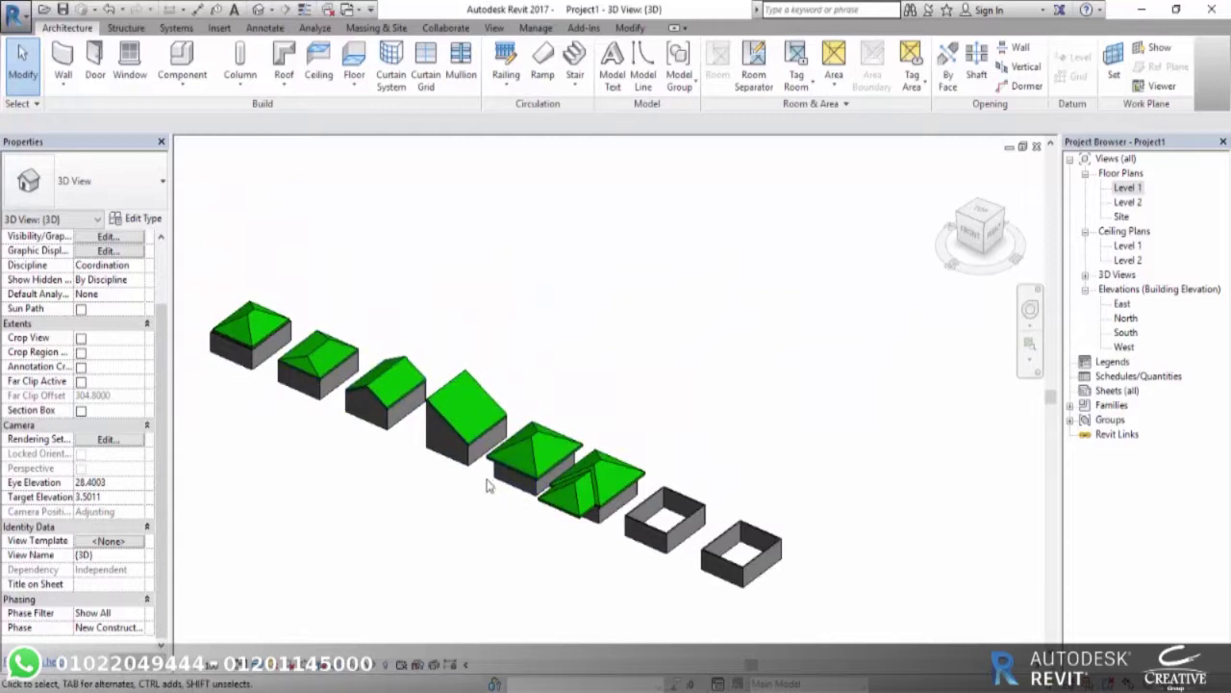
scroll(560, 527, up, 3)
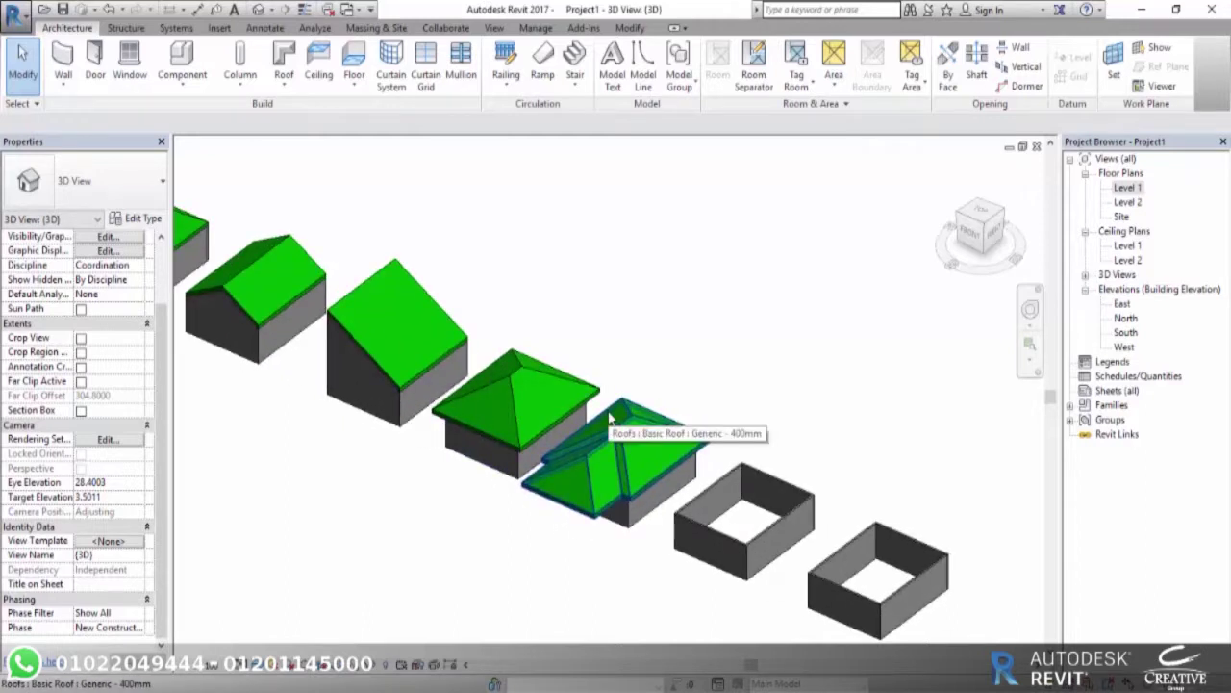
scroll(660, 441, down, 3)
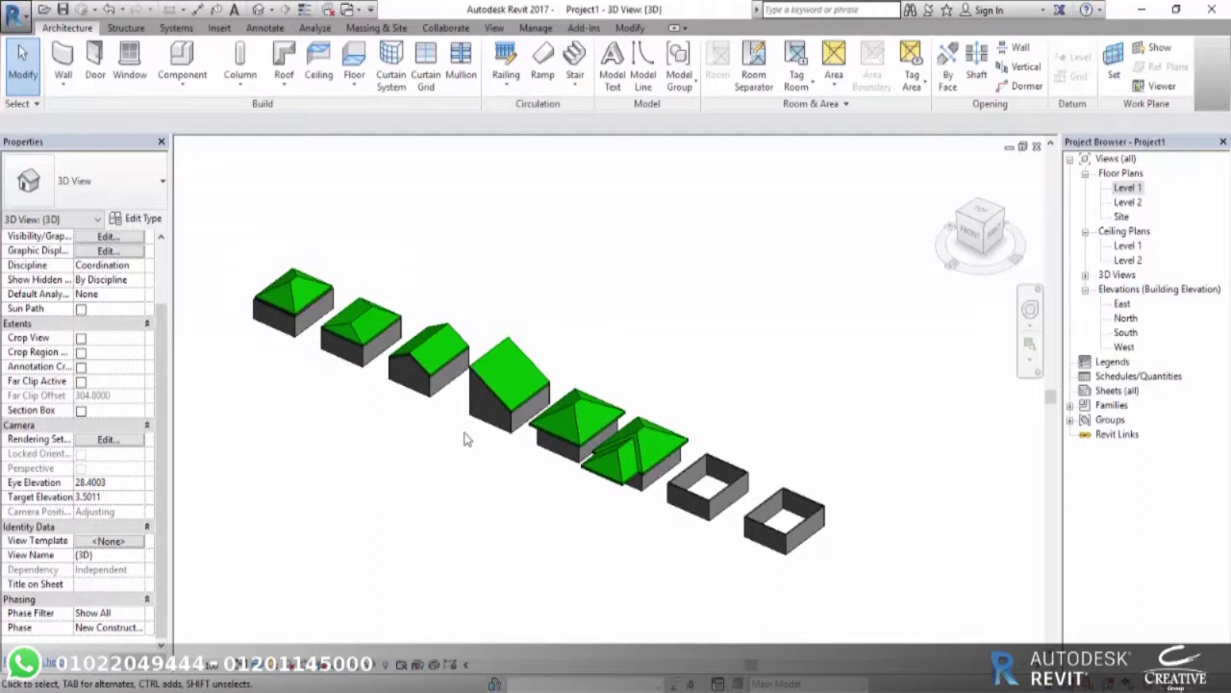
click(381, 337)
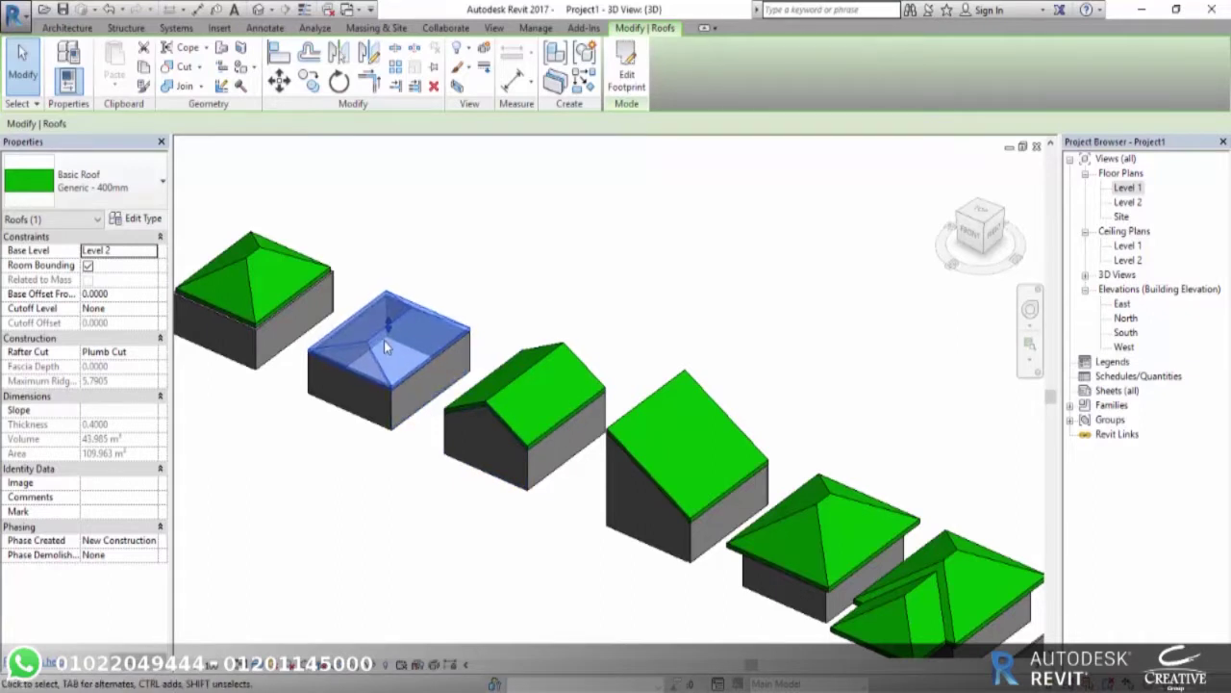
Change the tall single-slope roof from Generic 400mm to the Sloped Glazing type.
click(136, 183)
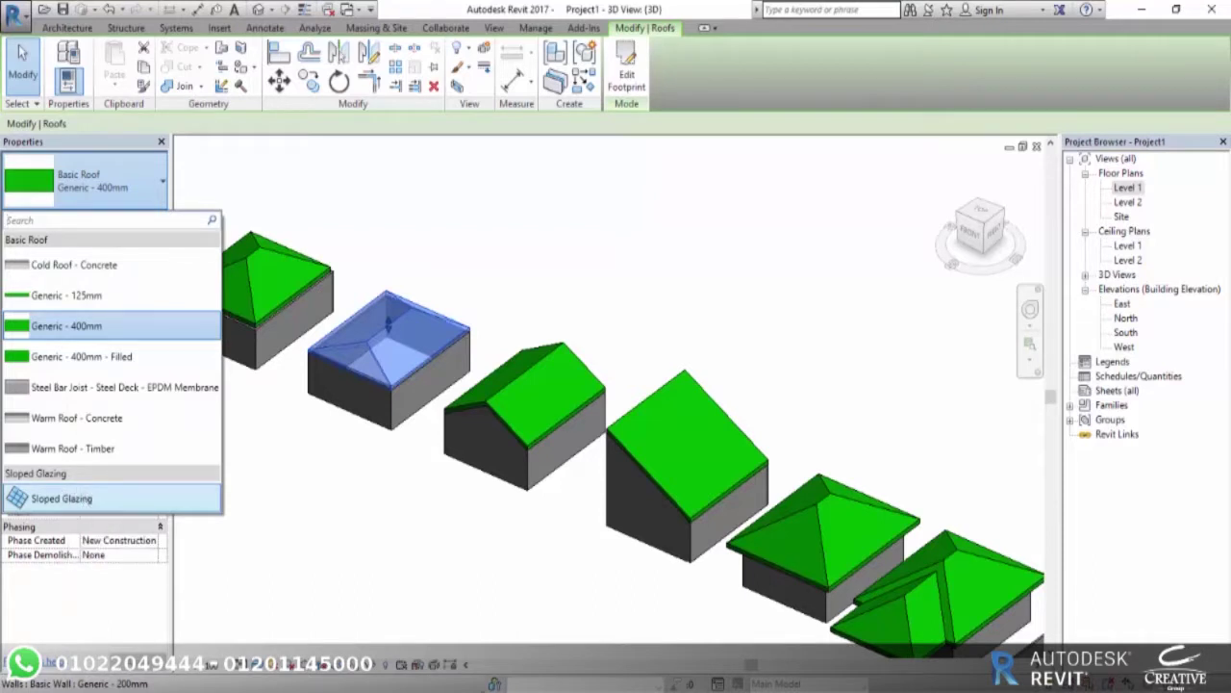
key(Escape)
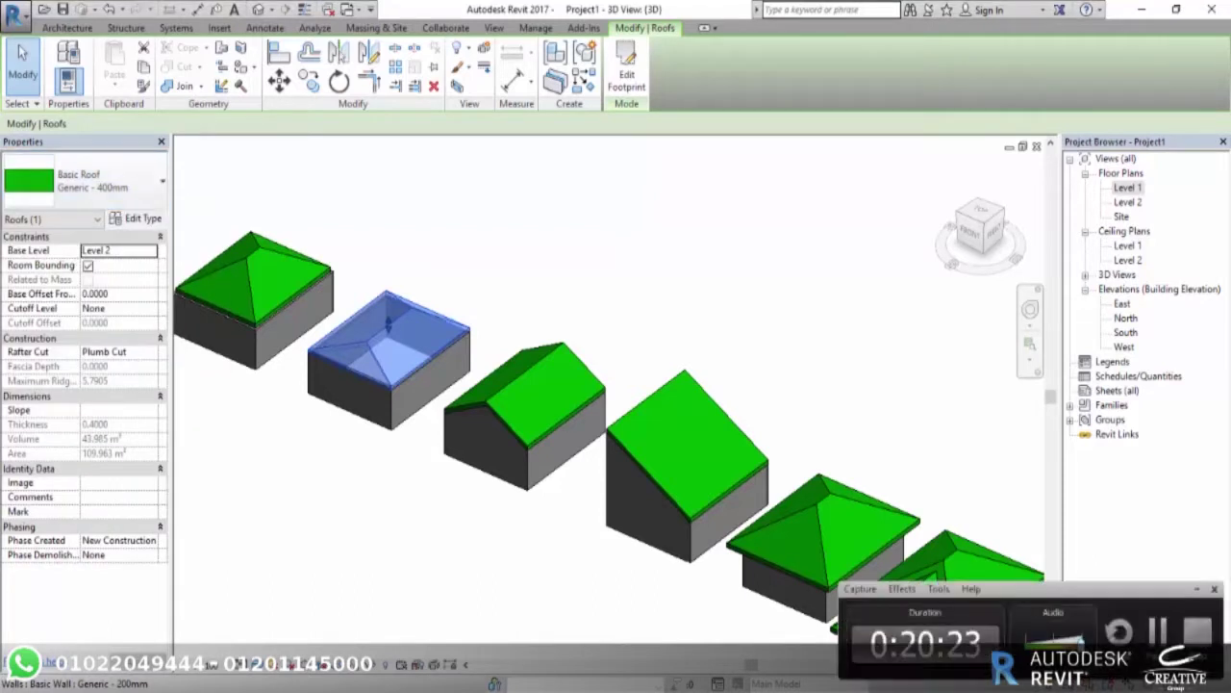
click(1164, 631)
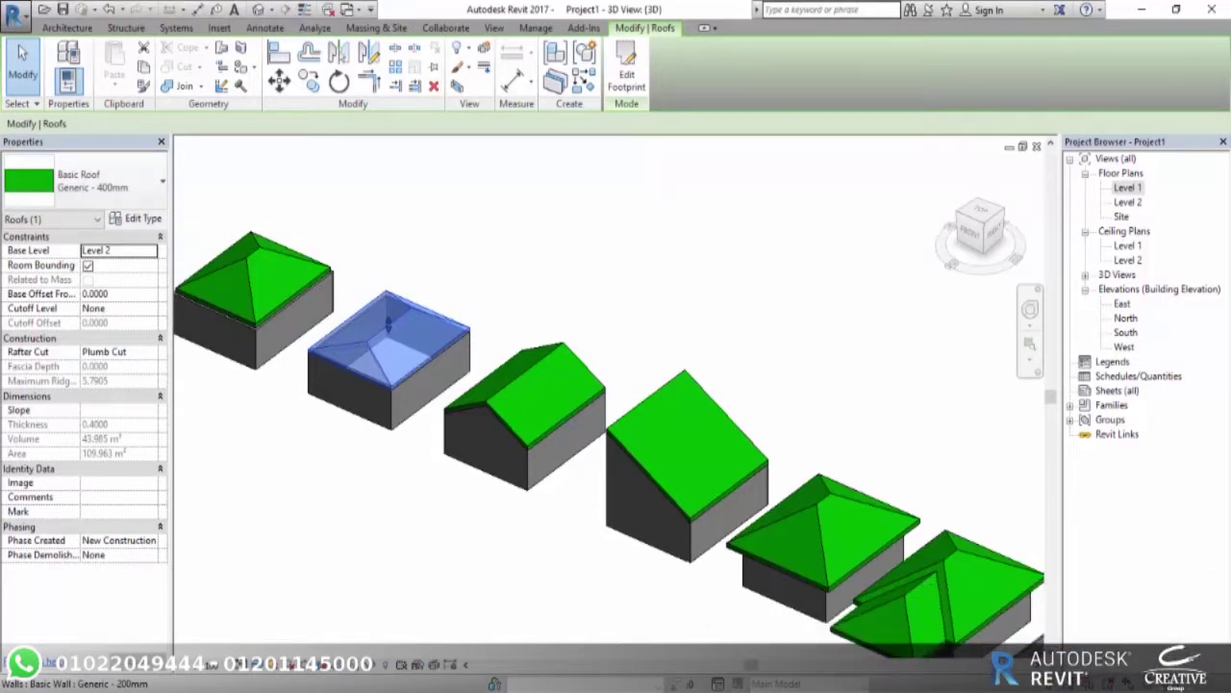
click(106, 185)
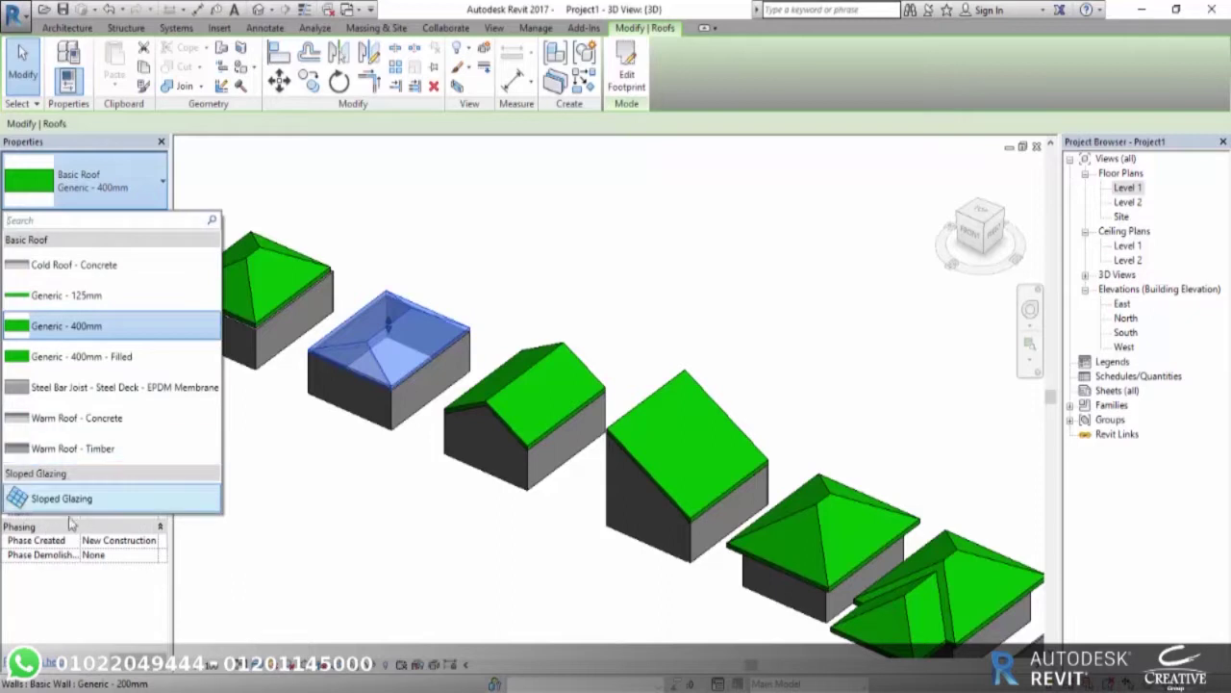
click(410, 574)
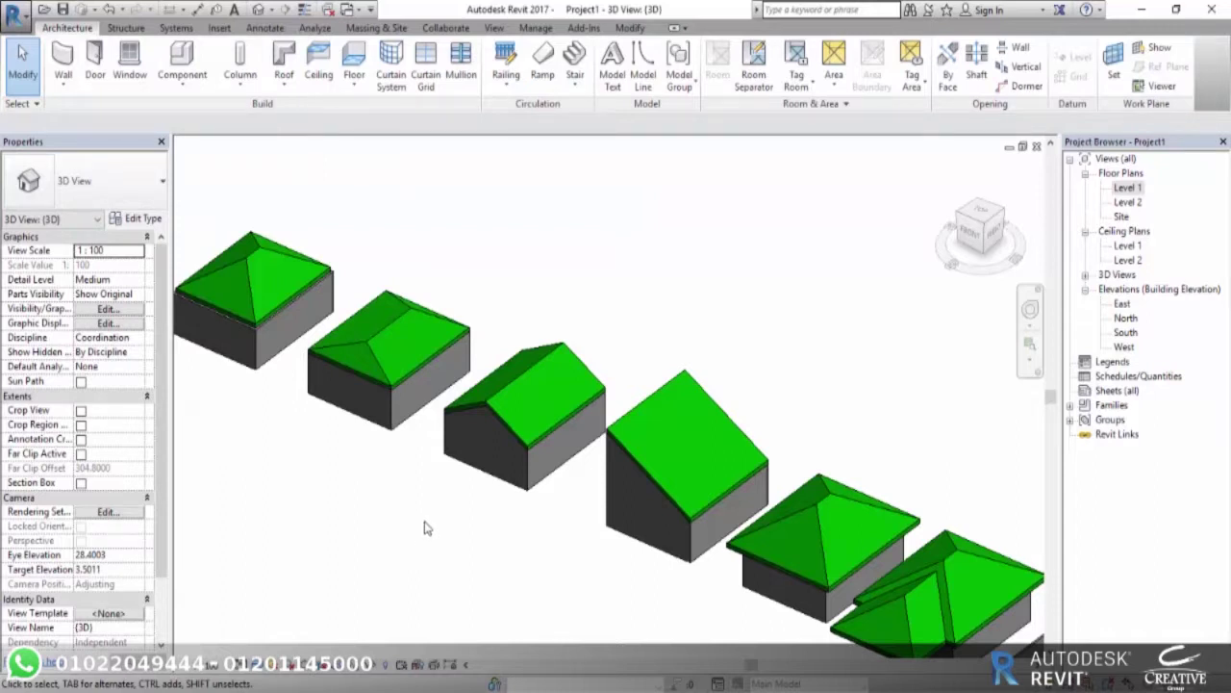
click(621, 445)
click(120, 199)
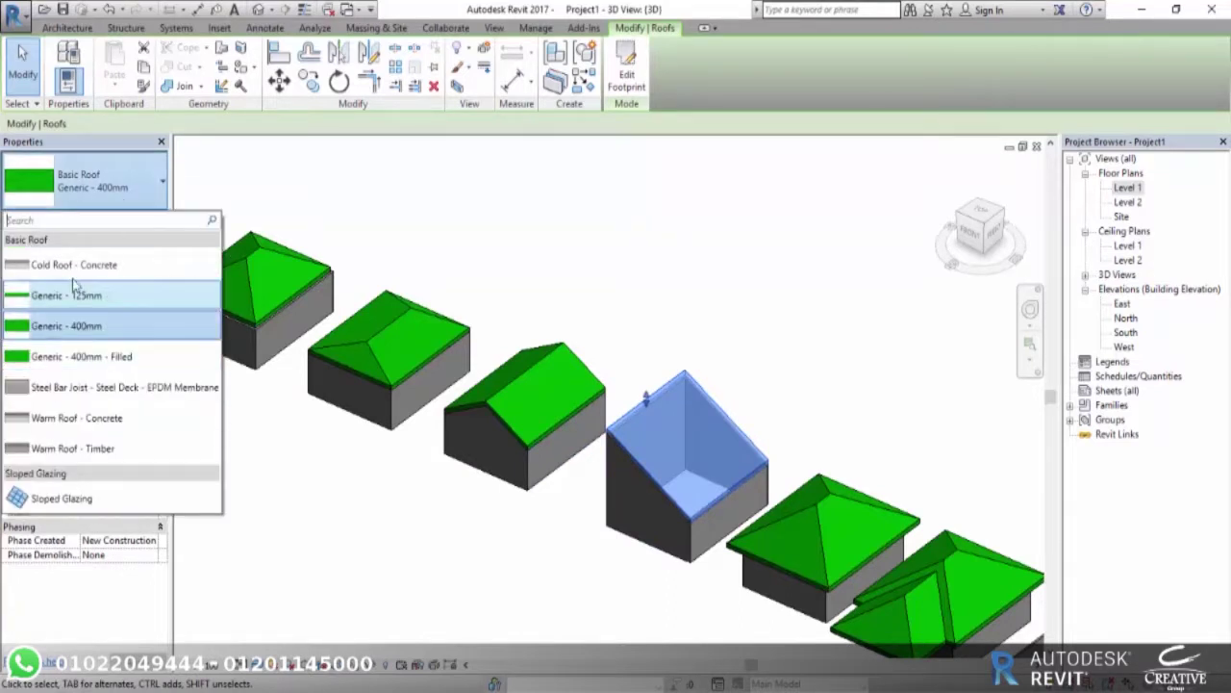
click(103, 509)
Place three curtain grid lines across and two down the slope of the glass roof.
click(601, 571)
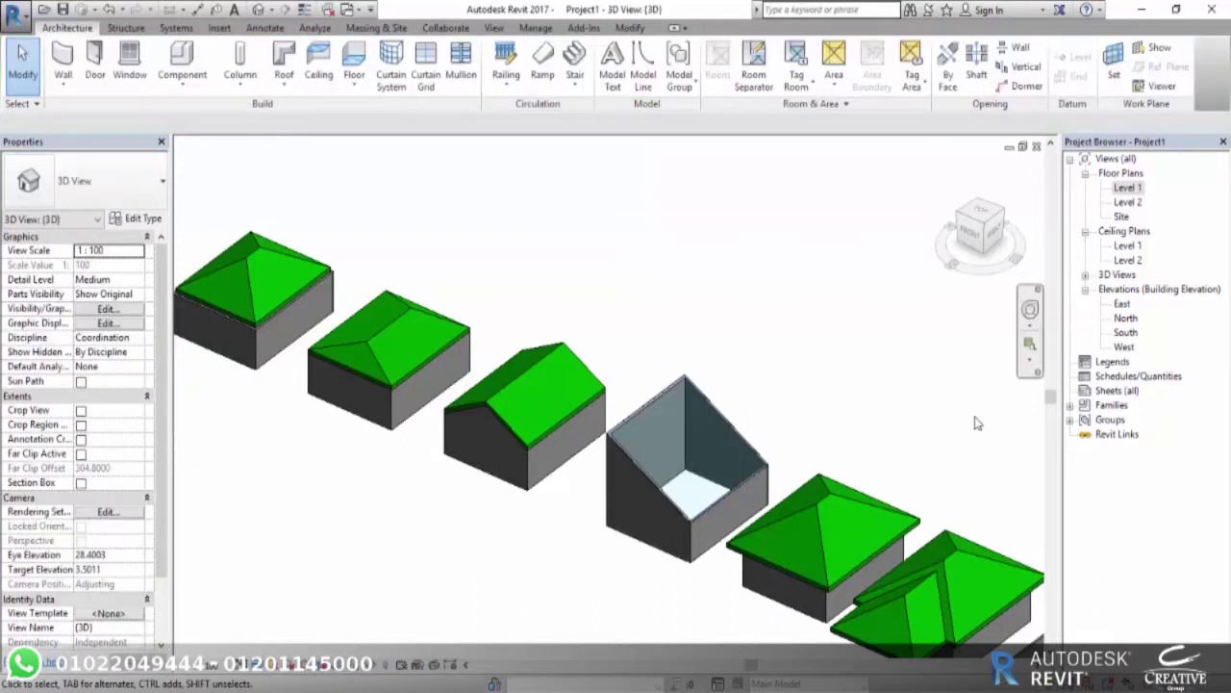
scroll(747, 456, up, 2)
scroll(695, 407, up, 2)
scroll(583, 375, up, 1)
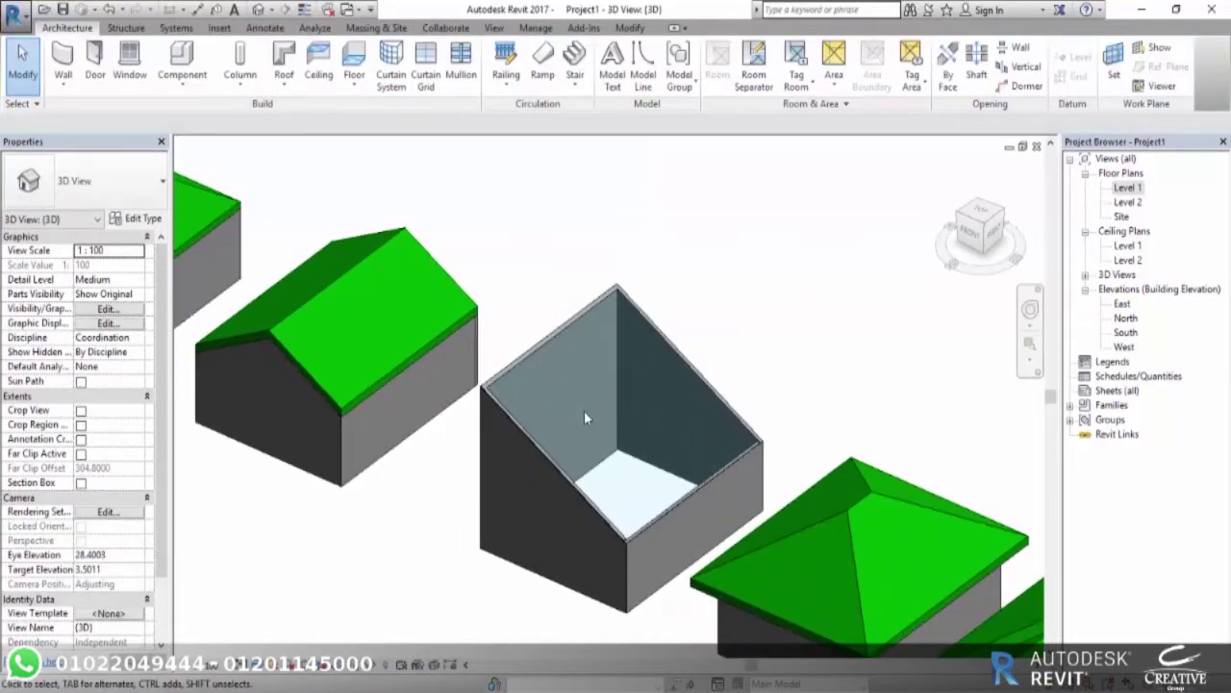
scroll(584, 415, up, 4)
scroll(435, 423, down, 3)
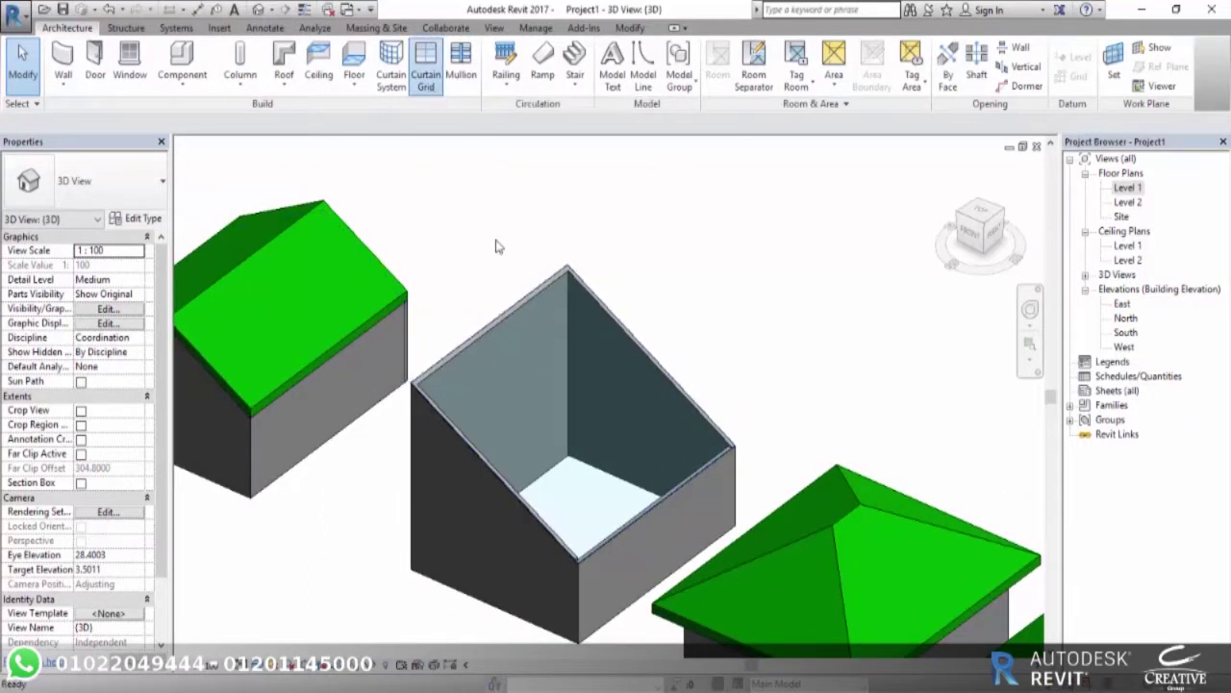
click(720, 416)
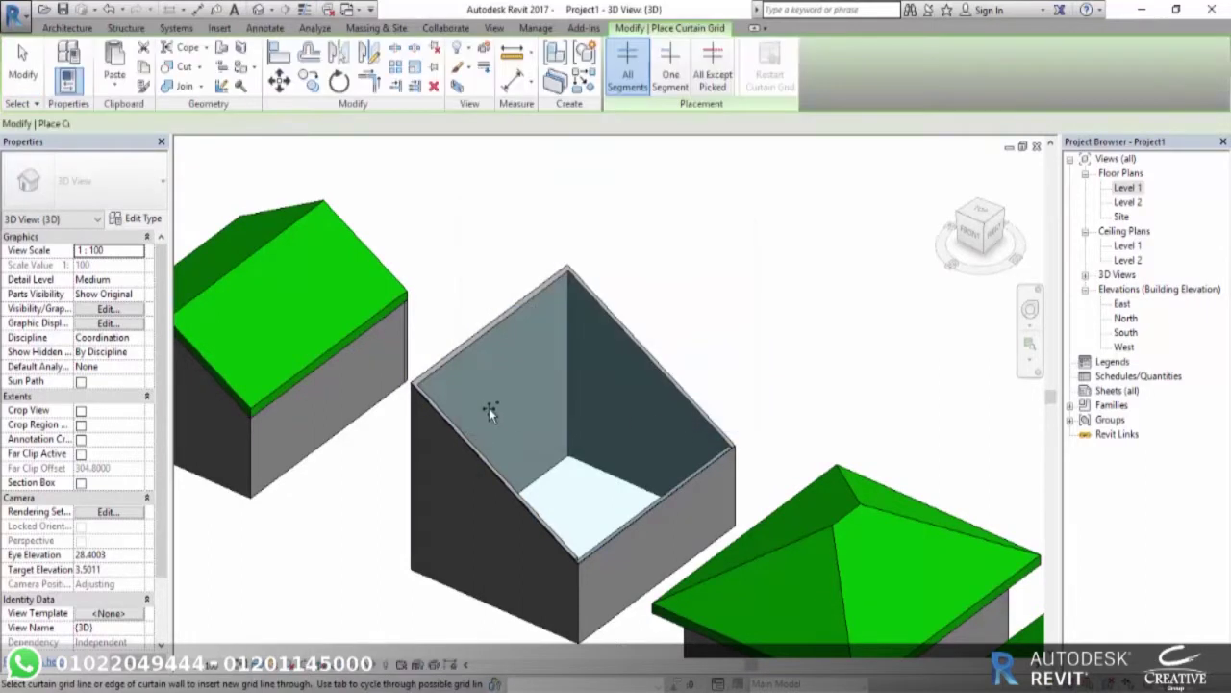
click(437, 364)
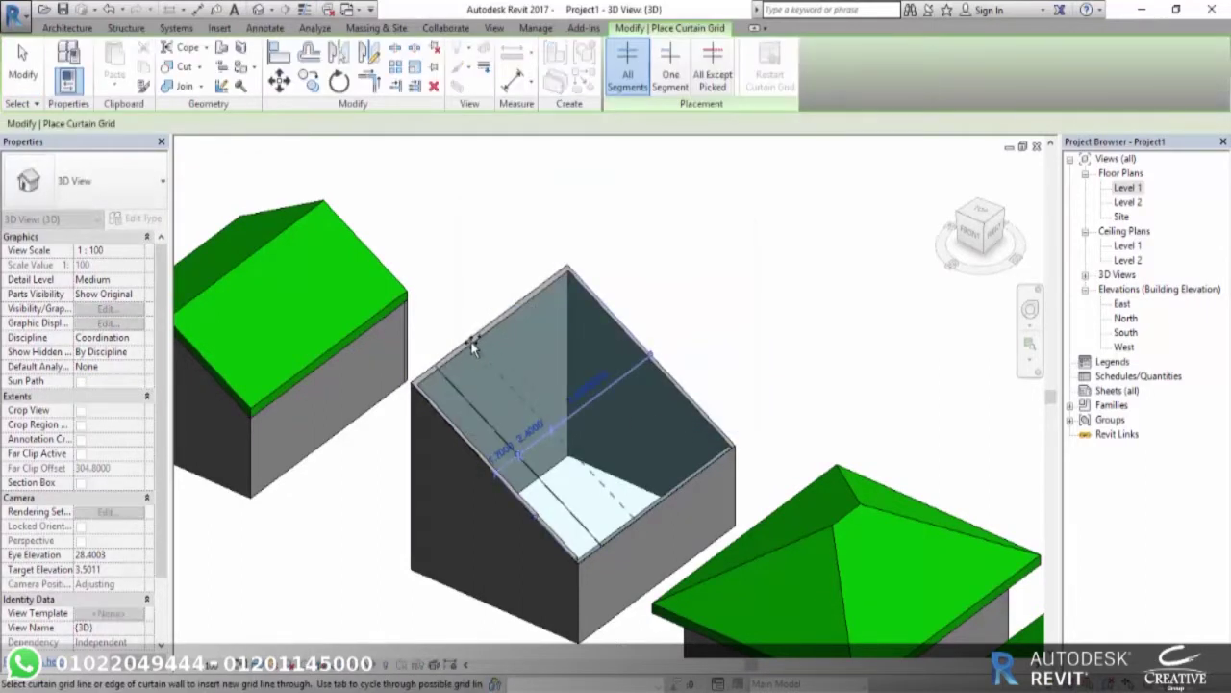
click(476, 339)
click(506, 314)
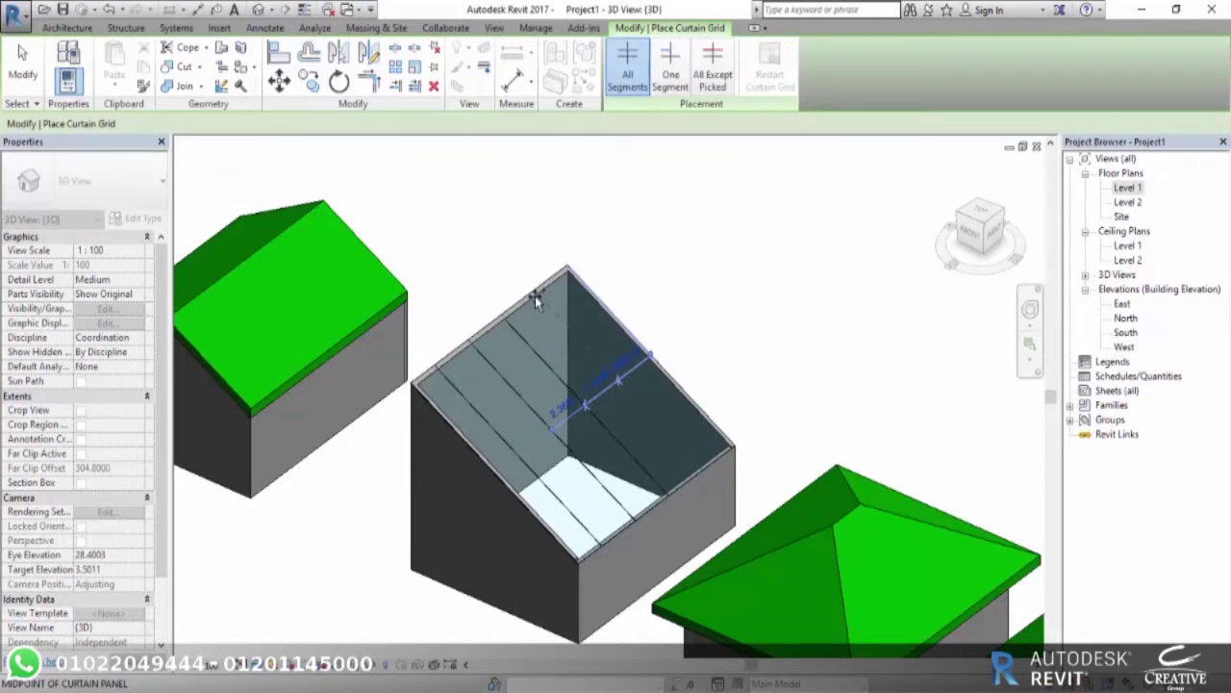
click(594, 302)
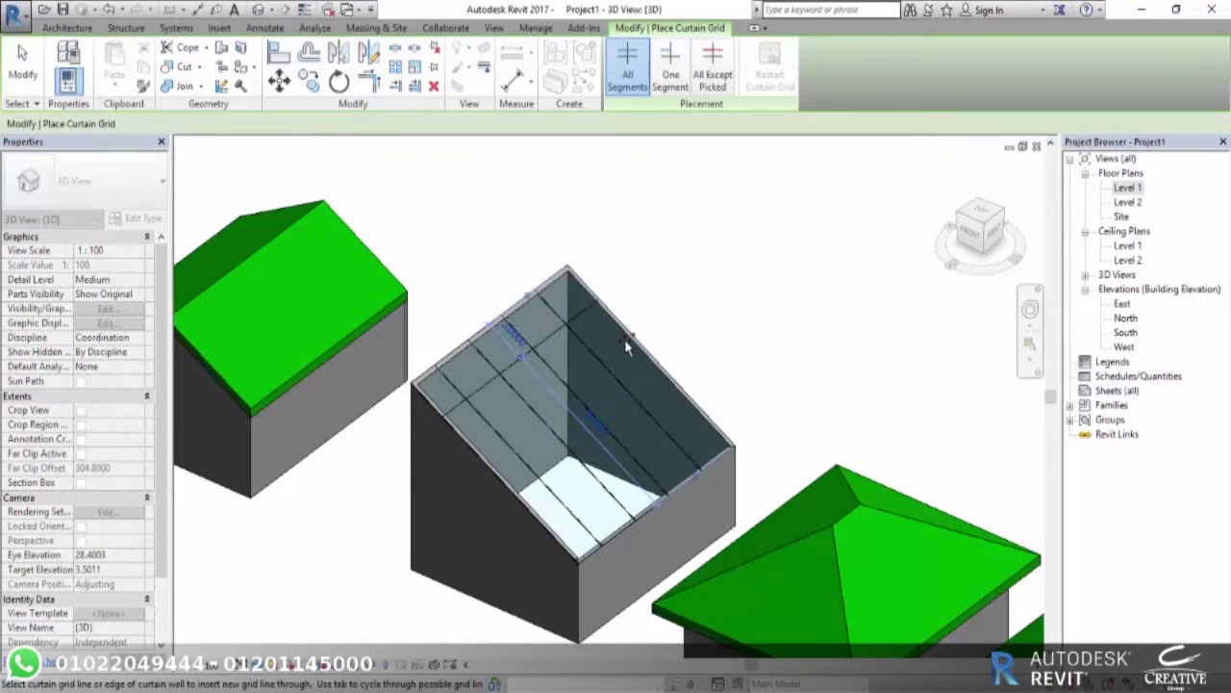
click(678, 399)
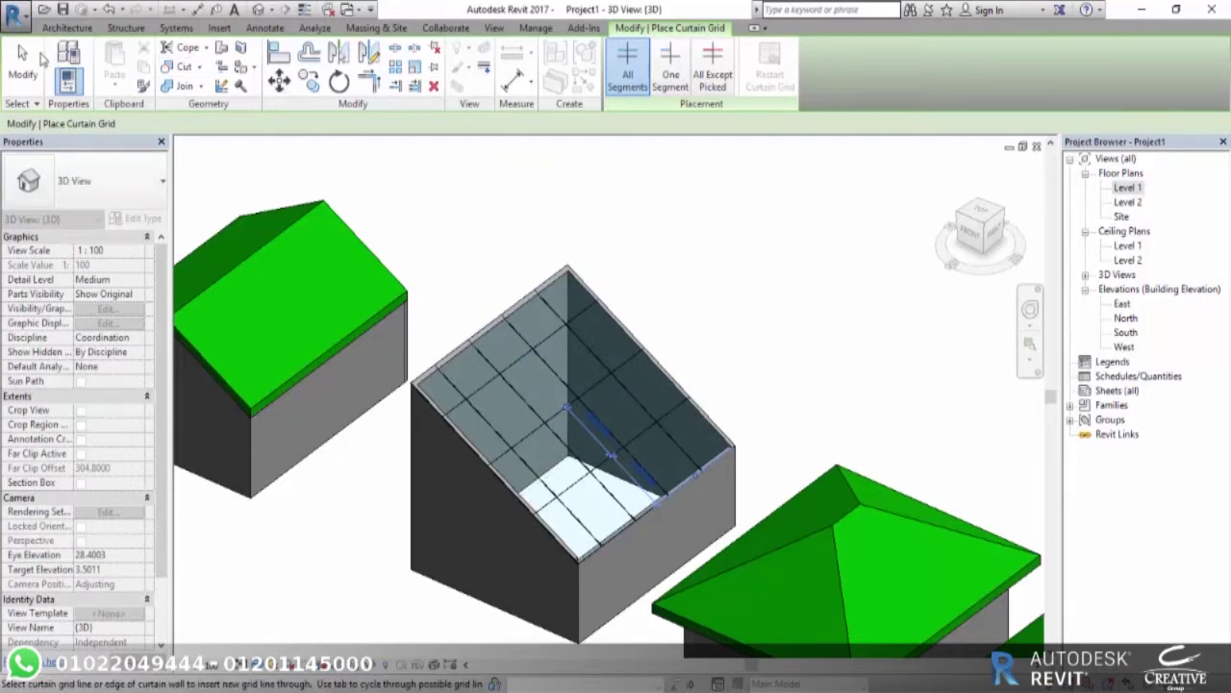
Add 50 x 150mm rectangular mullions along all grid lines of the glazed roof.
click(67, 27)
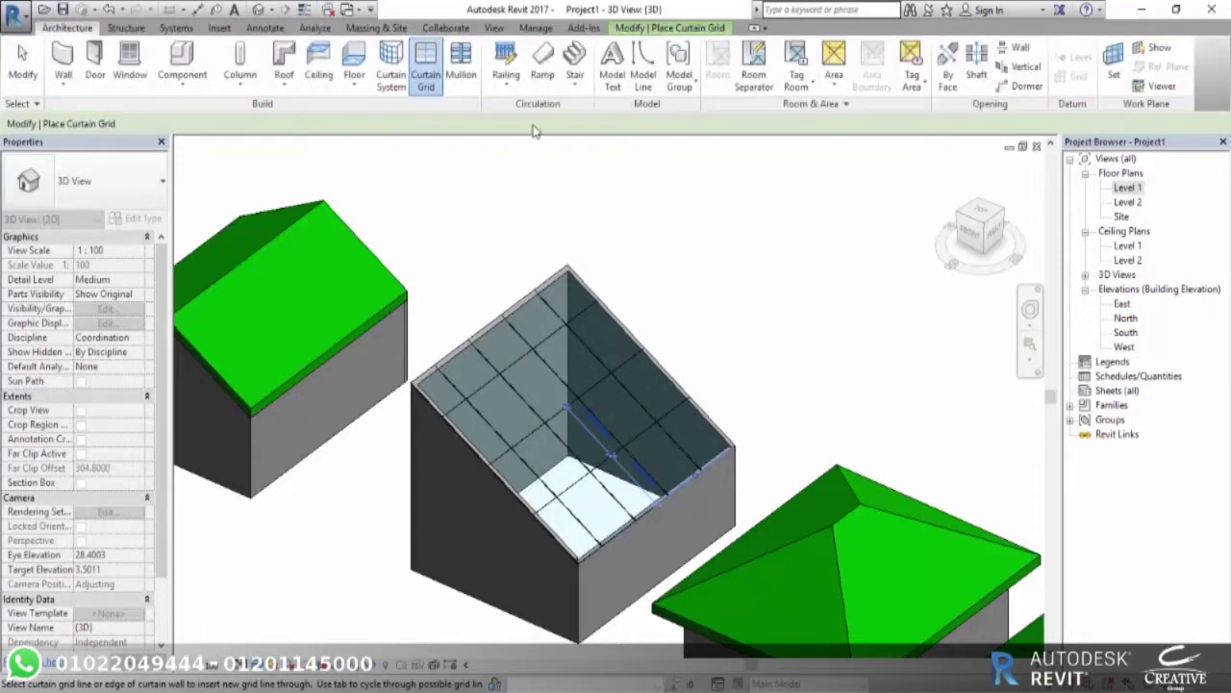
click(460, 69)
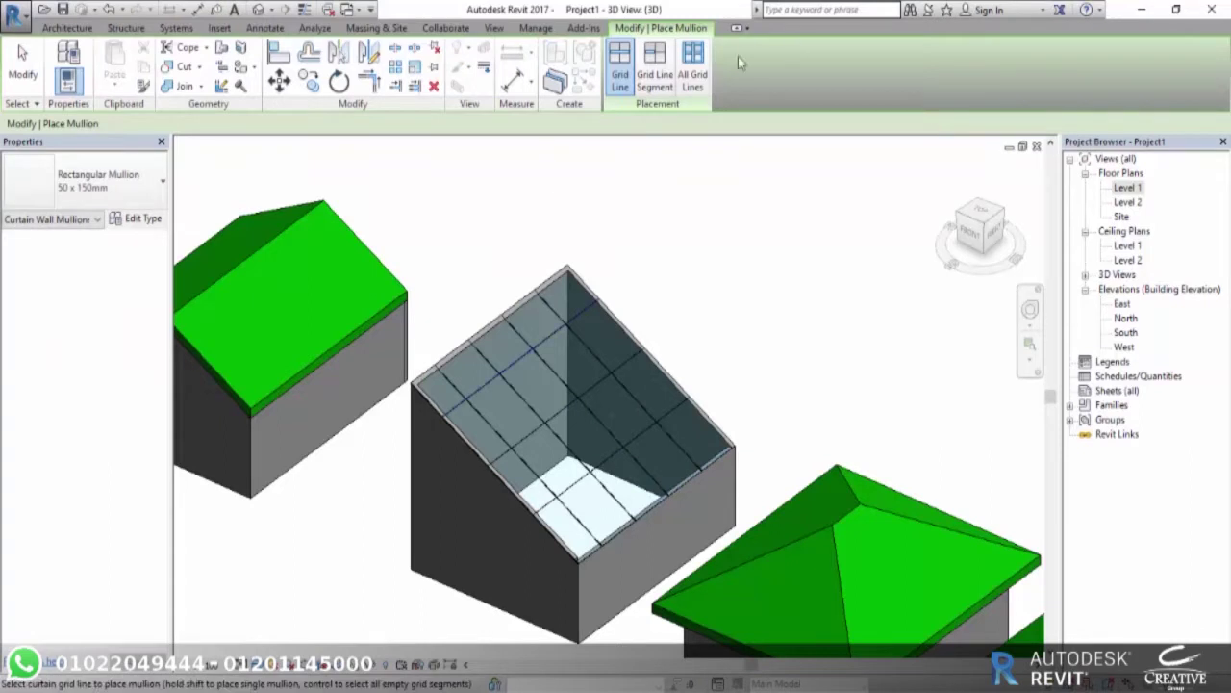
click(693, 60)
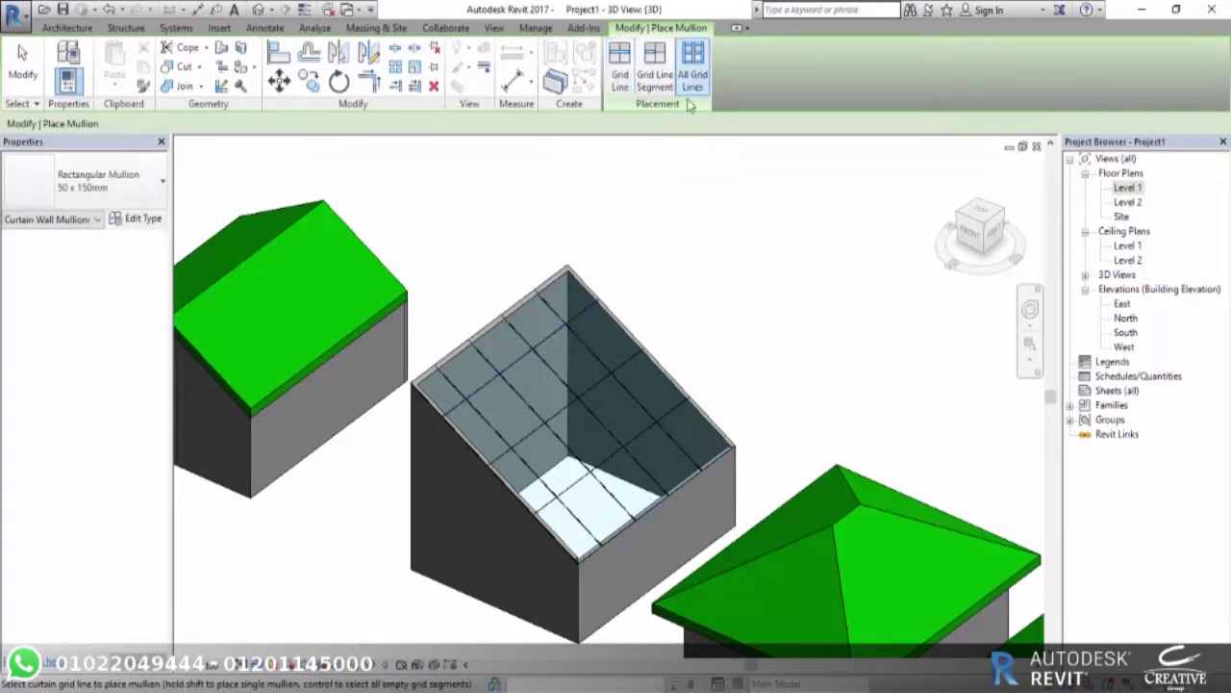
click(606, 378)
scroll(526, 458, up, 3)
scroll(585, 432, up, 2)
key(Escape)
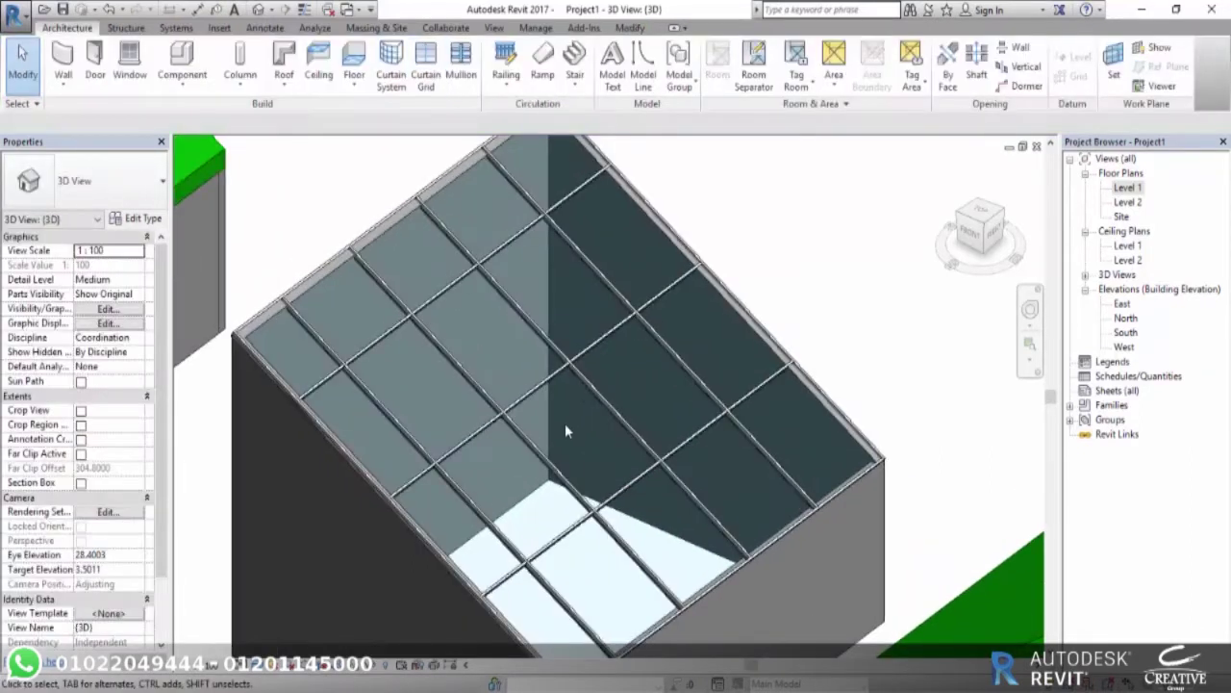
scroll(563, 421, down, 3)
mouse_move(564, 420)
middle_down()
mouse_move(538, 509)
mouse_move(398, 466)
middle_up()
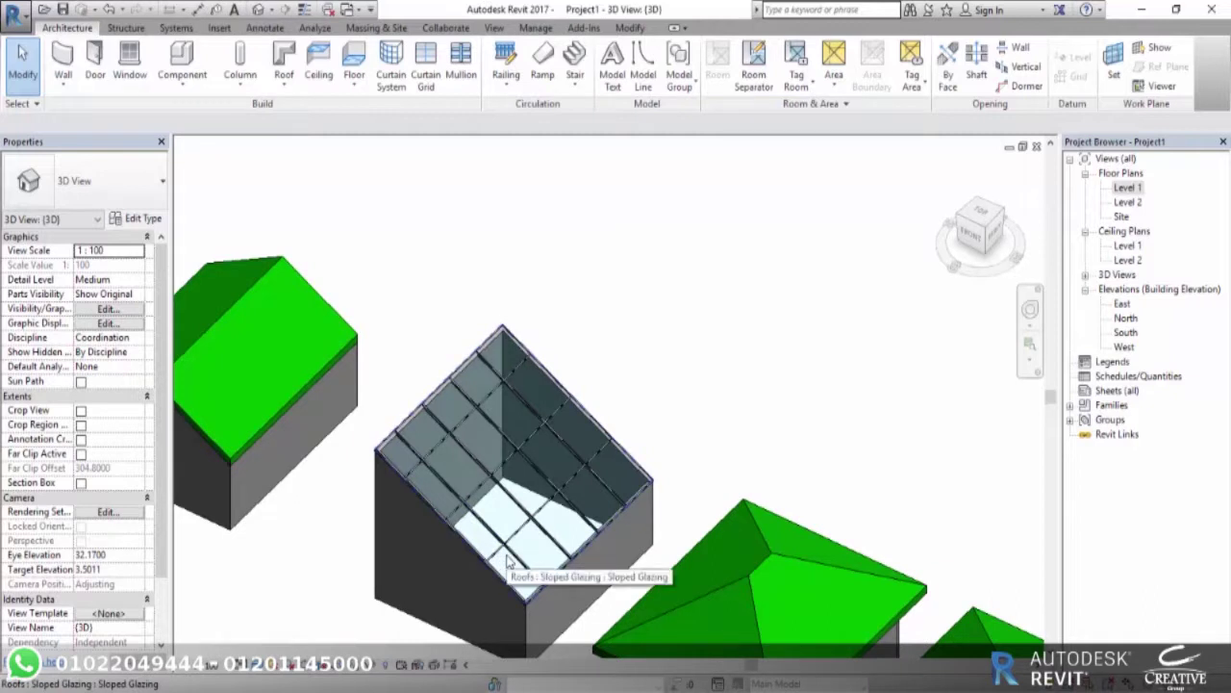
scroll(616, 545, down, 2)
scroll(432, 405, down, 2)
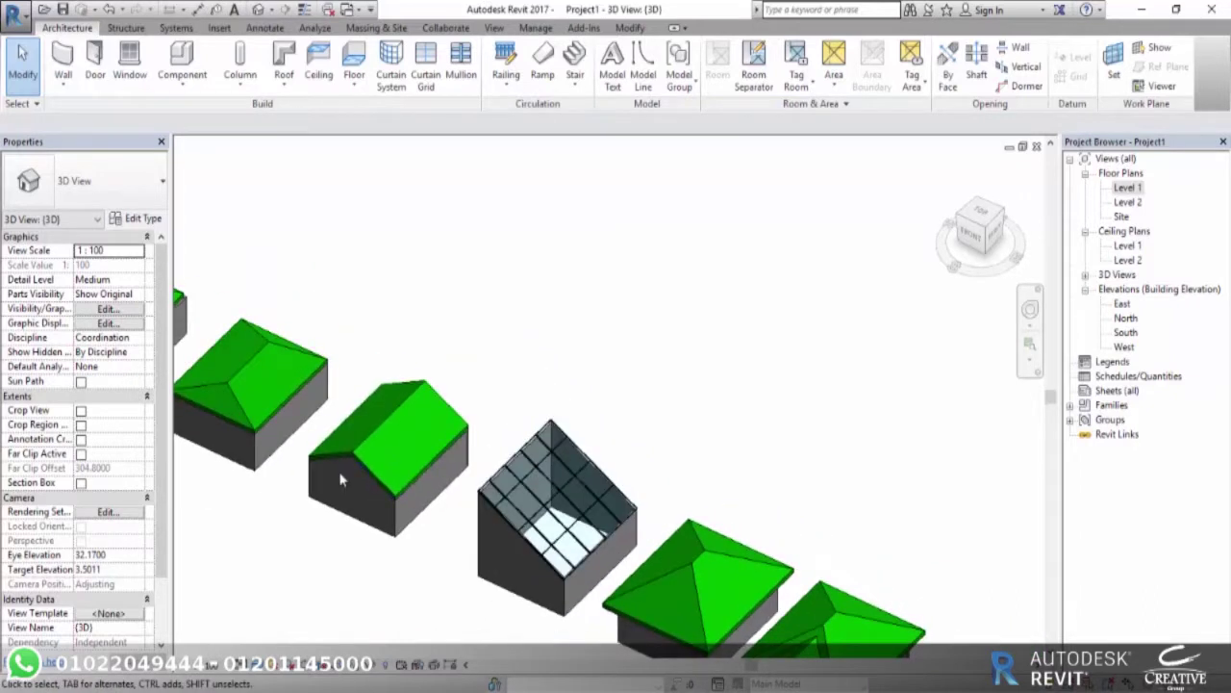
click(371, 438)
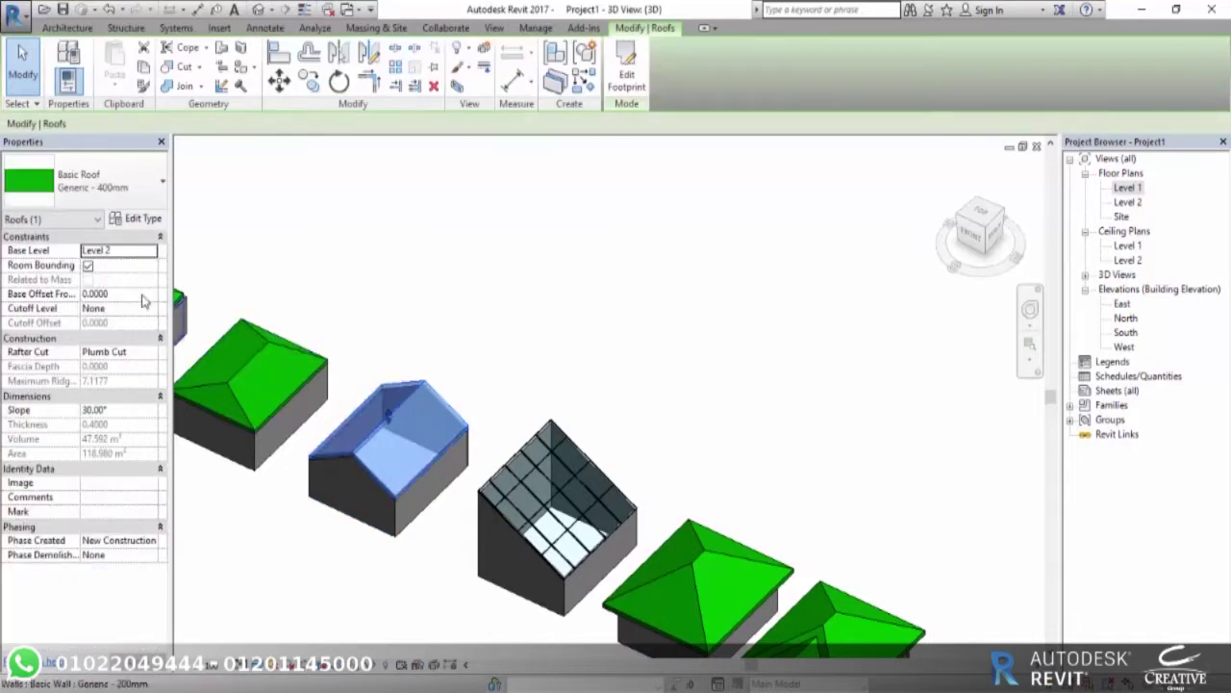
click(140, 218)
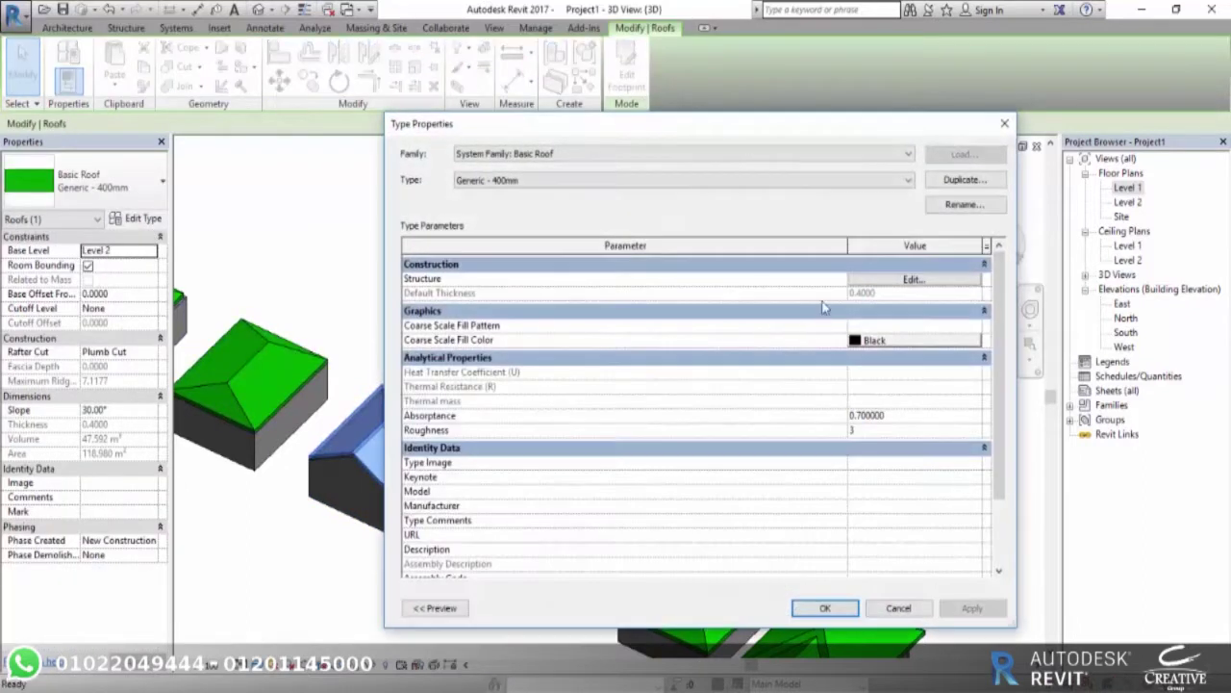
click(956, 181)
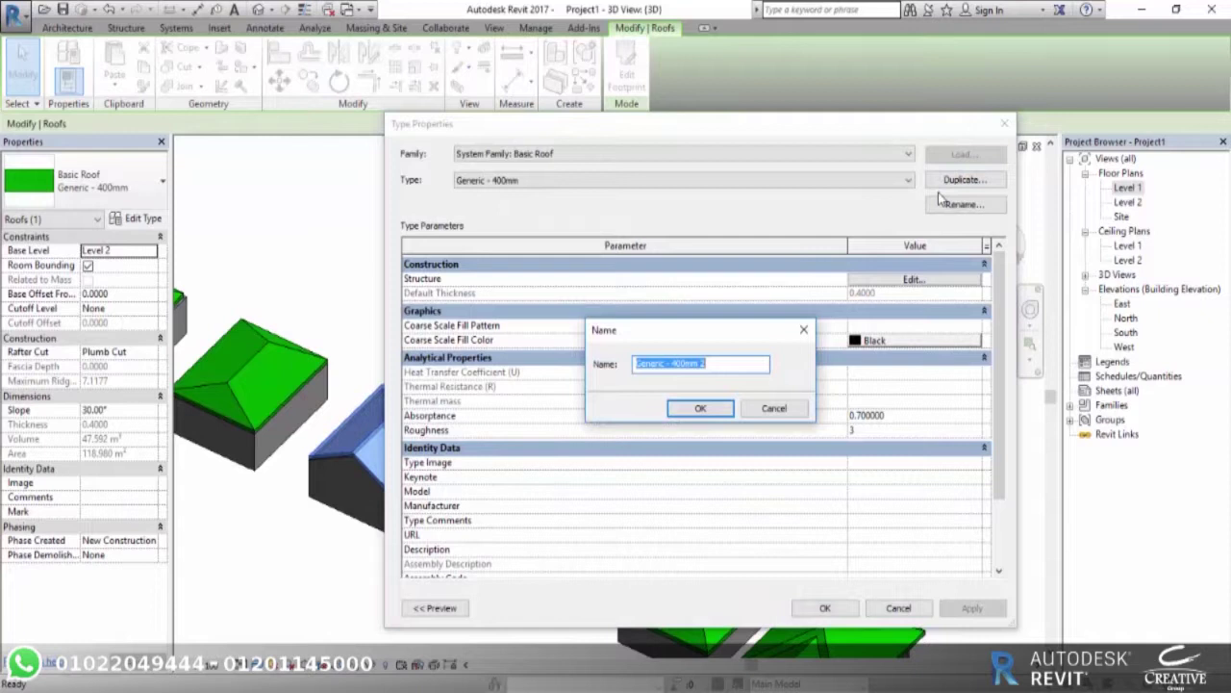
text(my roof)
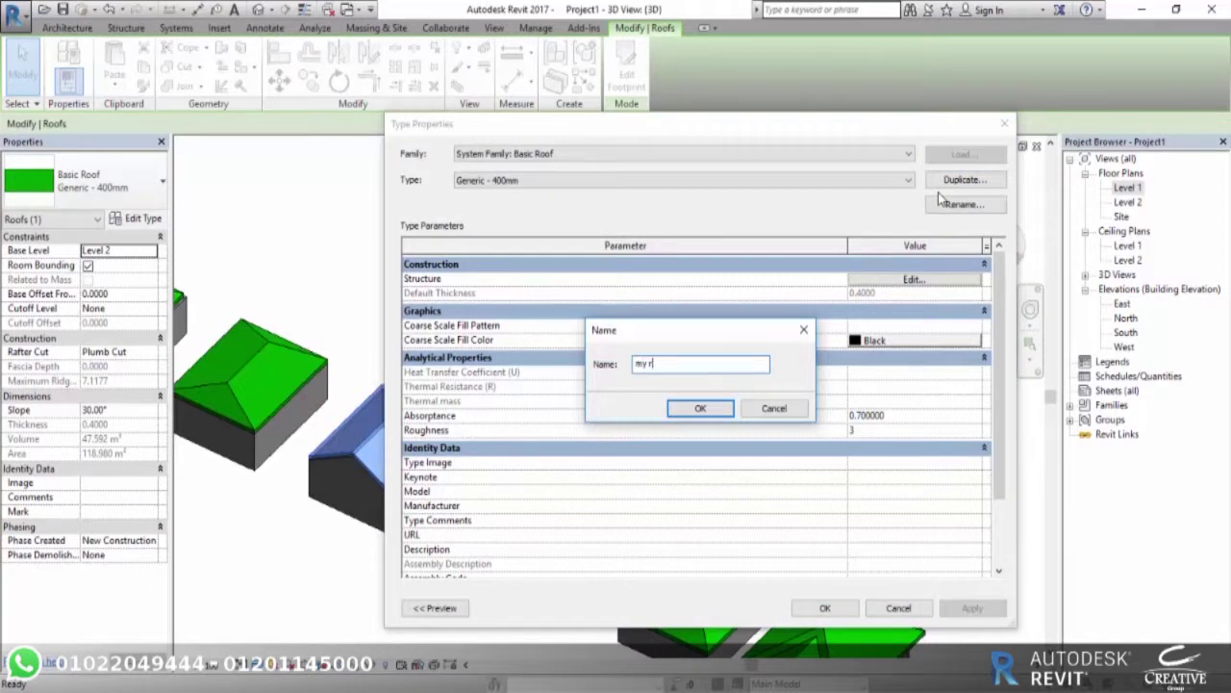
click(710, 408)
click(932, 282)
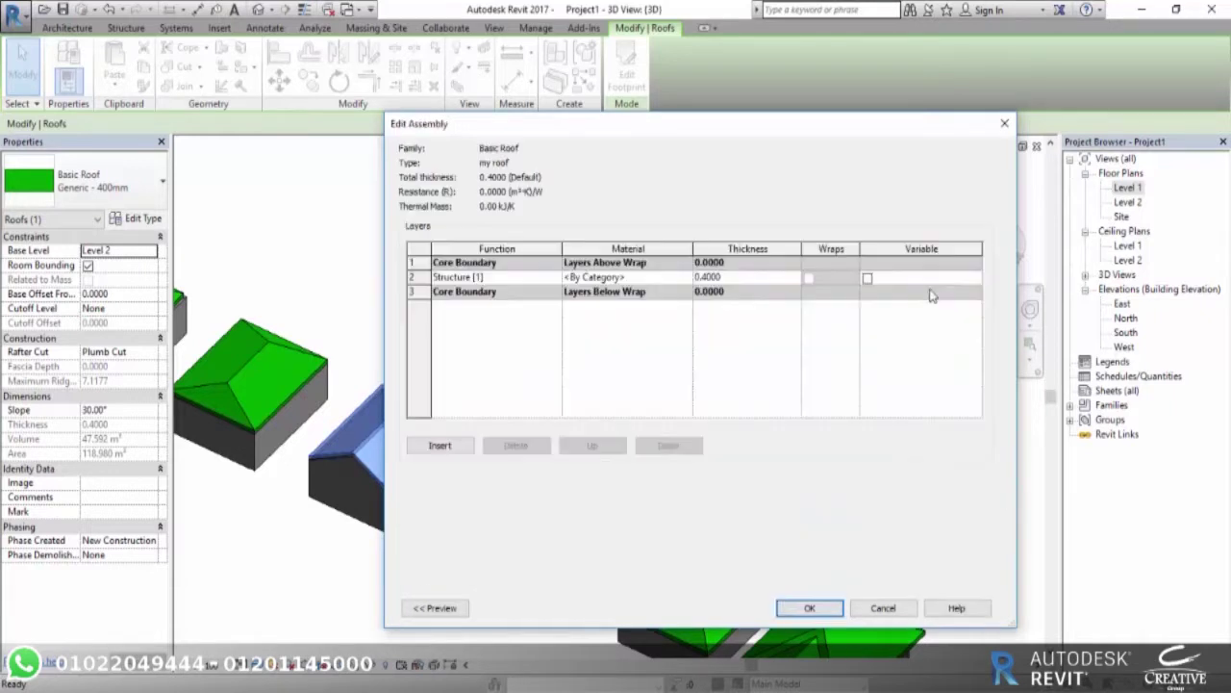
click(433, 608)
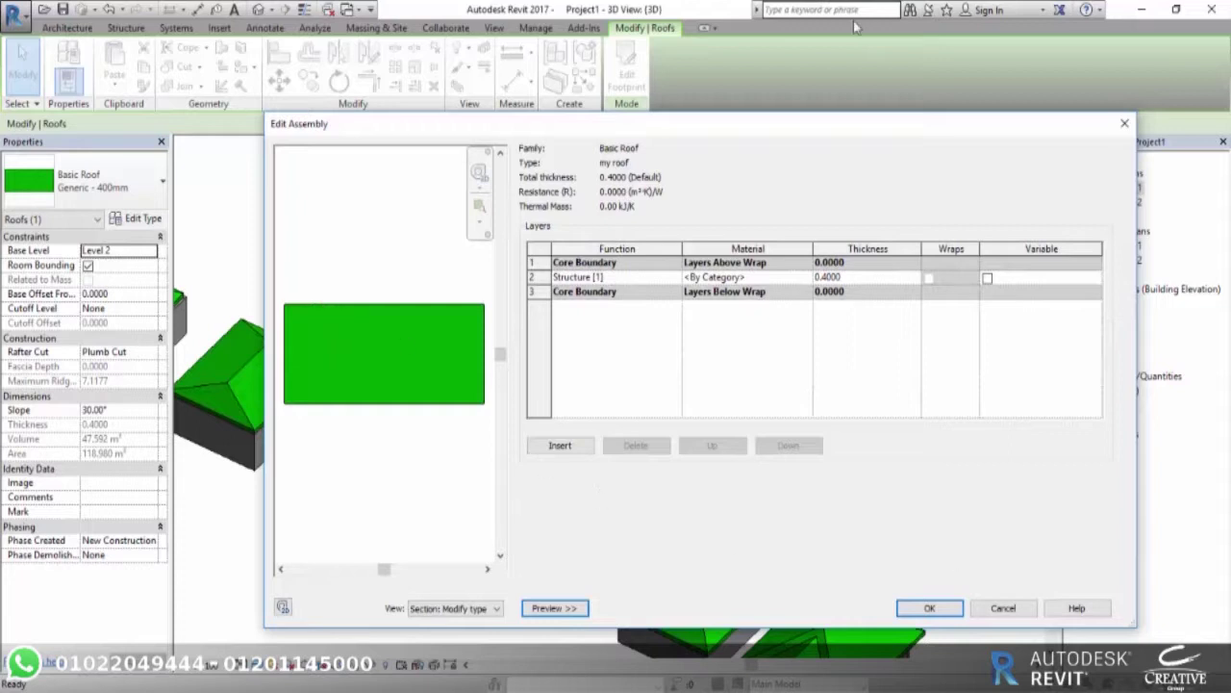
click(1003, 608)
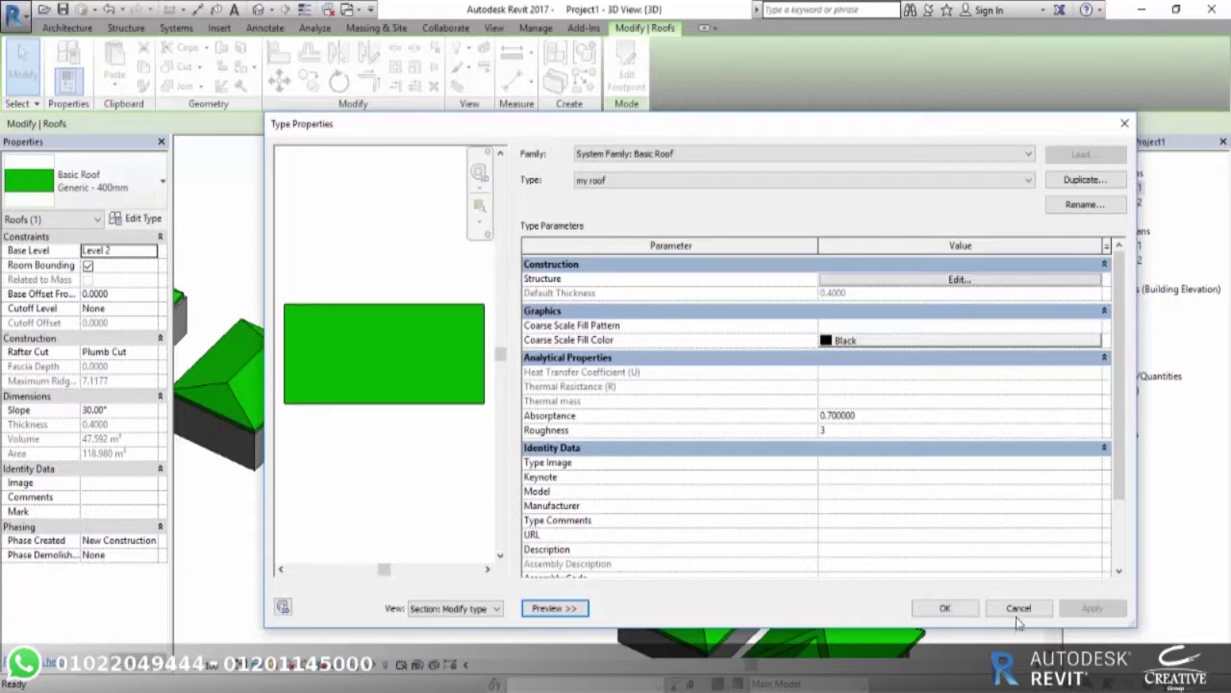
click(1018, 609)
mouse_move(596, 385)
middle_down()
mouse_move(626, 354)
mouse_move(647, 299)
middle_up()
key(Escape)
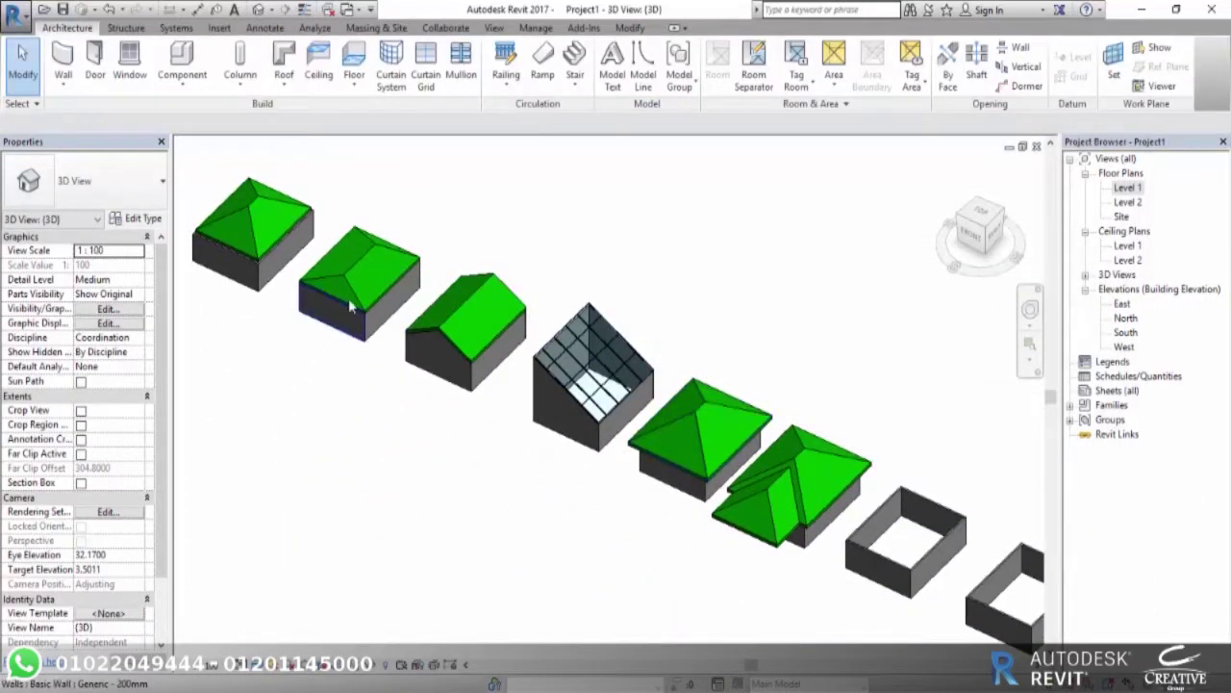
Return to the Level 2 floor plan showing the last unroofed enclosure.
click(282, 84)
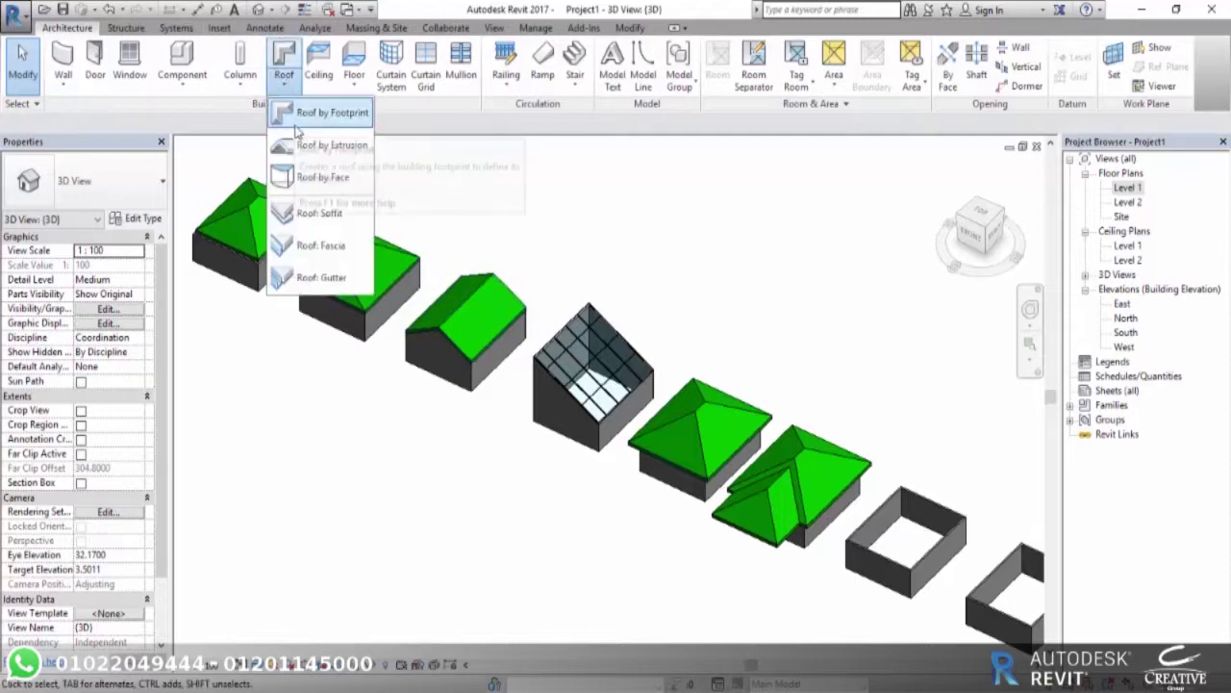
mouse_move(327, 112)
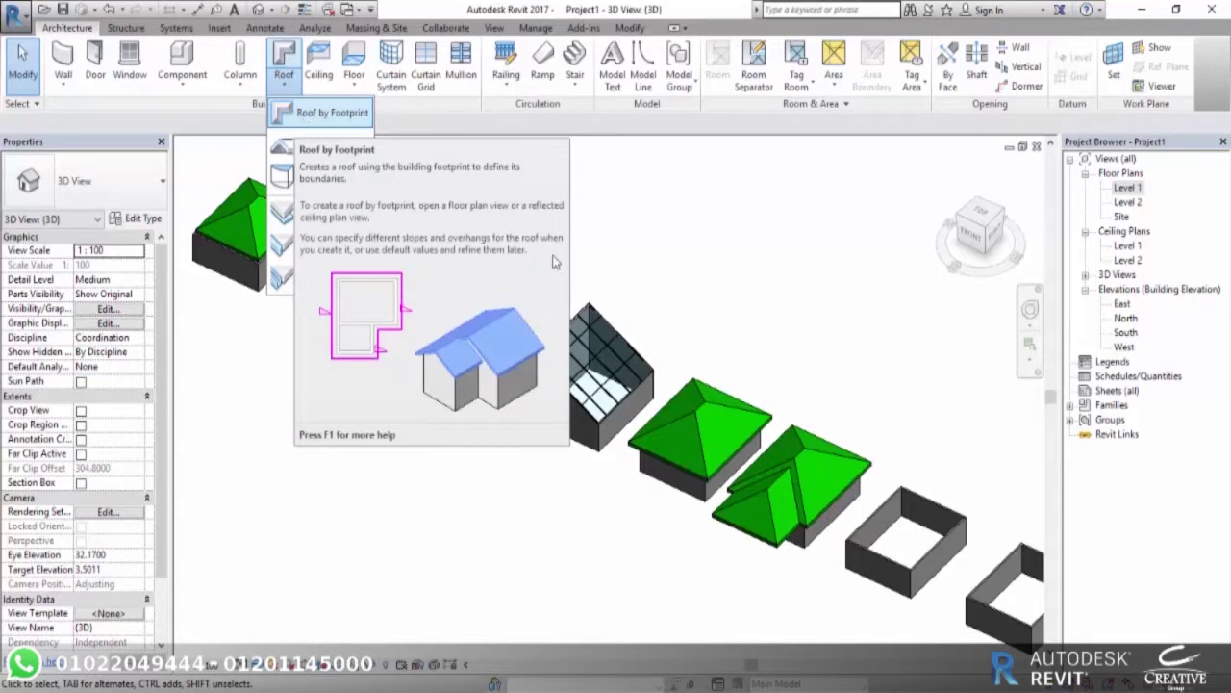
scroll(686, 338, down, 2)
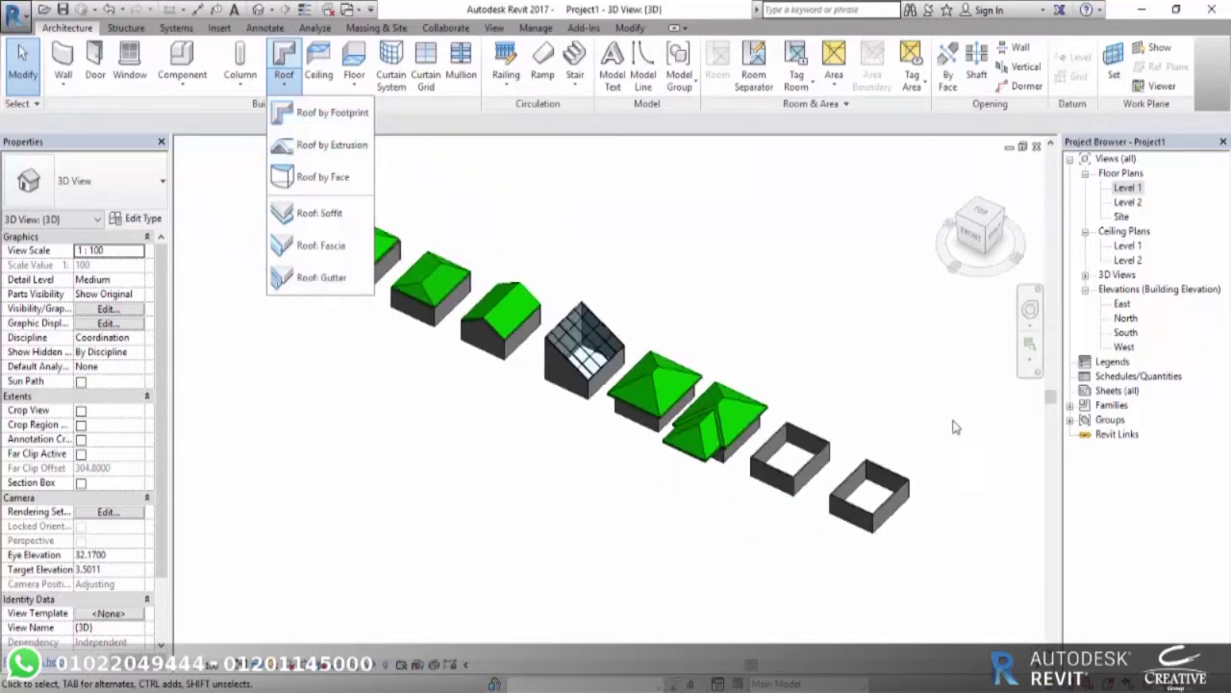
click(1131, 189)
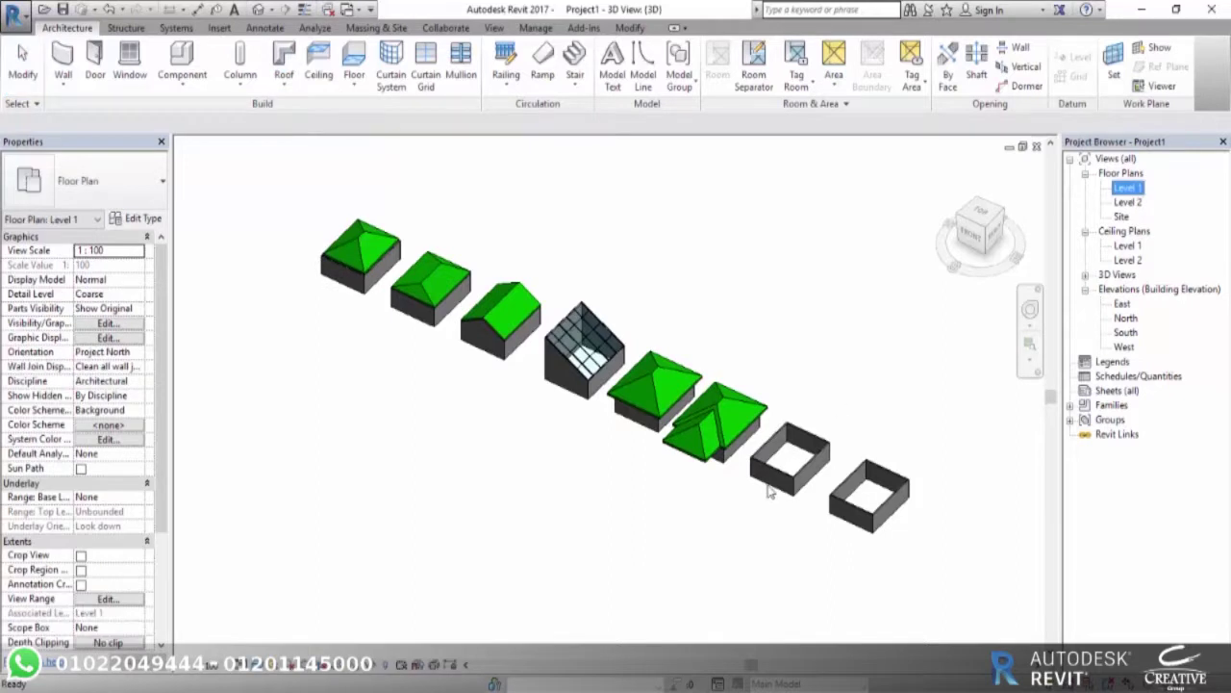
double_click(1128, 202)
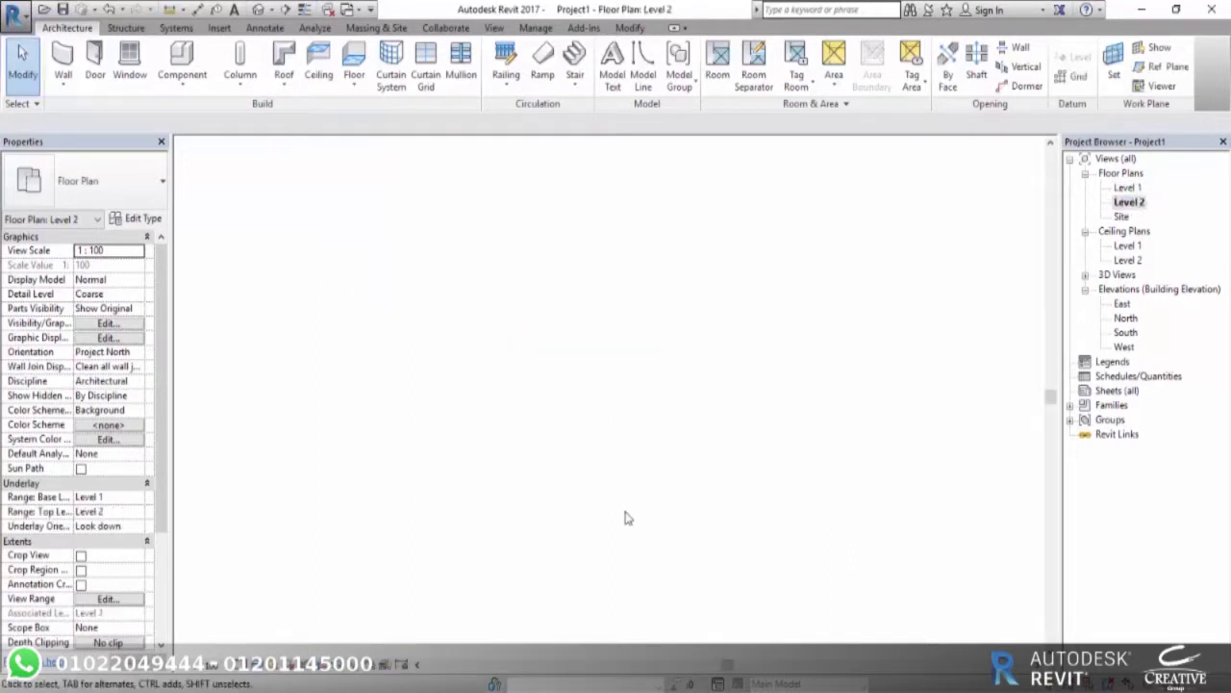
scroll(868, 493, up, 2)
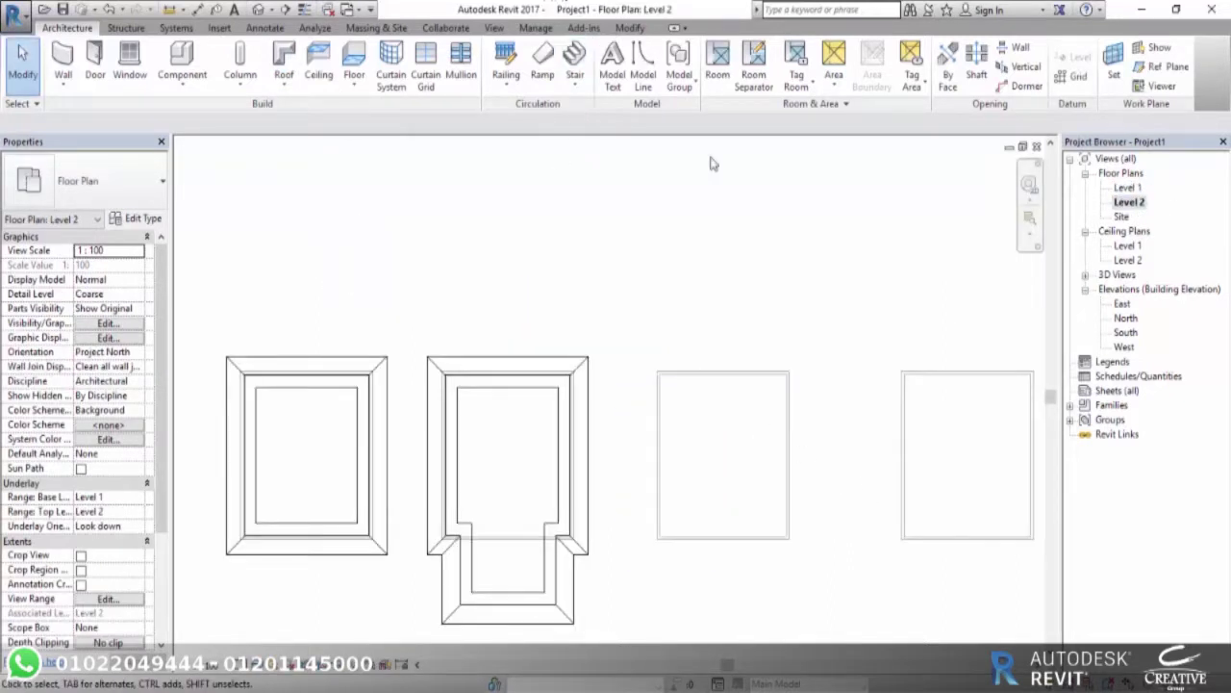
Build a non-sloped footprint roof from the enclosure's four walls and view it in 3D.
click(284, 79)
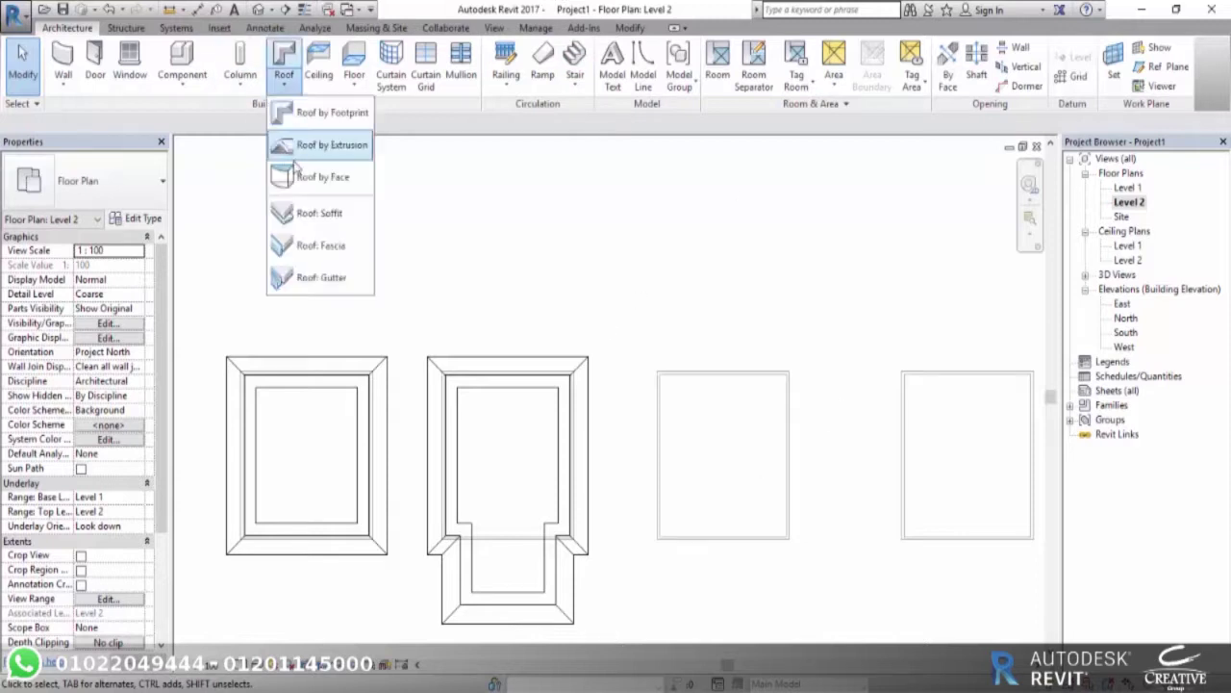
click(332, 114)
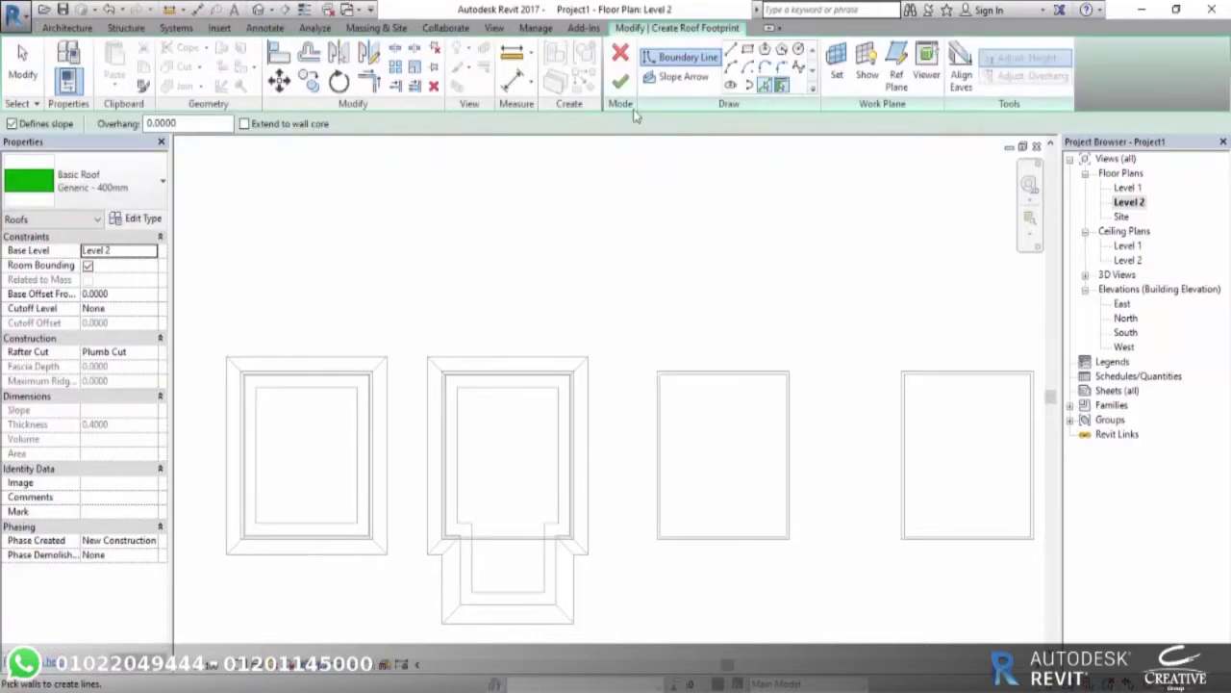
click(44, 127)
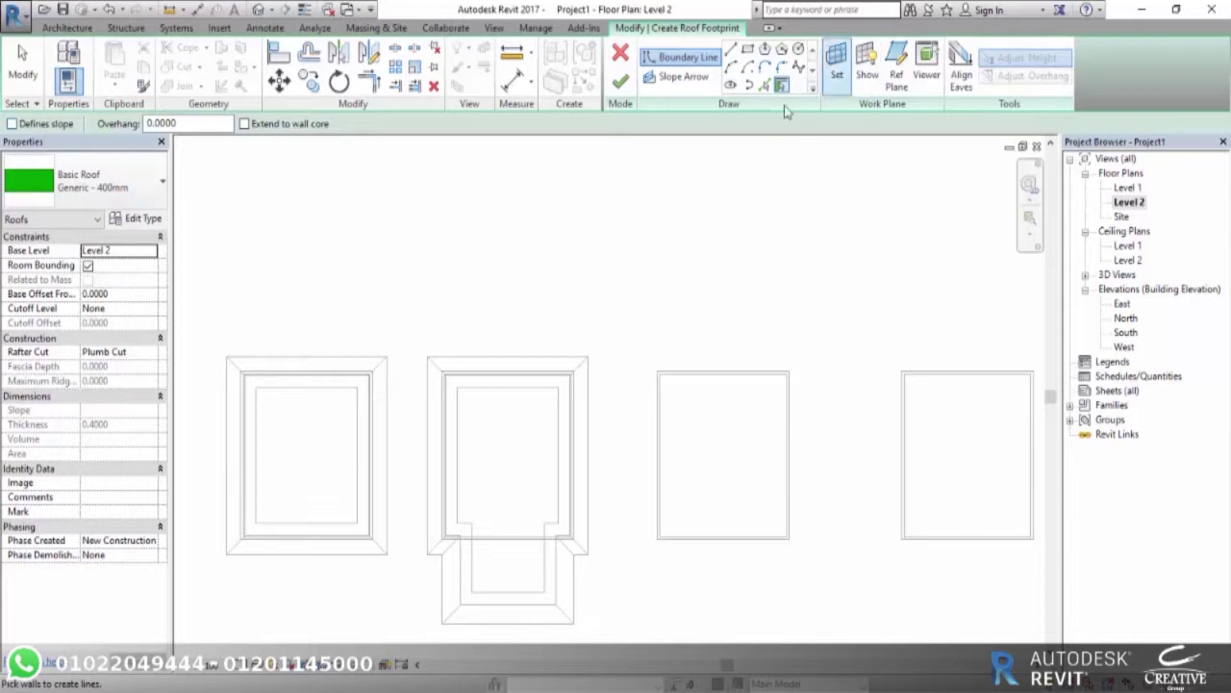
click(765, 85)
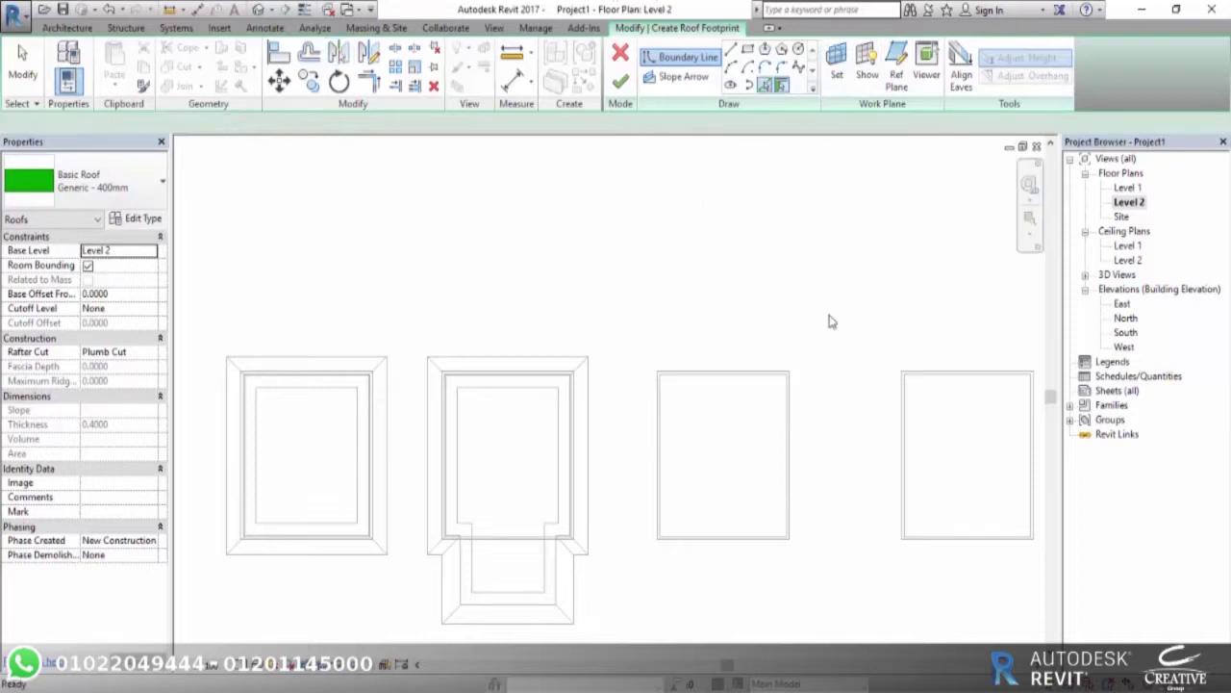
scroll(833, 472, up, 2)
click(747, 376)
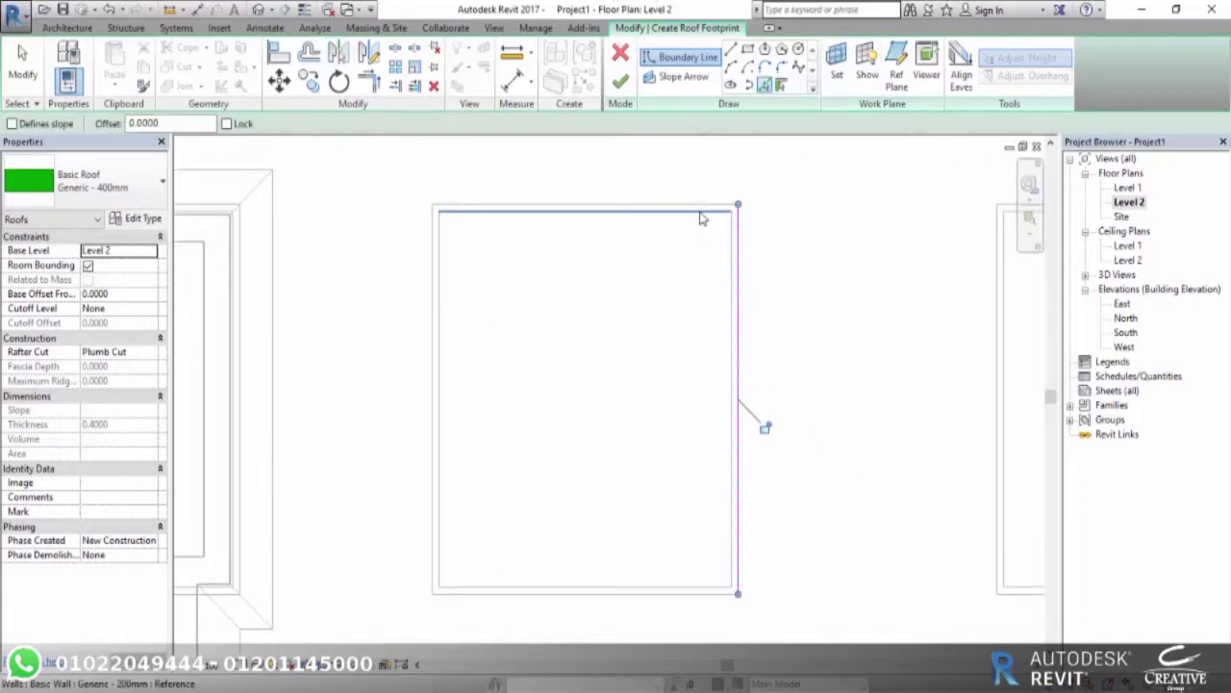
click(704, 203)
click(434, 276)
click(582, 591)
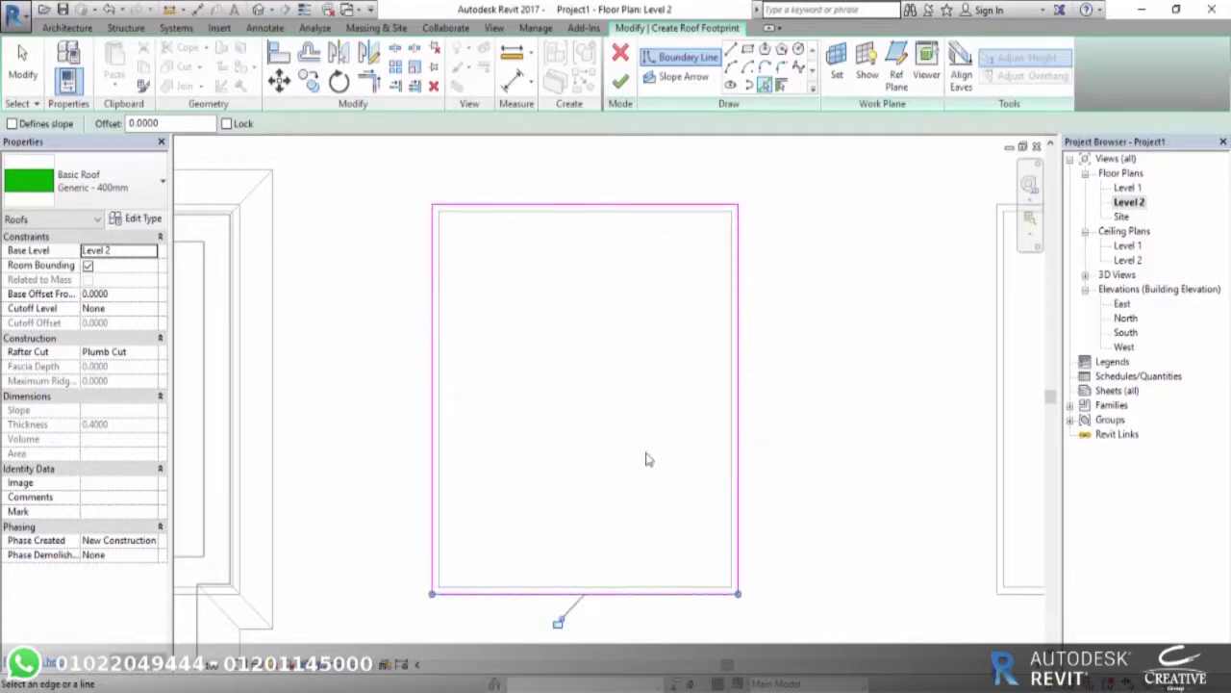
click(620, 80)
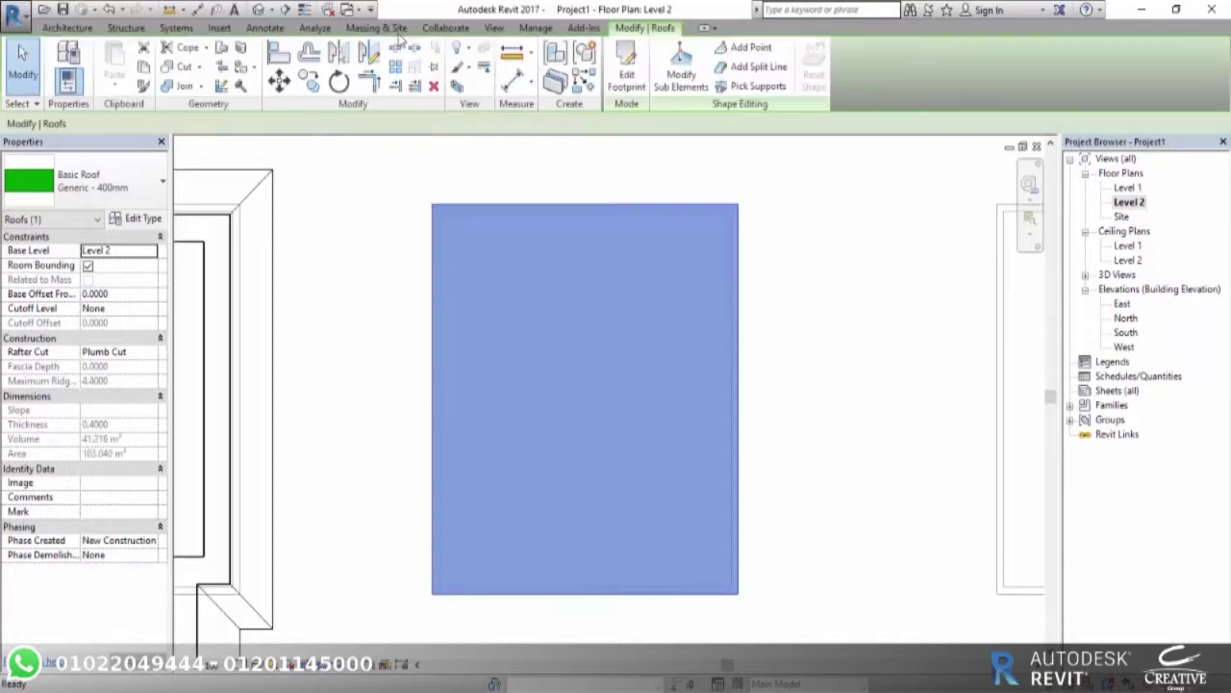
click(258, 11)
Orbit the 3D model to review the roofs from lower and higher viewpoints.
scroll(777, 523, up, 3)
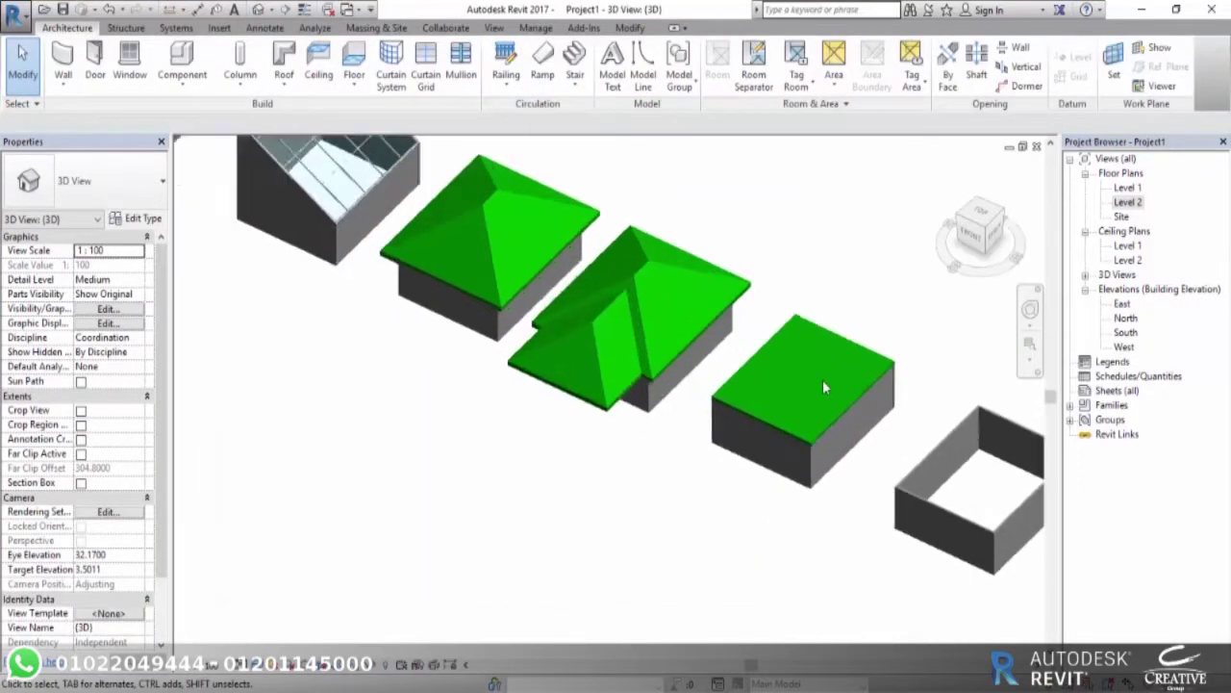
scroll(779, 529, up, 3)
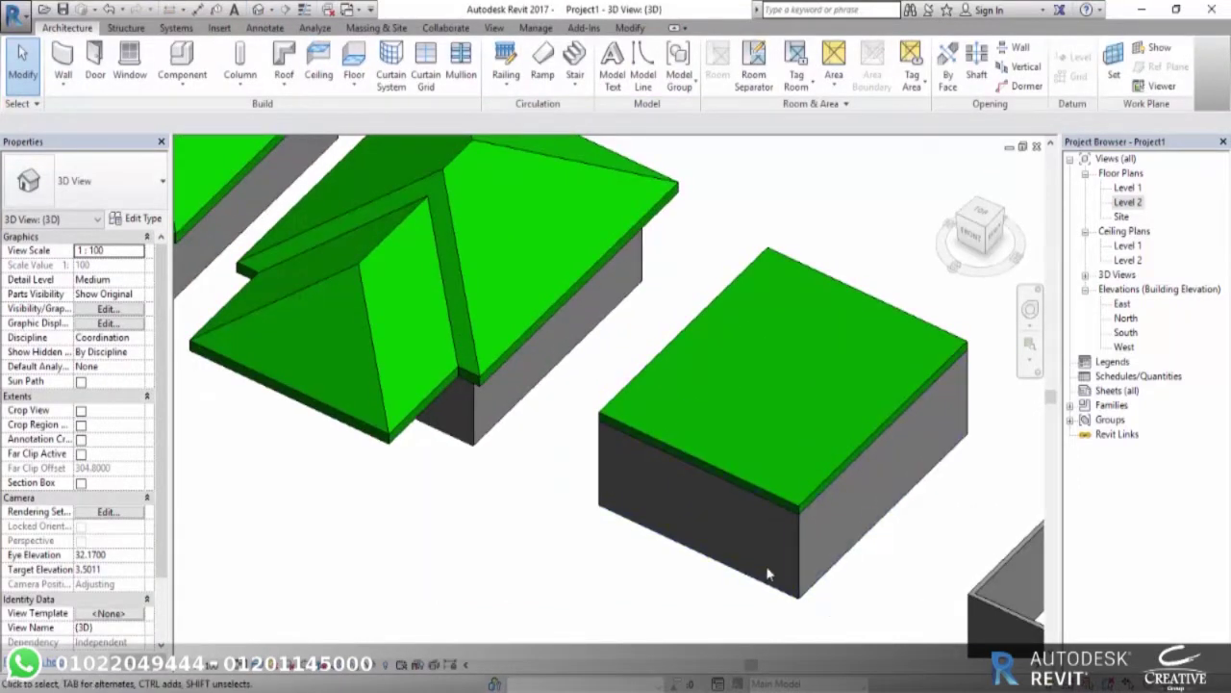
mouse_move(762, 584)
shift+middle_down()
mouse_move(838, 468)
mouse_move(729, 529)
mouse_move(754, 491)
mouse_move(720, 407)
shift+middle_up()
mouse_move(796, 267)
shift+middle_down()
mouse_move(819, 434)
mouse_move(743, 385)
shift+middle_up()
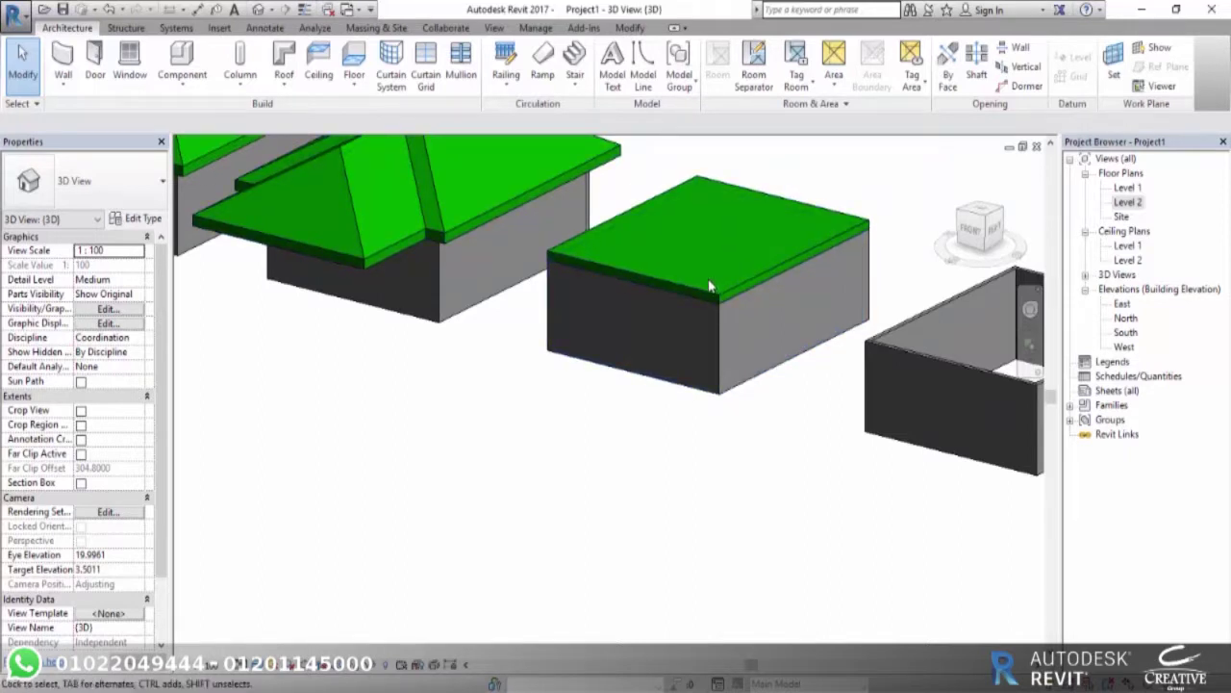
scroll(710, 279, down, 4)
scroll(707, 308, down, 1)
scroll(707, 312, down, 2)
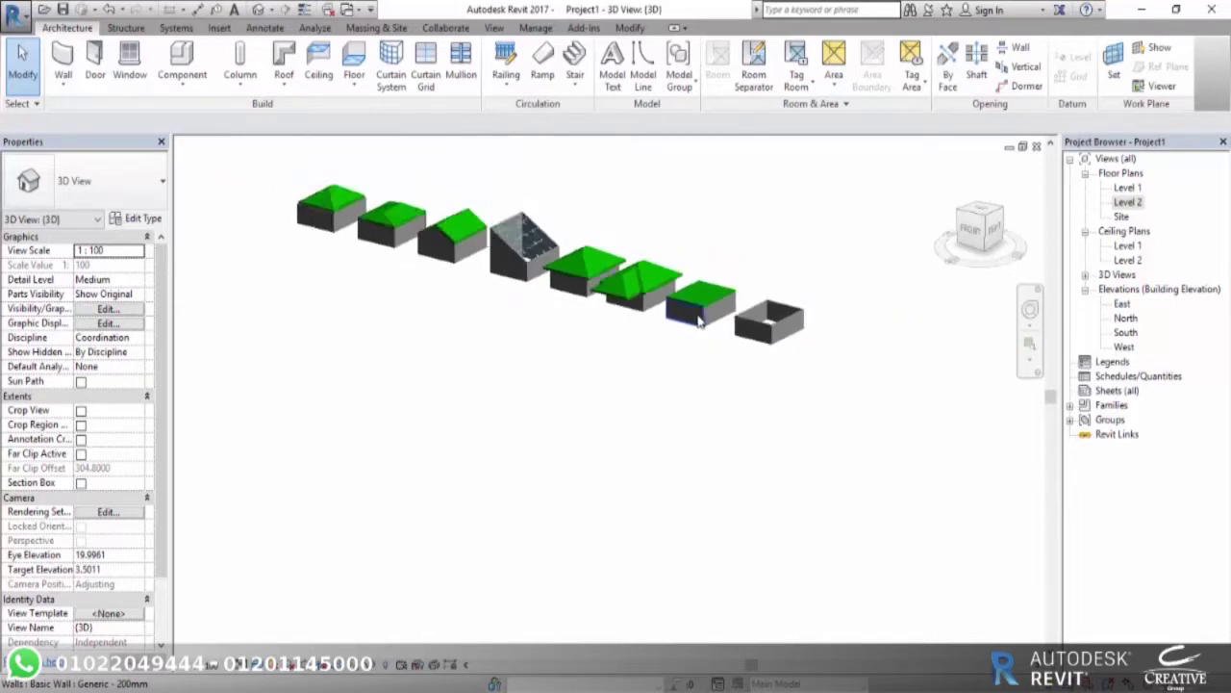
shift+middle_drag(626, 394, 664, 385)
Zoom over the row of roofed enclosures, then open the Level 1 floor plan.
scroll(662, 332, up, 2)
scroll(662, 332, down, 1)
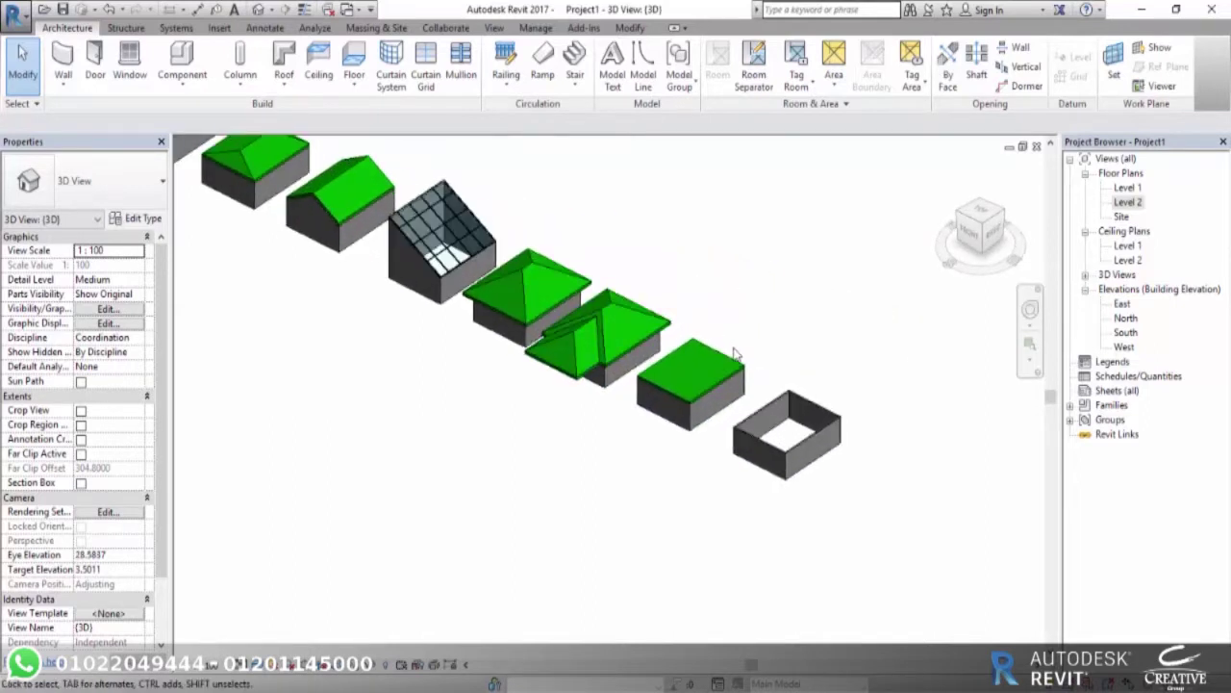
scroll(657, 351, down, 2)
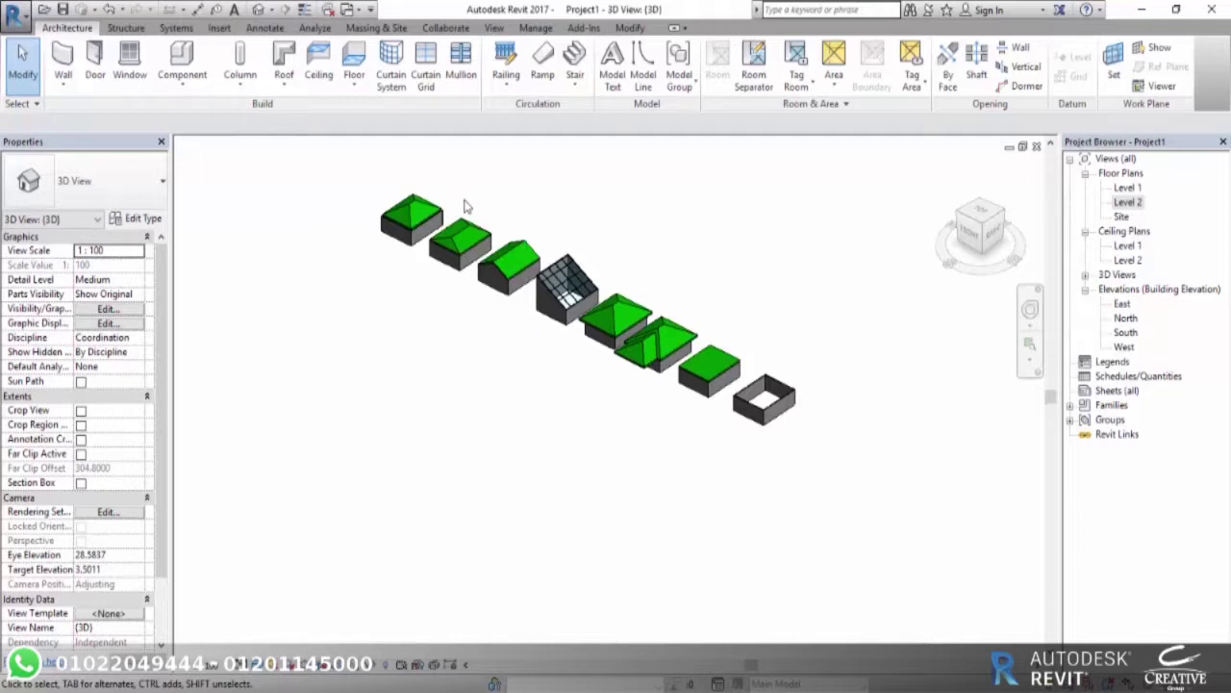
scroll(698, 414, up, 1)
scroll(599, 347, up, 1)
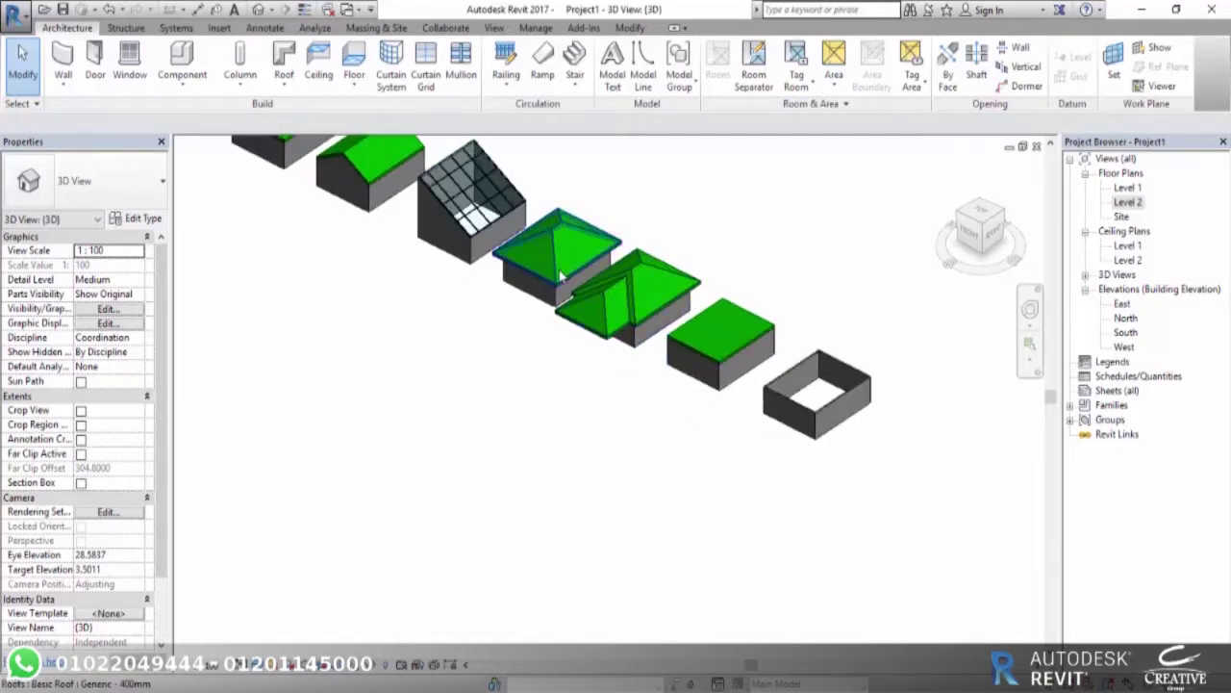
scroll(839, 425, down, 1)
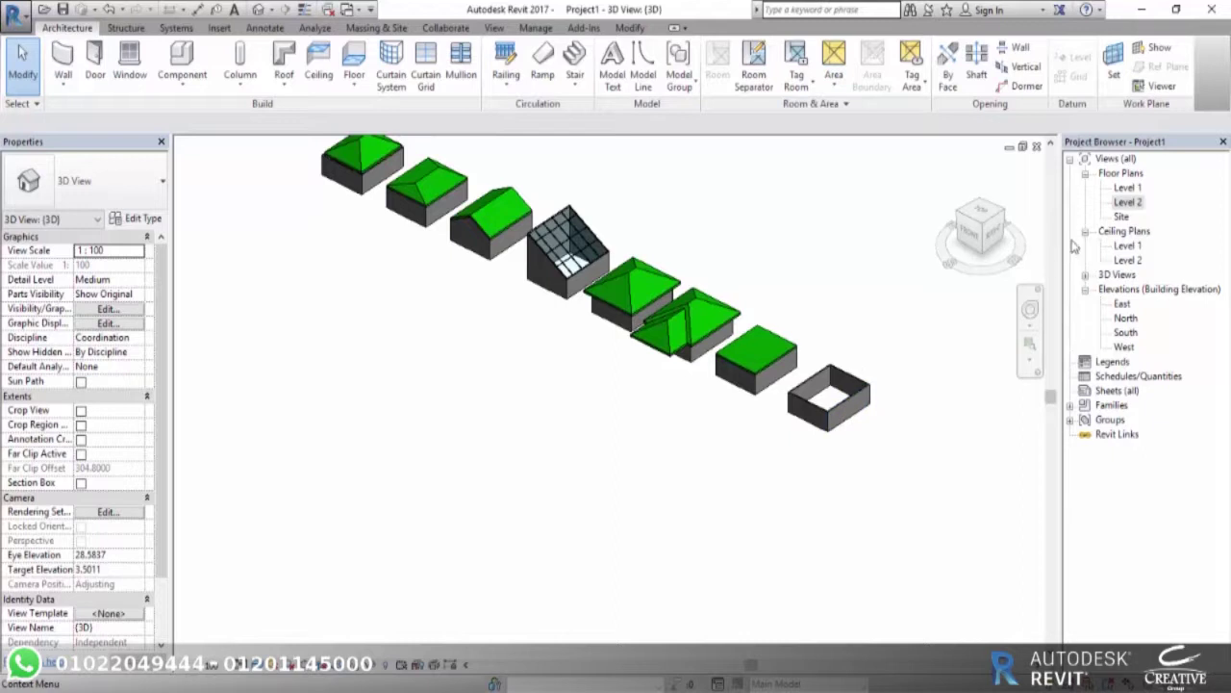
double_click(1136, 188)
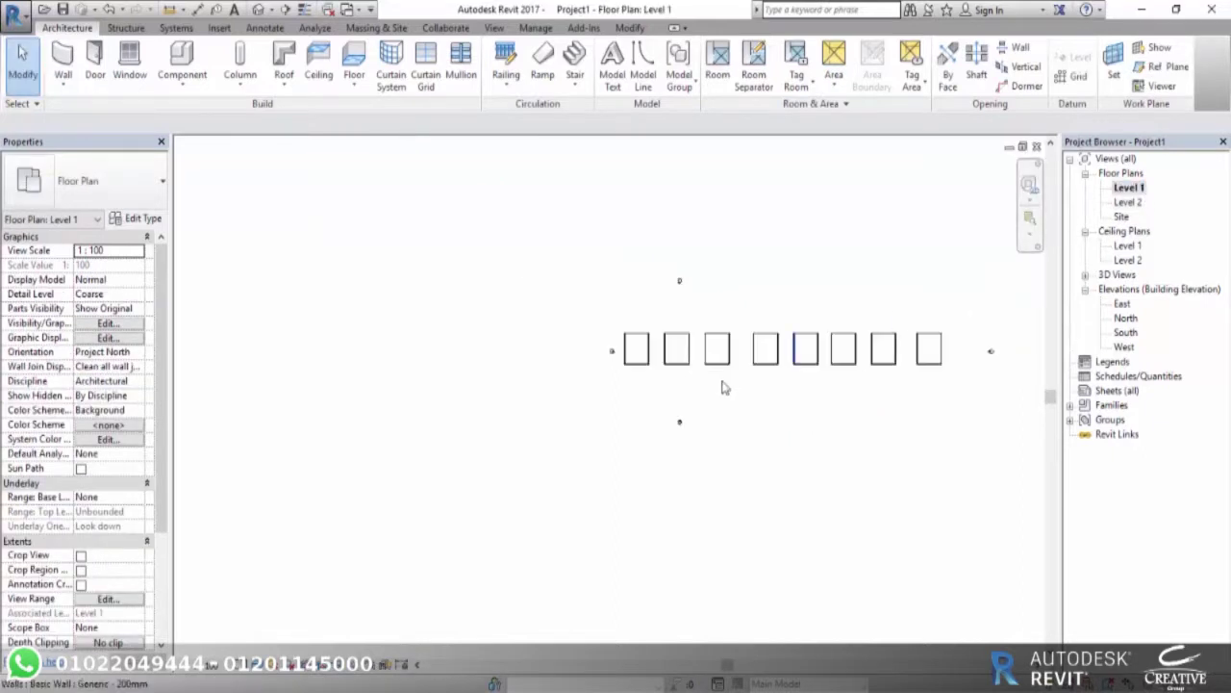
Copy the last wall enclosure with CO to form a ninth enclosure at the row's right end.
scroll(866, 351, up, 2)
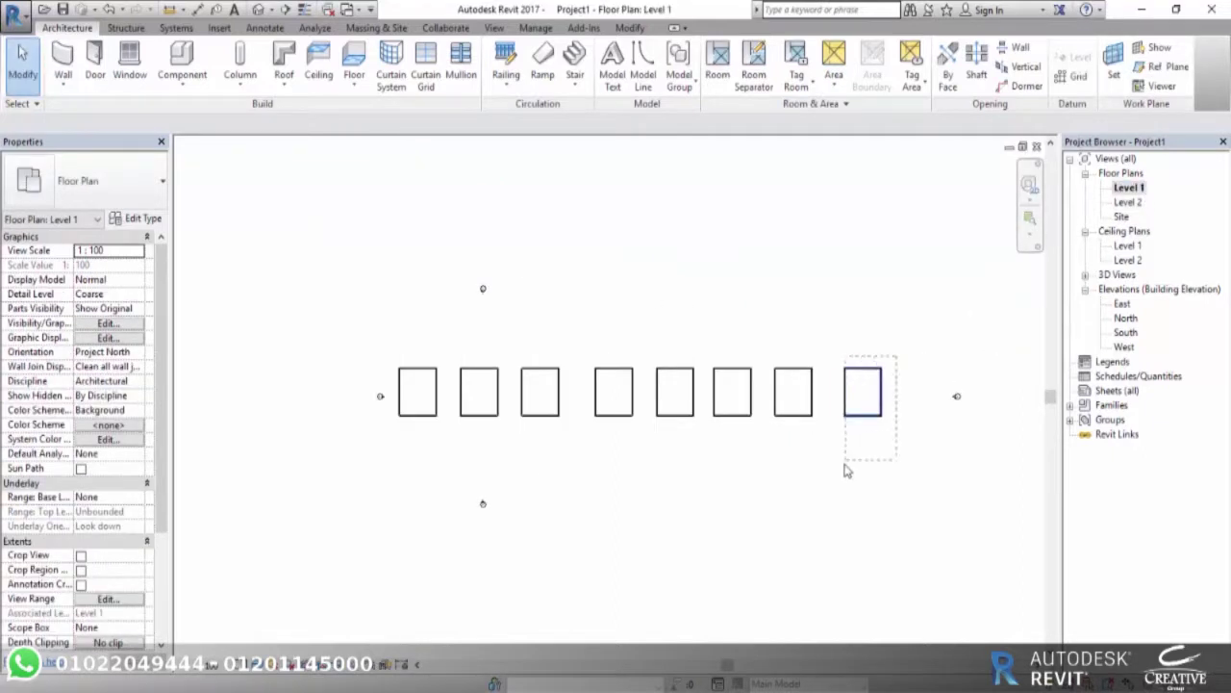
drag(847, 470, 833, 495)
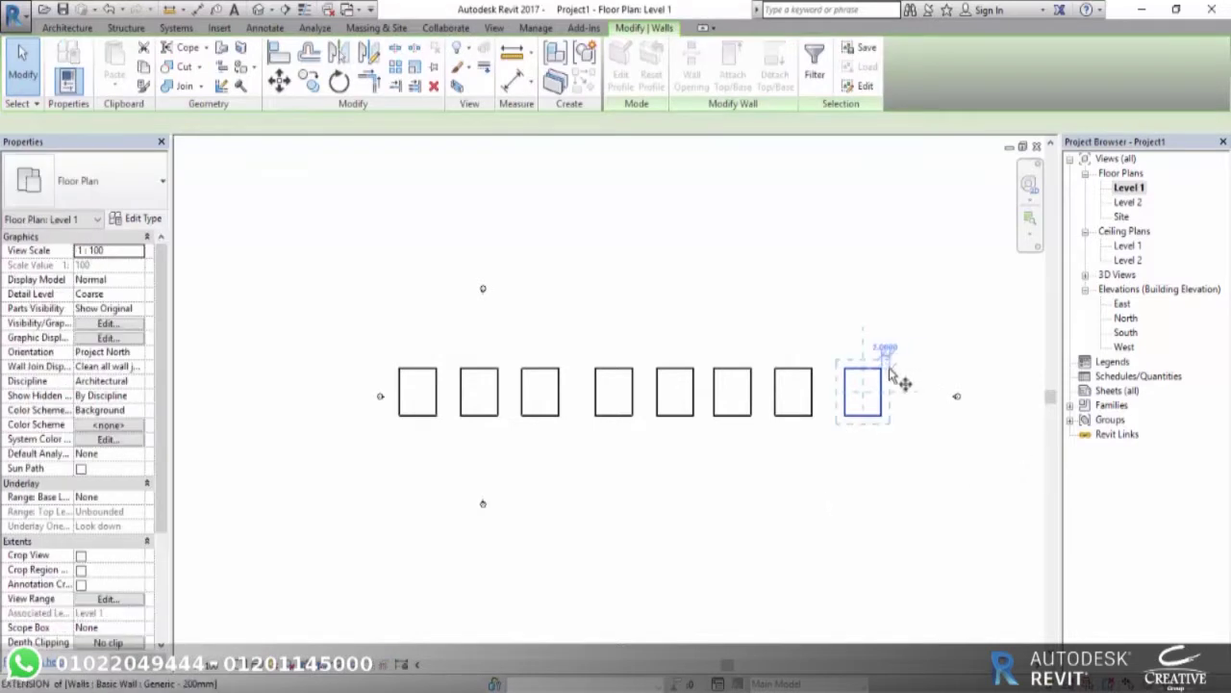
key(c)
key(o)
click(860, 393)
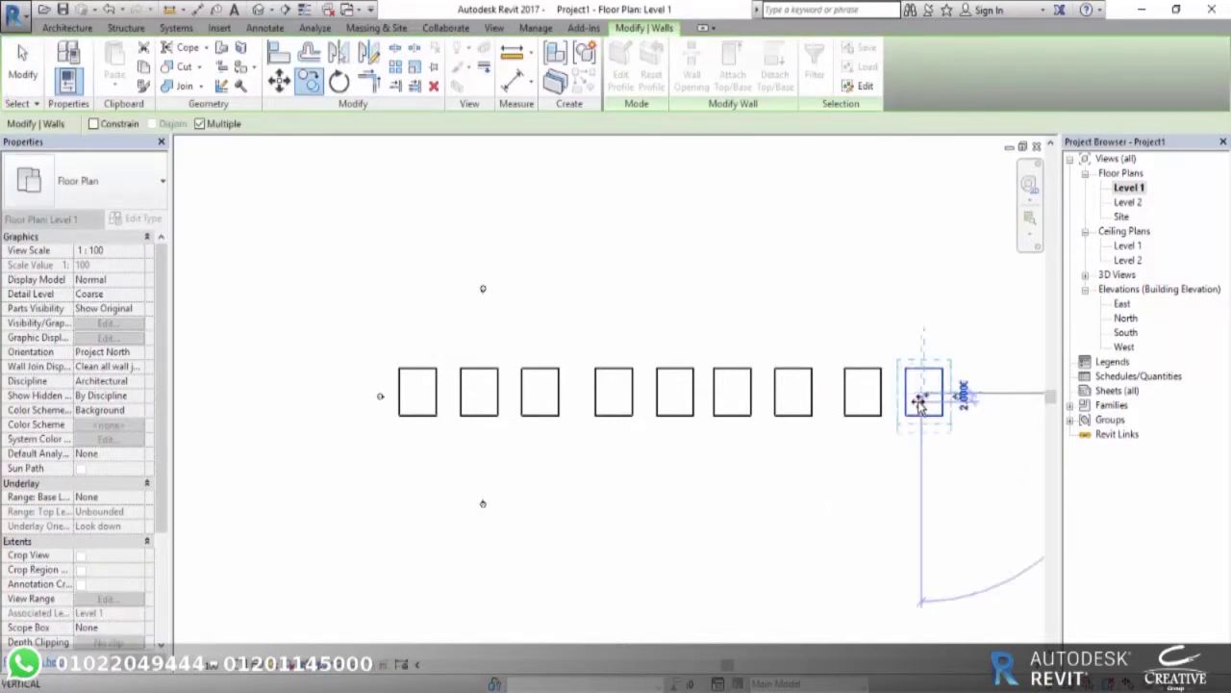
scroll(962, 390, up, 3)
key(Escape)
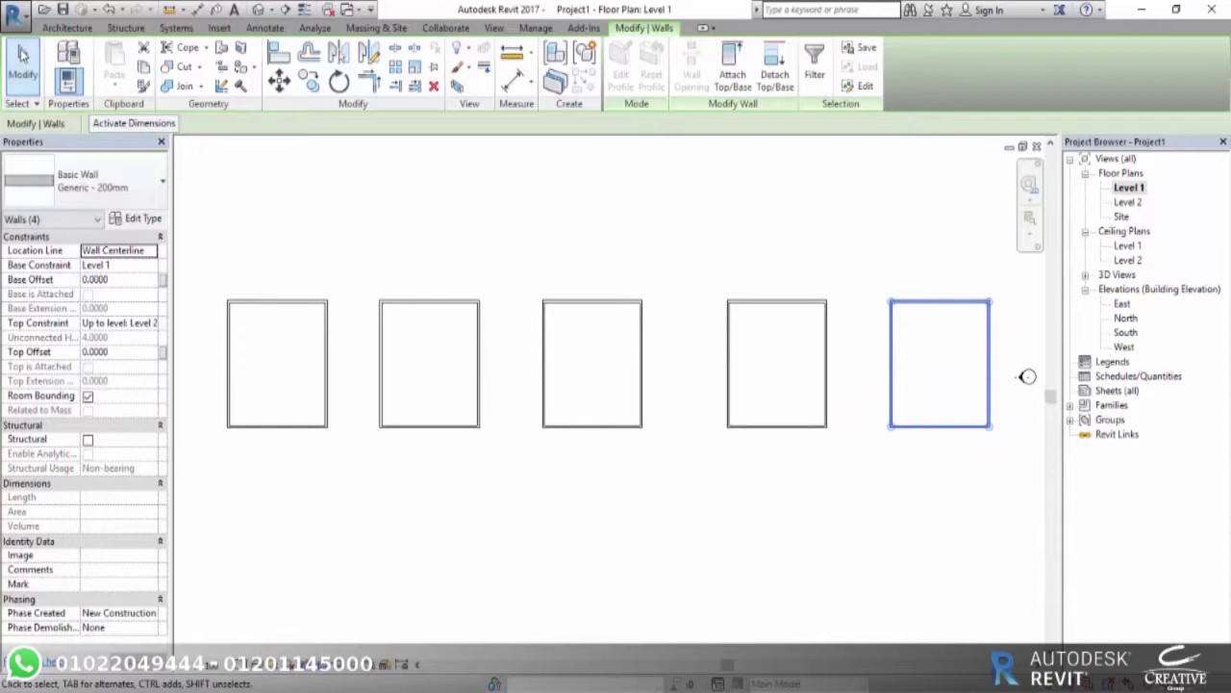
click(67, 27)
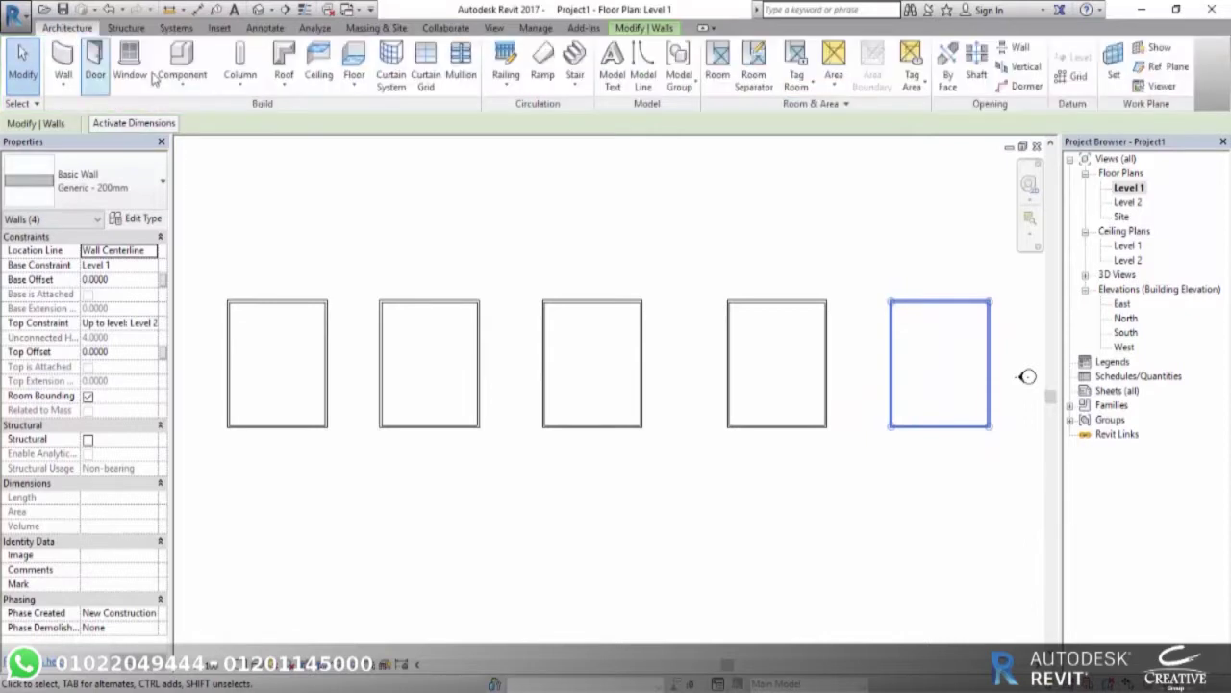
click(287, 85)
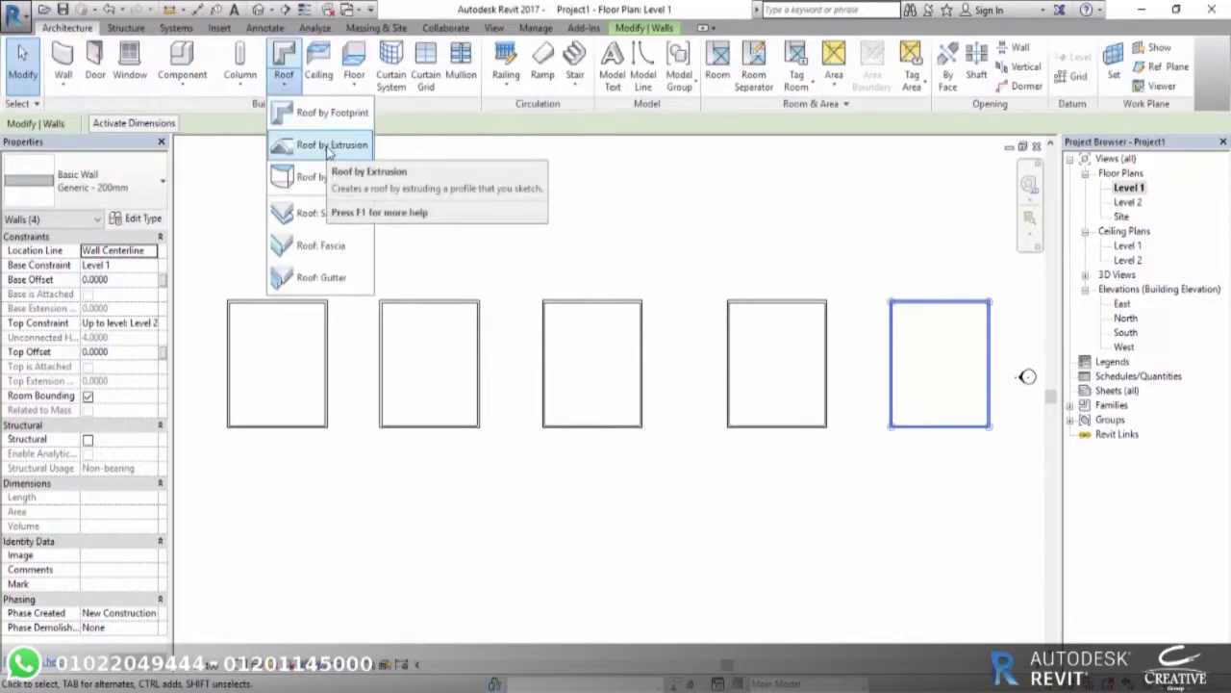
mouse_move(331, 145)
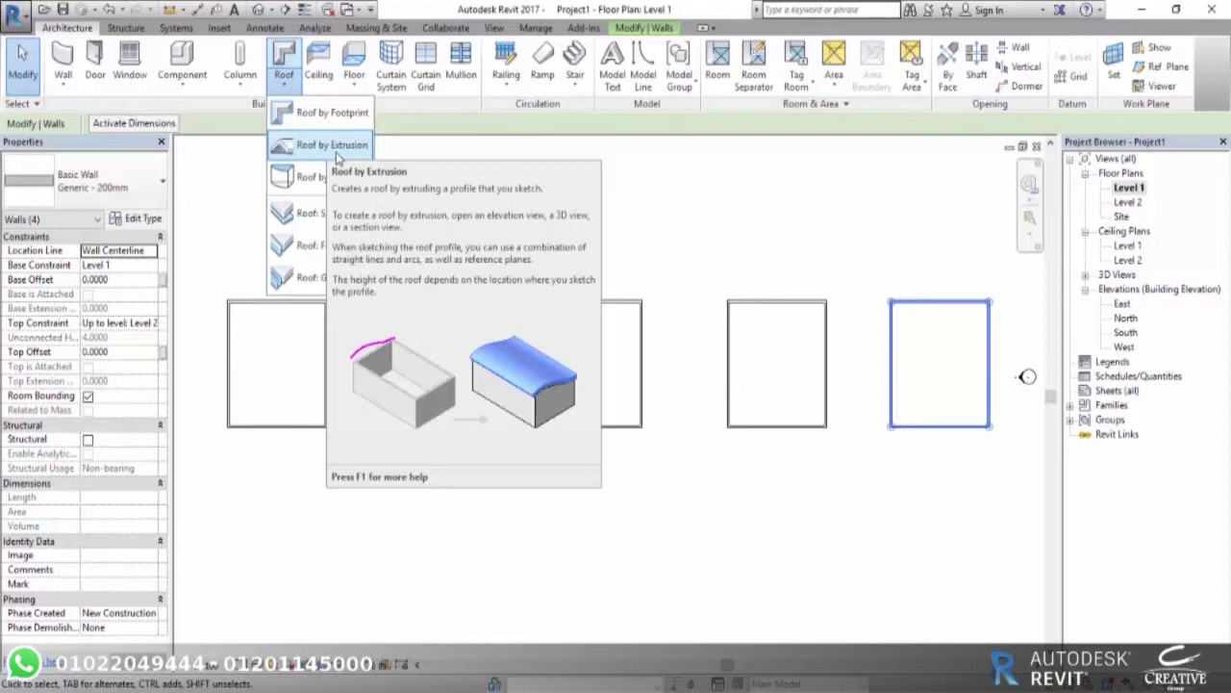
Begin a Roof by Extrusion, confirming 'Pick a plane' in the Work Plane dialog.
click(336, 146)
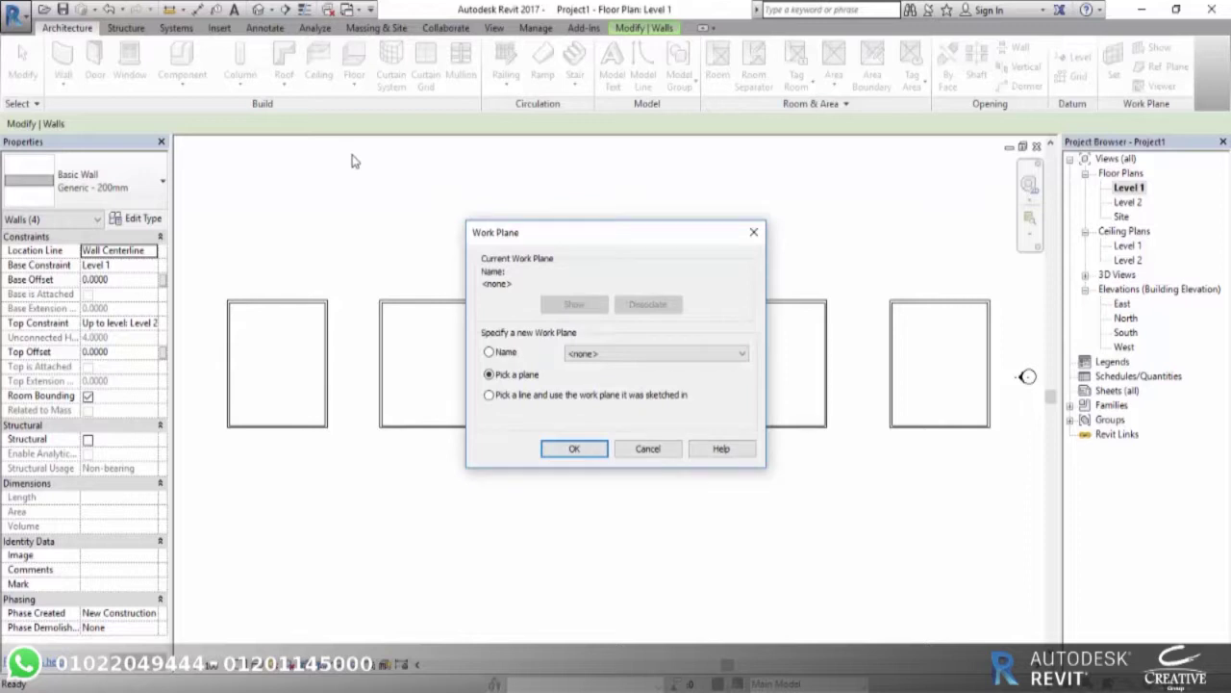
drag(571, 236, 396, 172)
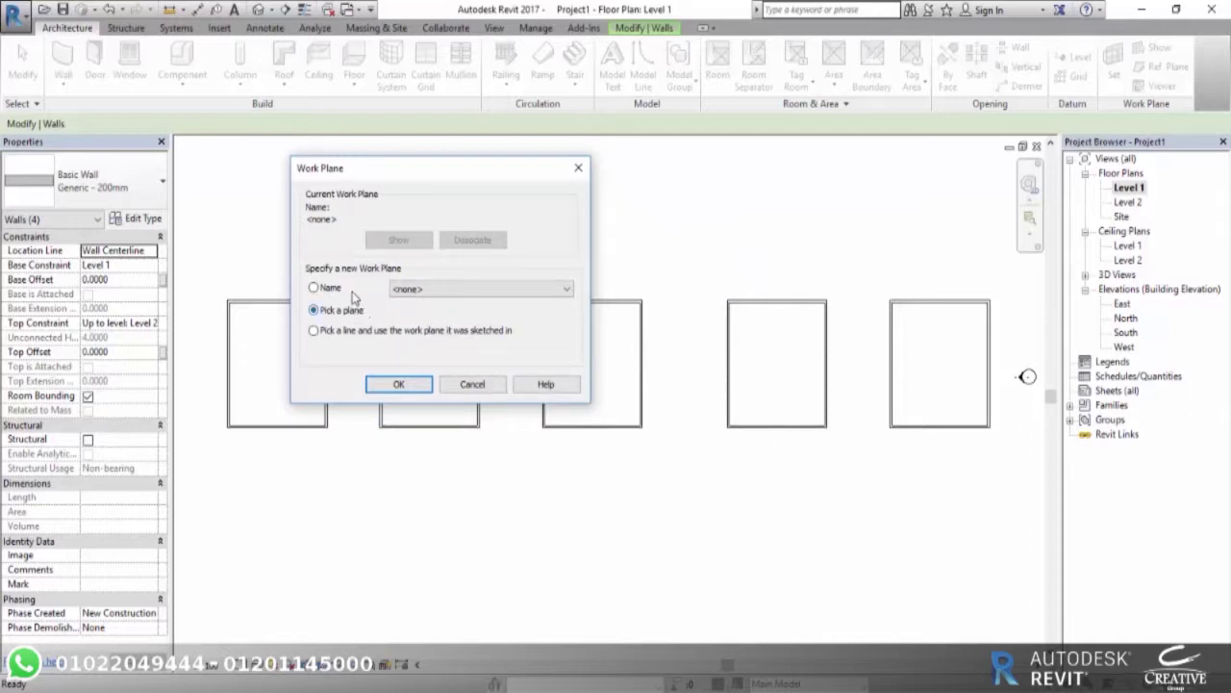
click(314, 288)
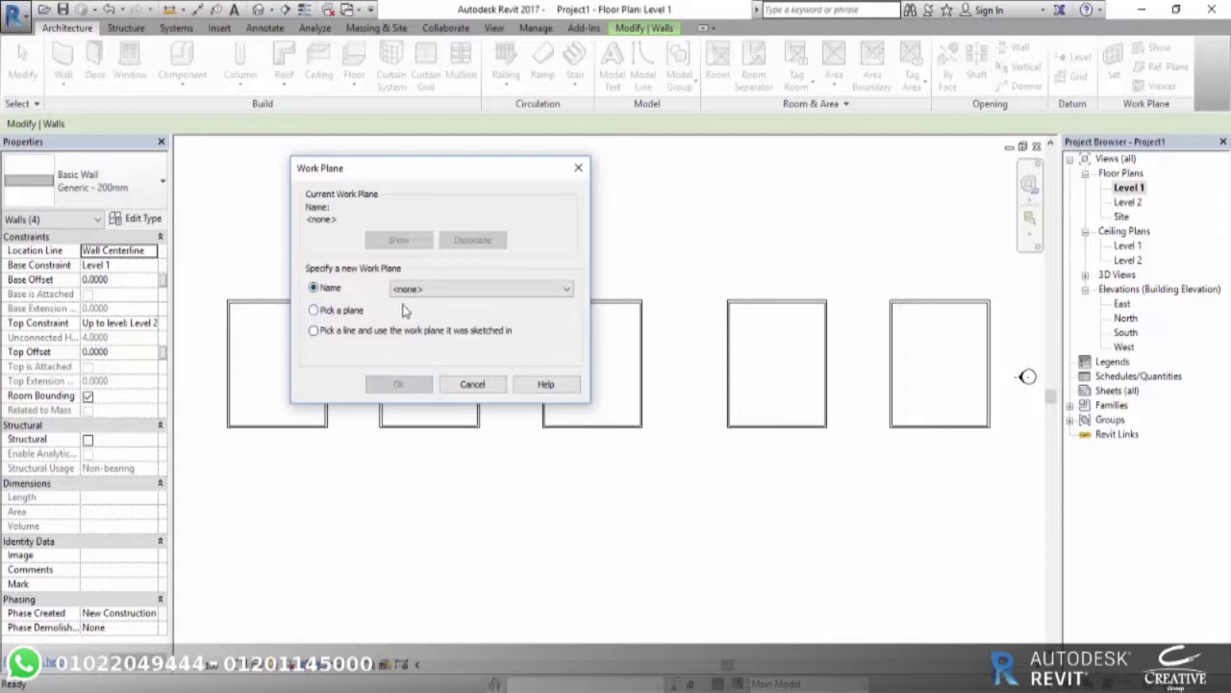
click(467, 288)
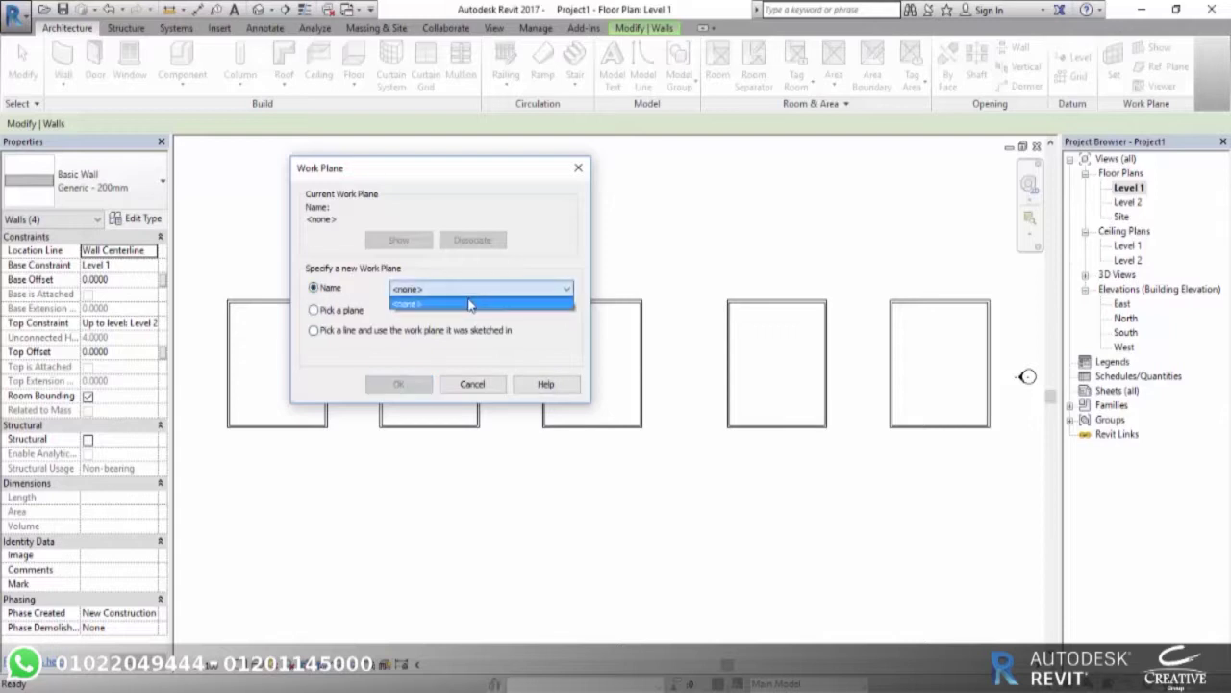
click(325, 321)
click(315, 310)
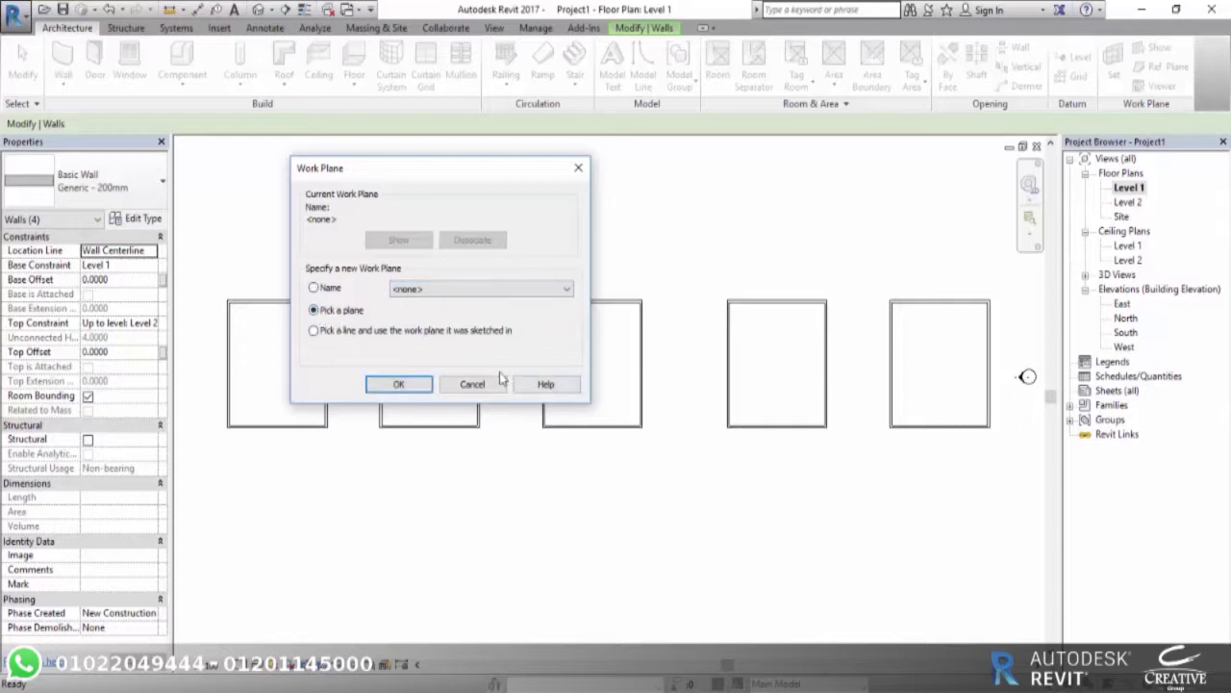
click(427, 390)
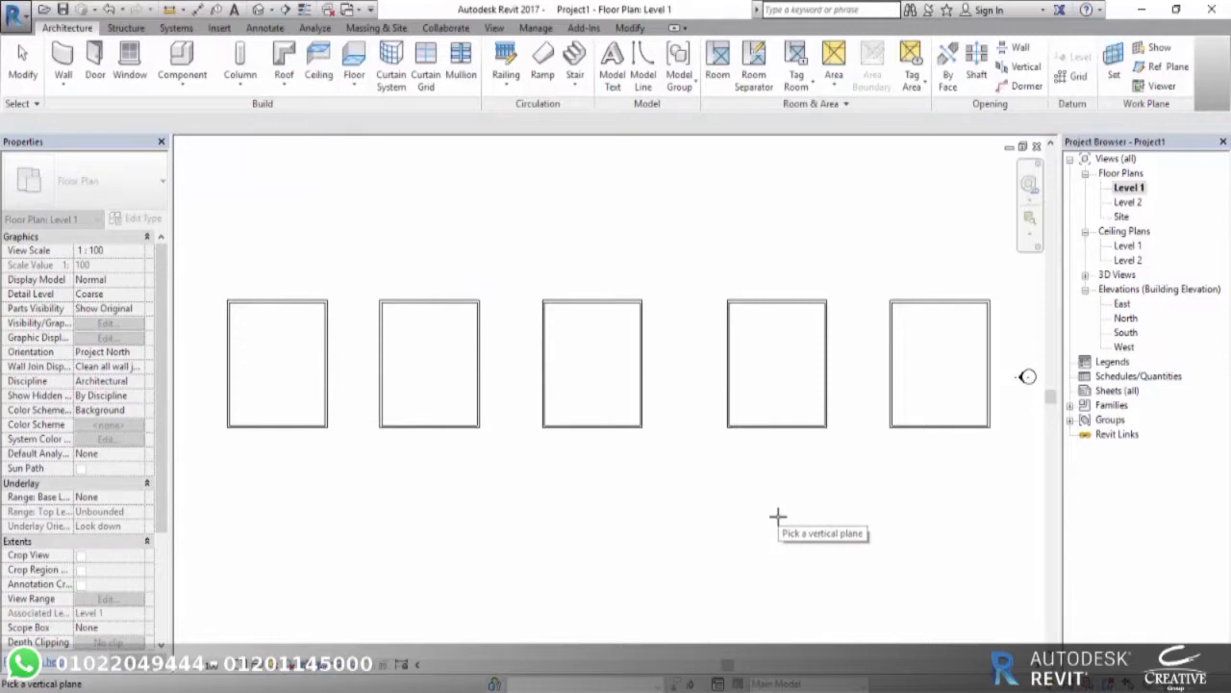
Pick the enclosure's front wall as work plane and open Elevation: South, with Level 2 as roof reference.
scroll(868, 357, up, 2)
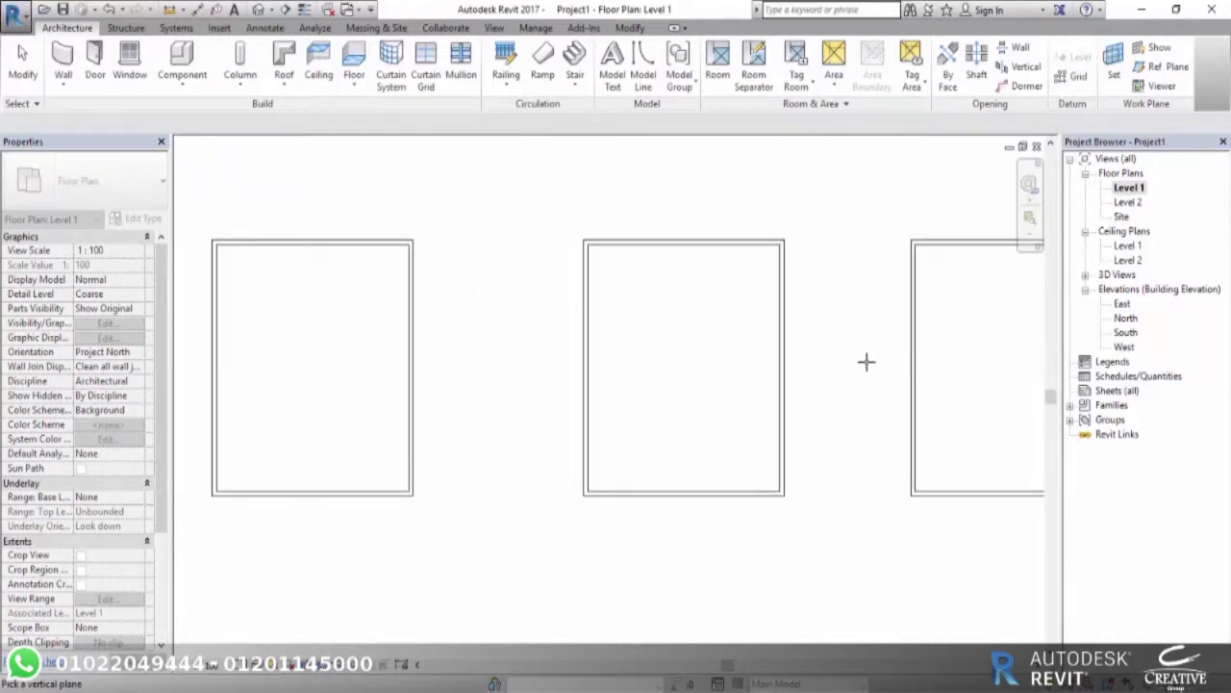
double_click(726, 496)
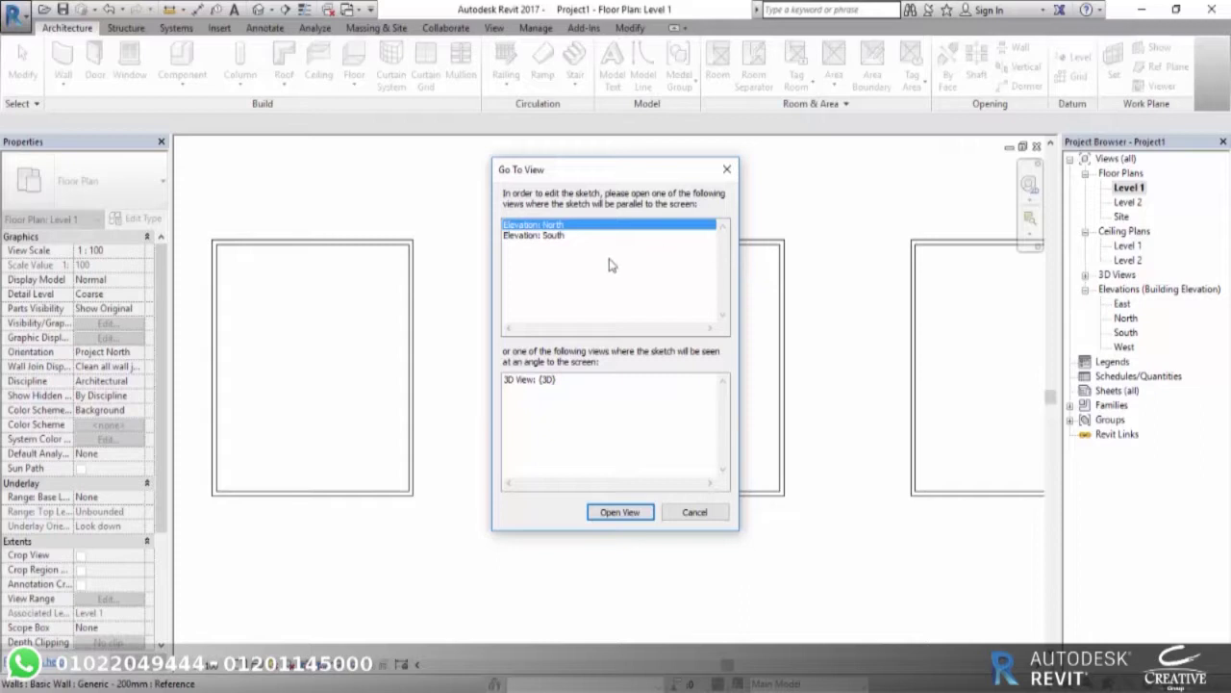
click(557, 238)
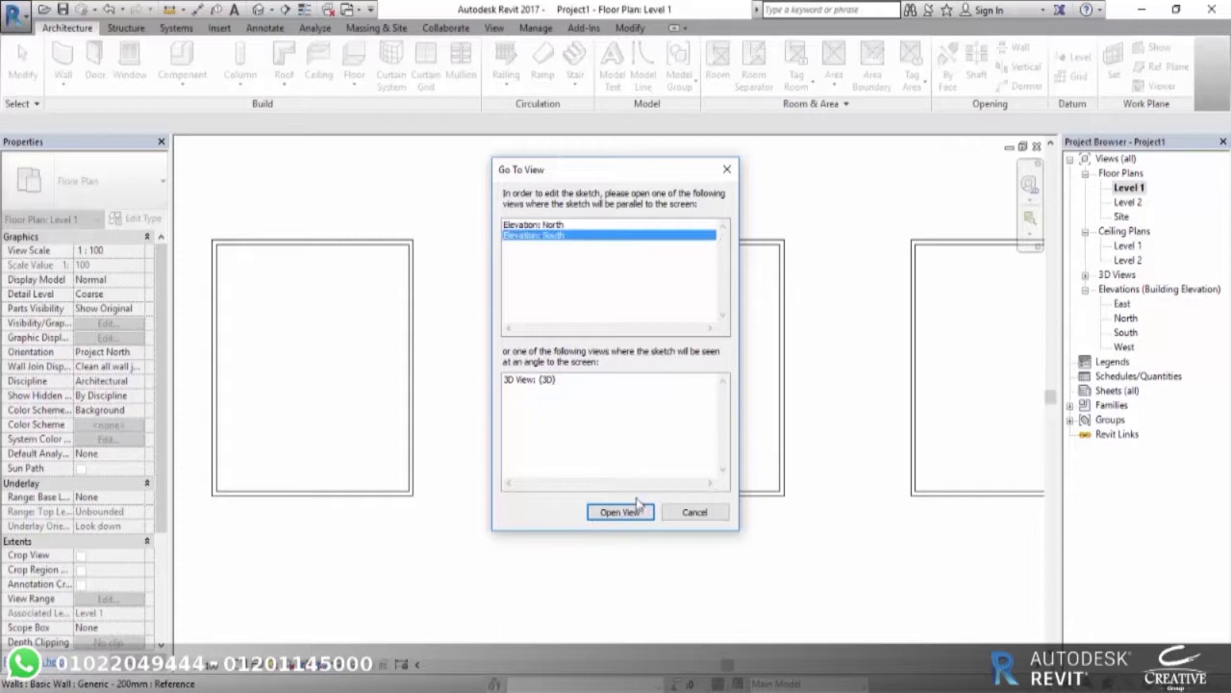
click(620, 512)
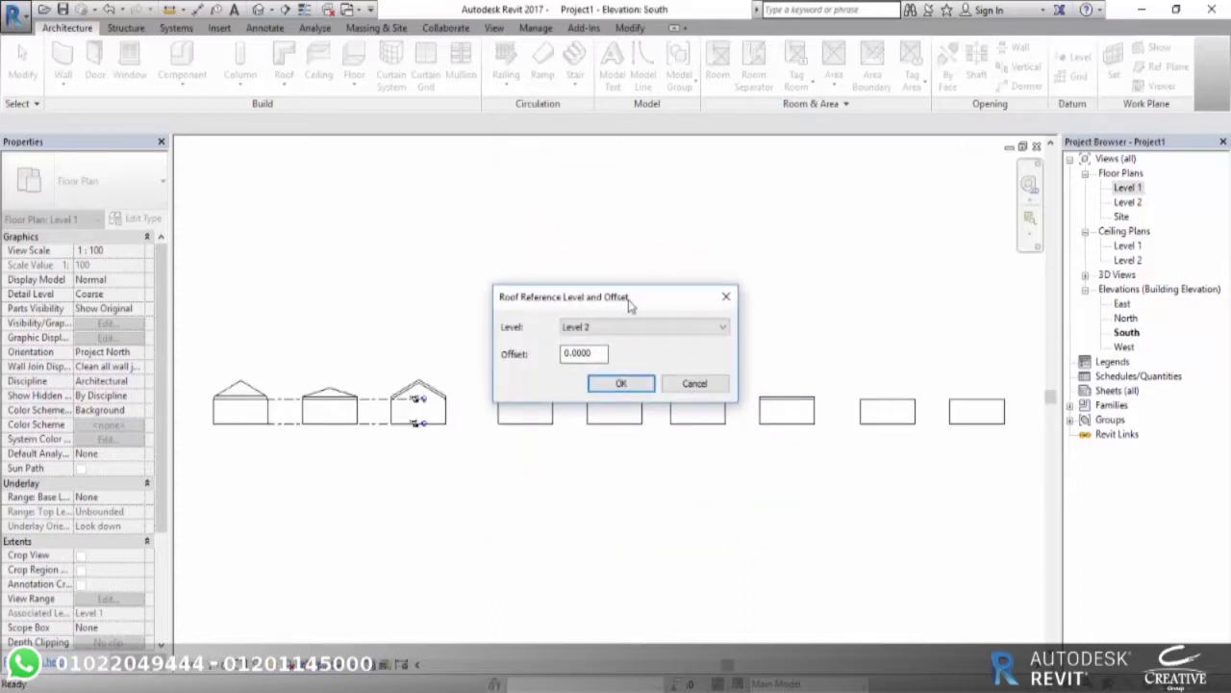
drag(646, 302, 641, 223)
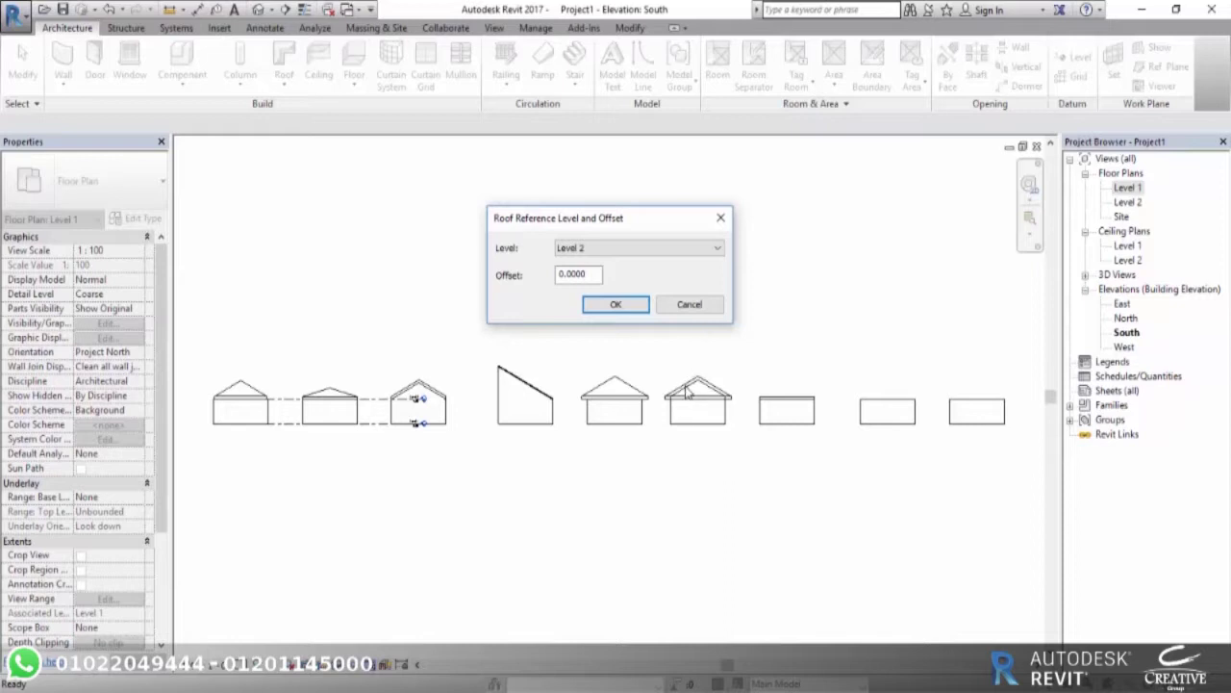
On Level 2, sketch two Start-End-Radius arcs over the box top: an upward hump, then a downward dip.
click(616, 304)
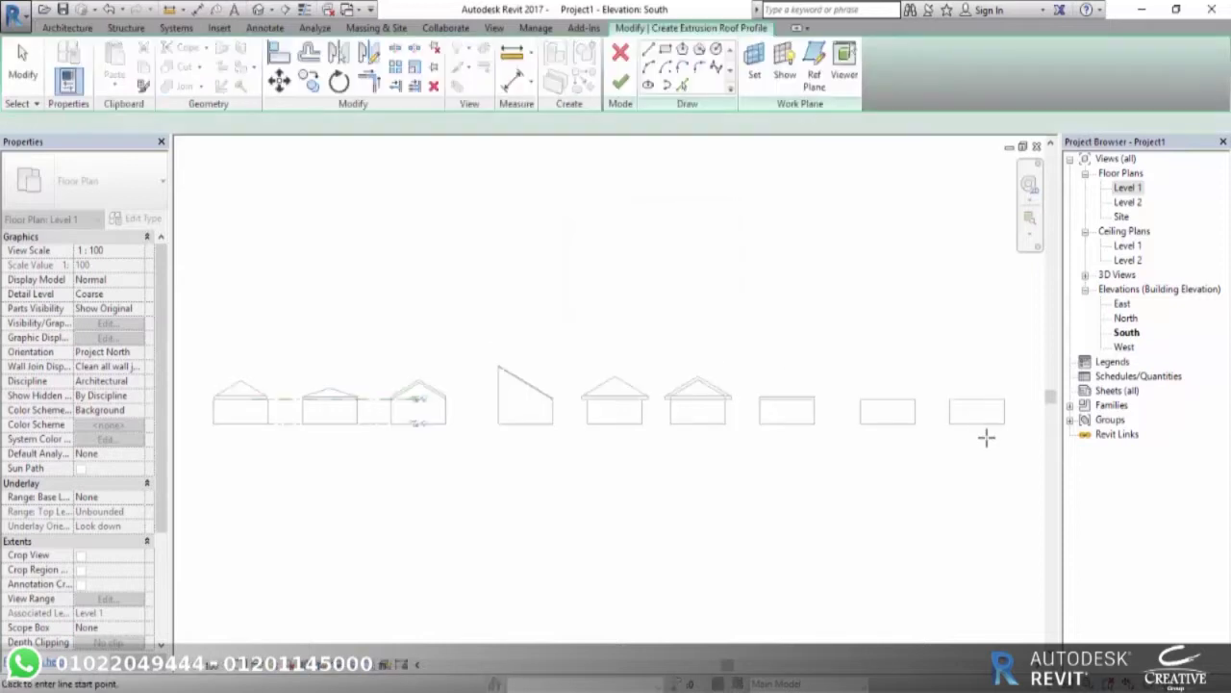
scroll(977, 450, up, 3)
scroll(861, 424, up, 3)
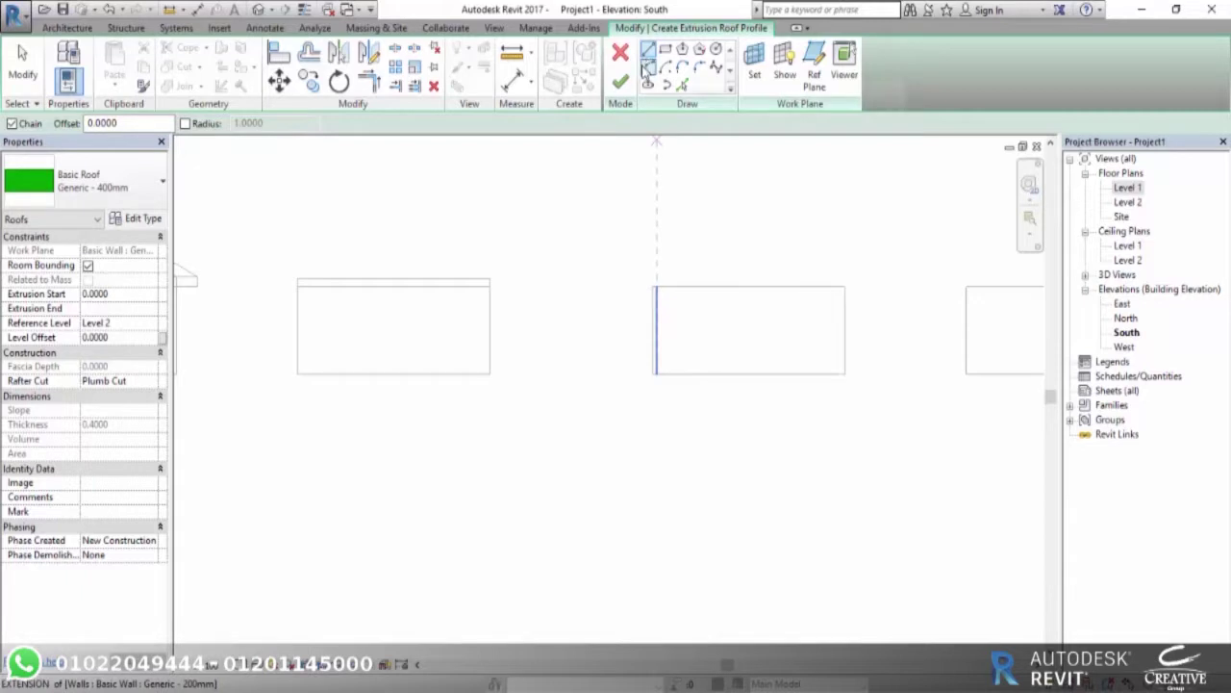
click(649, 66)
scroll(848, 298, up, 3)
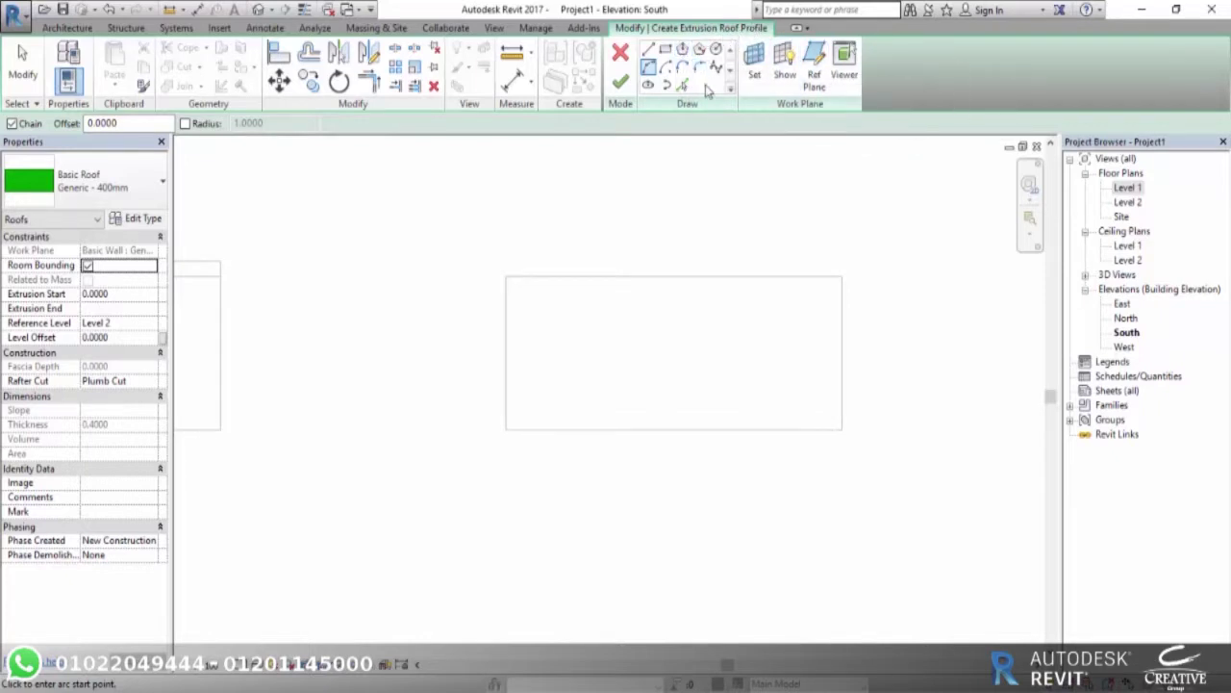
click(838, 278)
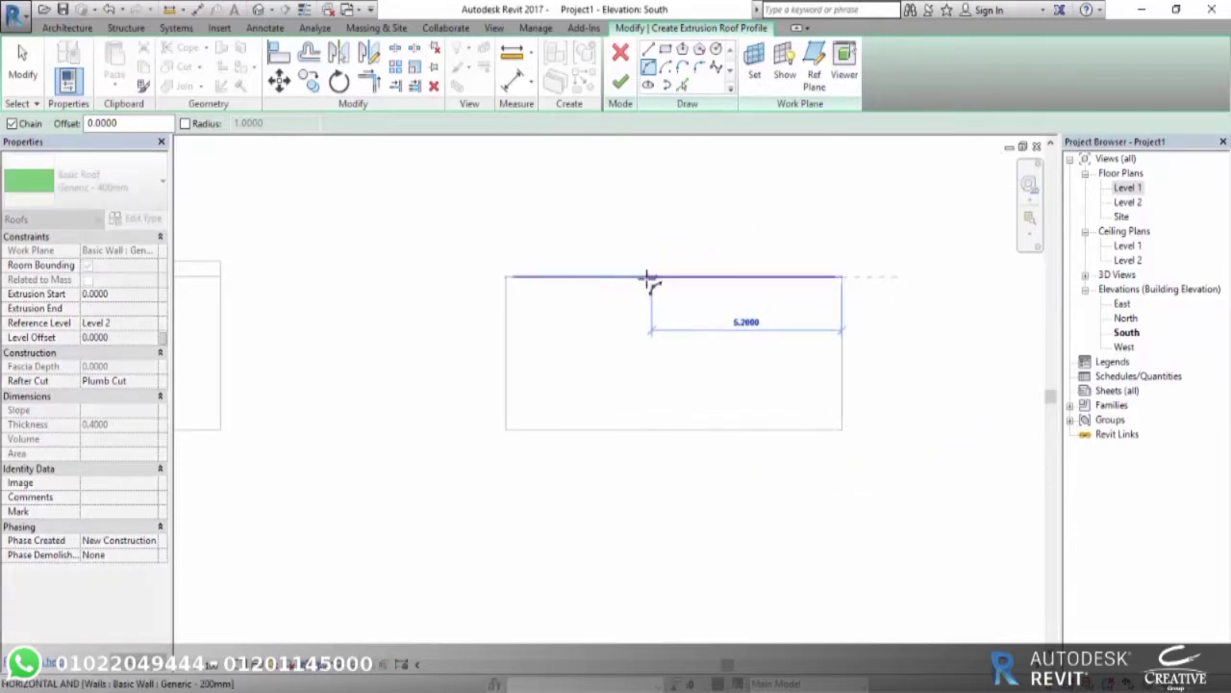
click(673, 277)
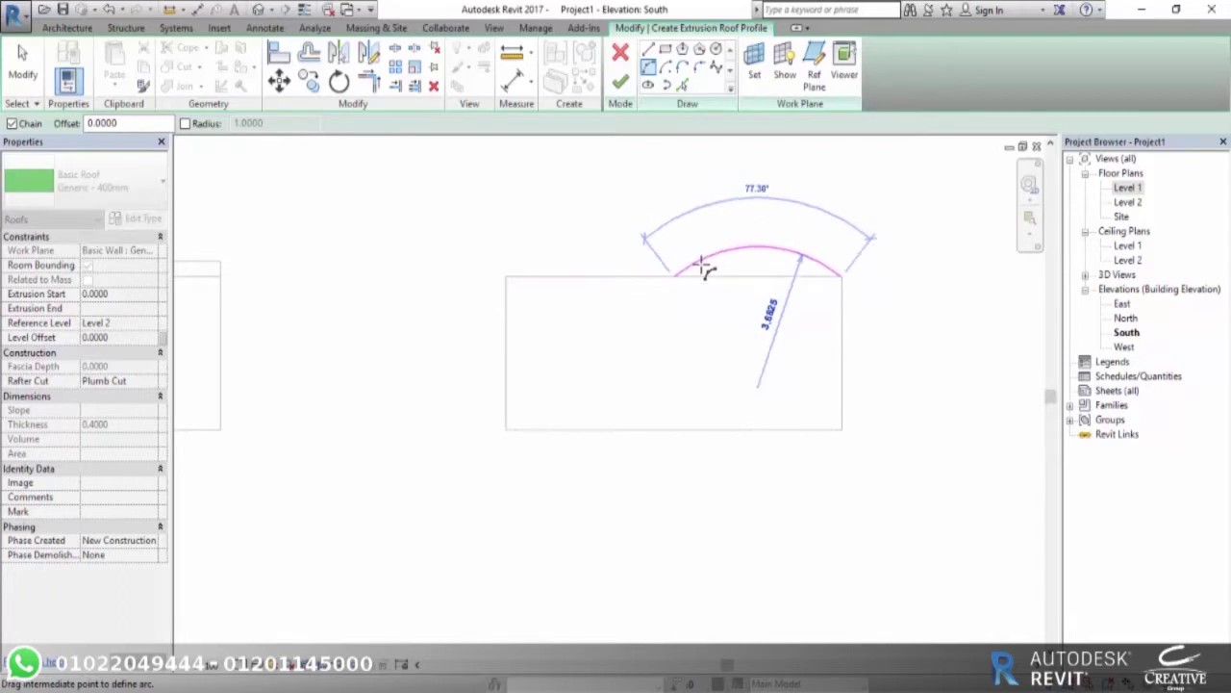
click(702, 263)
click(507, 277)
click(604, 294)
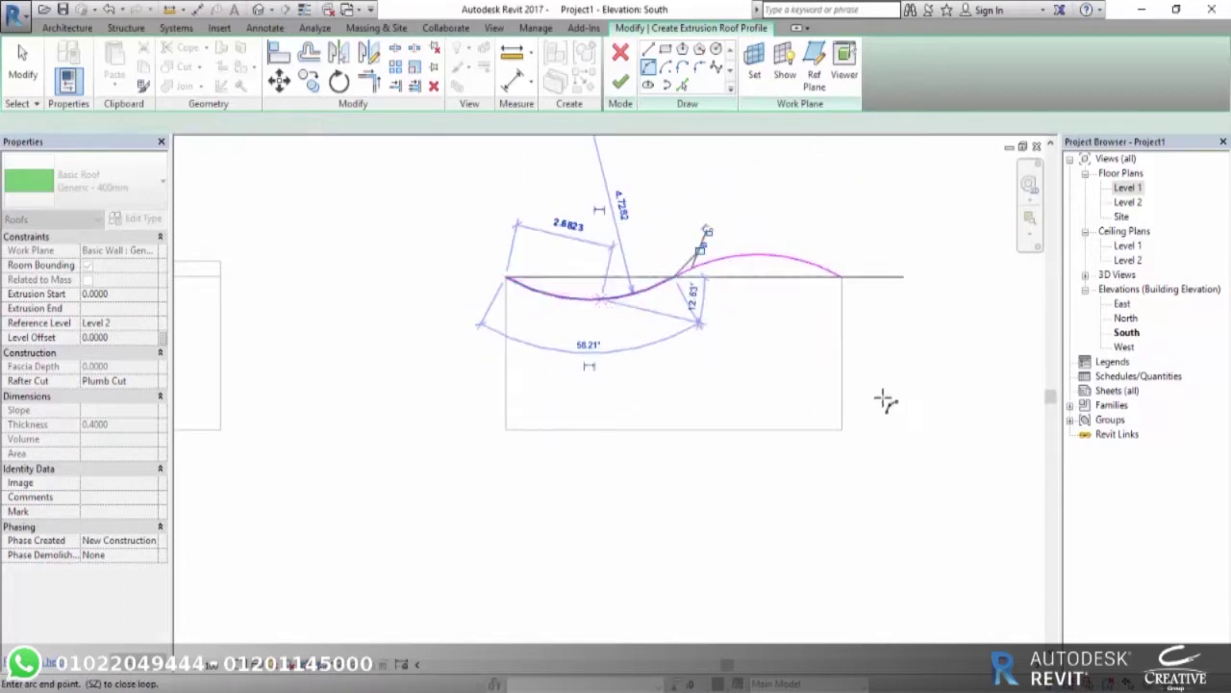
Finish the wavy extrusion roof and view the whole row in 3D.
key(Escape)
scroll(796, 278, up, 3)
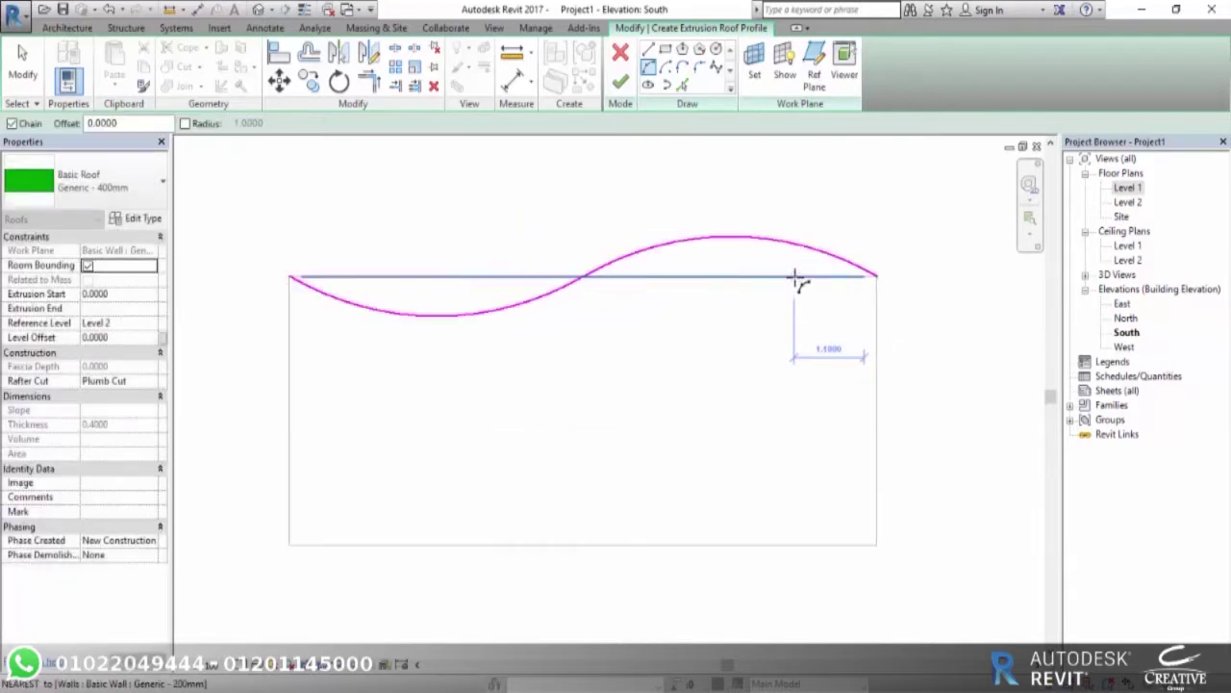
scroll(874, 275, up, 2)
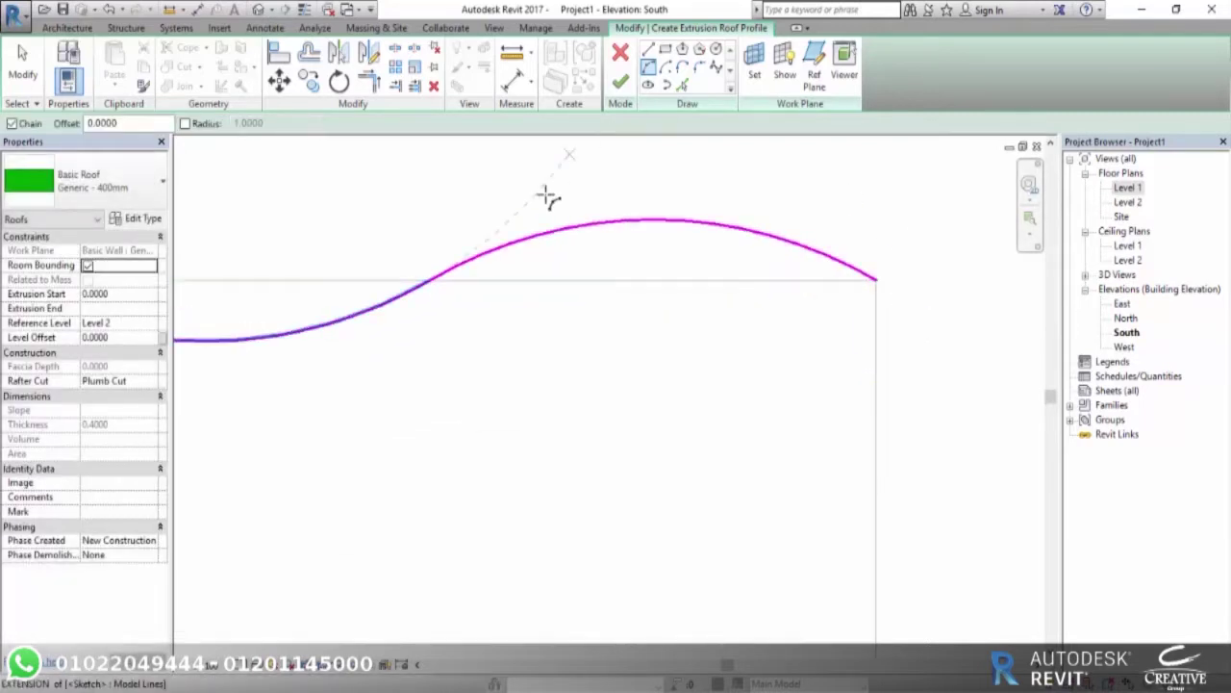
scroll(528, 238, down, 2)
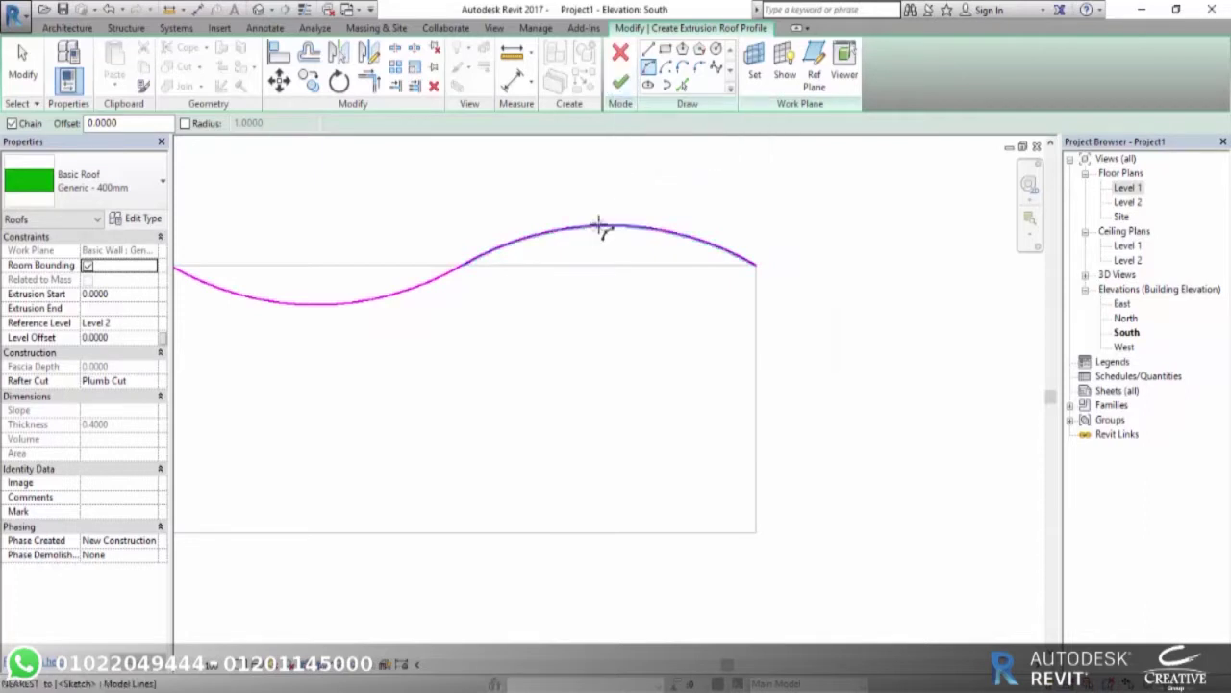
click(620, 81)
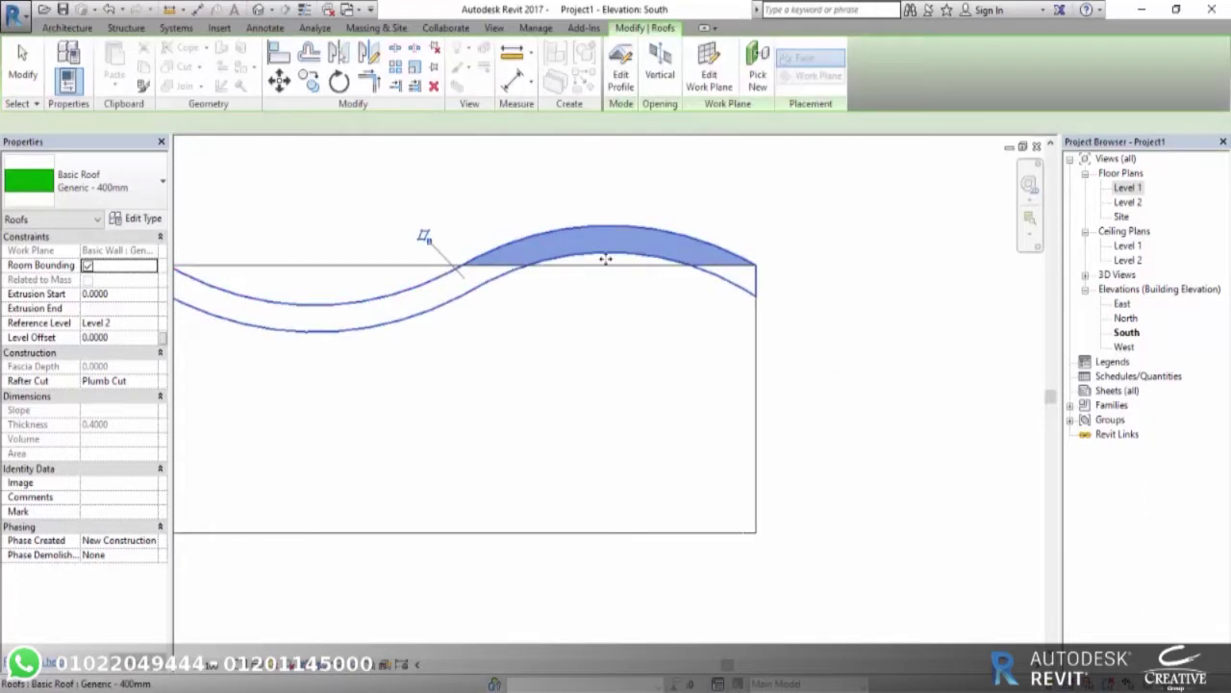
scroll(605, 259, up, 2)
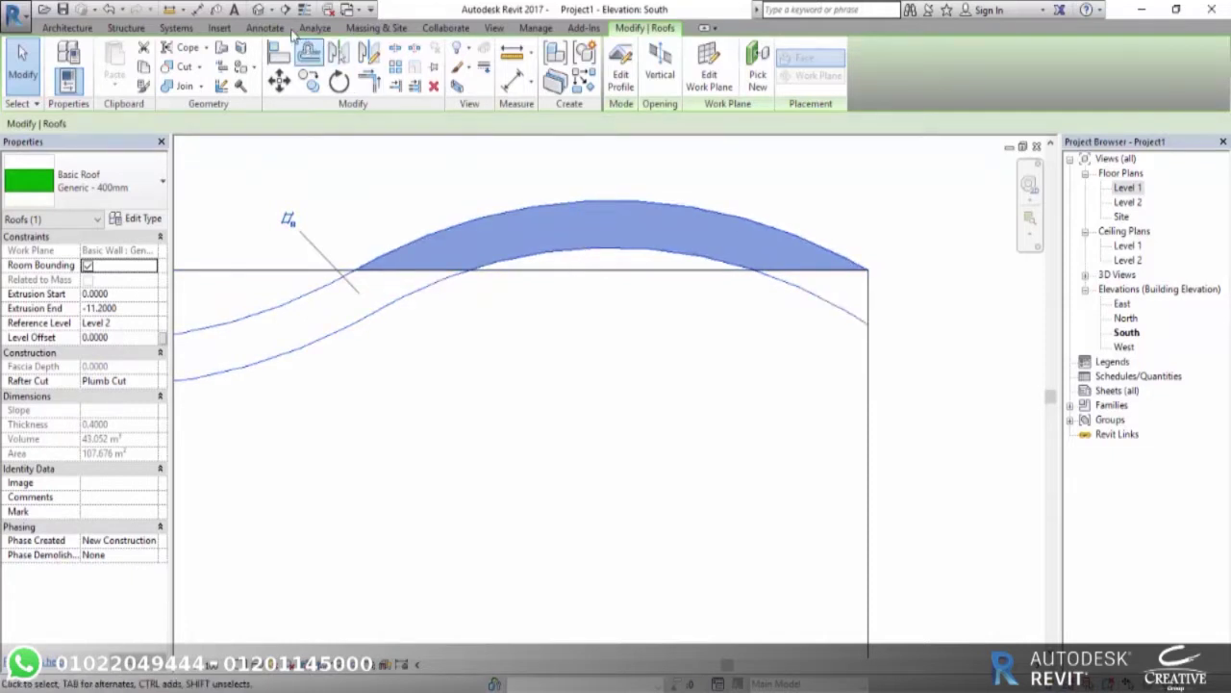
click(262, 12)
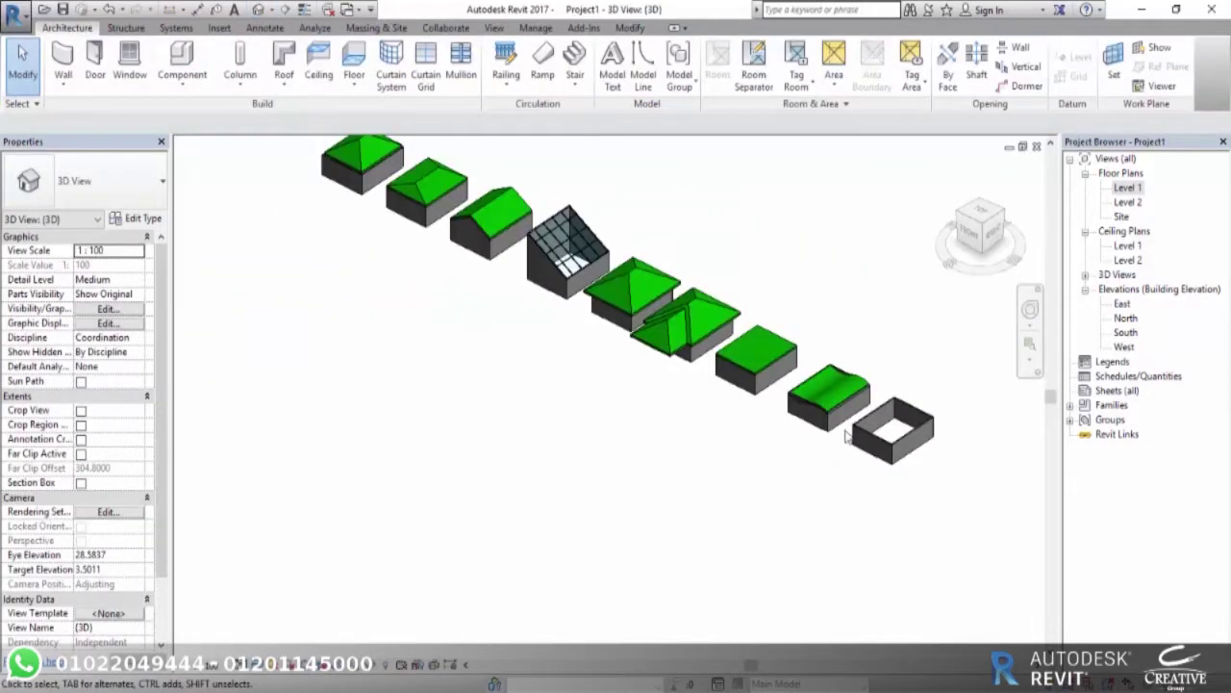
Orbit and pan the 3D view to centre the wavy-roof box from above.
scroll(842, 423, up, 2)
scroll(835, 402, up, 2)
mouse_move(785, 435)
shift+middle_down()
mouse_move(749, 454)
mouse_move(783, 318)
mouse_move(596, 407)
shift+middle_up()
scroll(806, 344, up, 3)
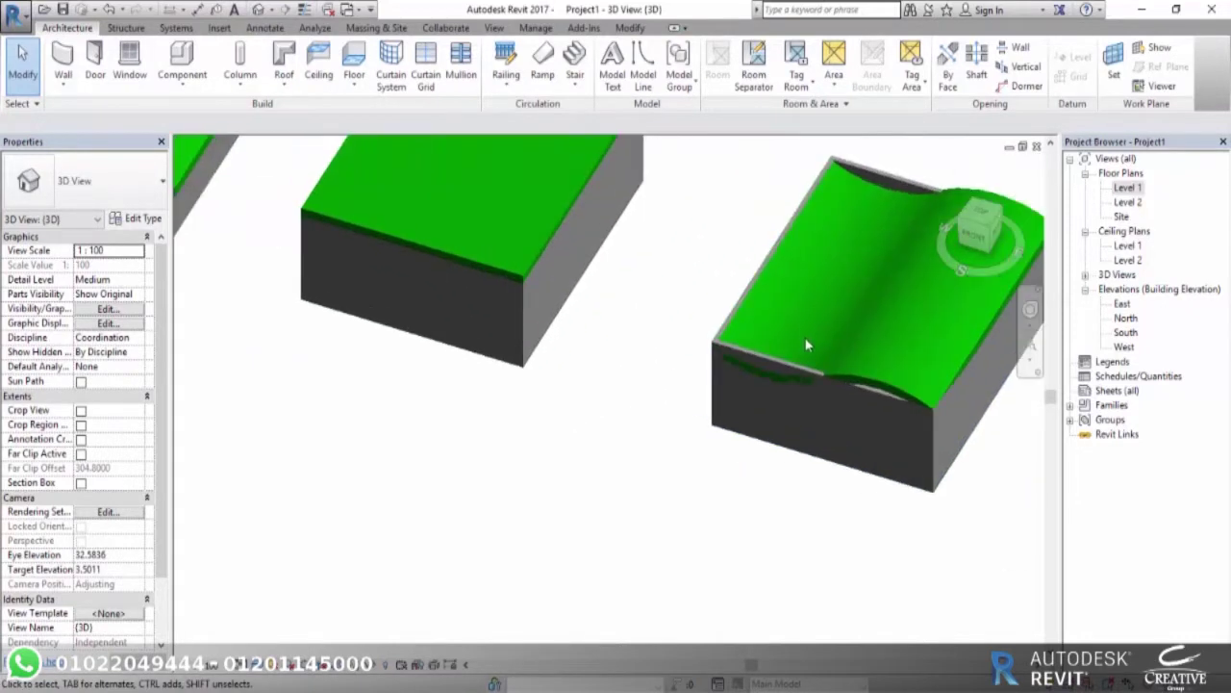
scroll(806, 345, down, 2)
middle_drag(806, 345, 519, 423)
scroll(554, 343, up, 1)
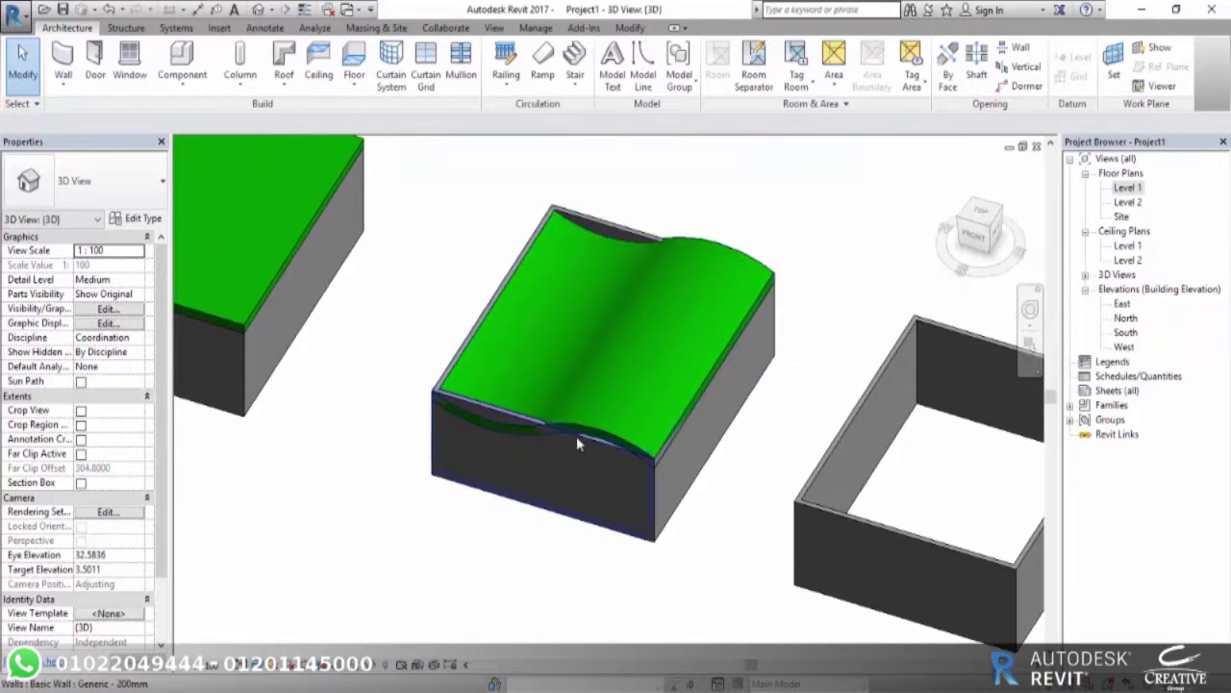
scroll(576, 443, up, 4)
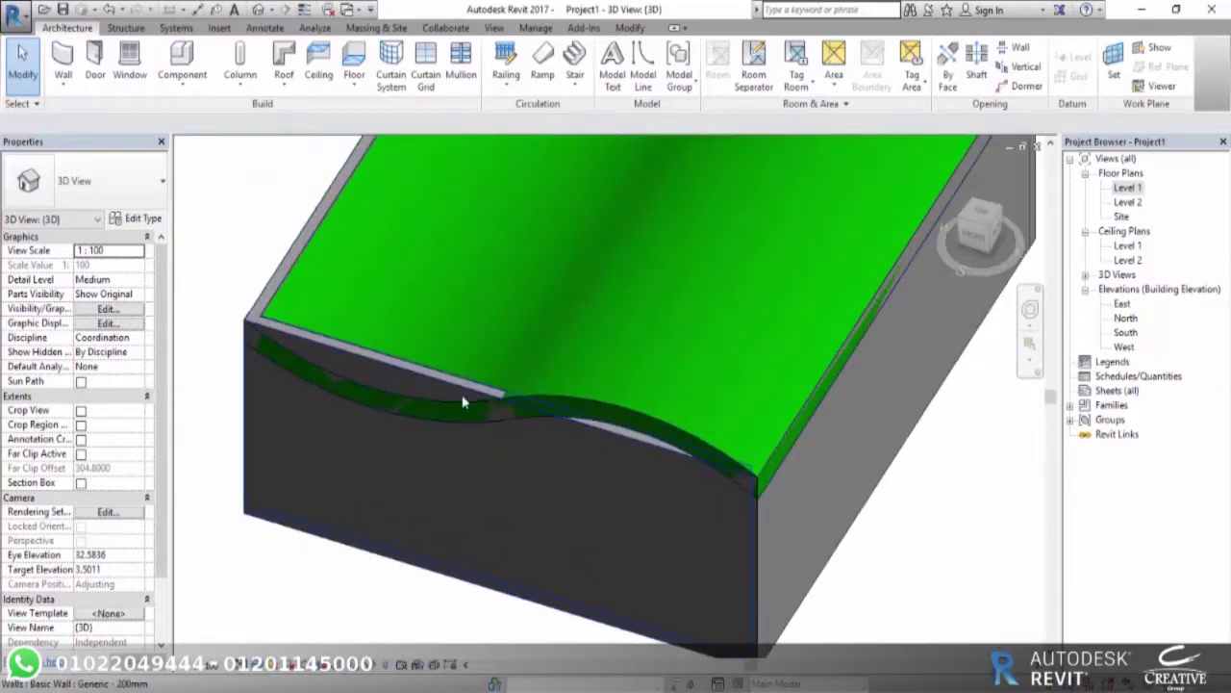
scroll(449, 402, down, 3)
scroll(452, 399, down, 2)
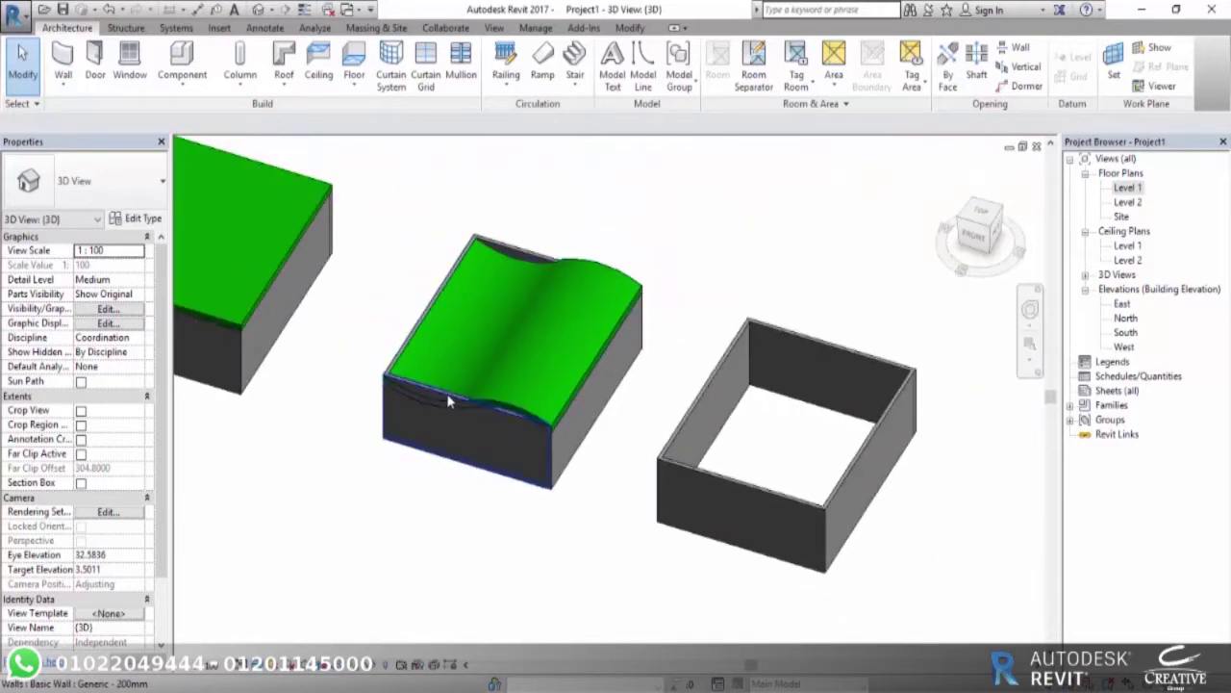
Attach the tops of the box's four walls to the wavy roof.
key(Tab)
click(444, 398)
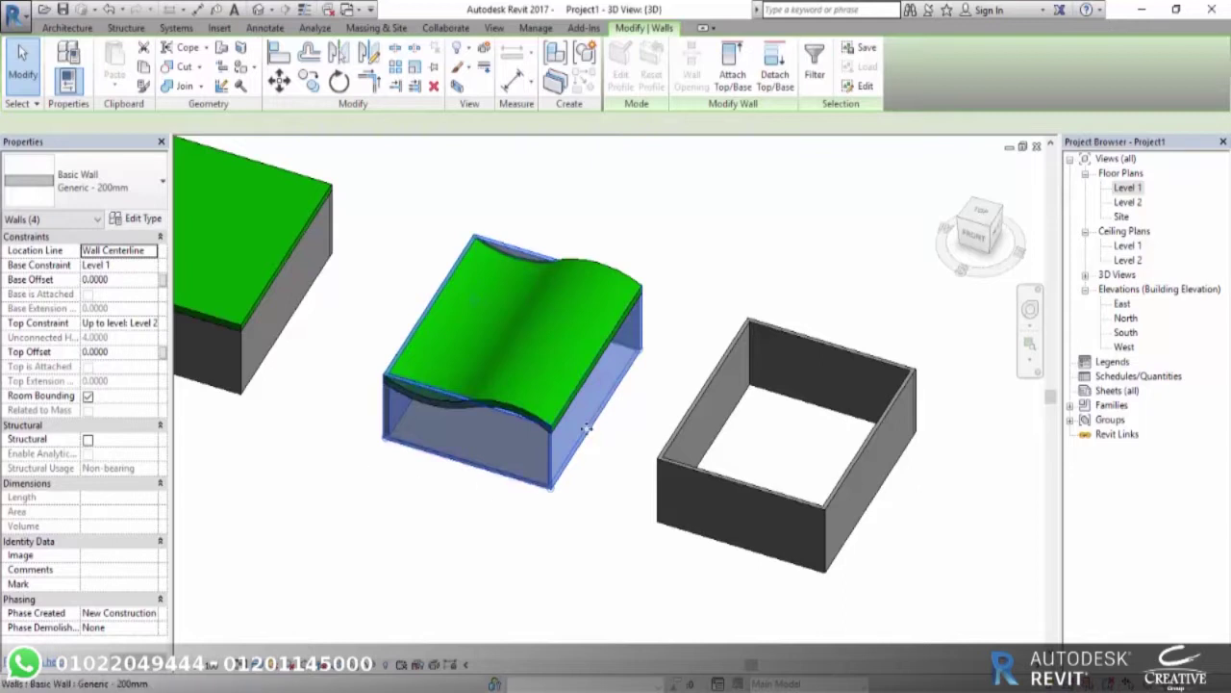
click(733, 82)
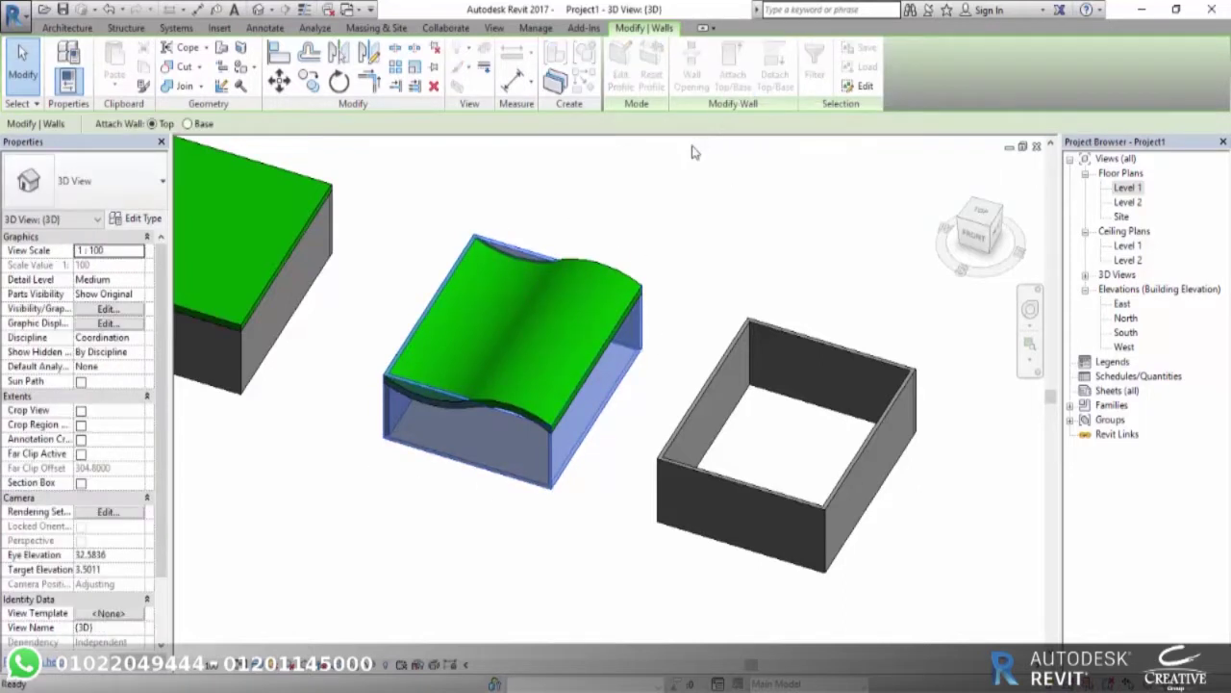
click(616, 287)
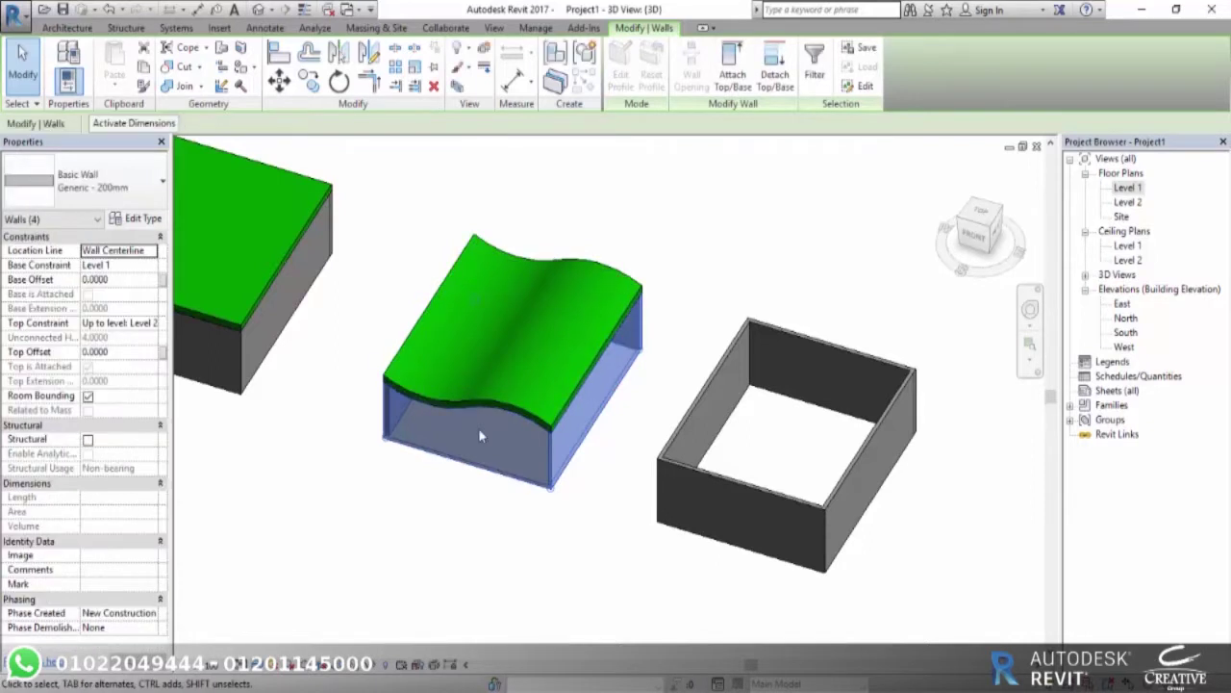
scroll(478, 427, up, 2)
mouse_move(430, 475)
shift+middle_down()
mouse_move(616, 494)
mouse_move(647, 395)
shift+middle_up()
Extend the wavy roof past both end walls, extrusion running from 1.0204 to -12.3024.
key(Escape)
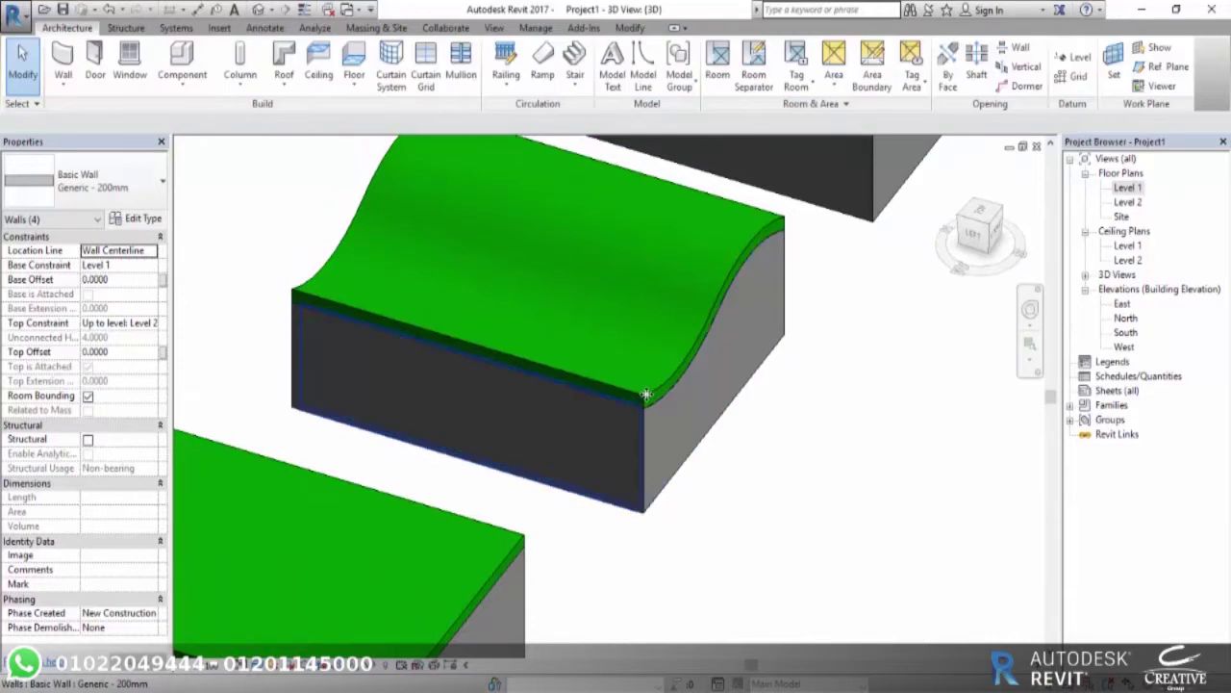
click(651, 394)
scroll(643, 419, down, 3)
middle_drag(643, 419, 644, 405)
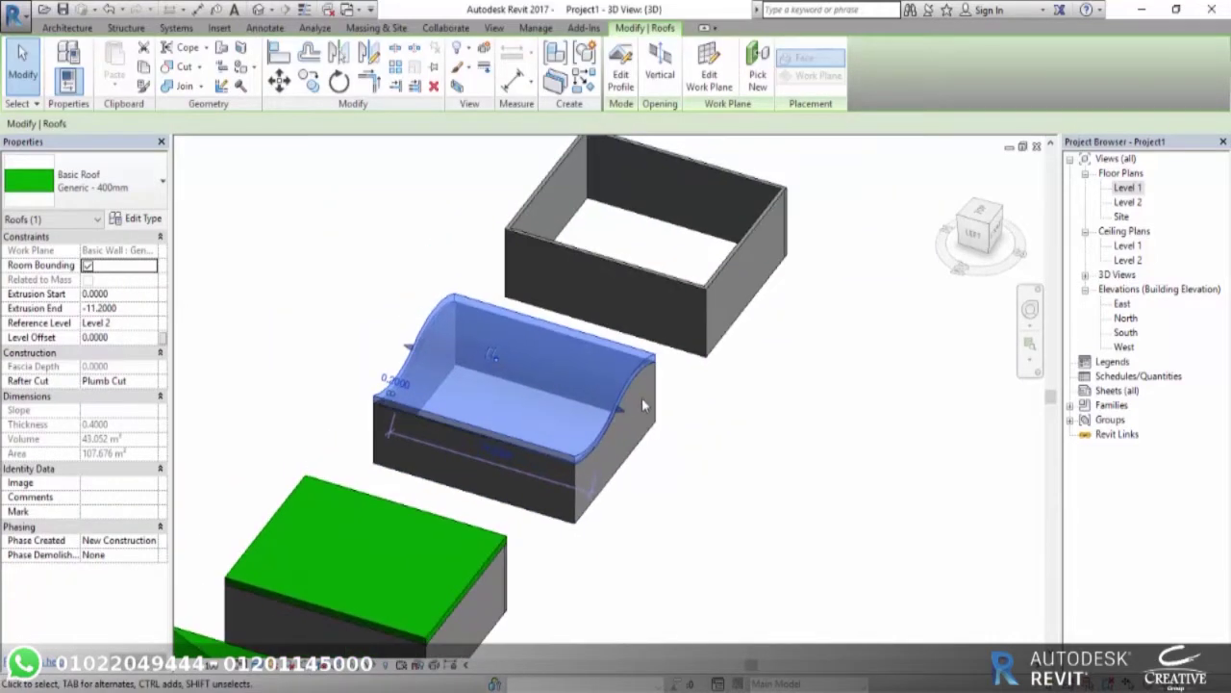
drag(620, 415, 635, 412)
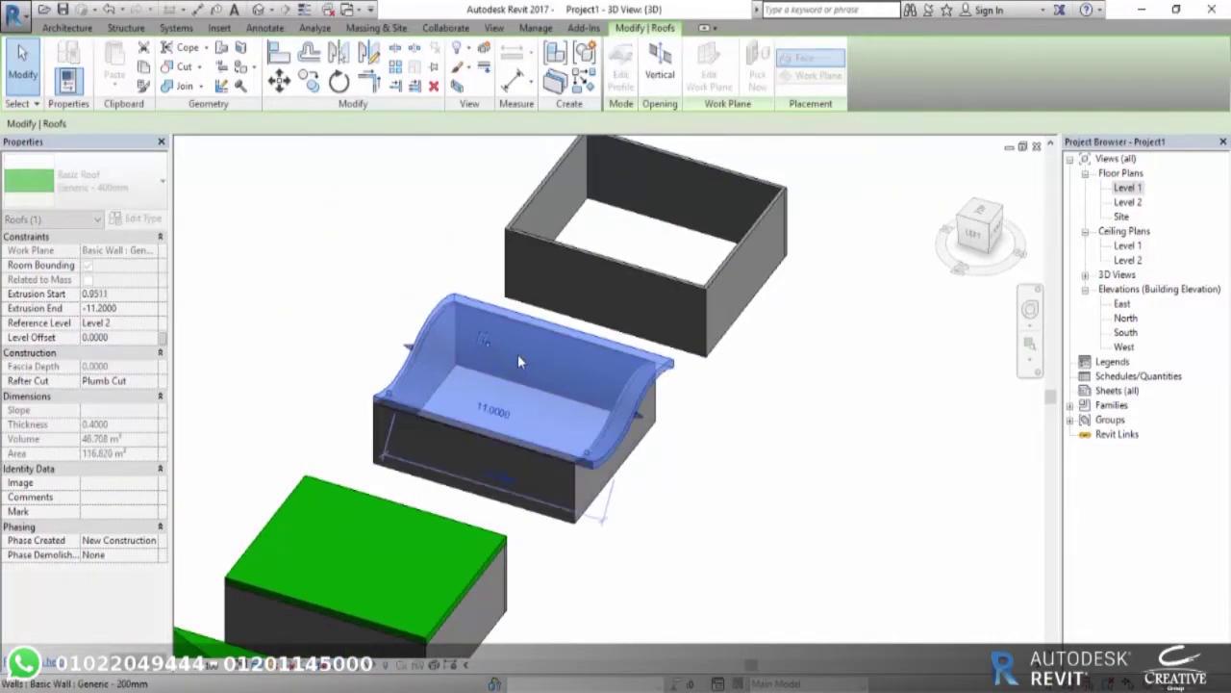
drag(411, 348, 423, 370)
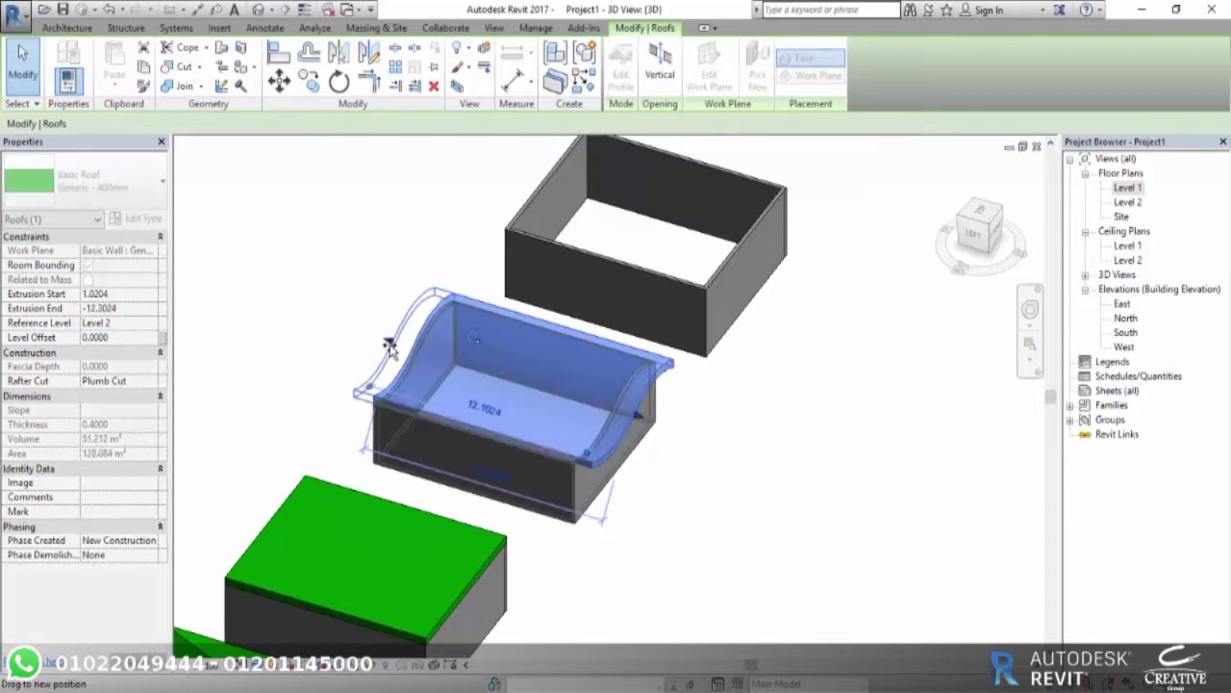
Orbit to a front view and open the Level 1 floor plan.
click(743, 474)
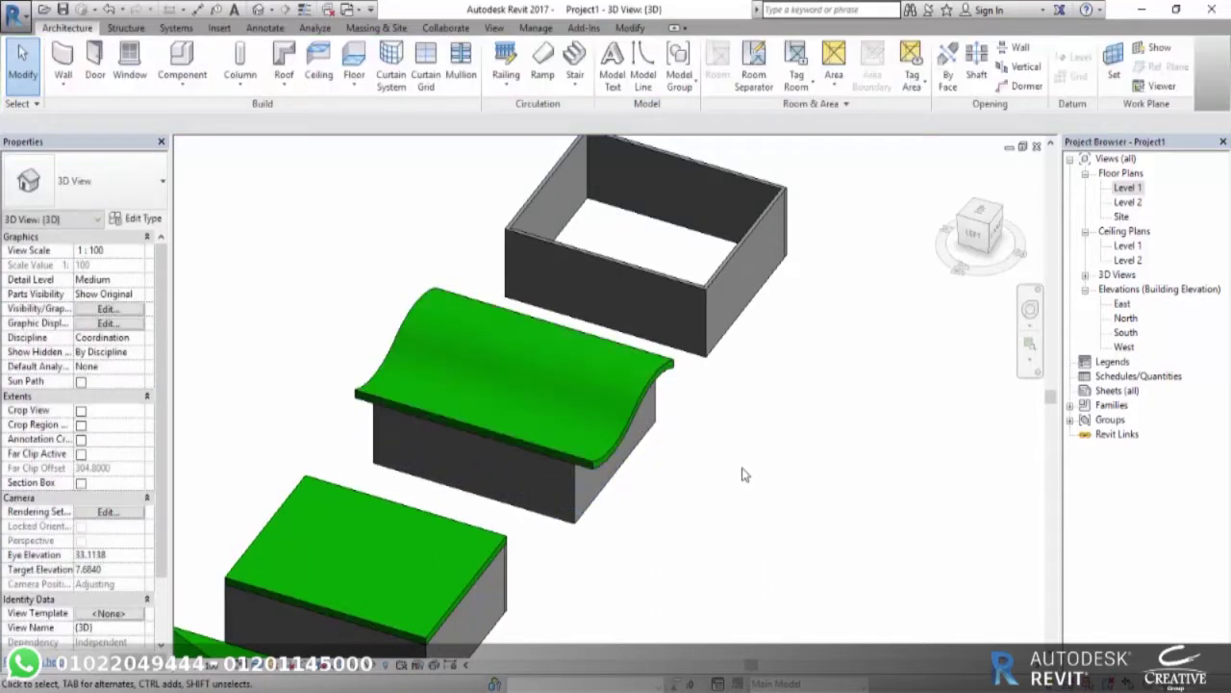
mouse_move(753, 486)
shift+middle_down()
mouse_move(487, 438)
mouse_move(593, 486)
shift+middle_up()
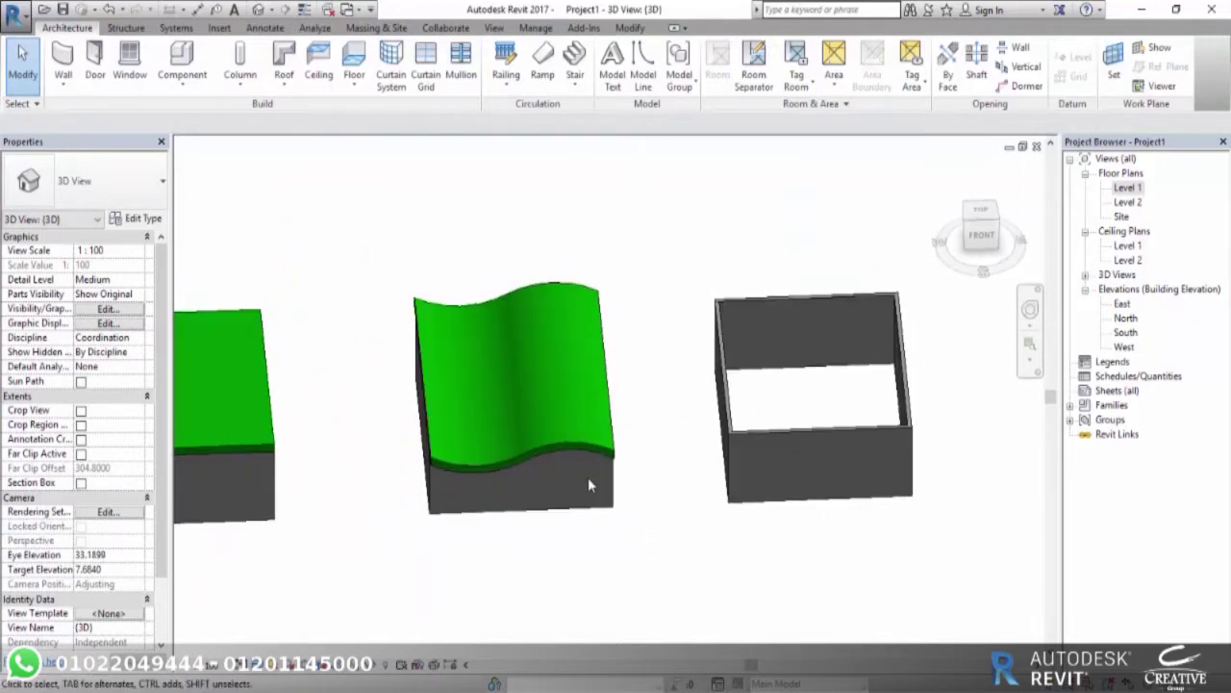
double_click(1130, 188)
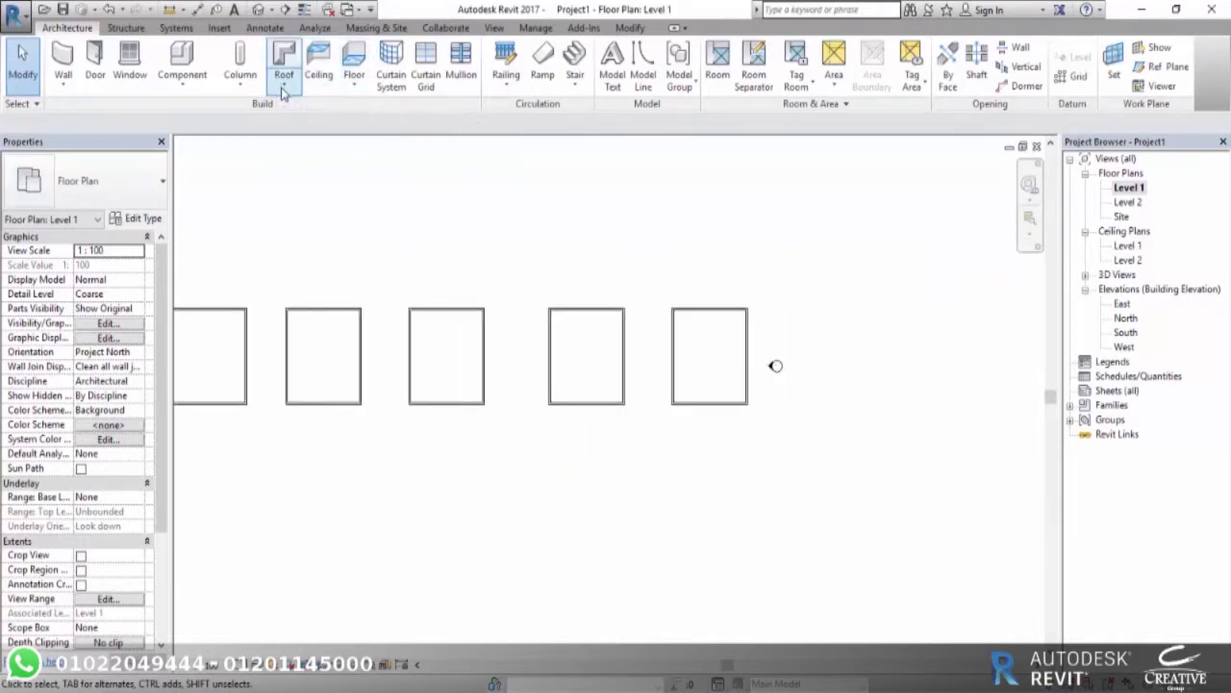
Start a Roof by Extrusion on the last box's wall face and sketch in the East elevation.
click(284, 92)
click(312, 144)
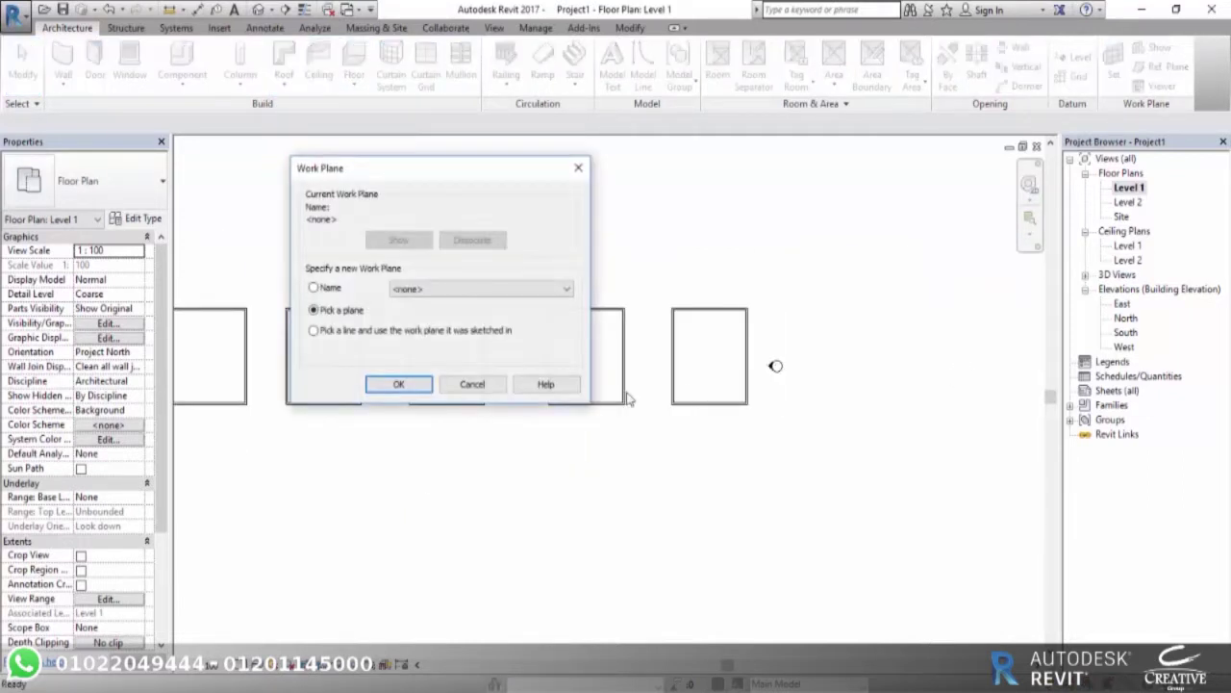
click(399, 384)
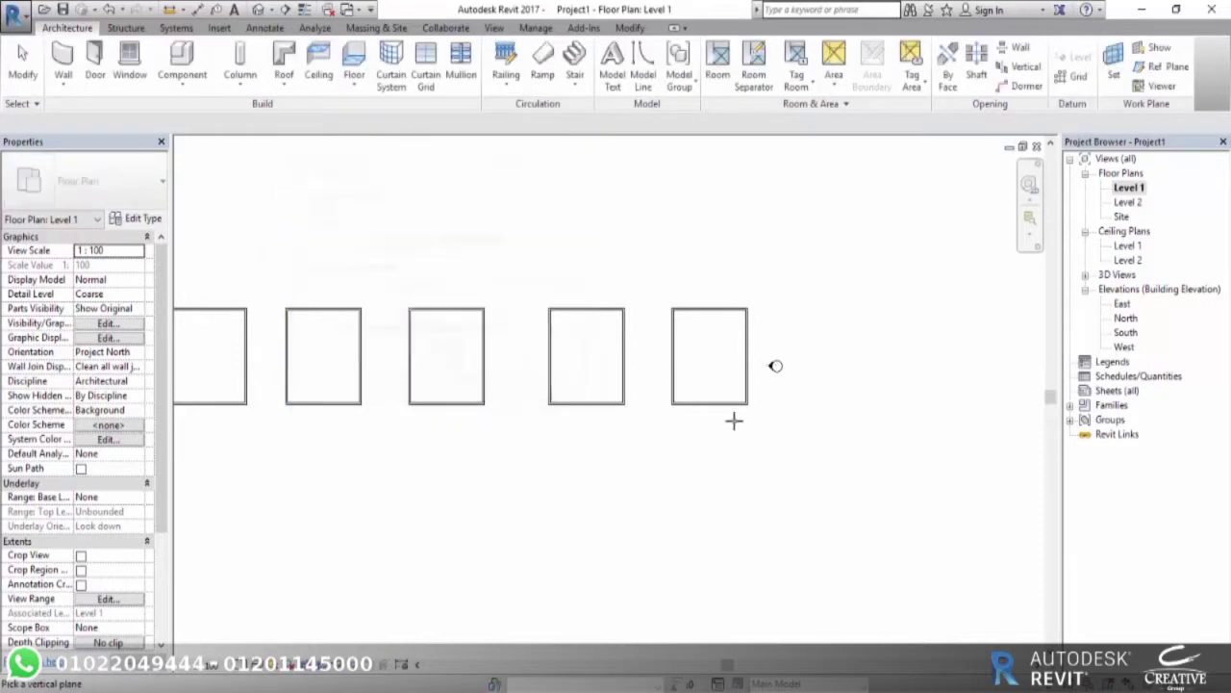
scroll(756, 404, up, 2)
scroll(741, 371, up, 1)
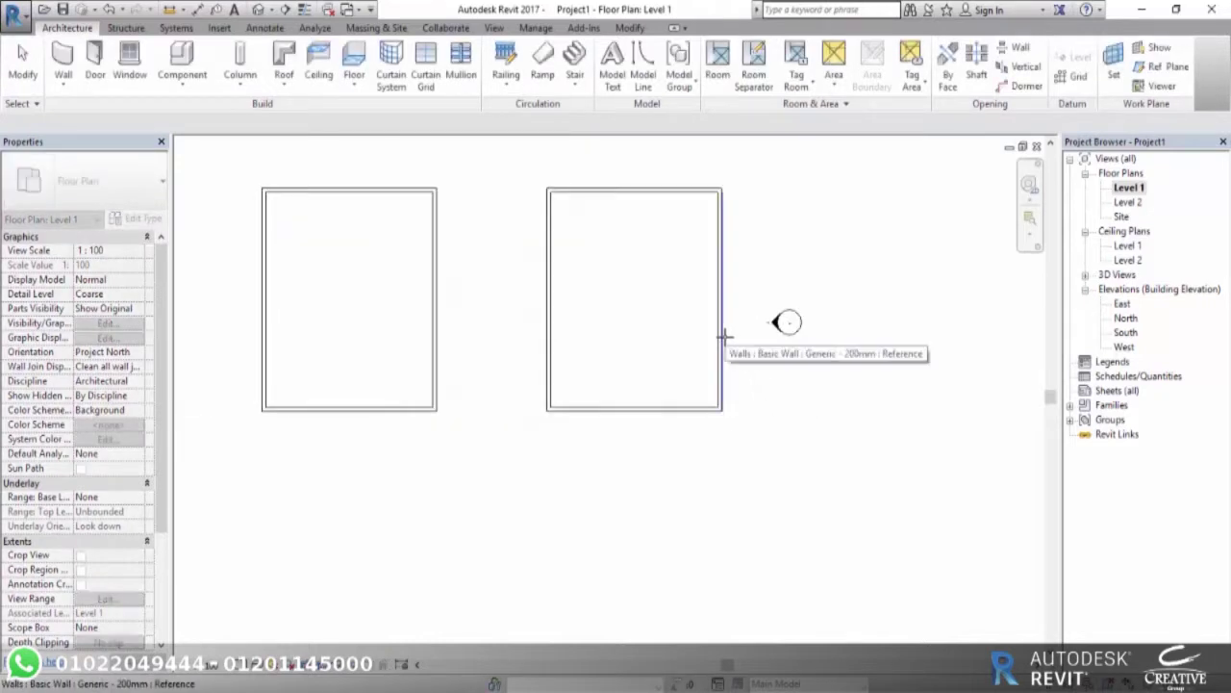
click(724, 336)
mouse_move(621, 174)
mouse_down()
mouse_move(761, 205)
mouse_move(1193, 227)
mouse_up()
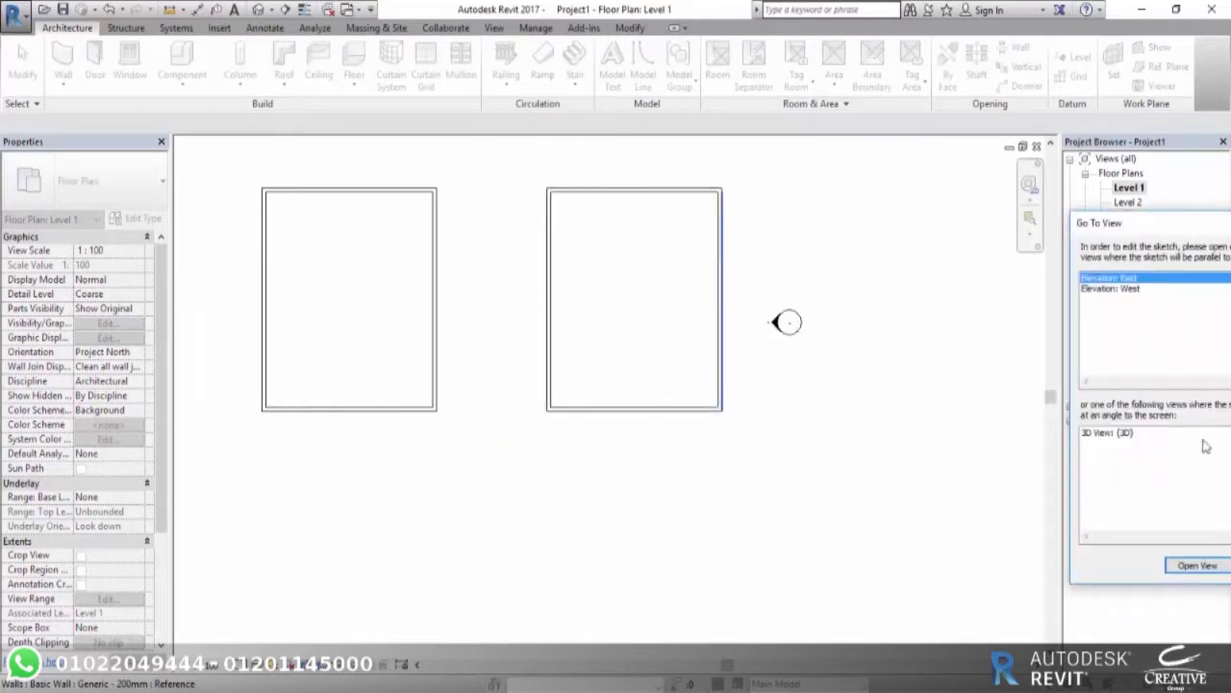
click(1196, 571)
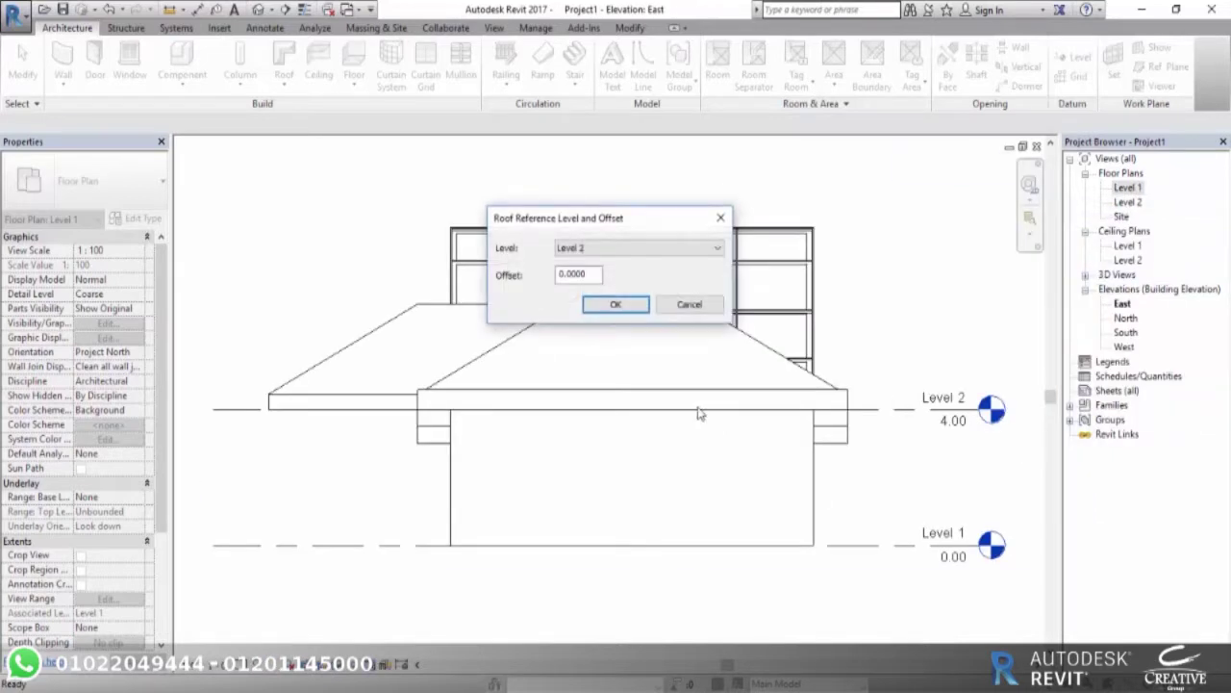
Create an 18.08° single-slope extrusion roof at Level 2 from one sloped line, then view it in 3D.
click(615, 305)
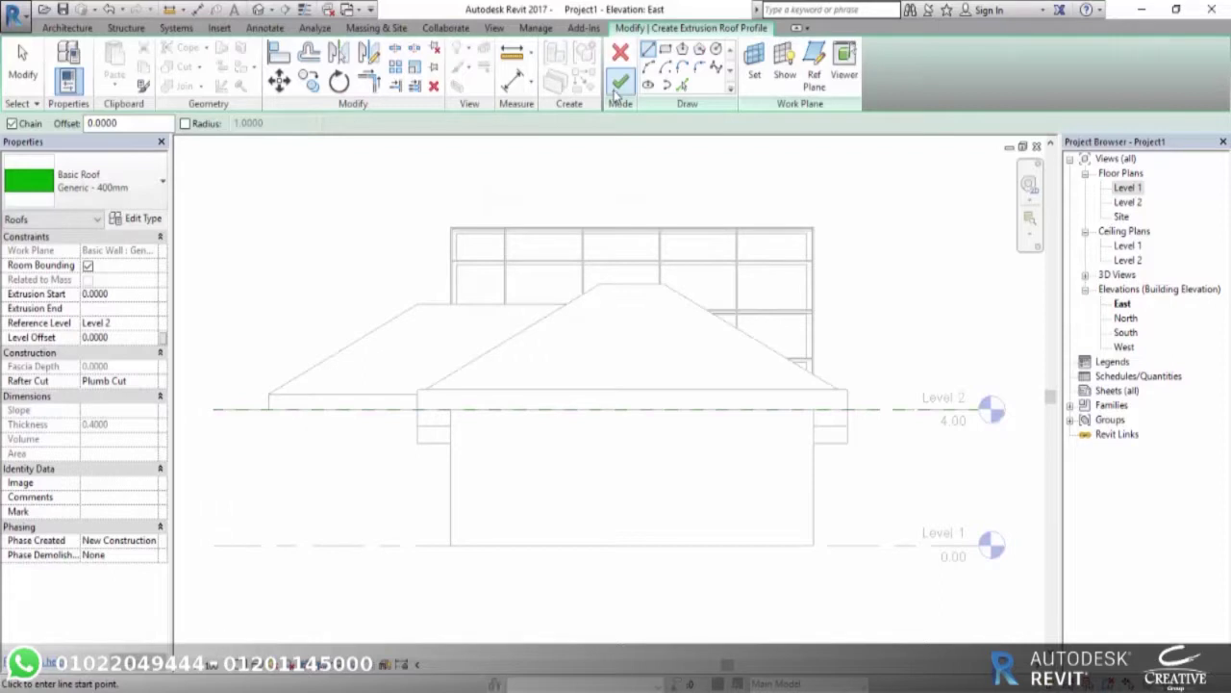
click(650, 56)
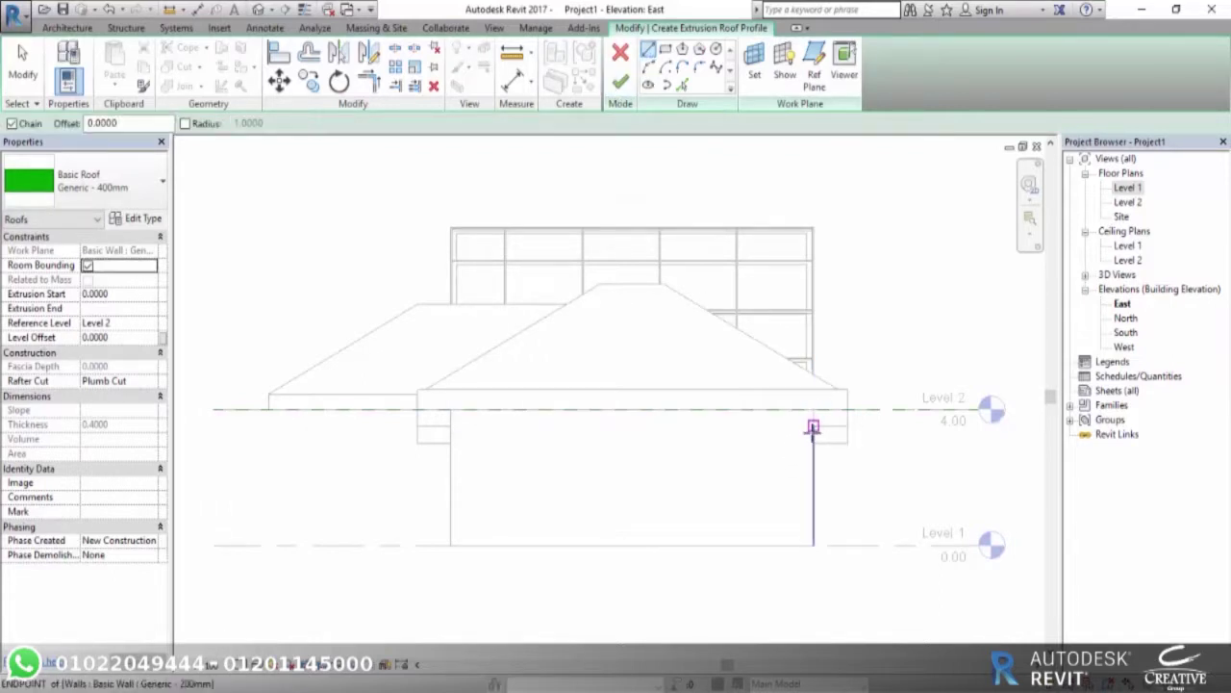
click(812, 442)
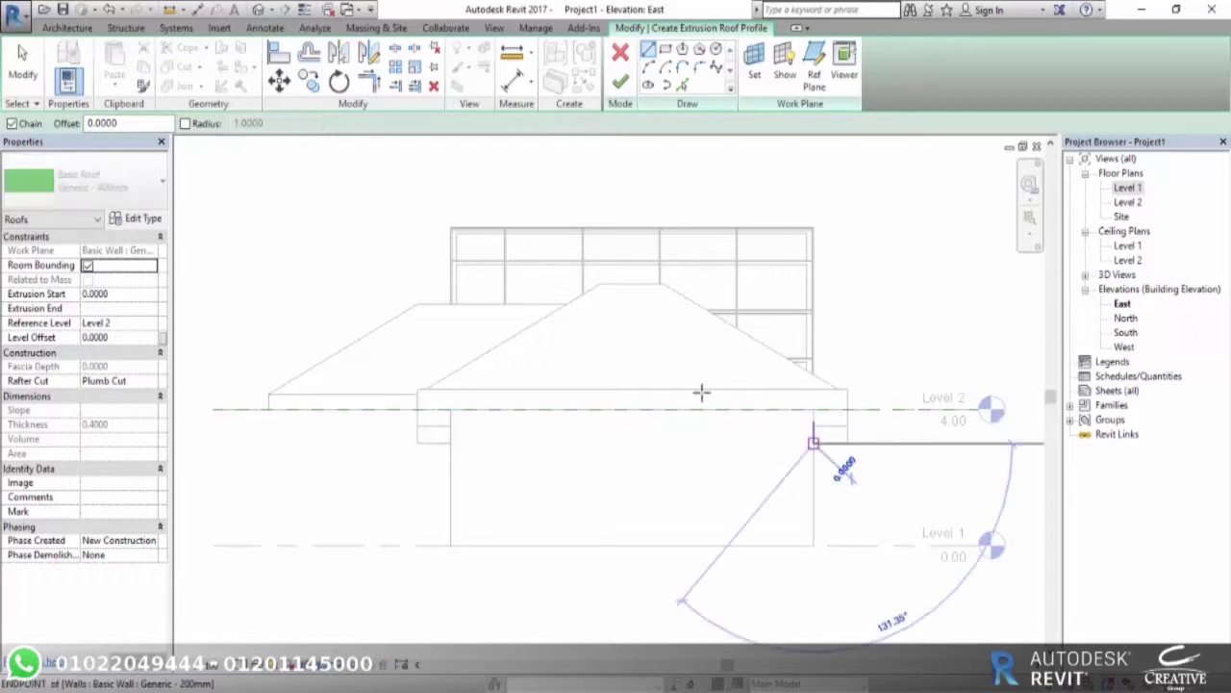
click(450, 320)
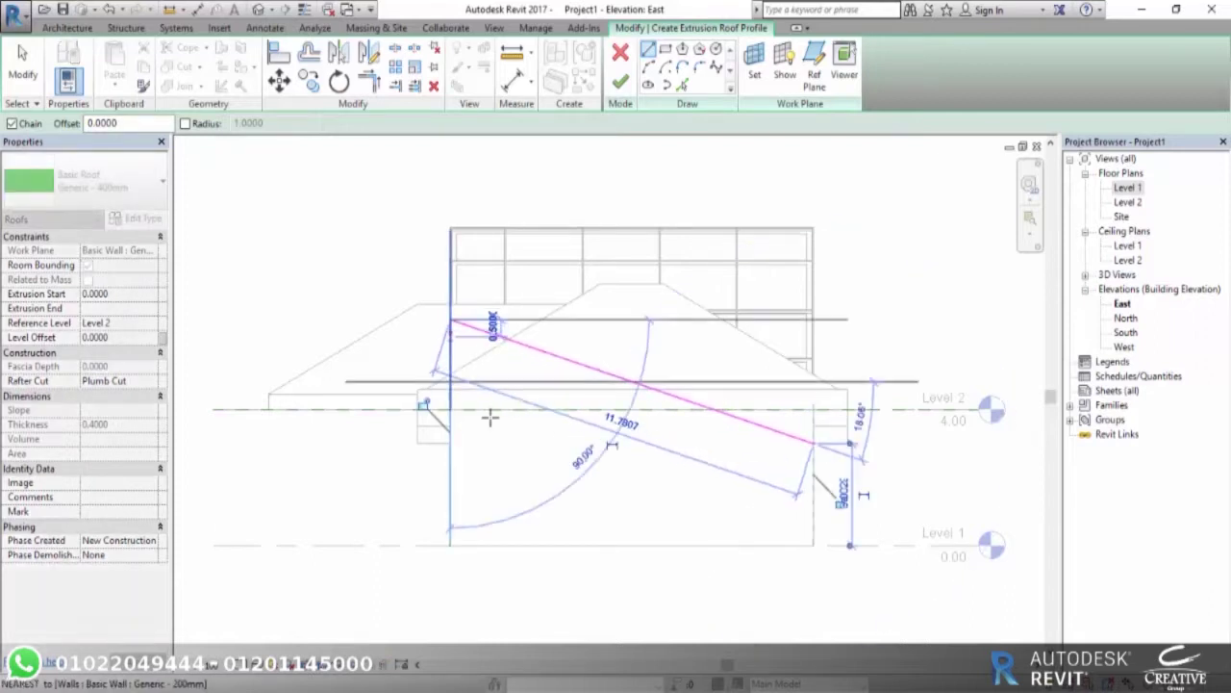
key(Escape)
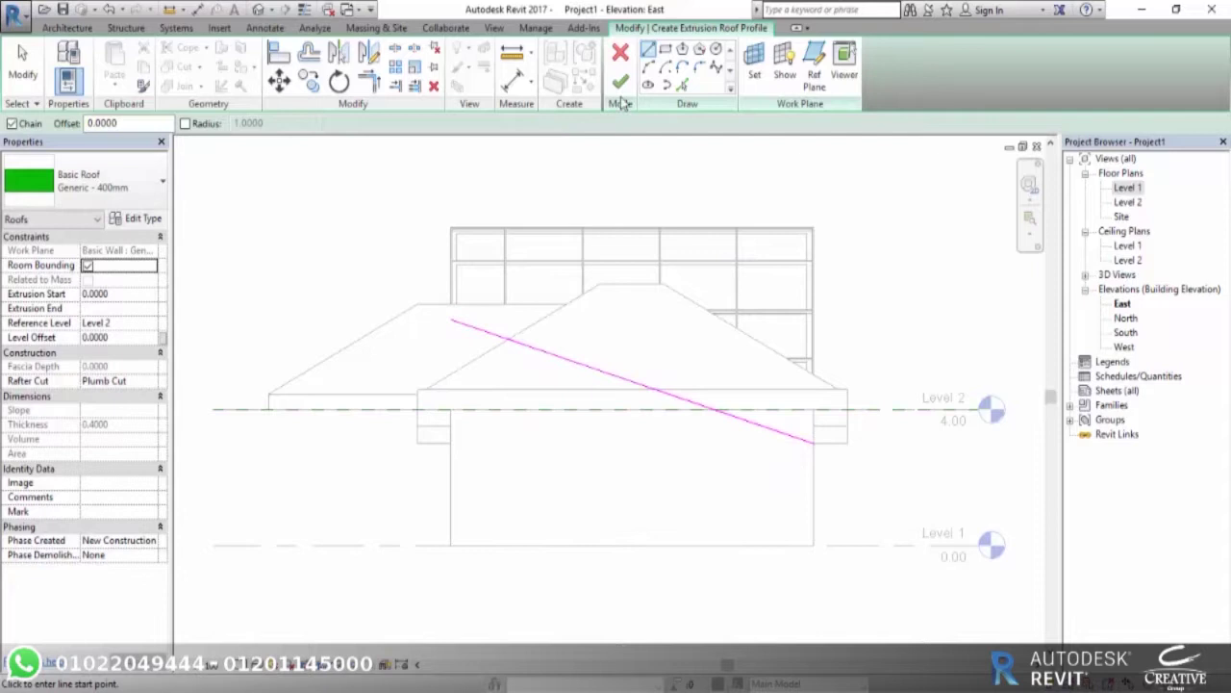
click(621, 83)
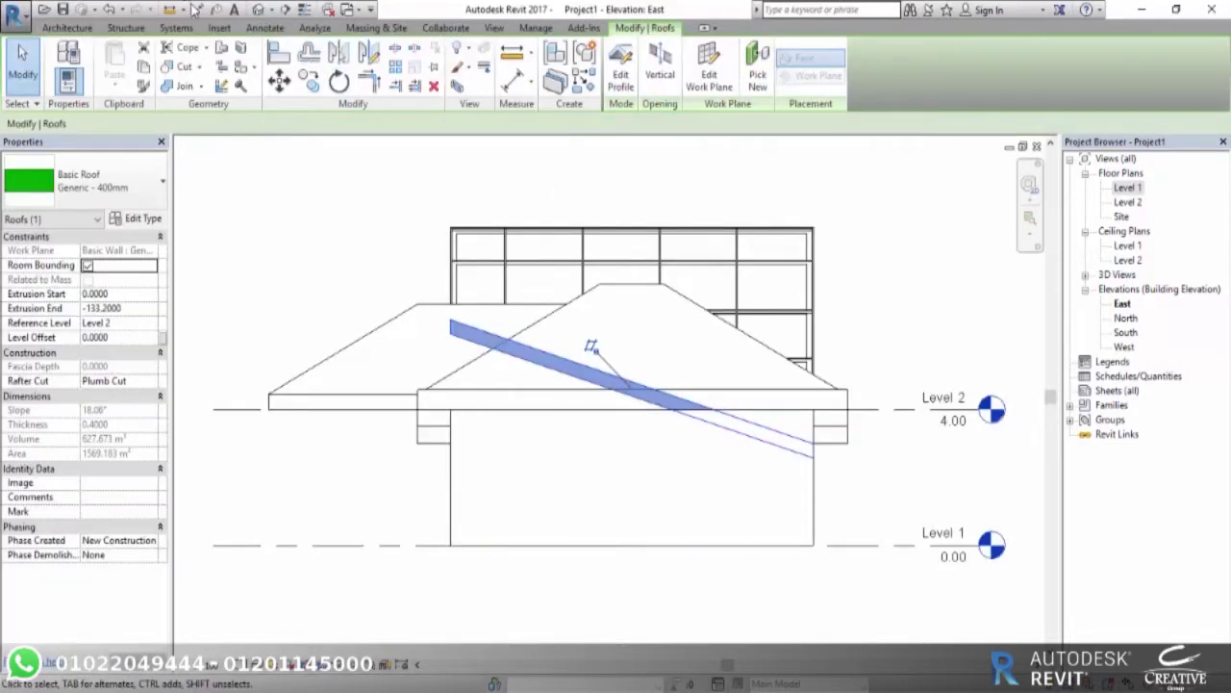
click(258, 10)
Pull the sloped roof's Extrusion End back to -9.0921 so it covers only the last box.
scroll(544, 418, down, 3)
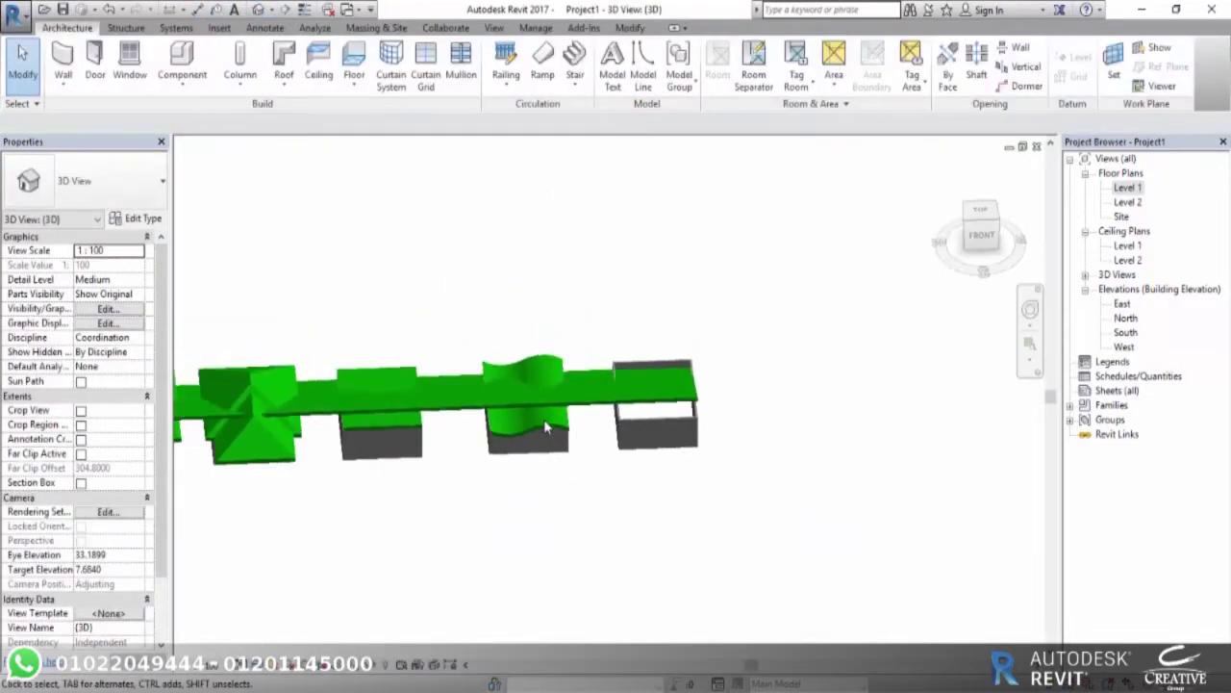
mouse_move(544, 419)
middle_down()
mouse_move(625, 490)
mouse_move(932, 555)
mouse_move(709, 522)
mouse_move(859, 550)
mouse_move(899, 621)
mouse_move(912, 540)
middle_up()
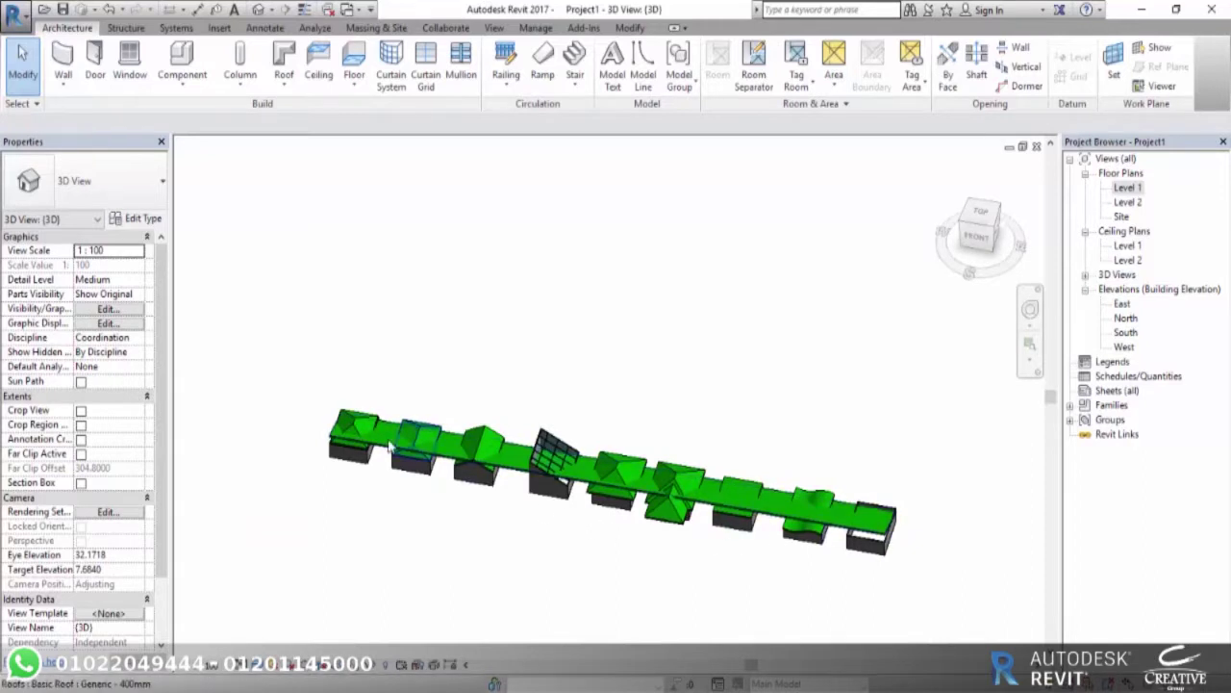
scroll(354, 444, up, 1)
scroll(278, 442, up, 1)
scroll(278, 443, down, 2)
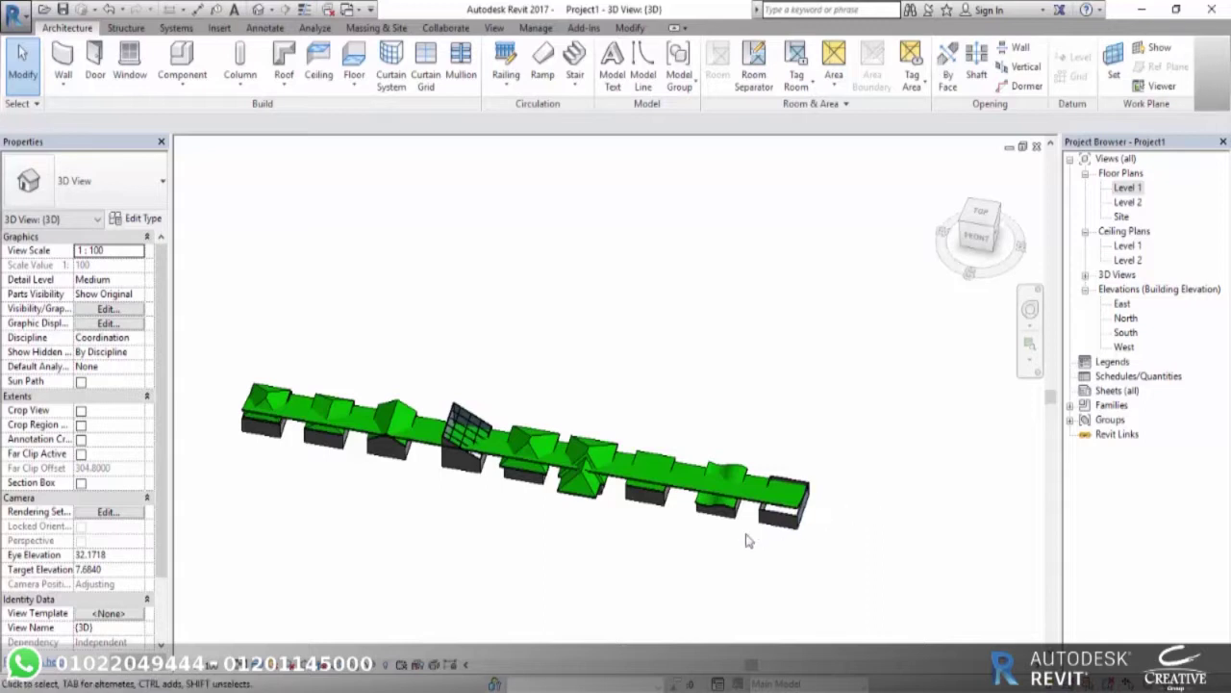
click(750, 497)
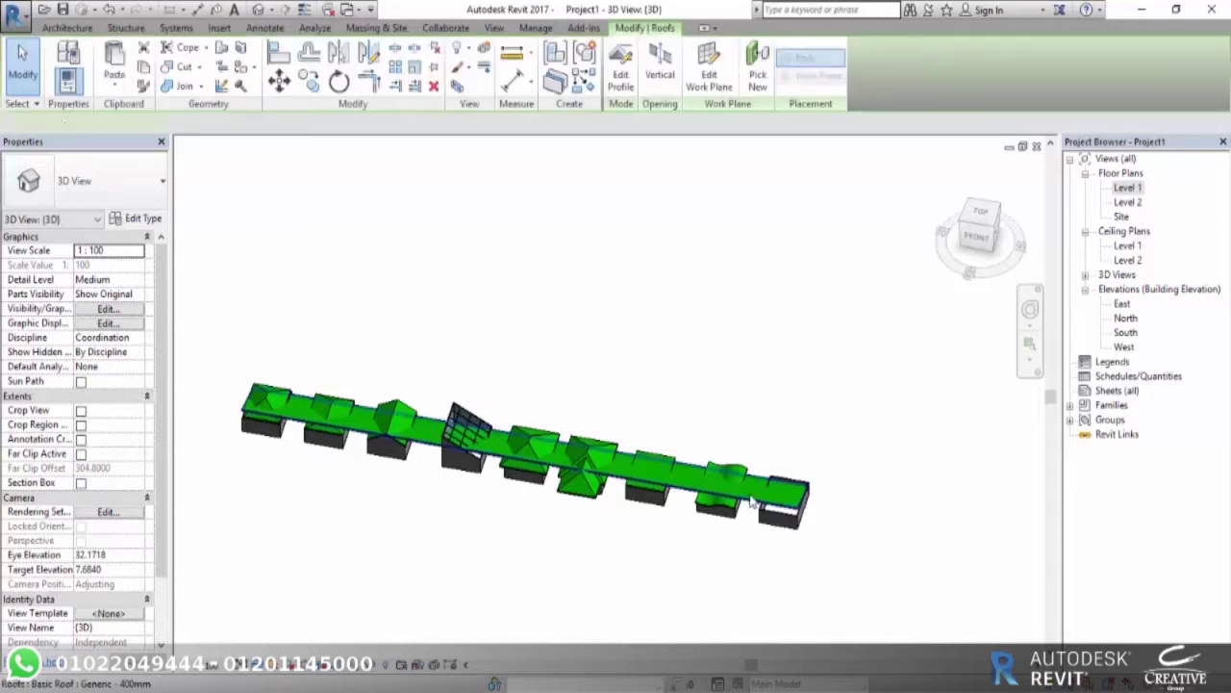
drag(244, 403, 782, 468)
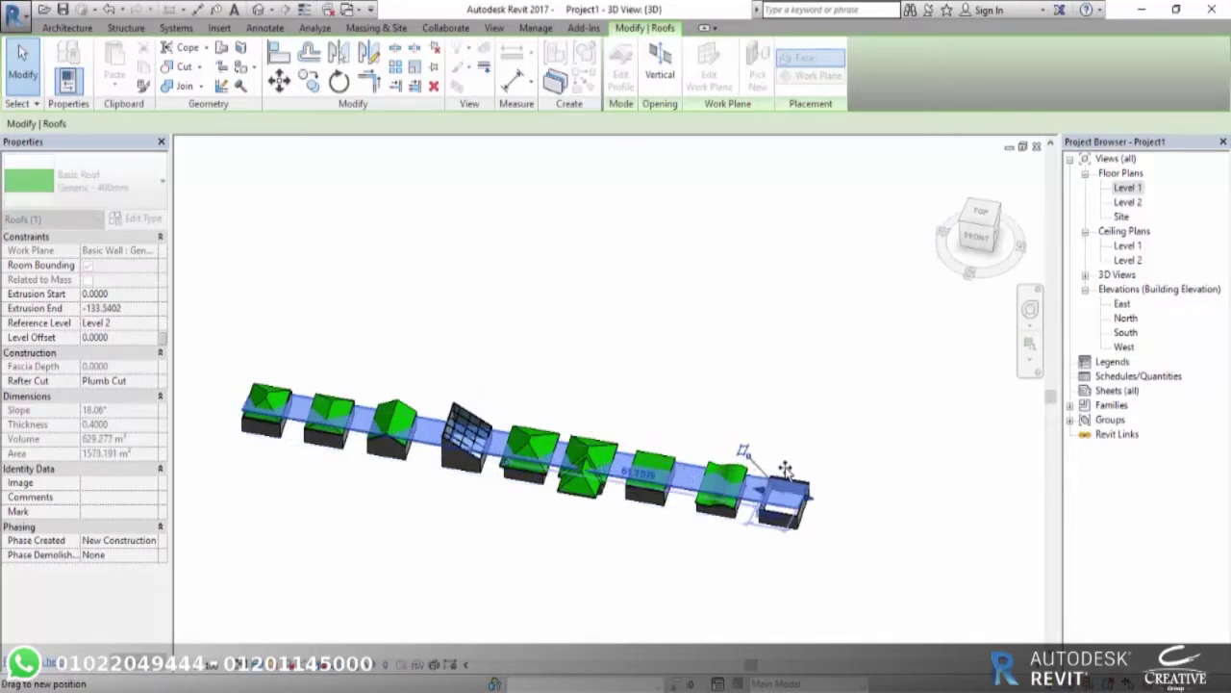
drag(785, 469, 785, 471)
scroll(785, 480, up, 5)
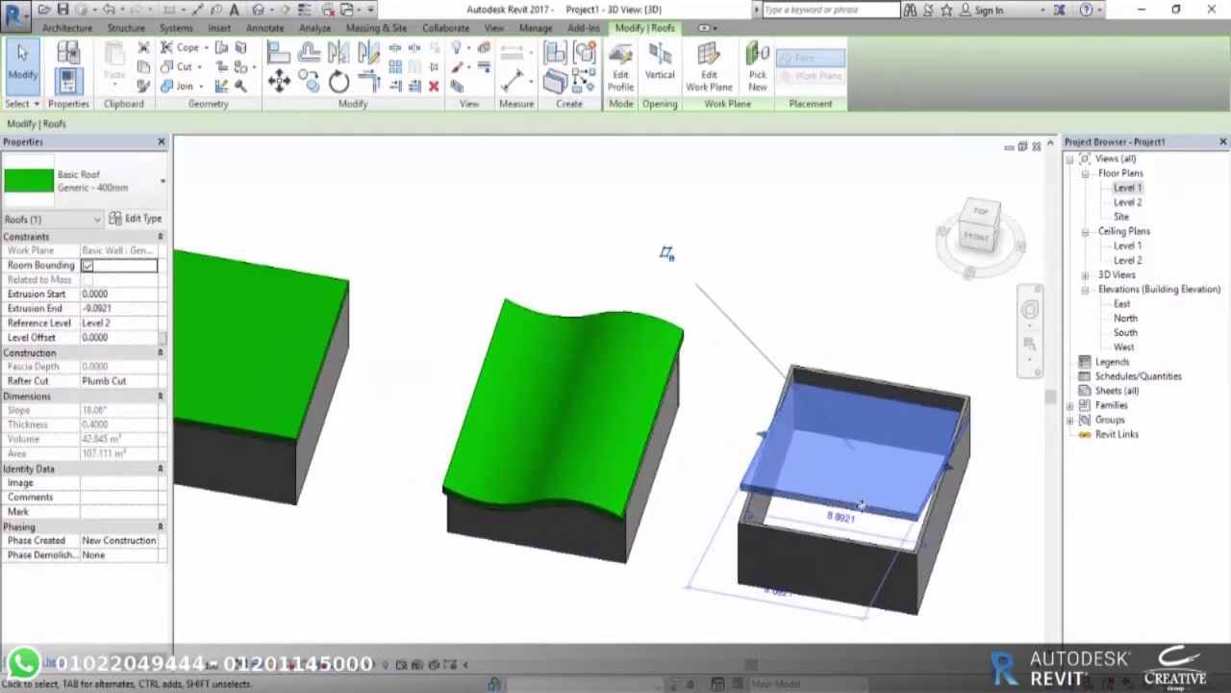
mouse_move(907, 588)
shift+middle_down()
mouse_move(777, 511)
mouse_move(638, 563)
mouse_move(692, 539)
shift+middle_up()
scroll(650, 578, down, 5)
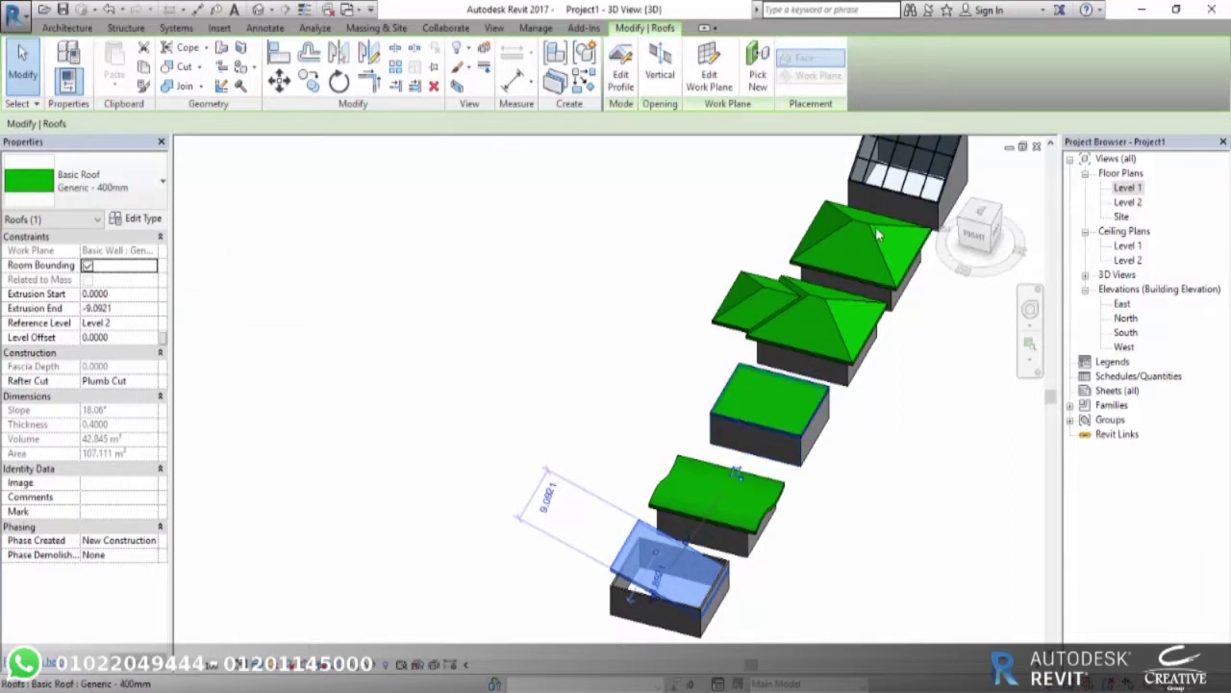
scroll(687, 611, up, 2)
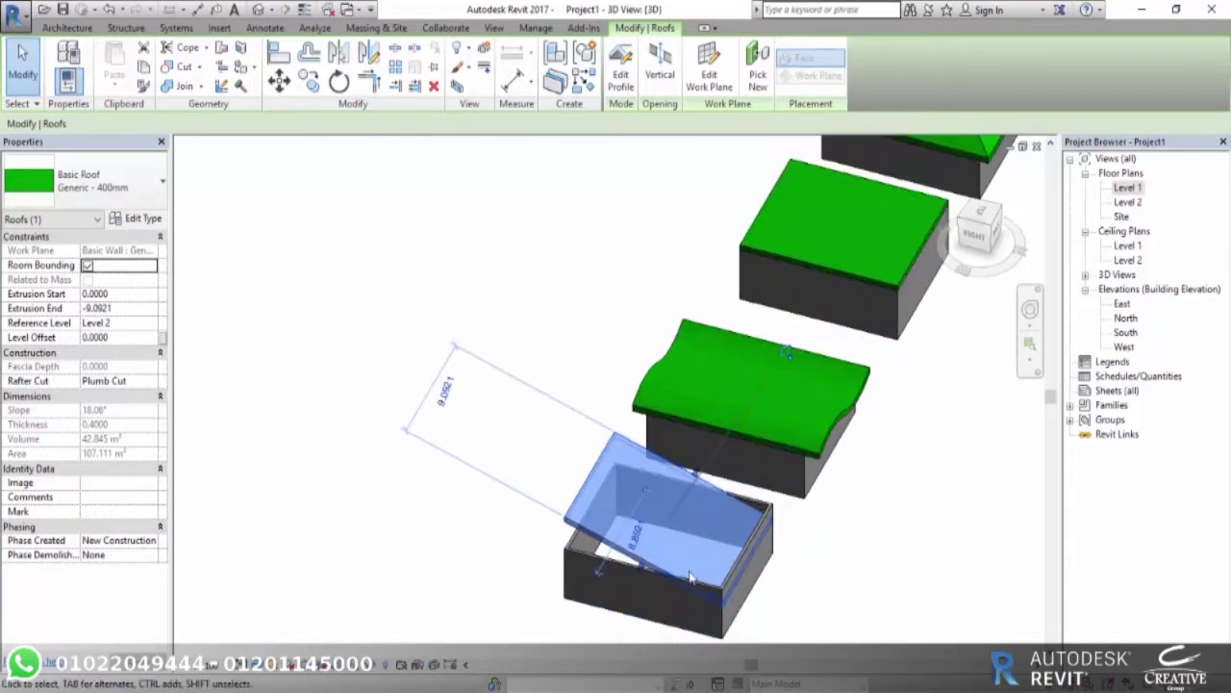
click(842, 623)
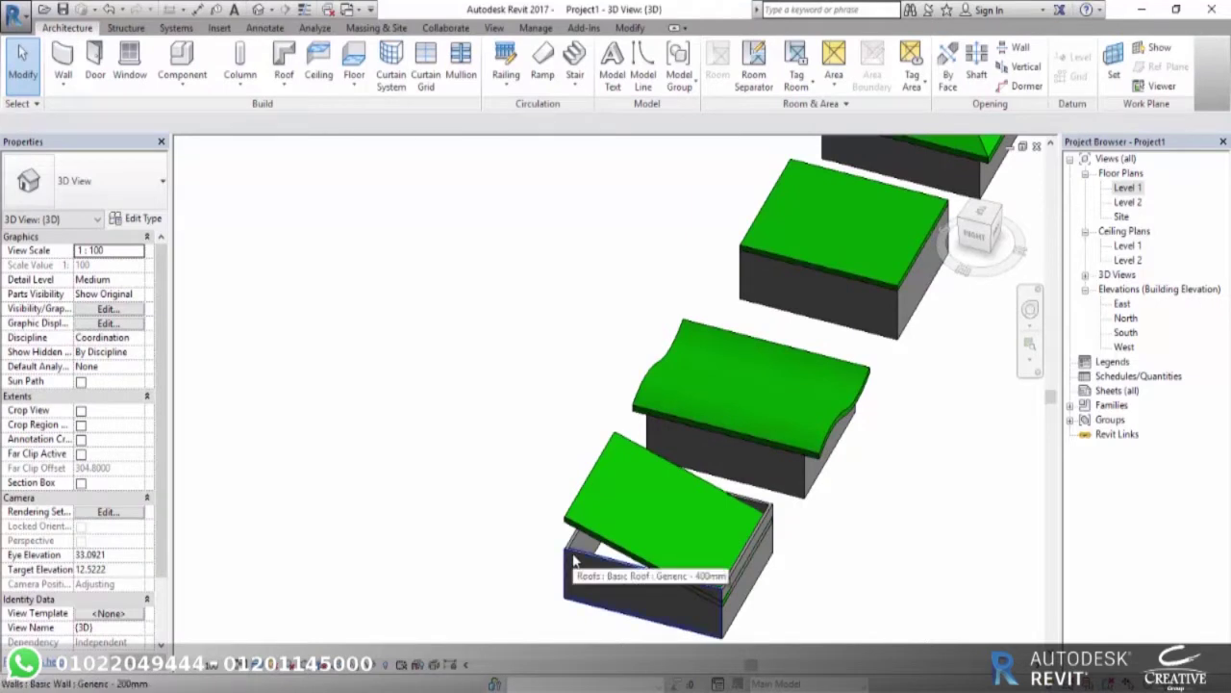
Attach the tops of the end box's four walls to the sloped roof.
key(Tab)
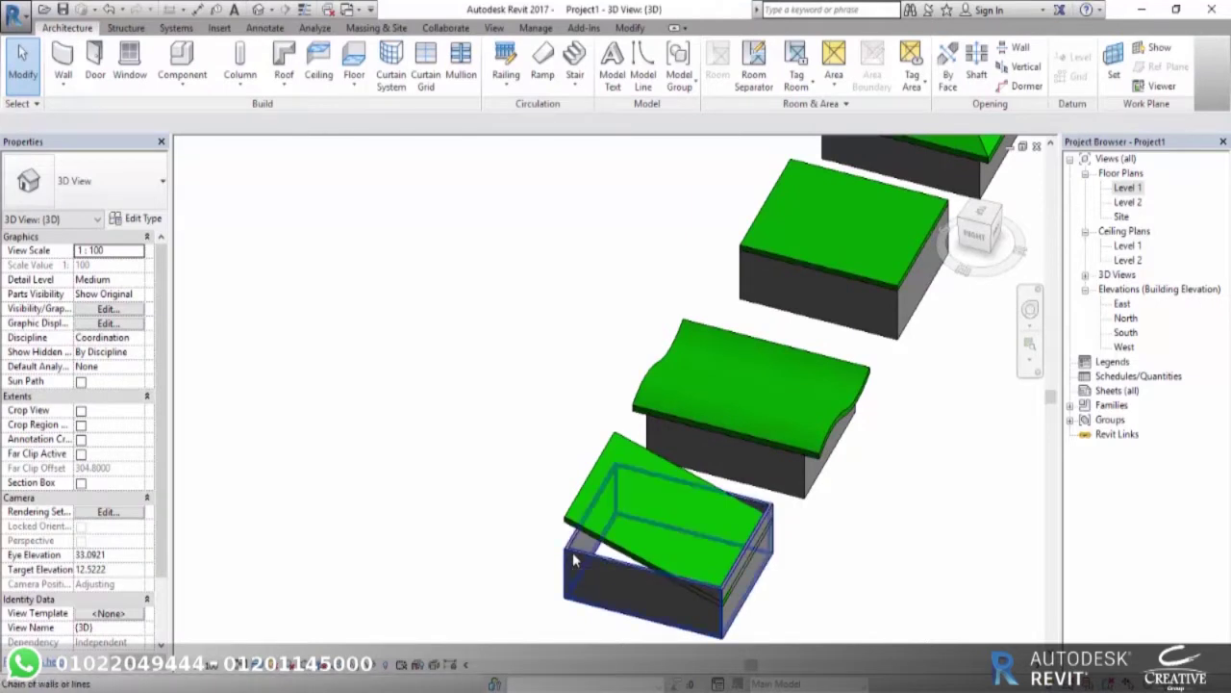
click(574, 560)
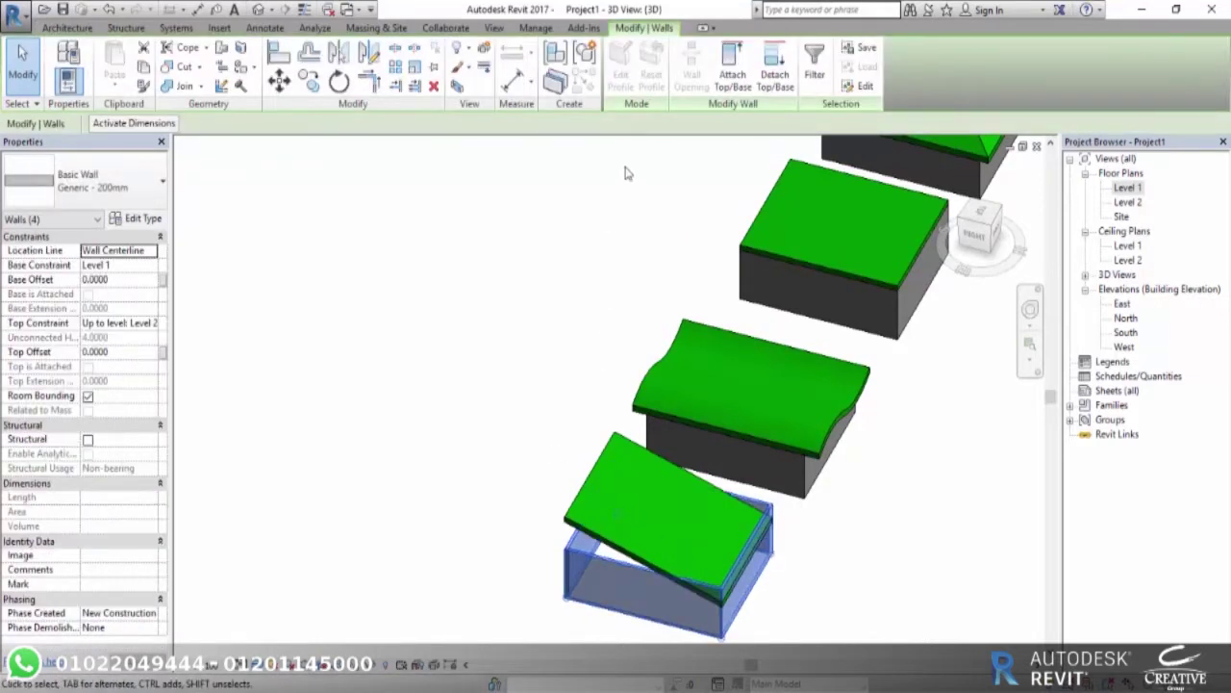
click(731, 74)
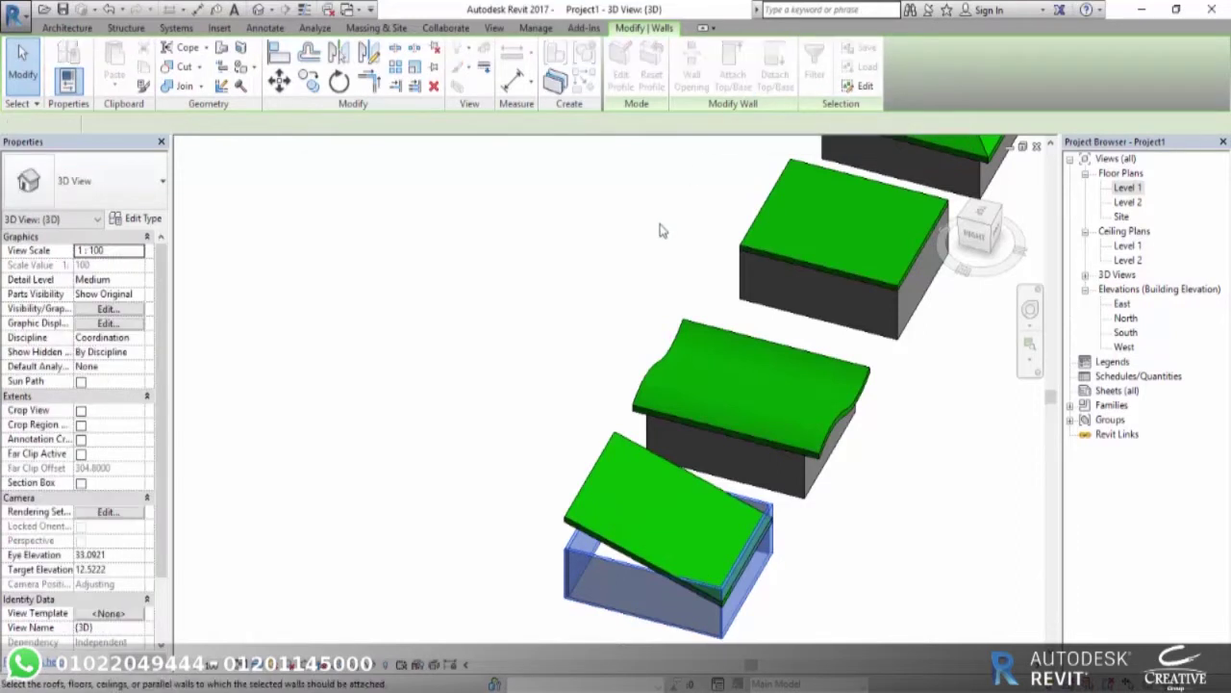
click(624, 441)
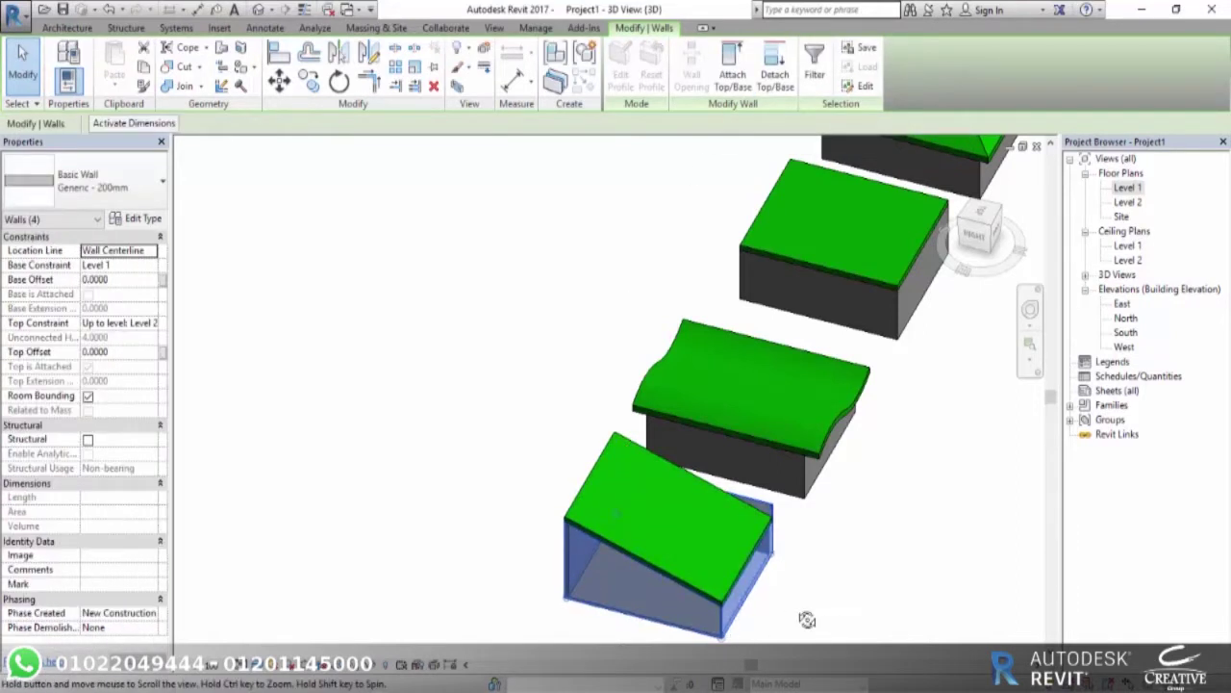
shift+middle_drag(806, 619, 700, 642)
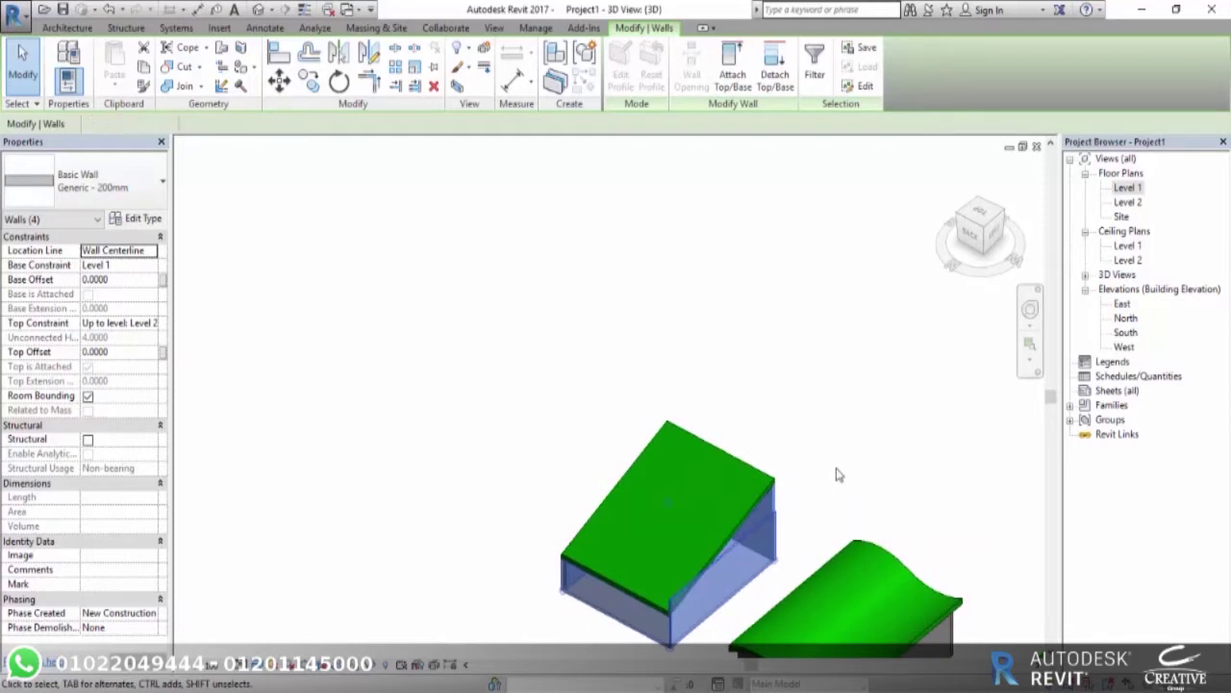
click(837, 474)
Resize the sloped roof to about 9.2185 long so it fully covers the end box.
scroll(837, 474, up, 2)
scroll(846, 452, up, 2)
scroll(731, 491, up, 2)
scroll(728, 489, up, 2)
scroll(729, 487, down, 1)
scroll(741, 476, down, 2)
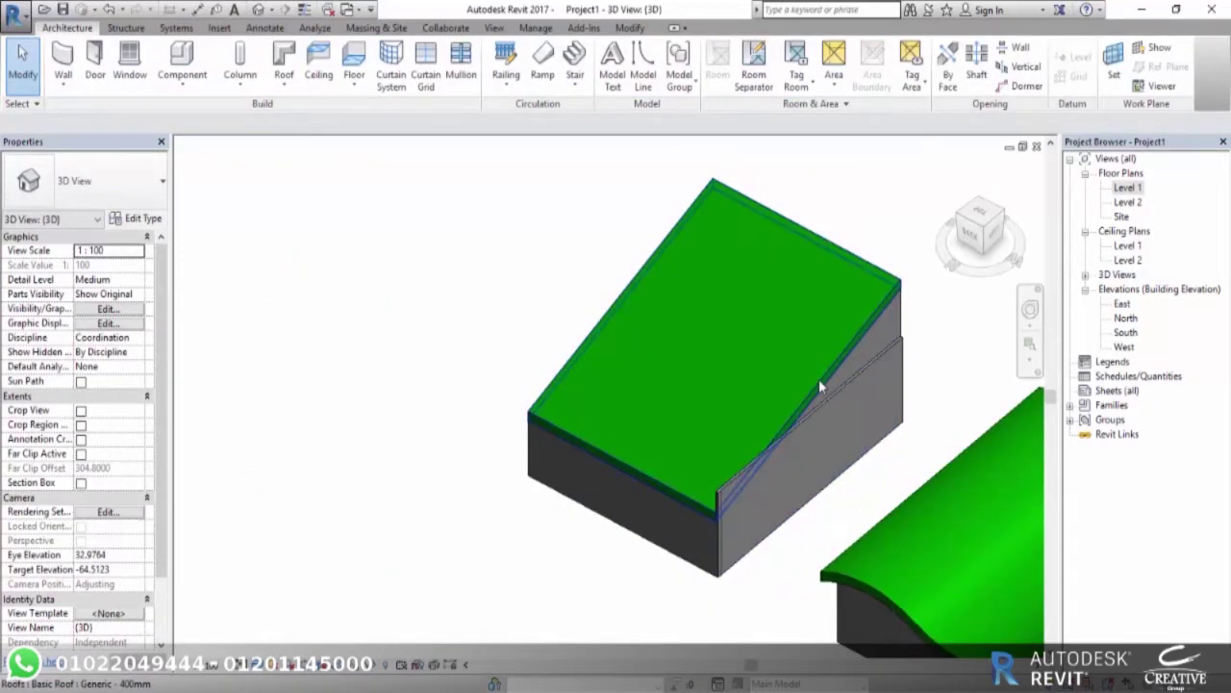
click(819, 379)
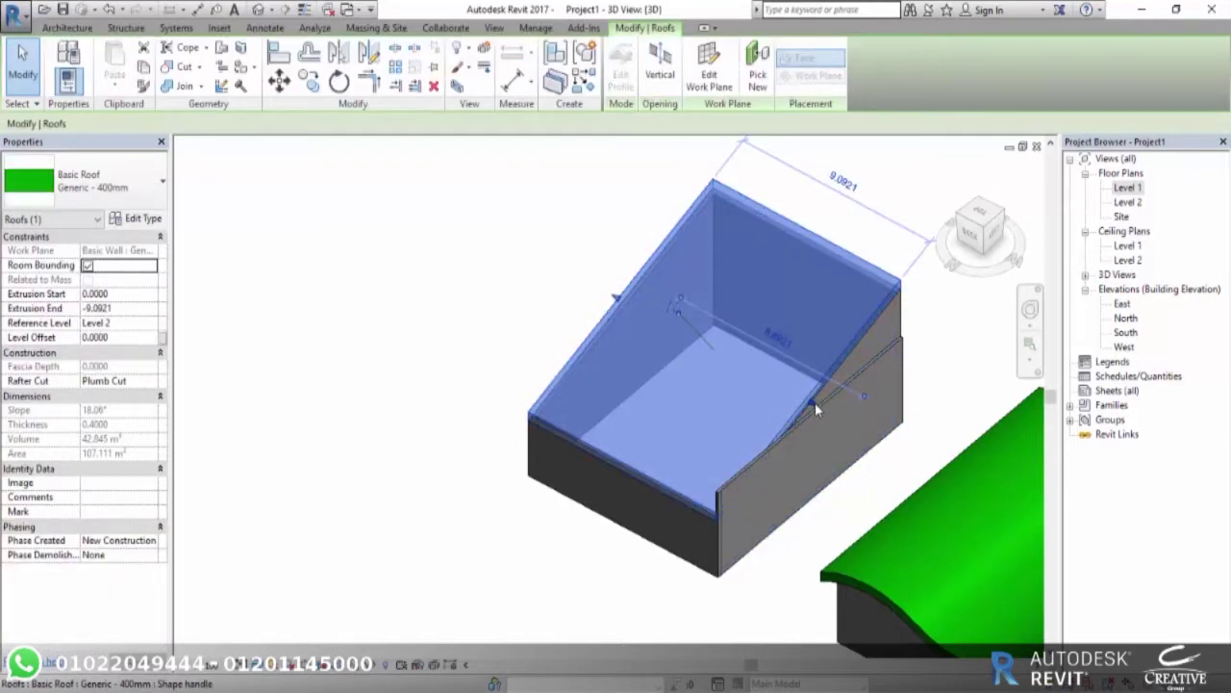
drag(815, 402, 785, 378)
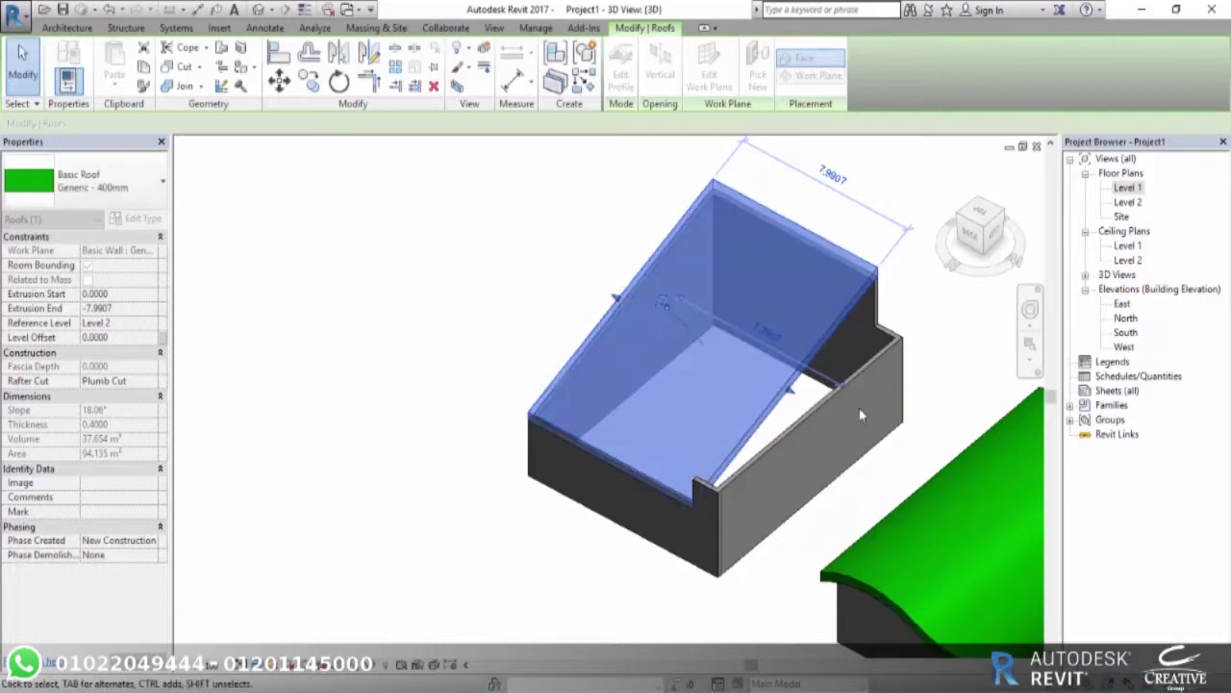
drag(791, 398, 818, 410)
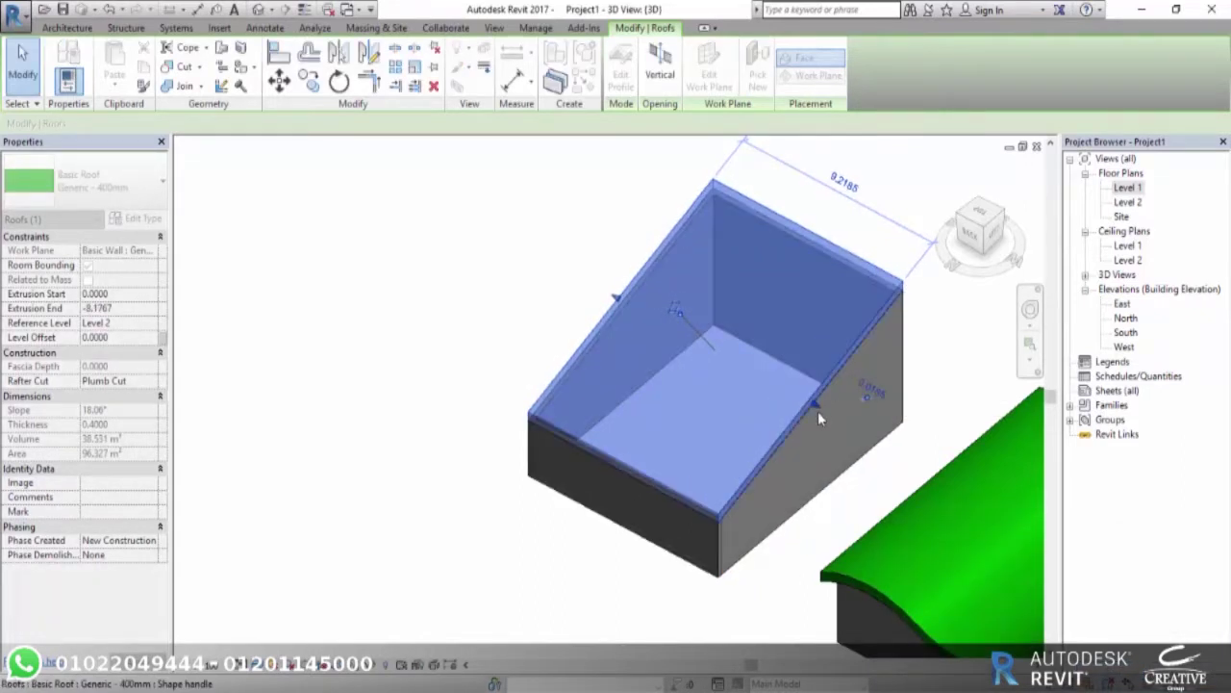
key(Escape)
shift+middle_drag(637, 464, 815, 512)
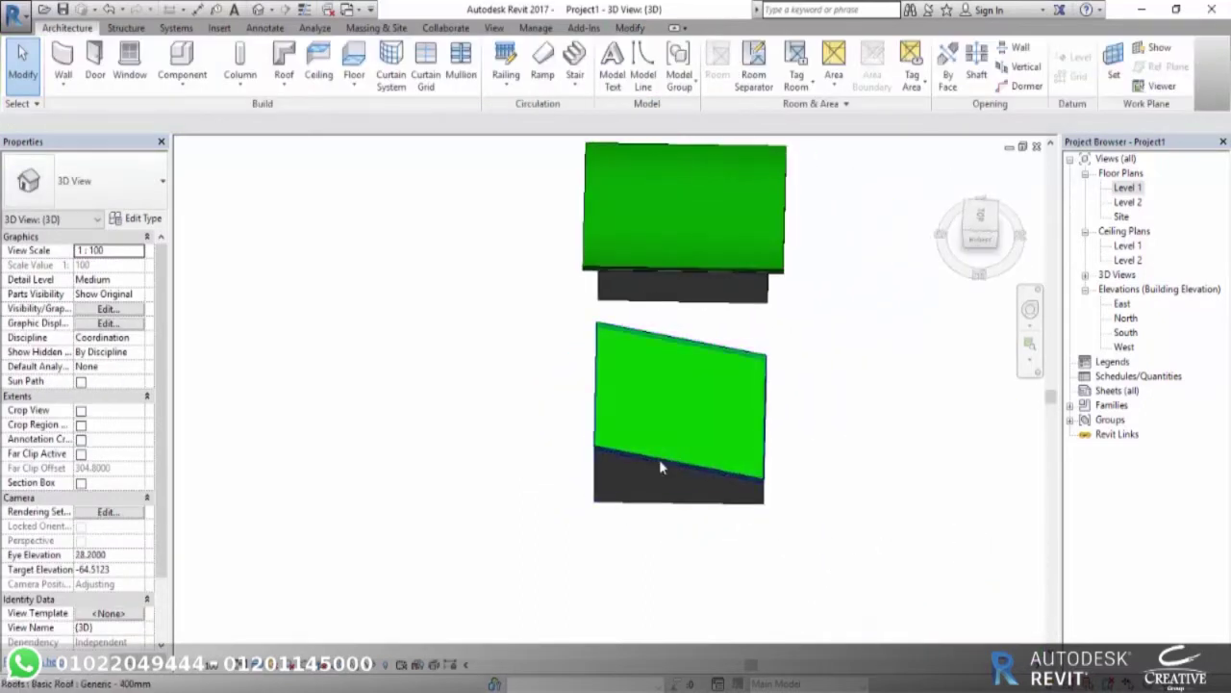
Change the lower sloped roof's type to Sloped Glazing.
click(660, 458)
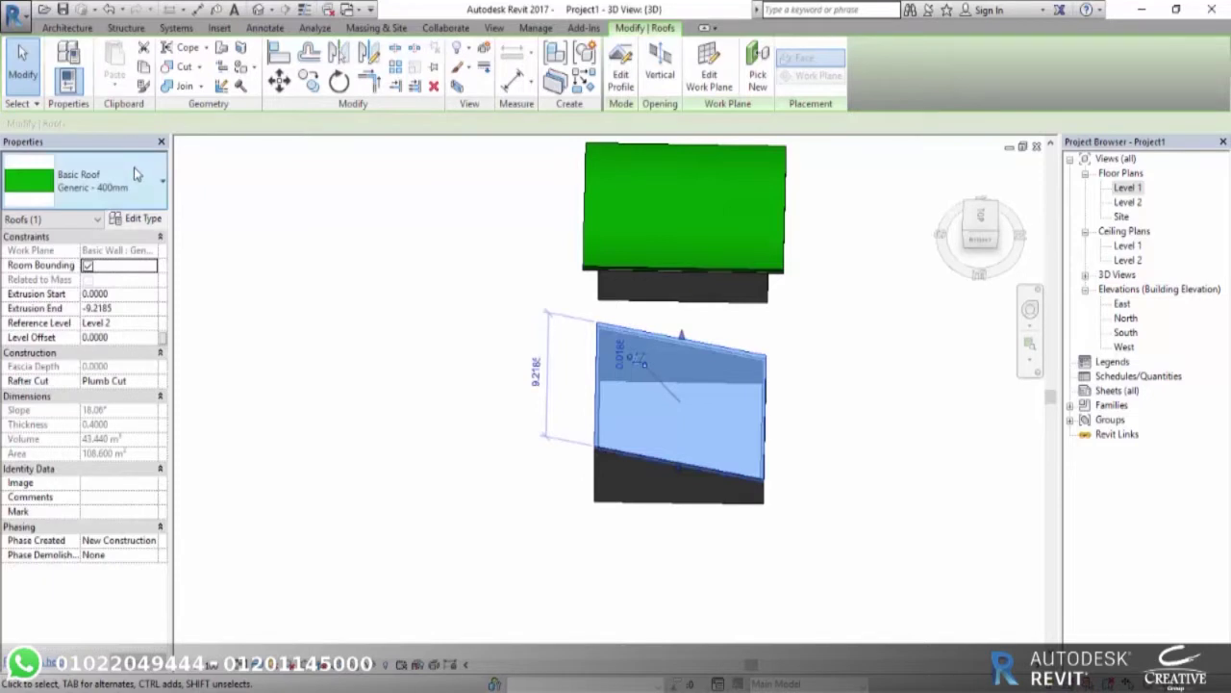
click(124, 183)
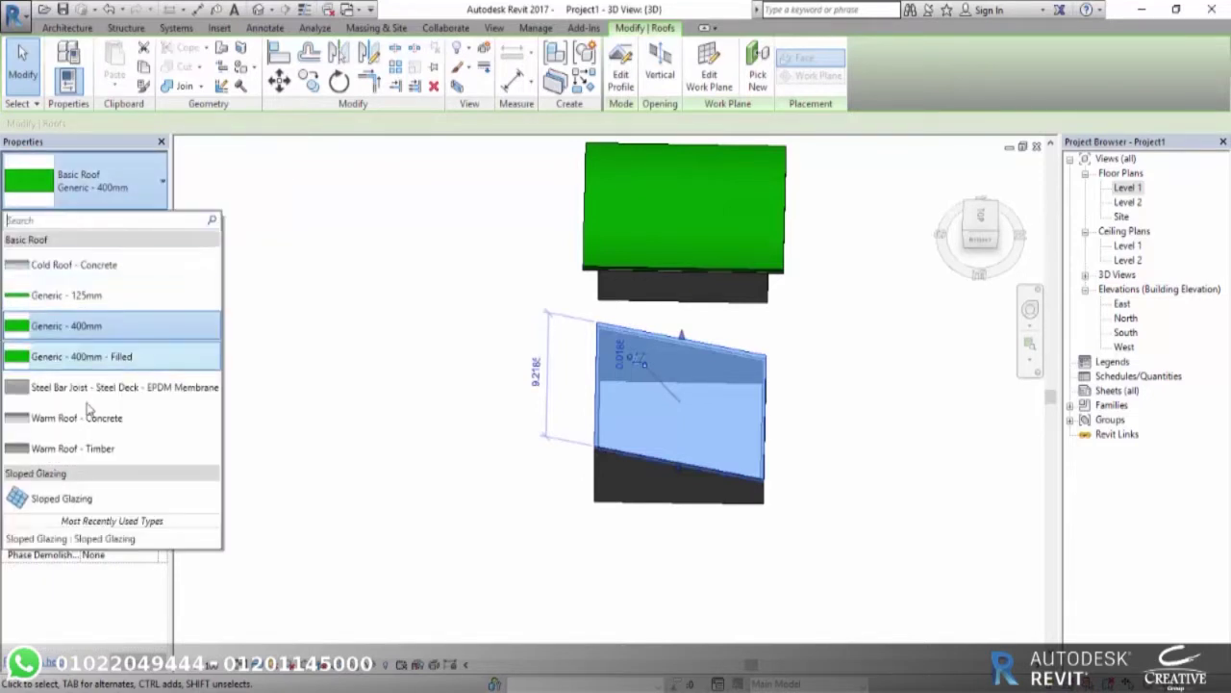
click(46, 498)
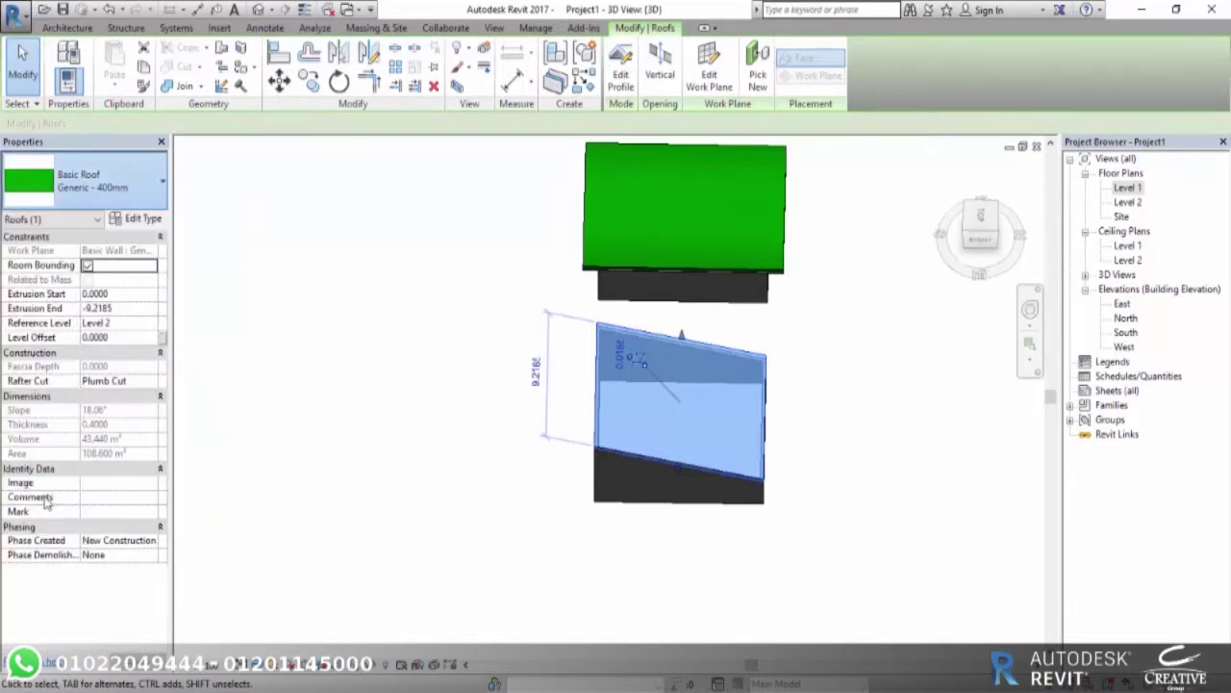
click(919, 552)
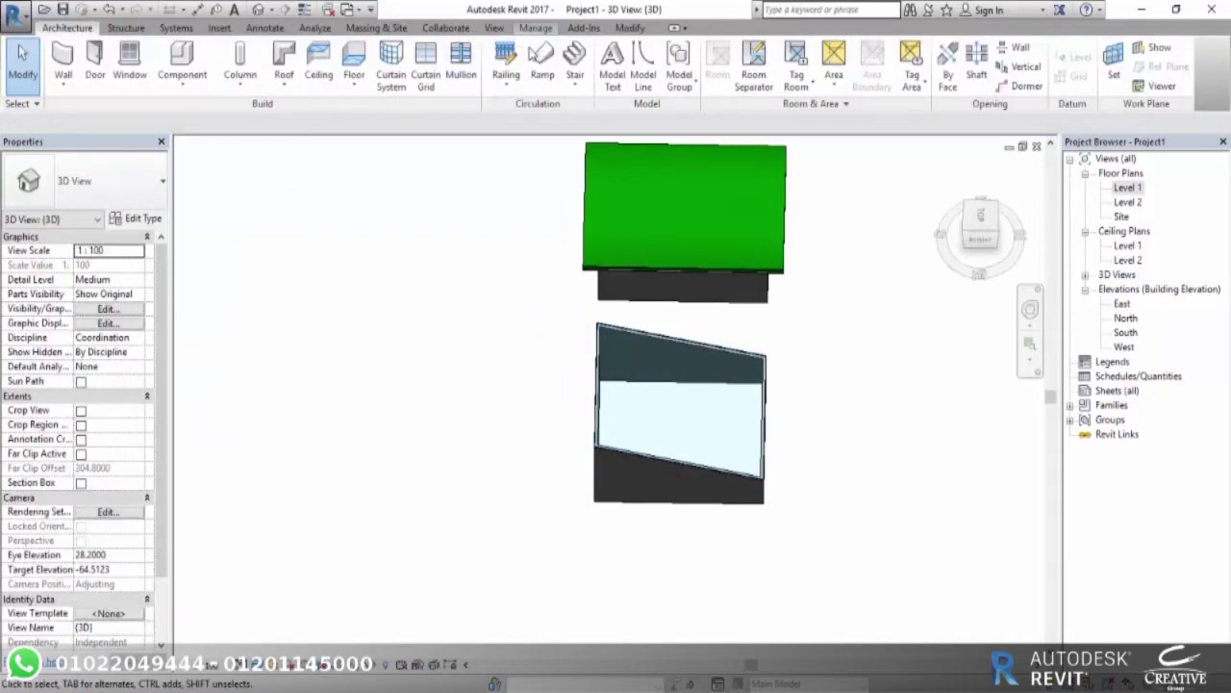
Orbit to a top-down view of the row and dismiss the Roof dropdown without creating one.
scroll(602, 555, down, 2)
scroll(523, 549, down, 3)
mouse_move(522, 549)
shift+middle_down()
mouse_move(703, 549)
mouse_move(688, 544)
mouse_move(971, 404)
mouse_move(778, 445)
mouse_move(833, 429)
shift+middle_up()
mouse_move(830, 506)
shift+middle_down()
mouse_move(844, 500)
mouse_move(816, 497)
shift+middle_up()
click(293, 88)
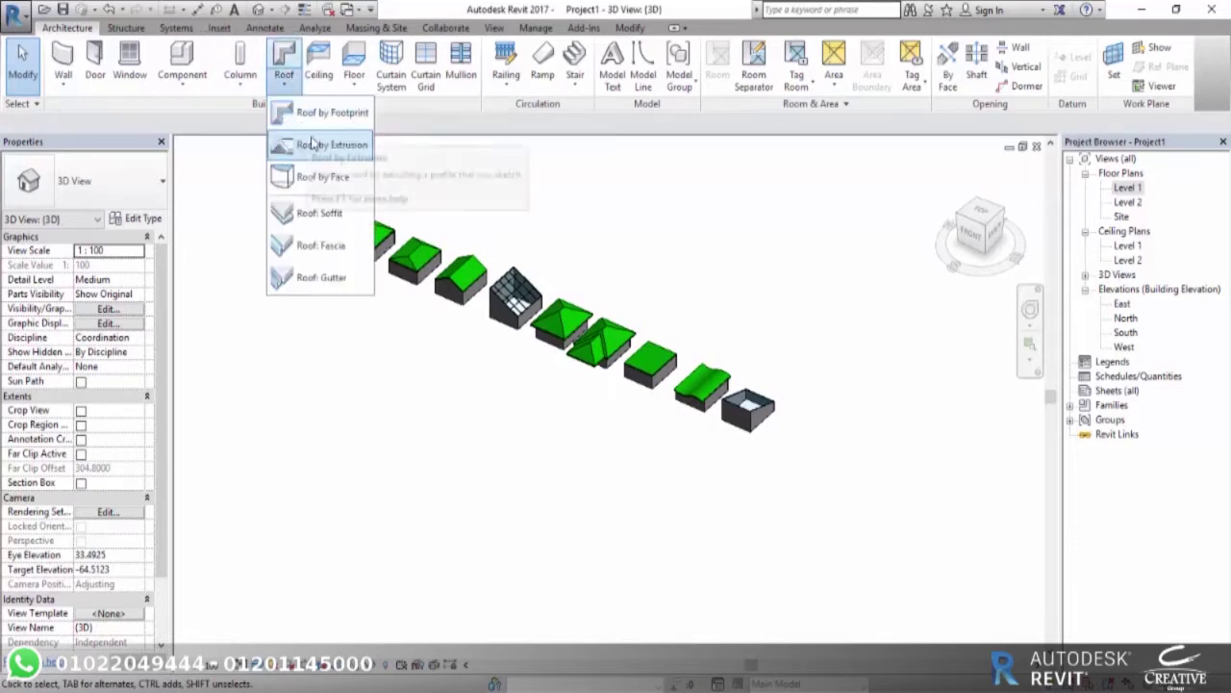
scroll(683, 376, up, 3)
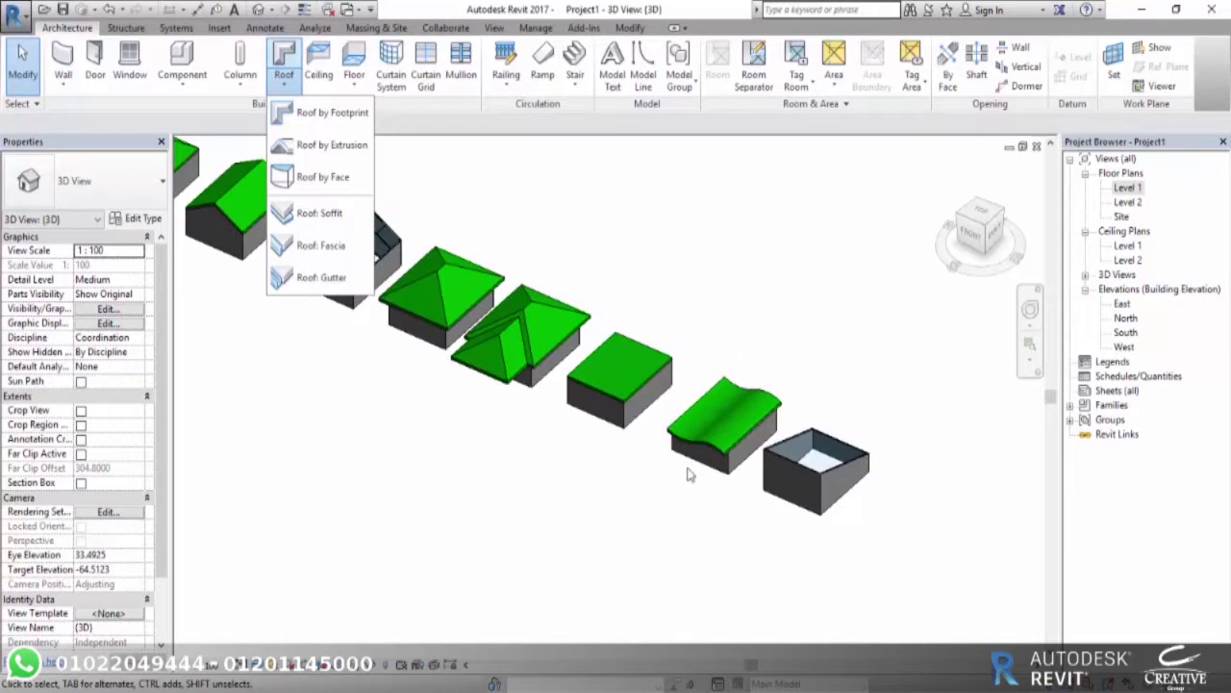
scroll(687, 473, up, 3)
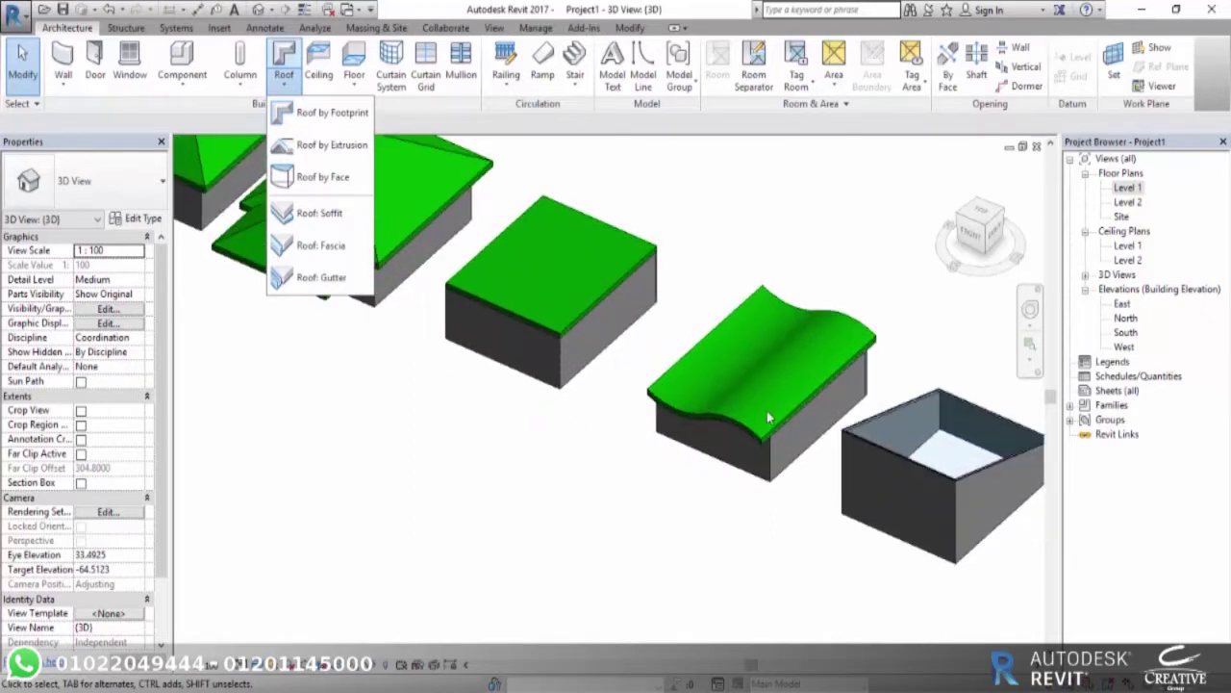
click(862, 271)
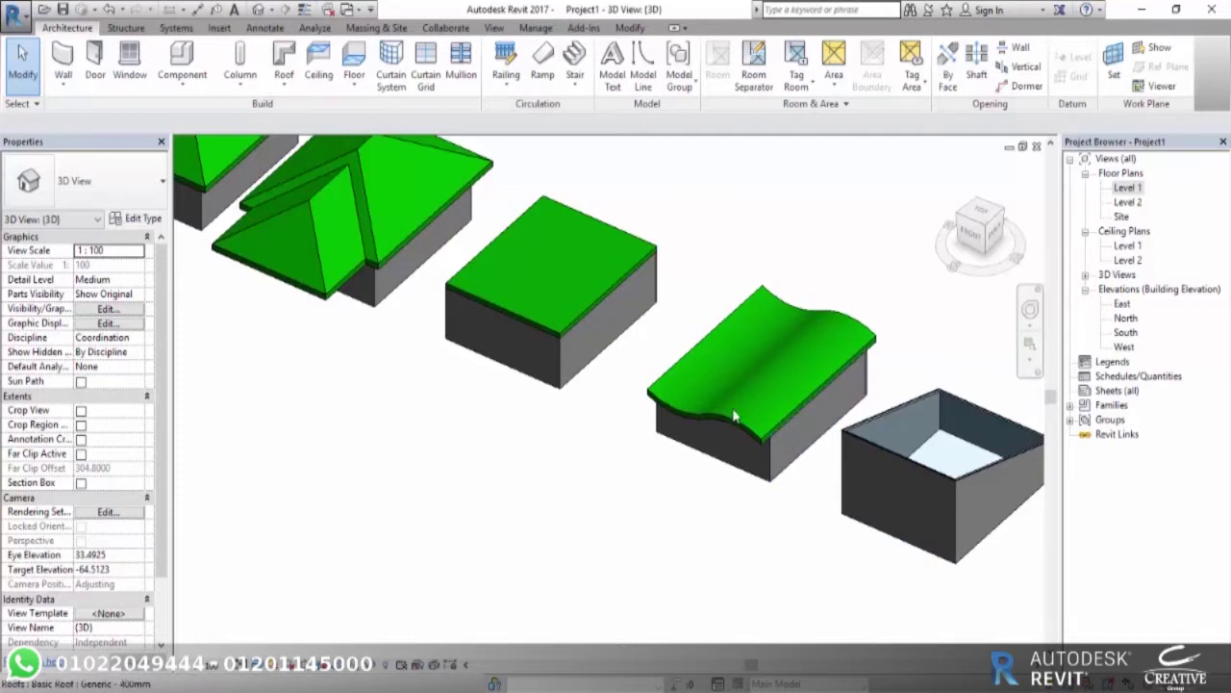
Orbit and zoom in on the wavy extrusion roof.
shift+middle_drag(670, 384, 881, 510)
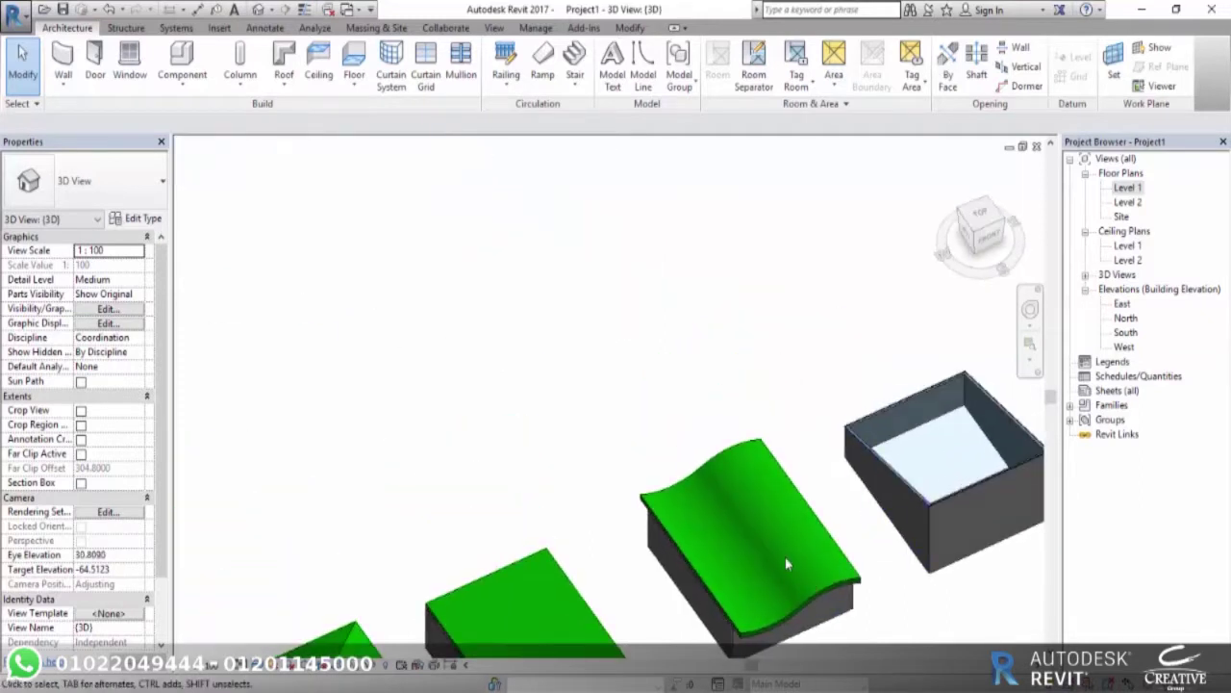
scroll(818, 567, up, 2)
middle_drag(747, 573, 696, 435)
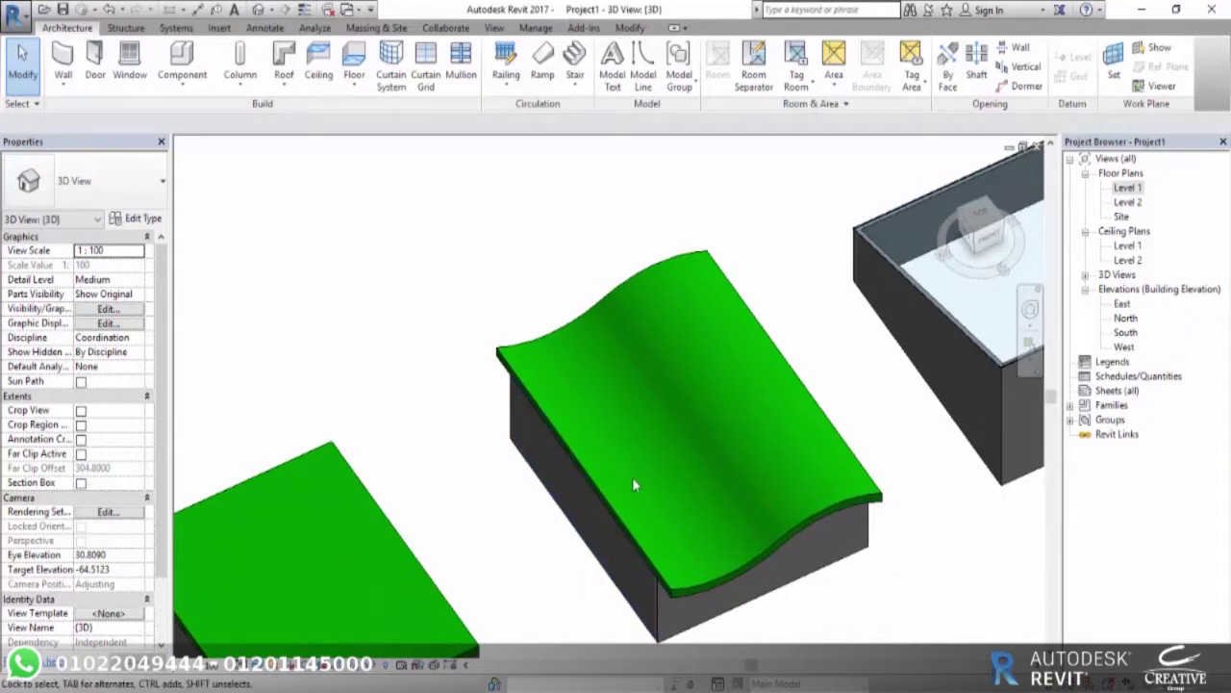
Edit the wavy roof's profile and frame its sketch outline in the Site floor plan.
click(797, 532)
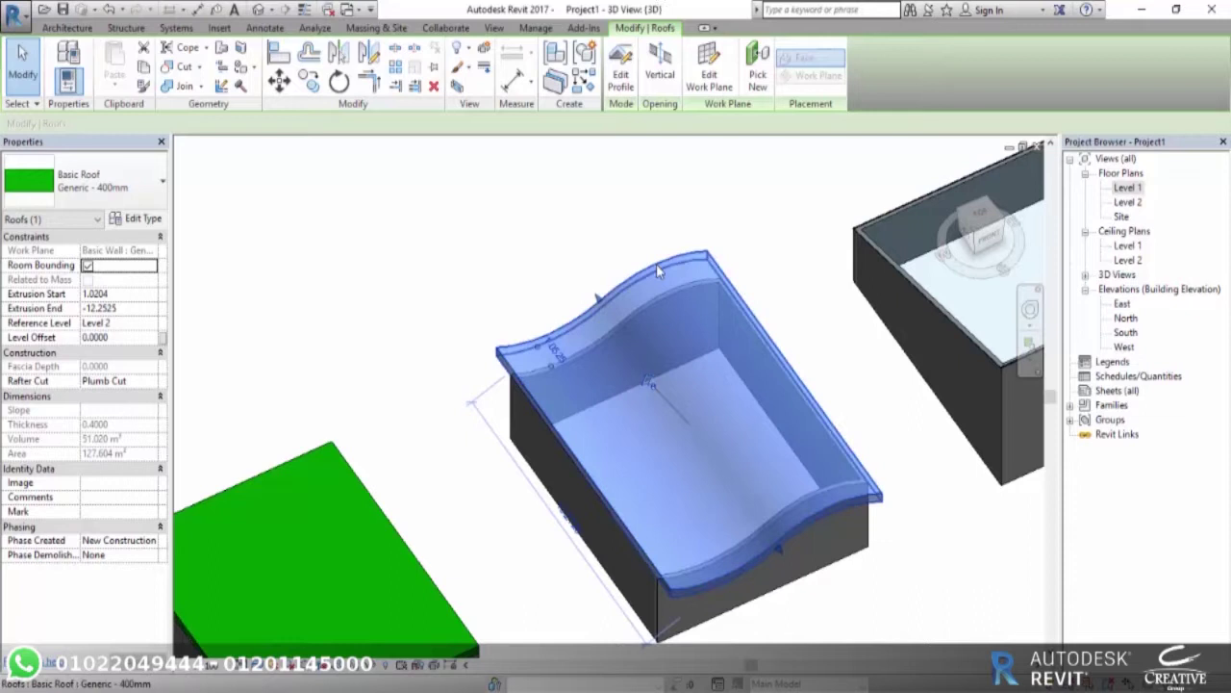
click(622, 75)
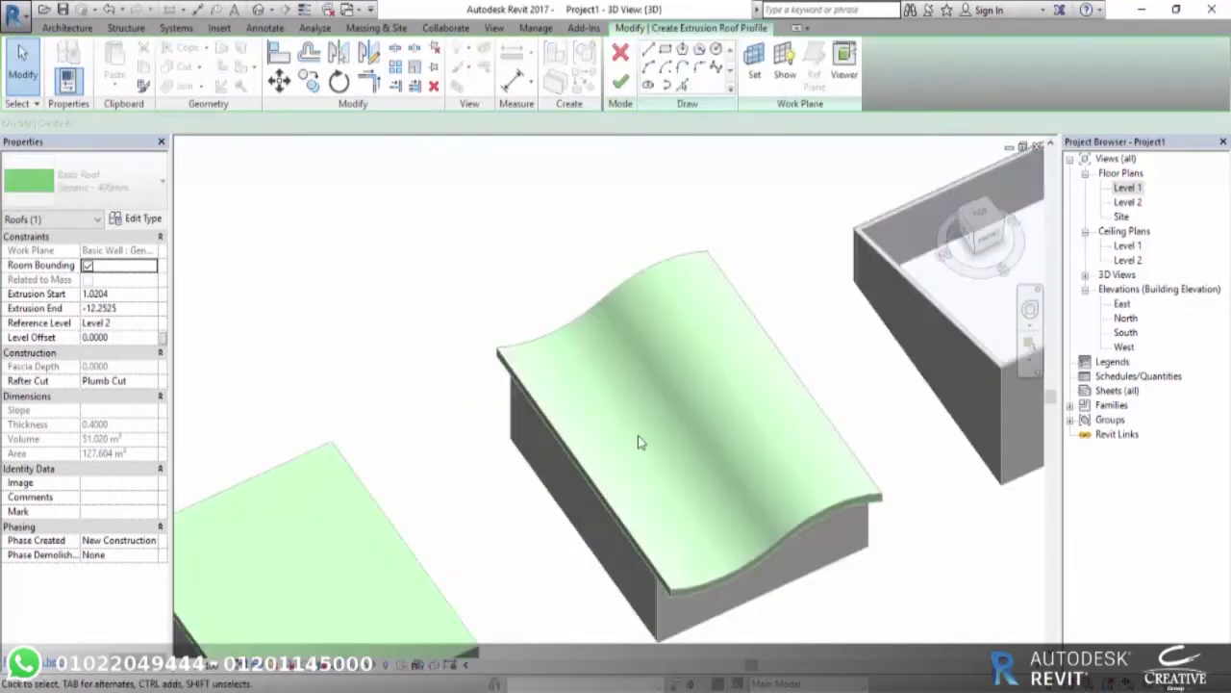
scroll(717, 403, down, 4)
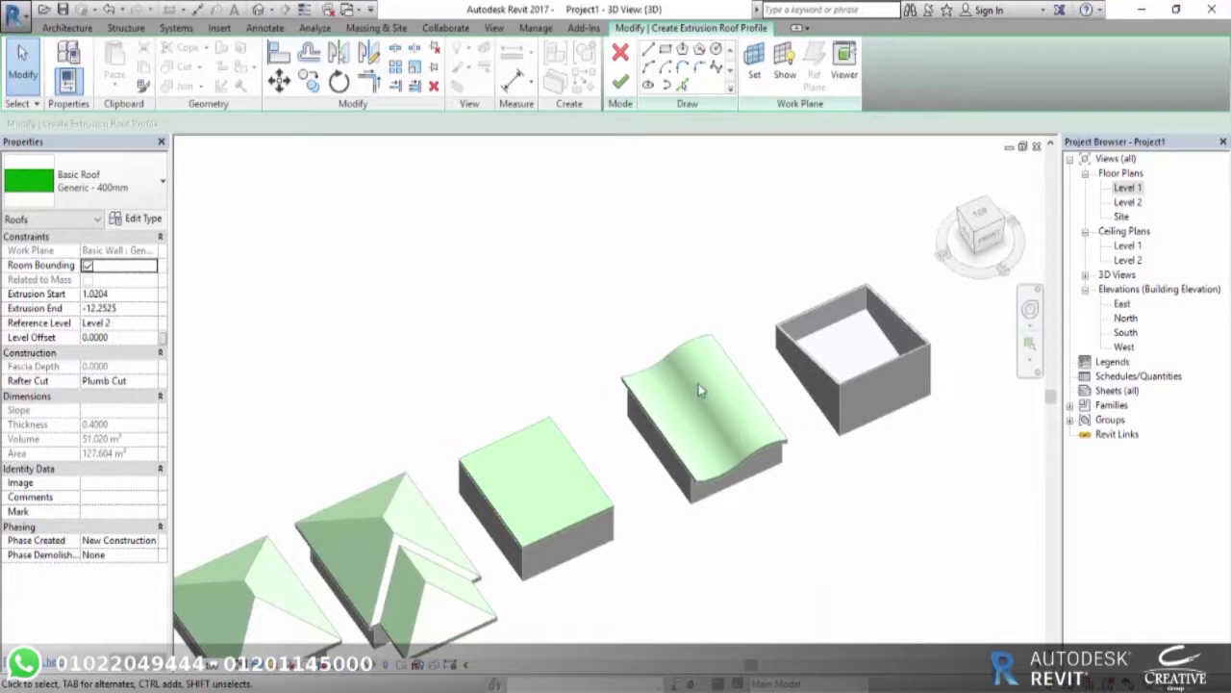
click(1119, 217)
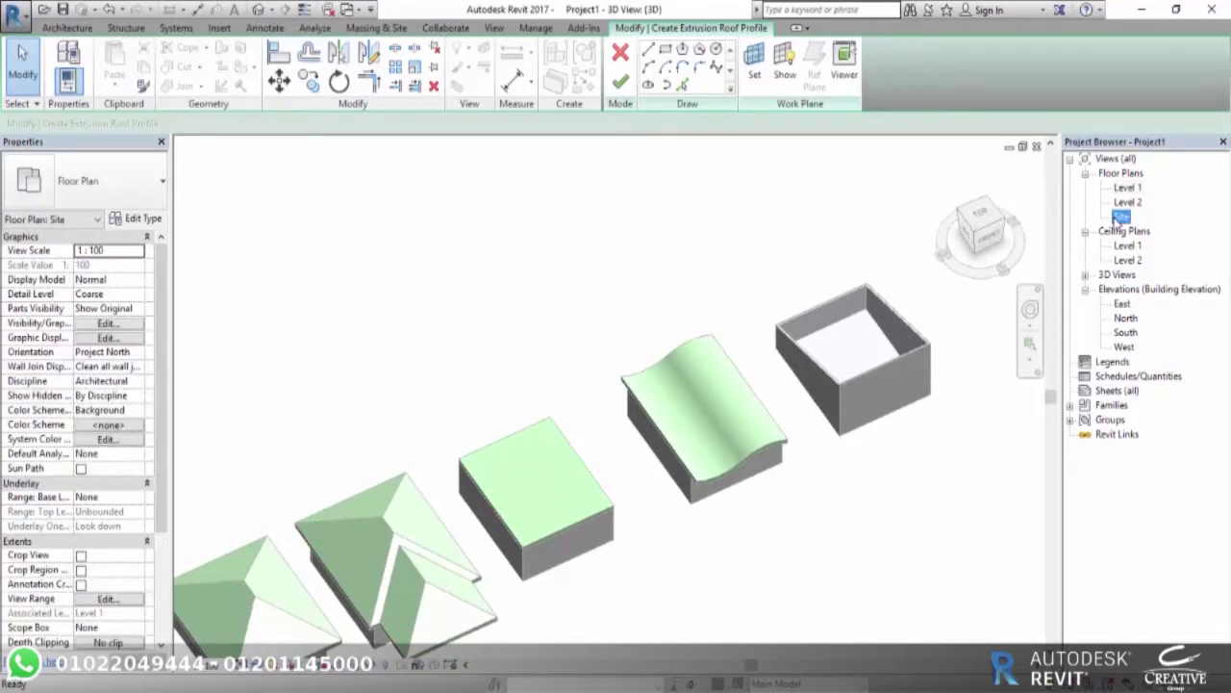
double_click(1124, 219)
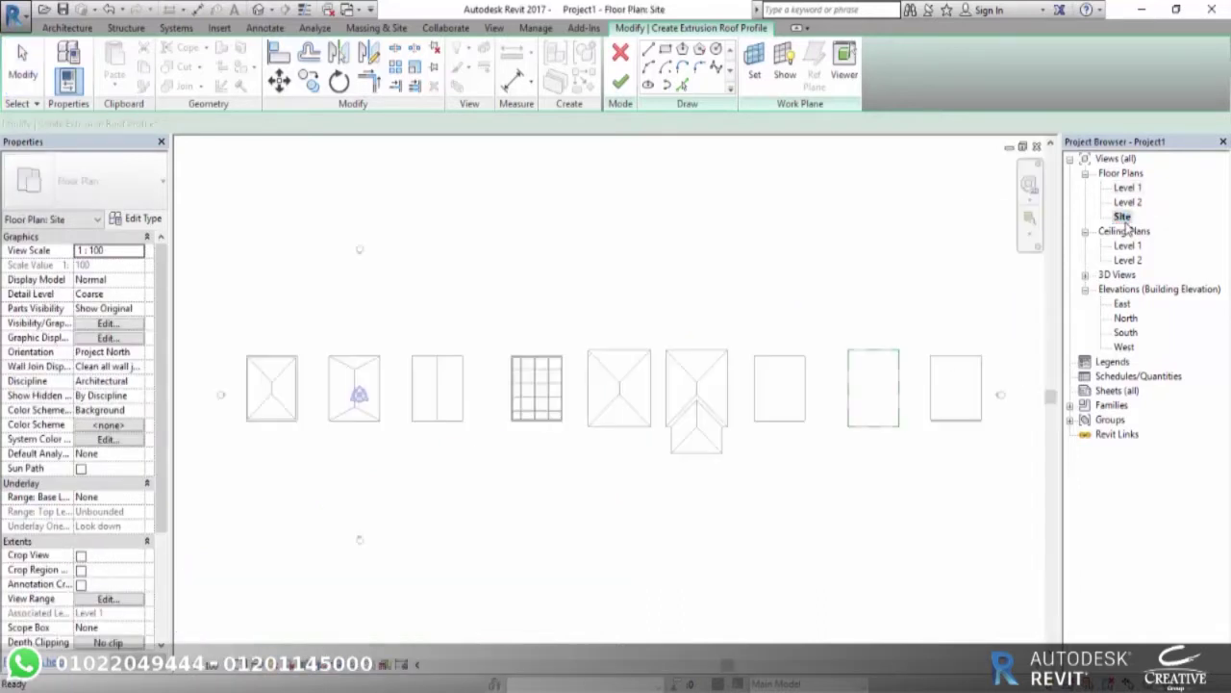
scroll(892, 416, up, 1)
middle_drag(892, 417, 531, 432)
scroll(531, 432, up, 2)
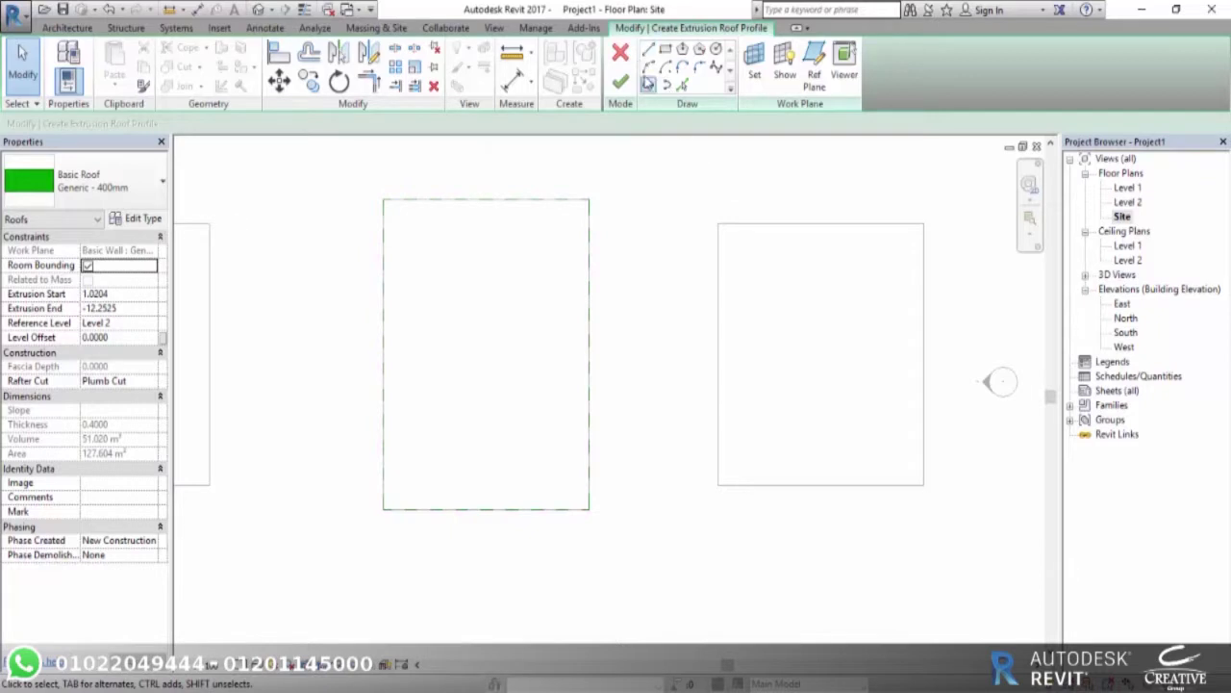
Sketch a rectangular slot near the top of the wavy roof's outline and select it.
click(665, 49)
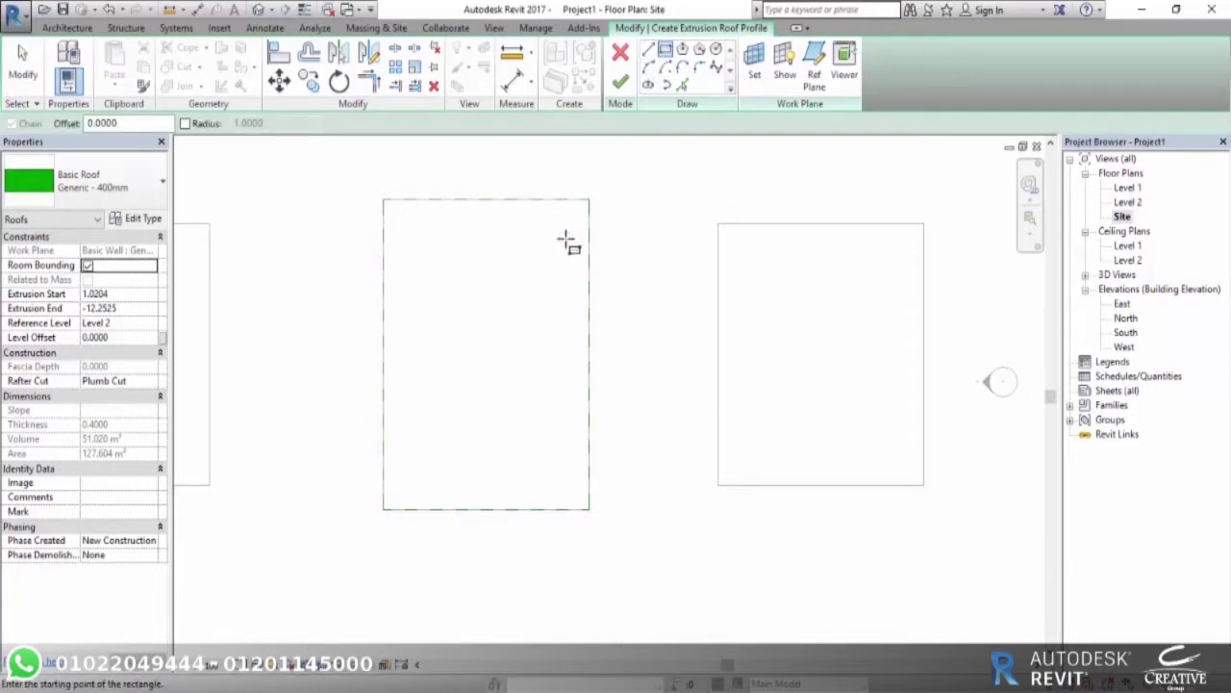
click(565, 240)
click(421, 266)
key(Escape)
key(Escape)
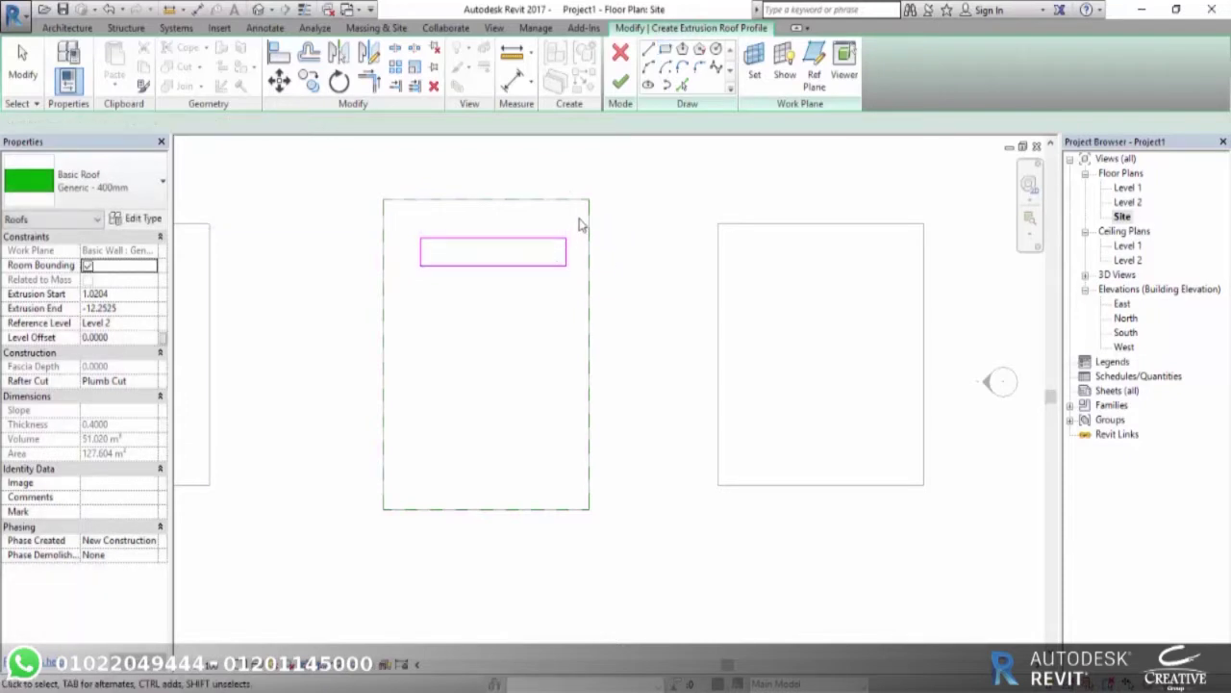
drag(578, 218, 411, 310)
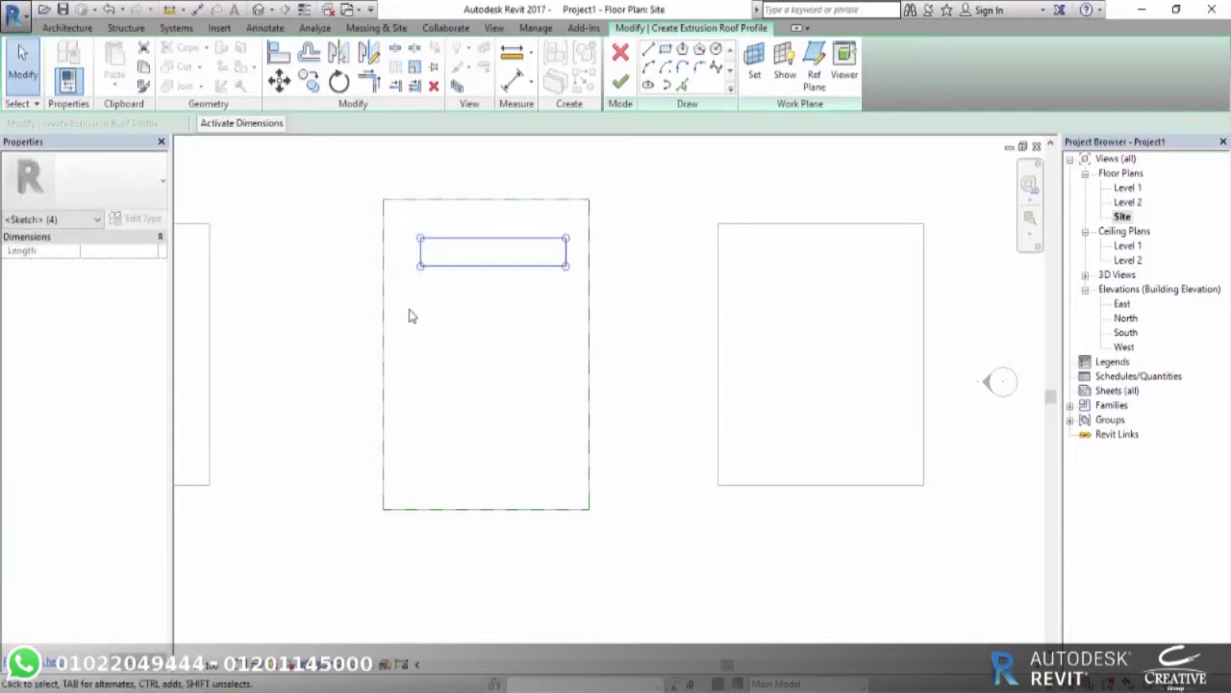
Copy the slot twice downward with Move (MV) and finish the roof edit.
key(m)
key(v)
click(493, 240)
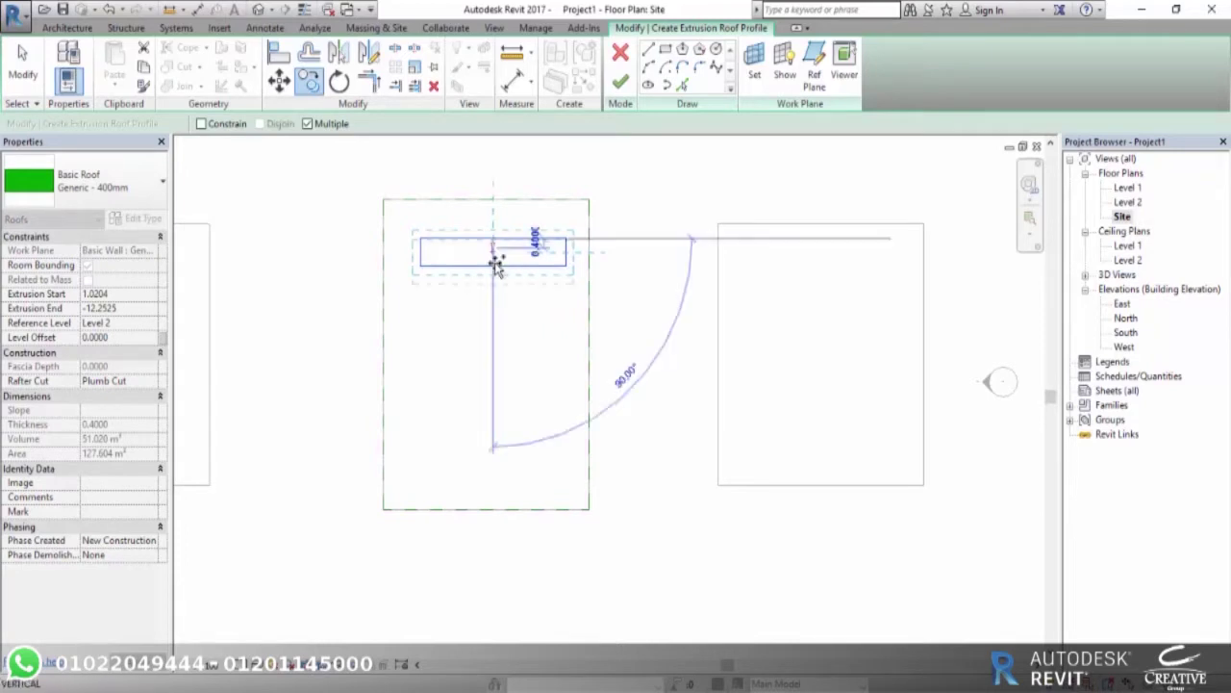
click(491, 325)
click(489, 406)
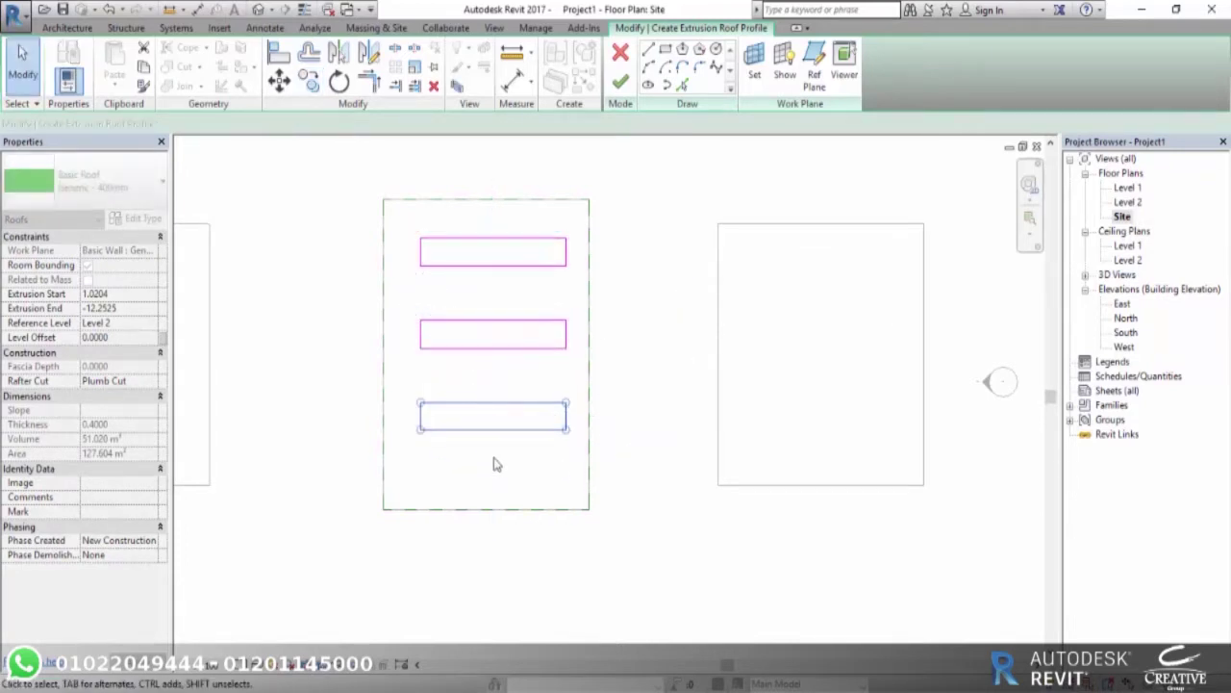
middle_drag(501, 496, 522, 495)
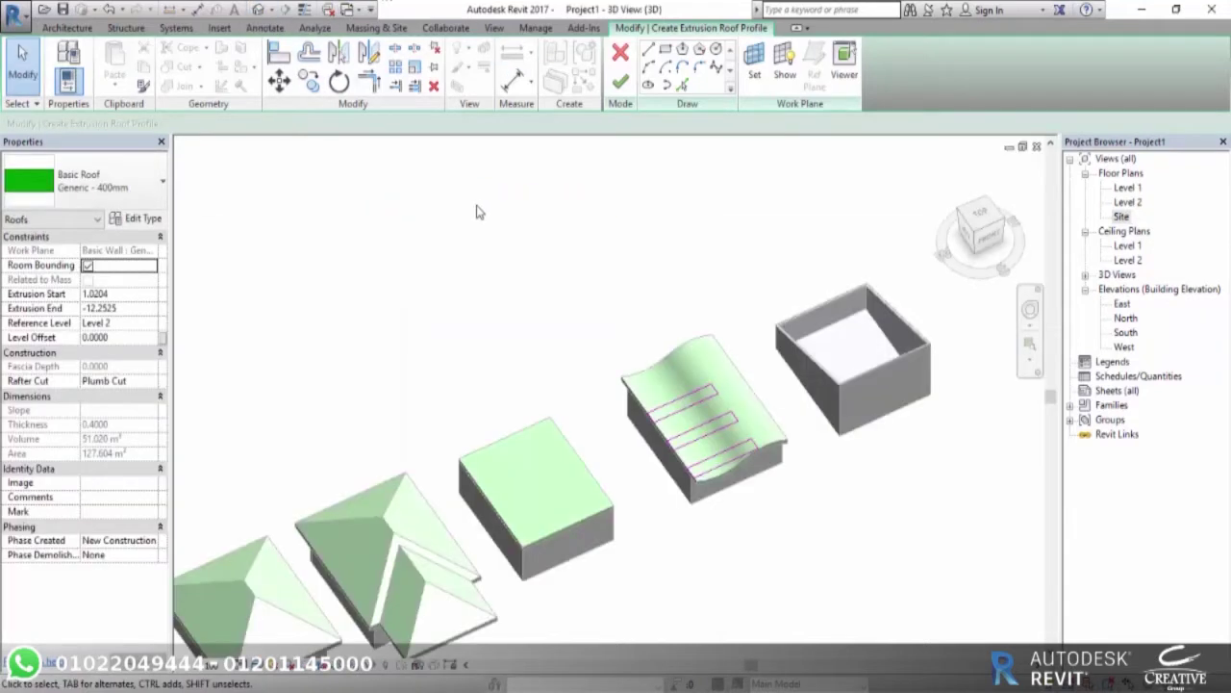
click(621, 82)
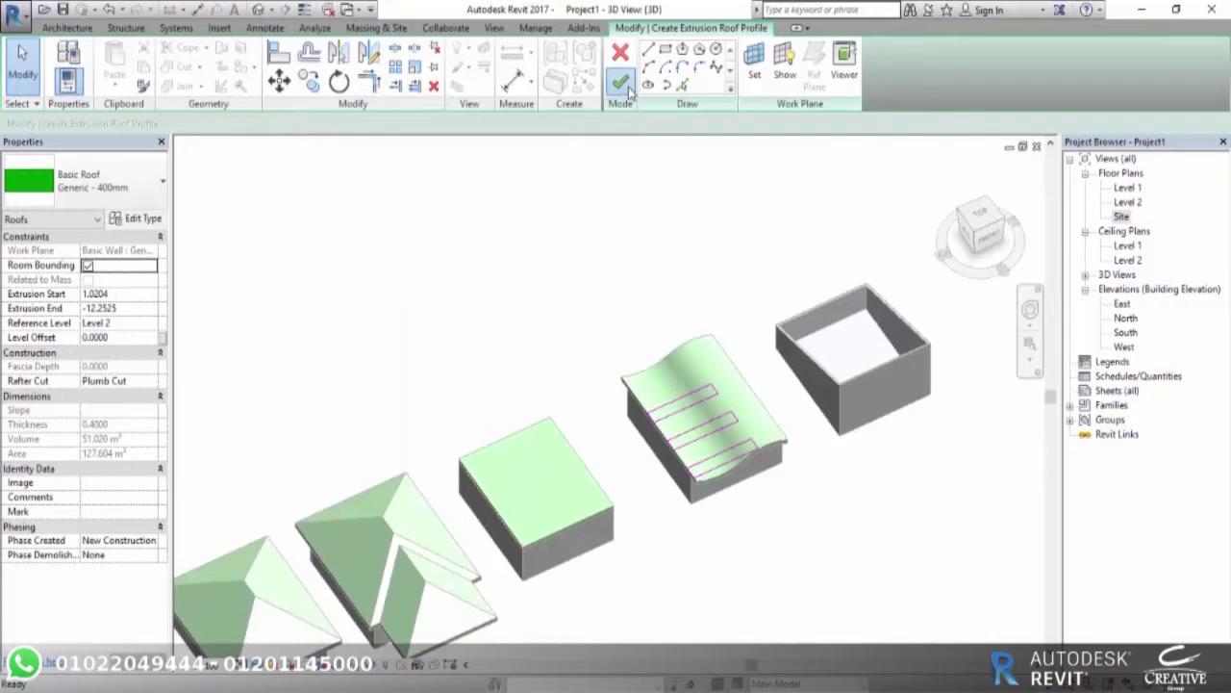
click(733, 491)
scroll(733, 491, up, 5)
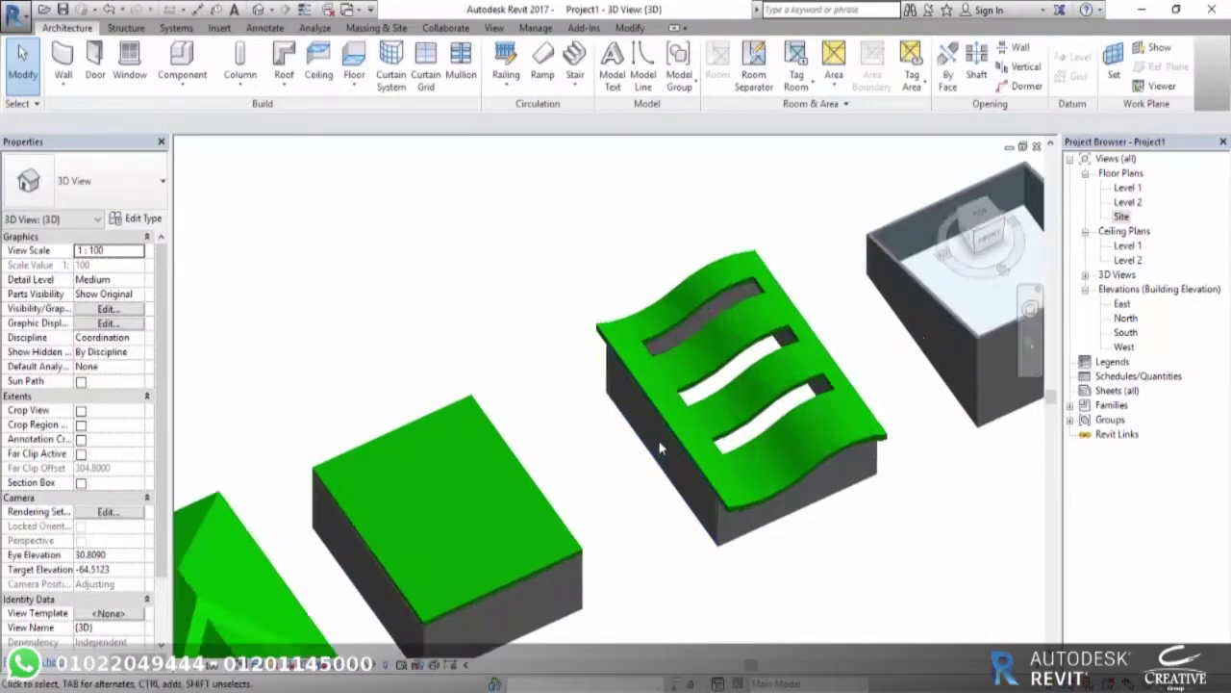
middle_drag(666, 658, 629, 399)
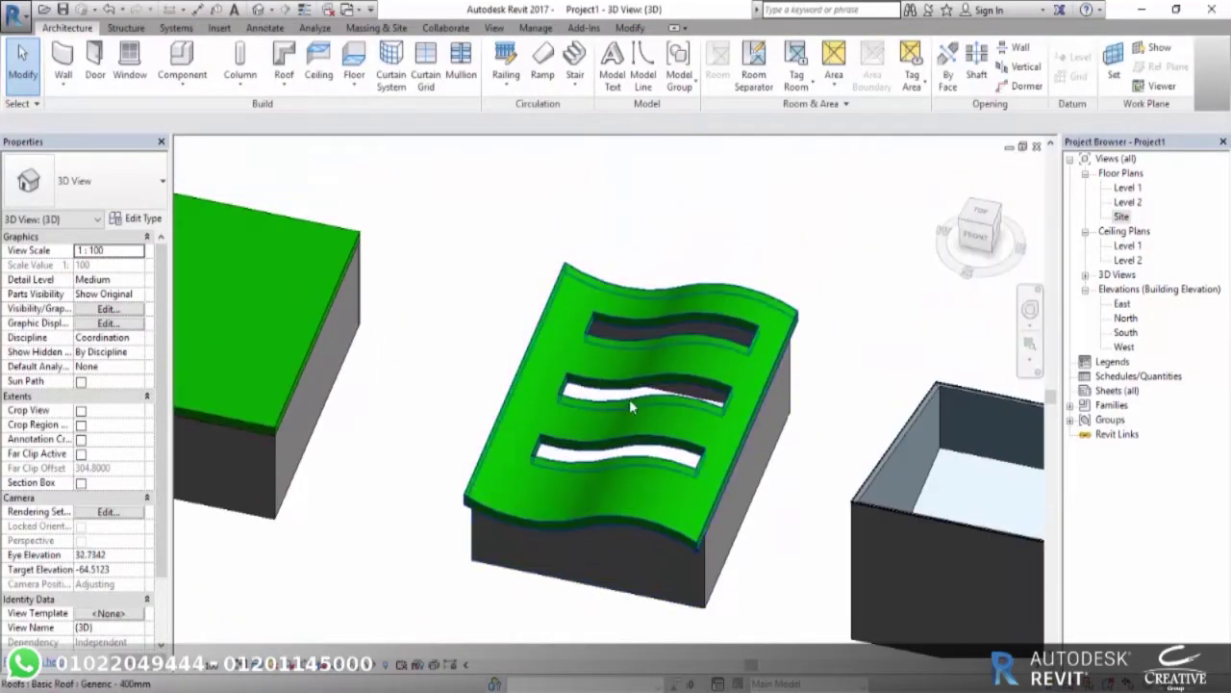
scroll(644, 359, up, 3)
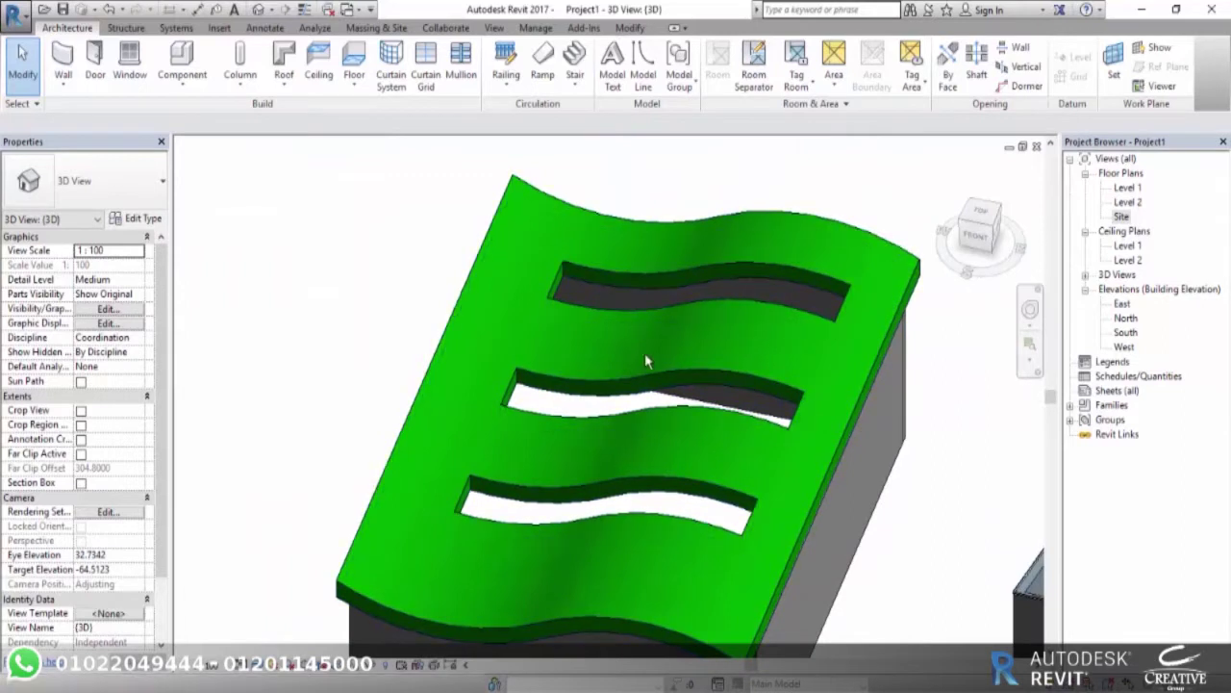
mouse_move(569, 459)
shift+middle_down()
mouse_move(671, 563)
mouse_move(788, 344)
mouse_move(775, 368)
mouse_move(783, 283)
mouse_move(771, 178)
mouse_move(725, 330)
mouse_move(737, 385)
mouse_move(739, 361)
shift+middle_up()
scroll(740, 353, down, 5)
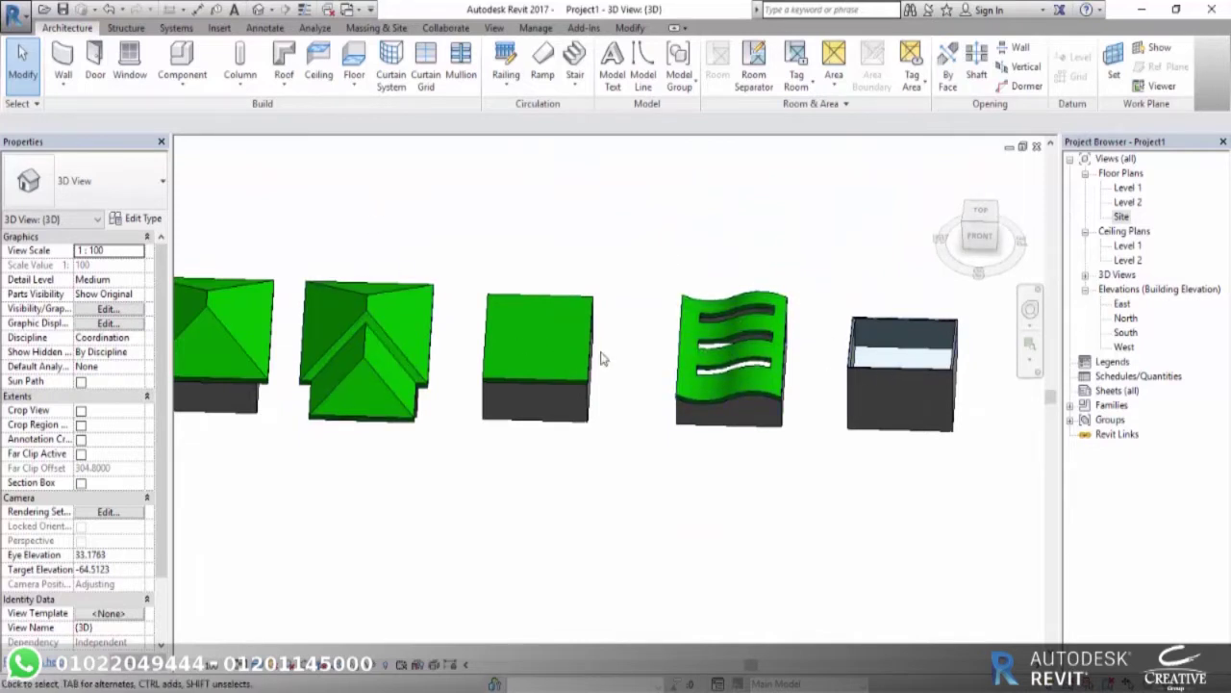
scroll(600, 358, down, 3)
shift+middle_drag(197, 351, 202, 330)
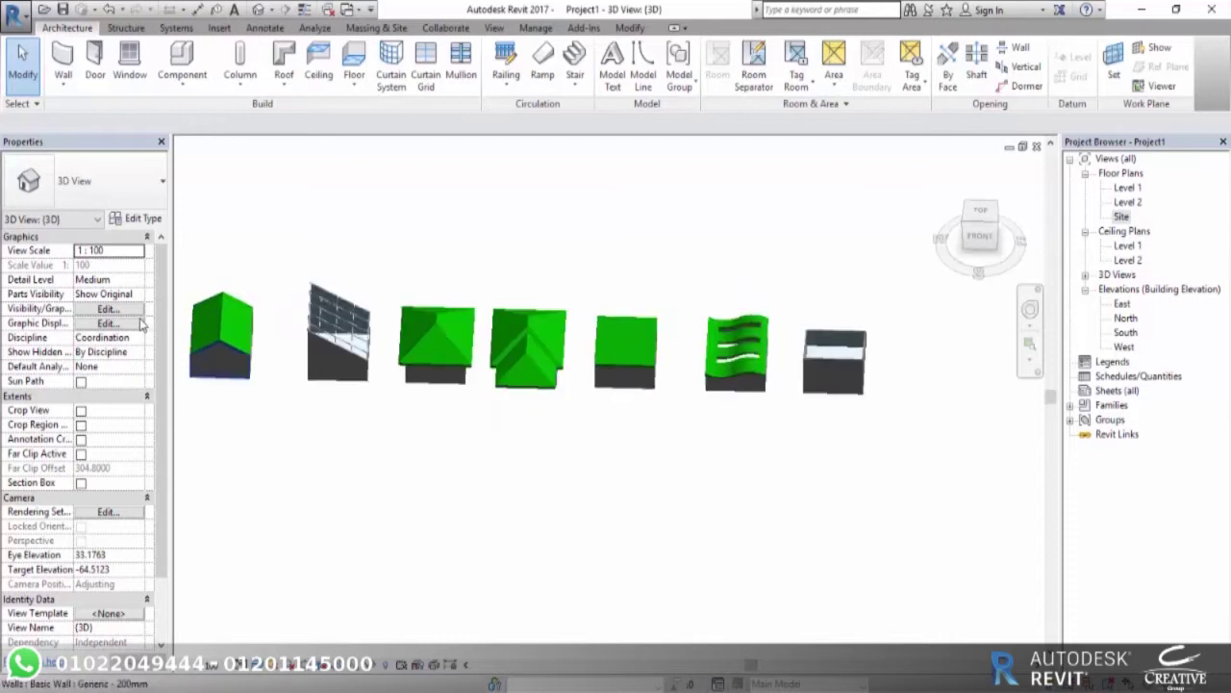
click(635, 316)
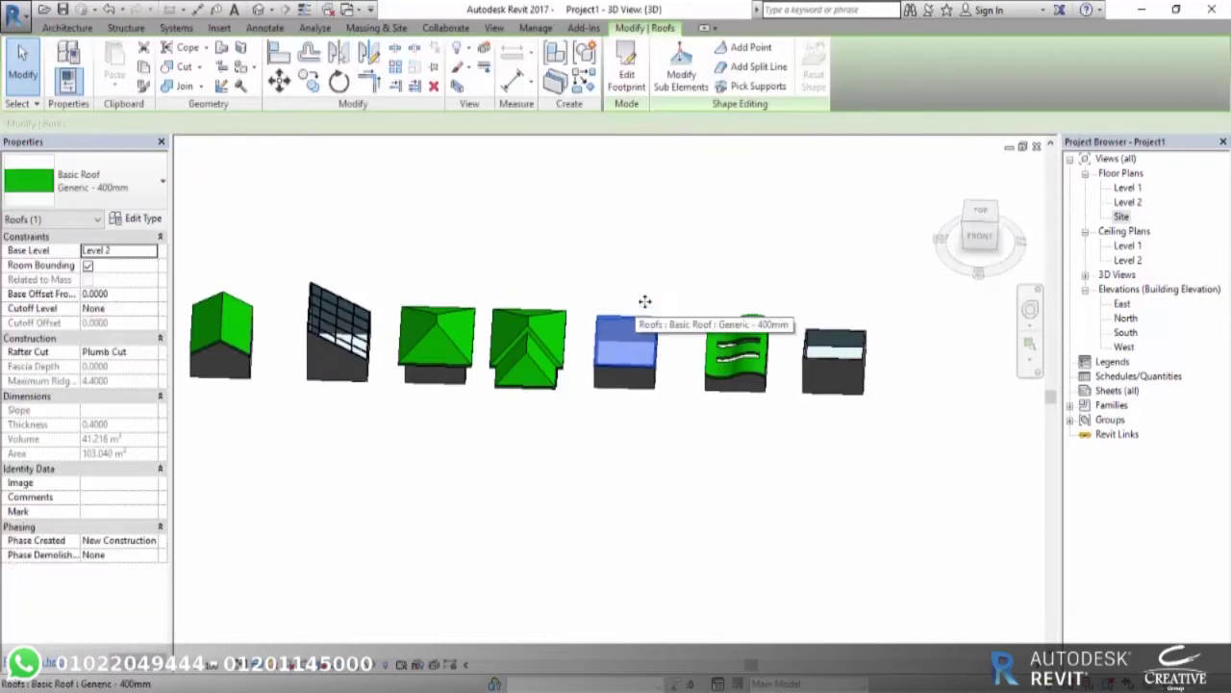
click(657, 286)
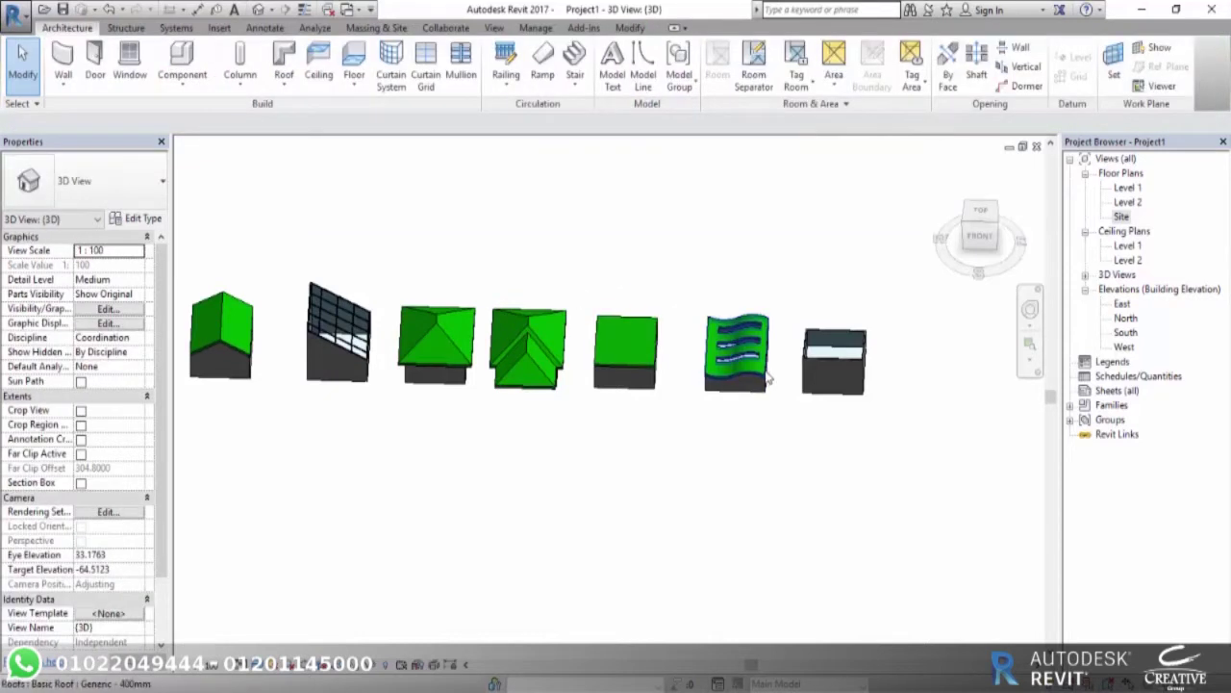
shift+middle_drag(769, 473, 671, 393)
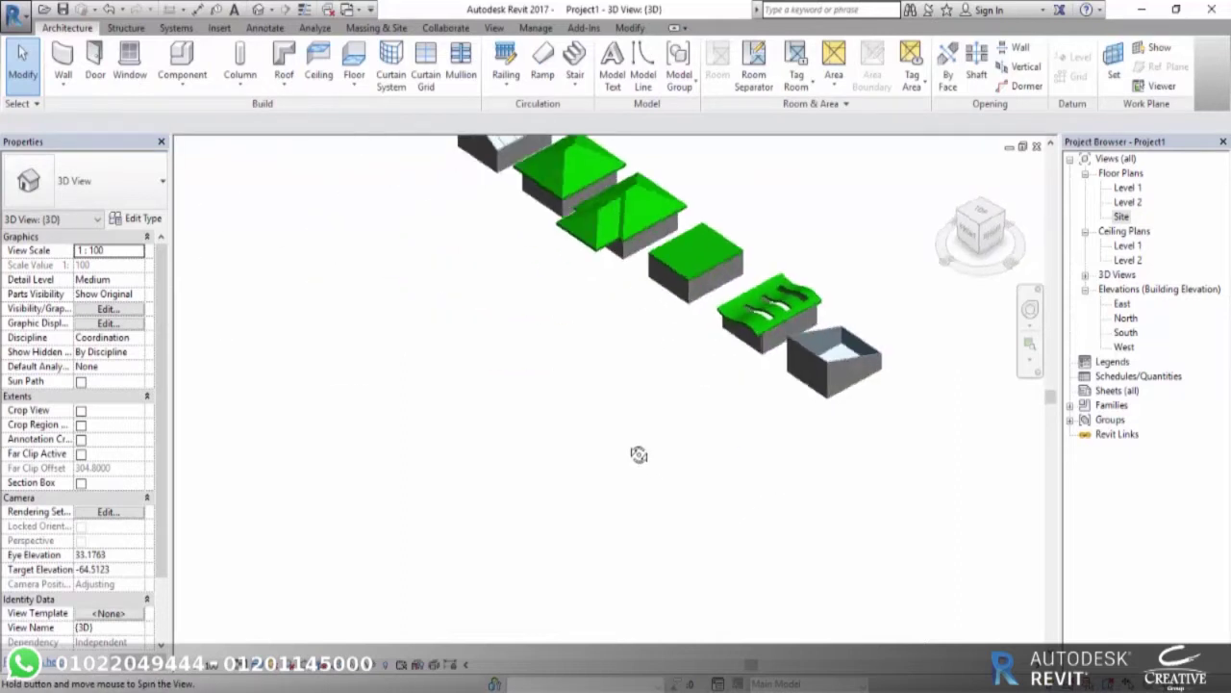
scroll(729, 349, up, 2)
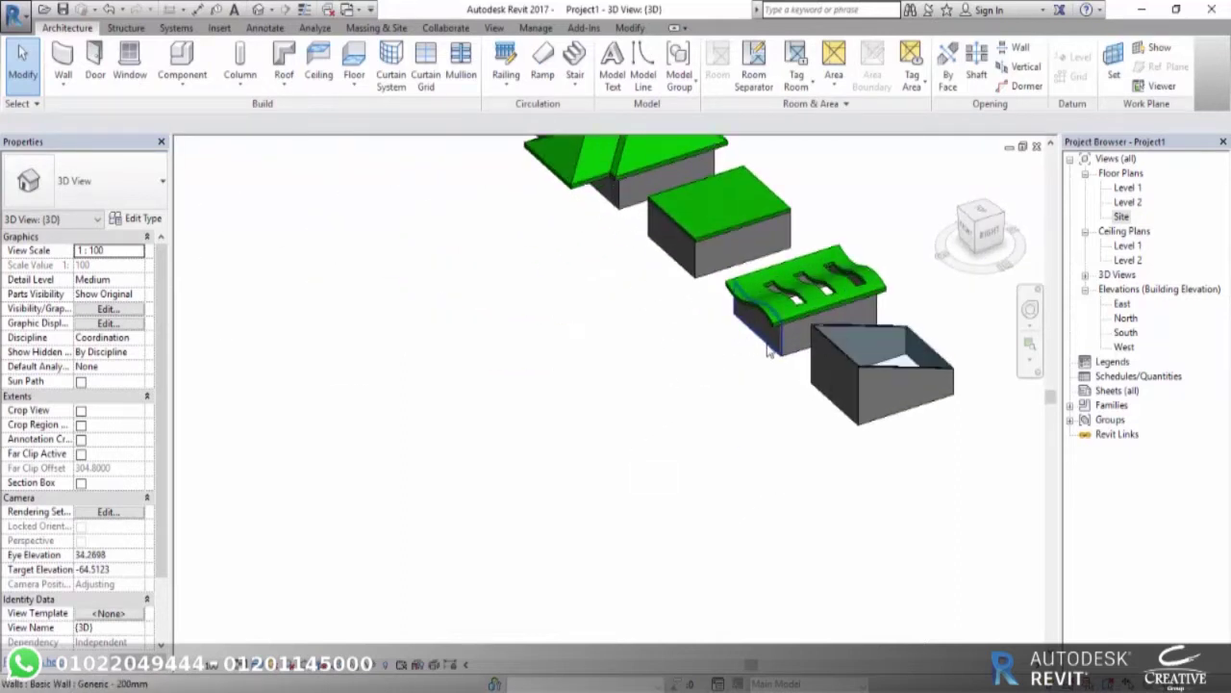
scroll(747, 351, down, 5)
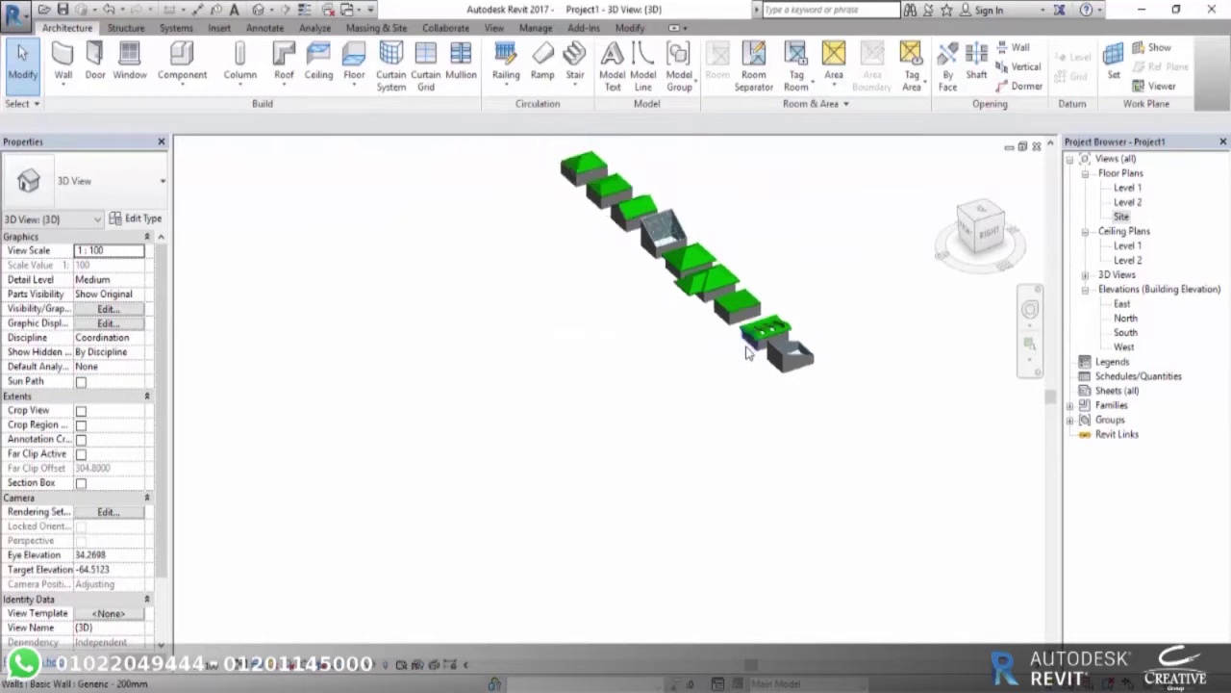
shift+middle_drag(615, 470, 739, 472)
scroll(641, 338, up, 2)
scroll(653, 248, up, 2)
middle_drag(652, 247, 592, 344)
scroll(556, 310, up, 1)
scroll(556, 310, down, 1)
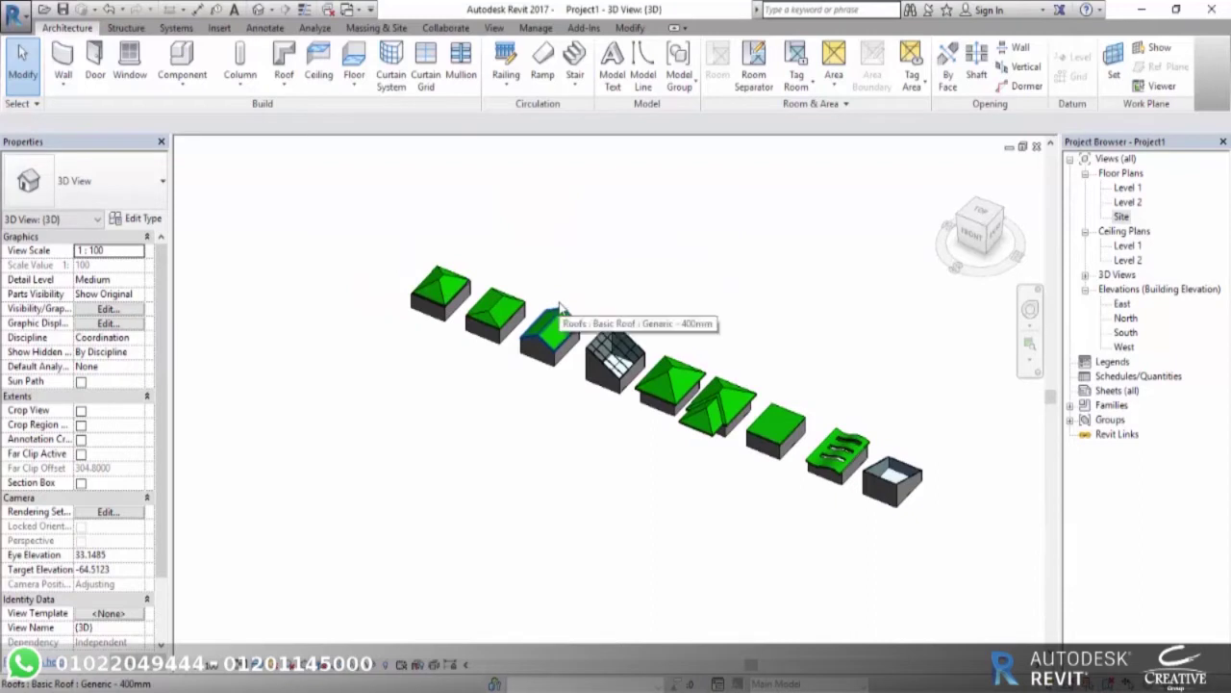
click(284, 85)
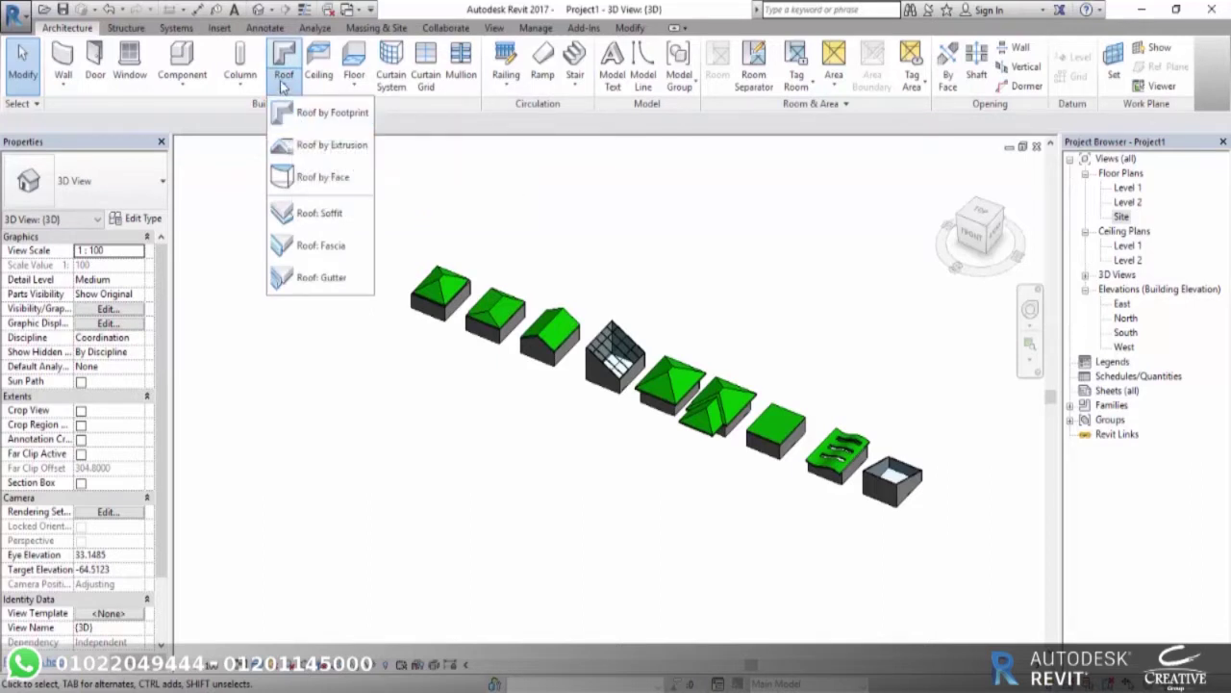
click(284, 87)
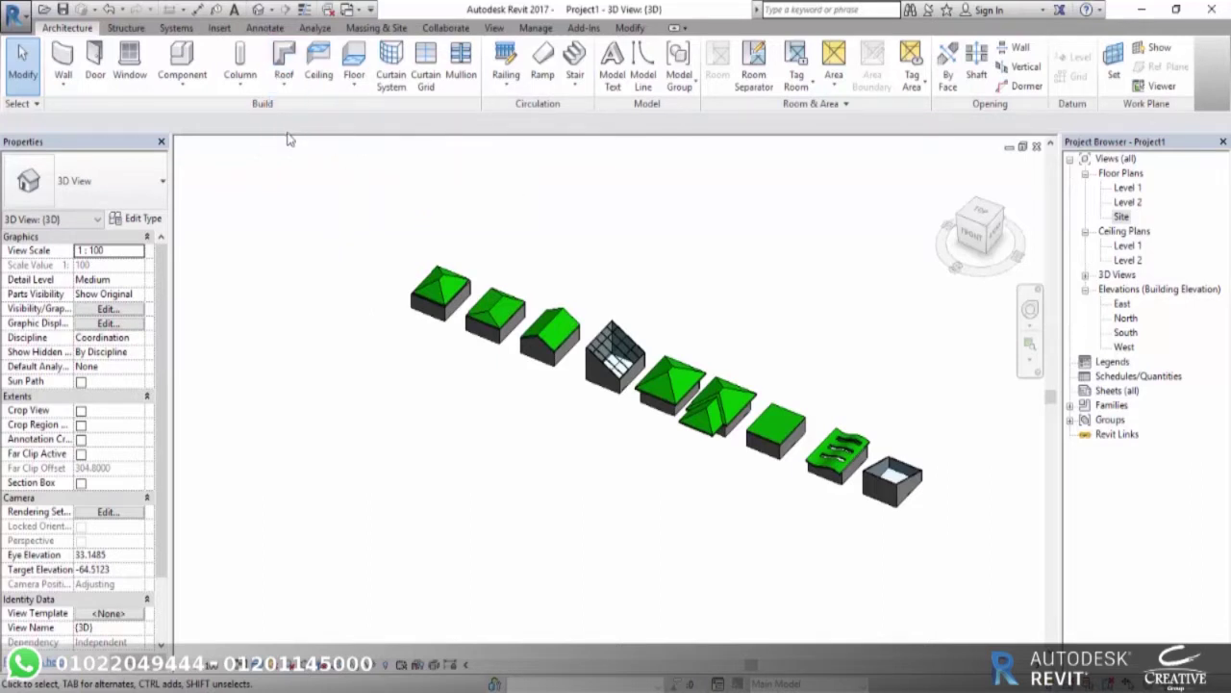